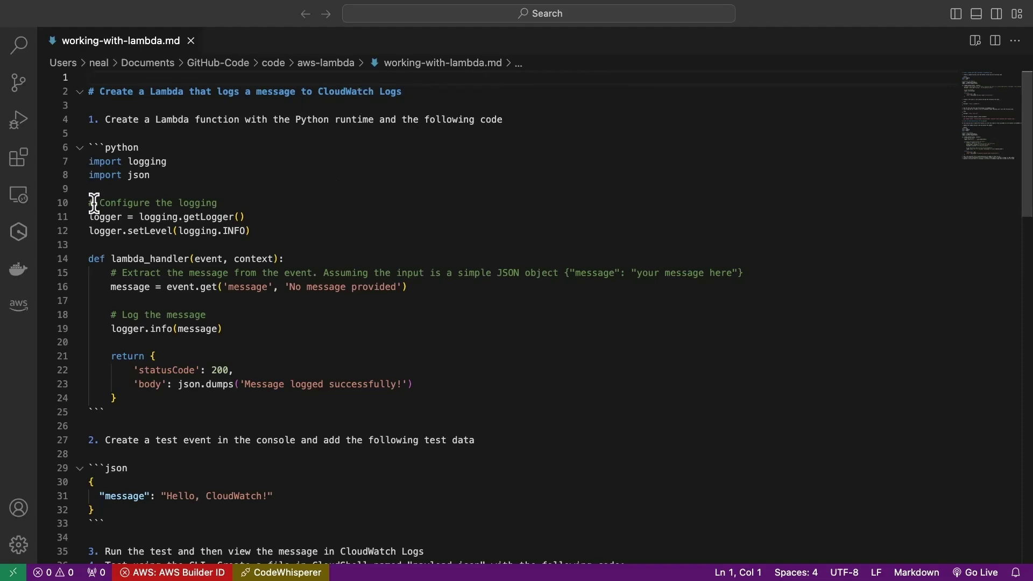
Step: Copy the Python logging code from working-with-lambda.md and start creating a Lambda function in the AWS console
left_click_drag(141, 398, 78, 162)
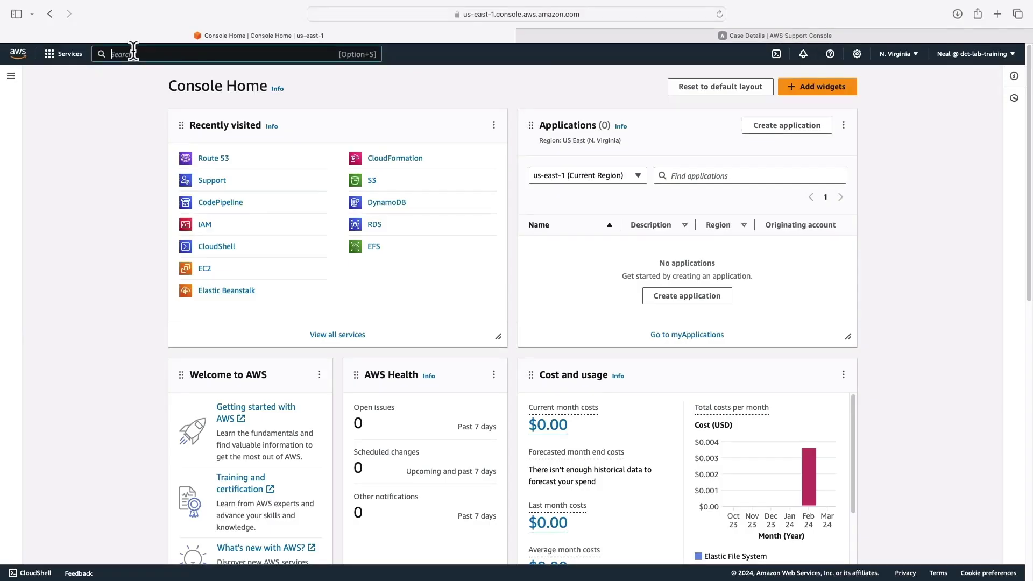
type("lambda")
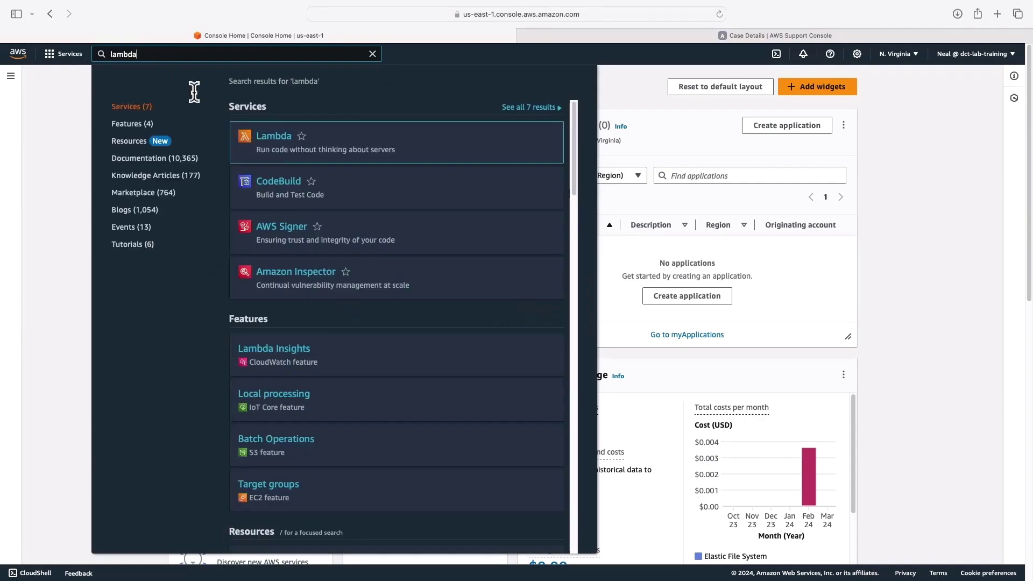
left_click(275, 138)
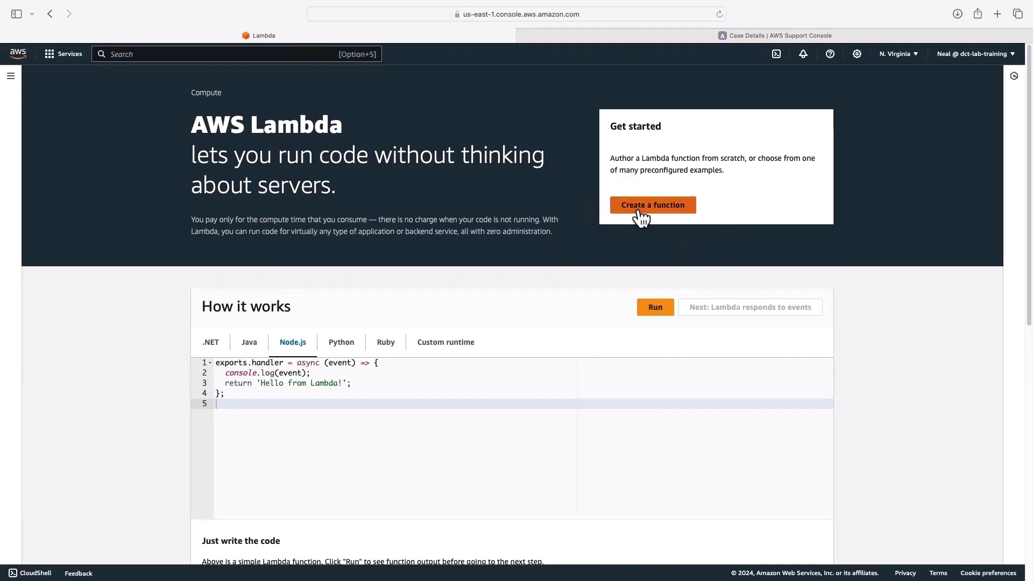
left_click(640, 216)
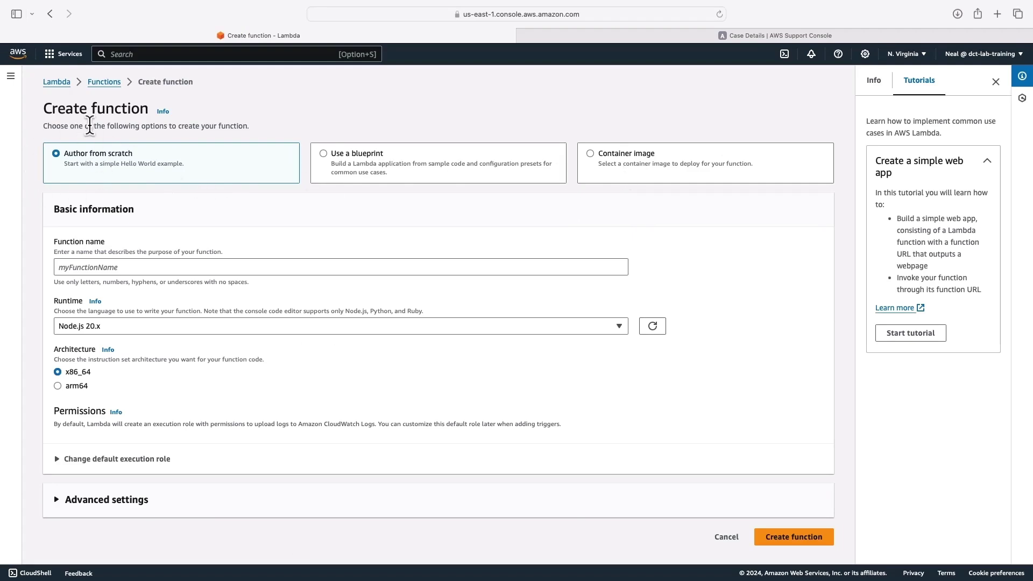
Step: Name the function WriteToCloudWatch and choose the Python 3.12 runtime
left_click(80, 265)
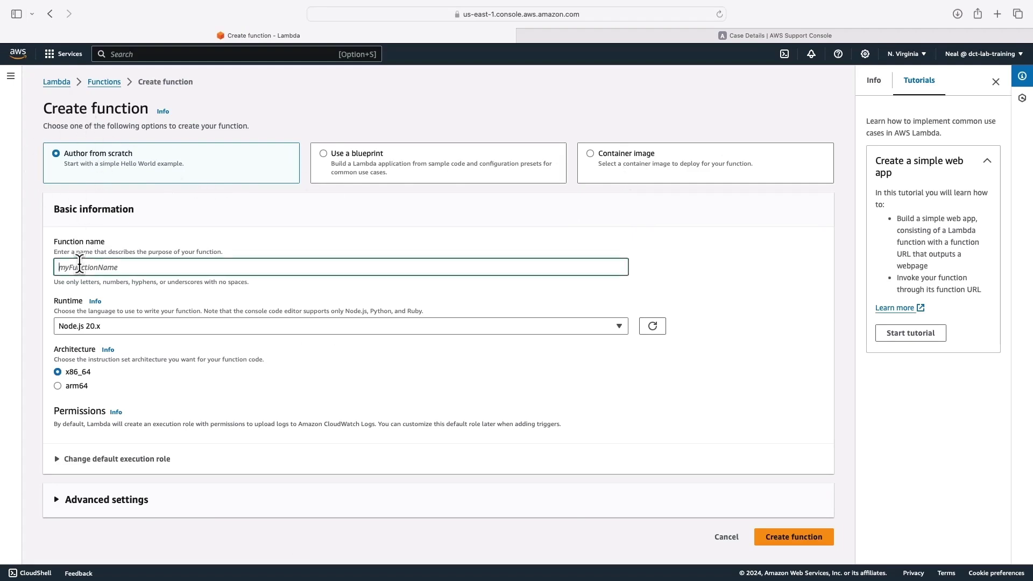
type("WriteToCloudWatch")
left_click(101, 326)
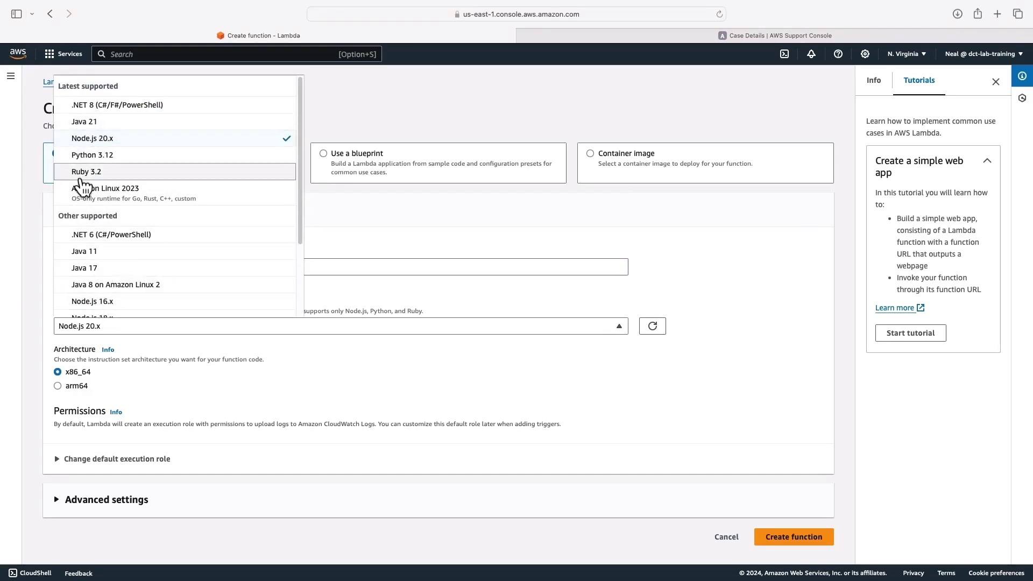
scroll(102, 258, "down", 3)
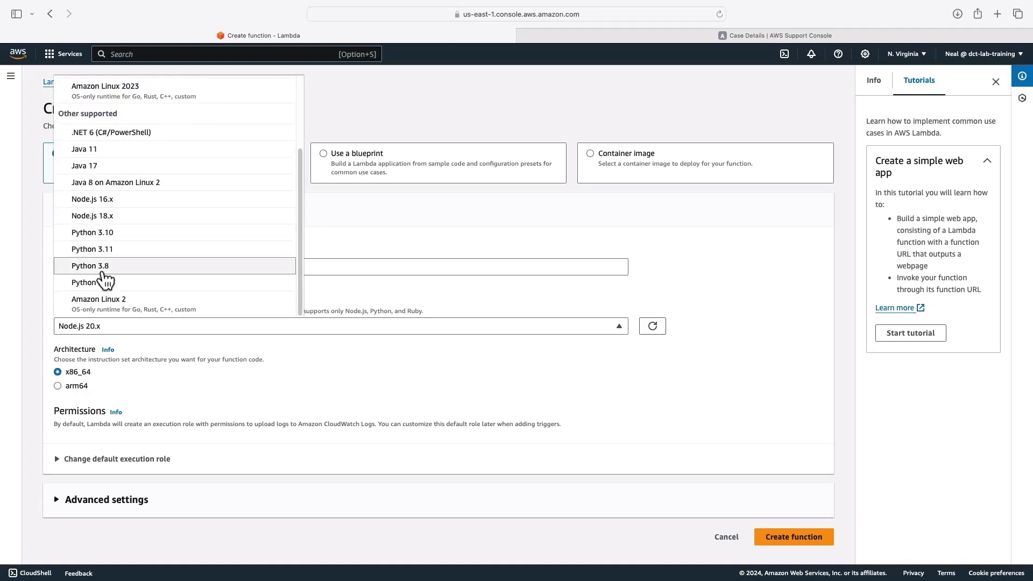
scroll(145, 293, "up", 3)
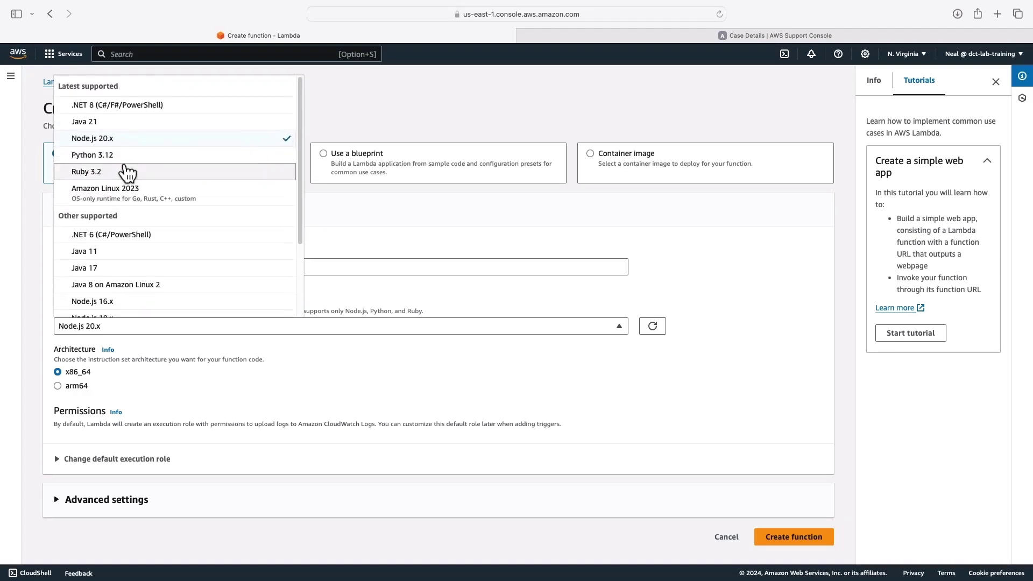
scroll(113, 198, "down", 3)
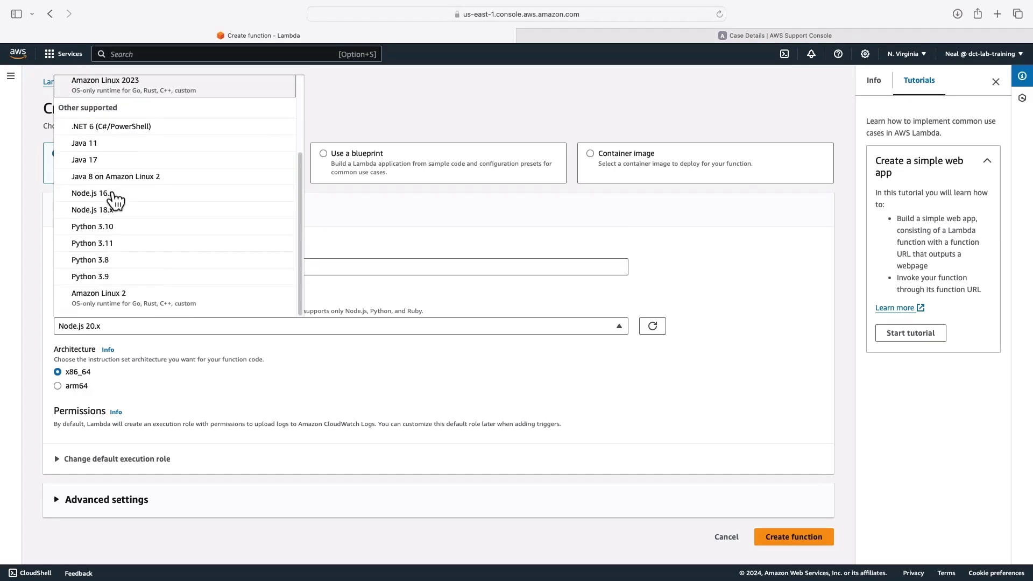
scroll(110, 220, "up", 3)
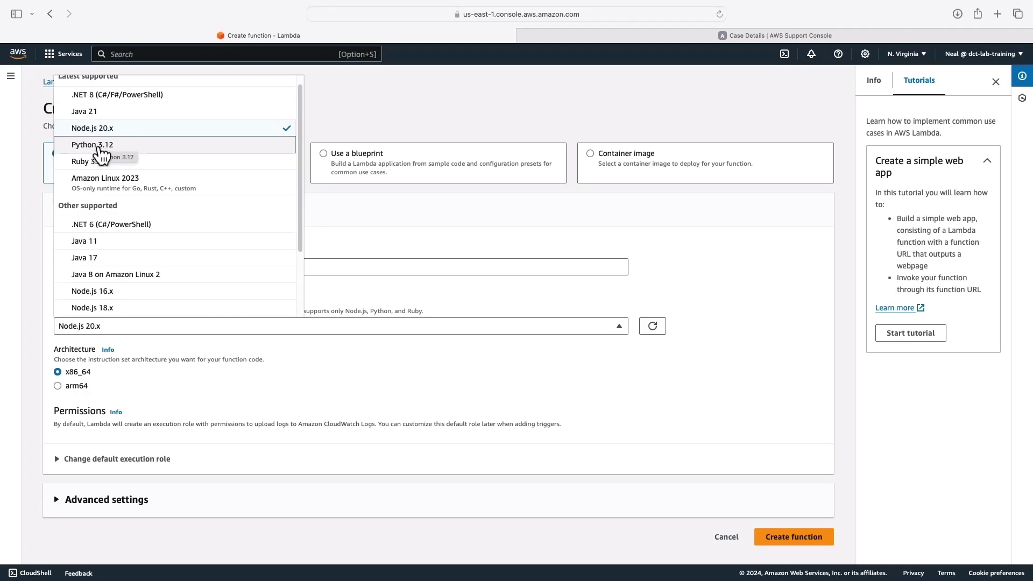
left_click(100, 149)
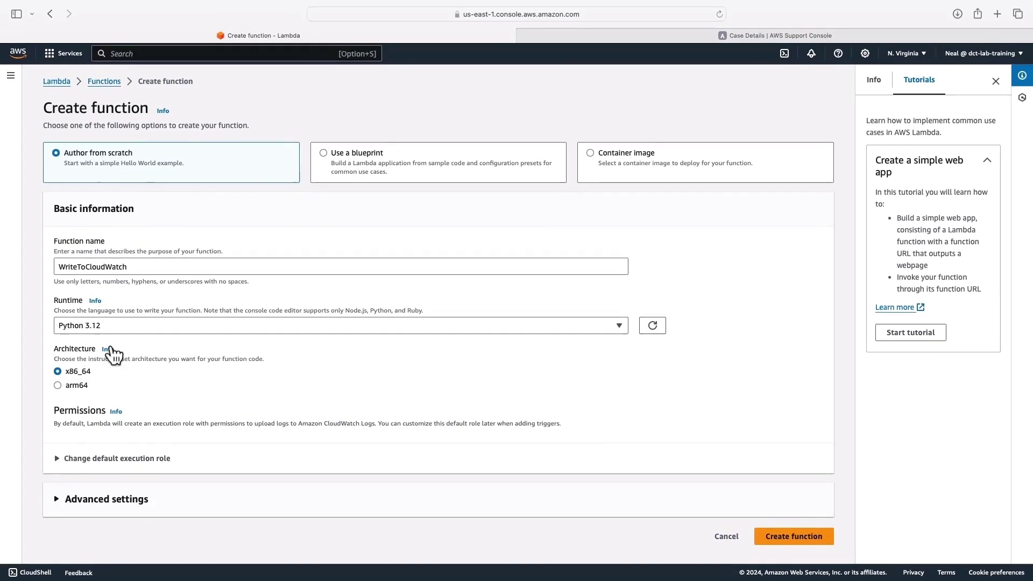
Step: Examine the execution role options, including existing roles and AWS policy templates, and return to a new role with basic Lambda permissions
left_click(57, 466)
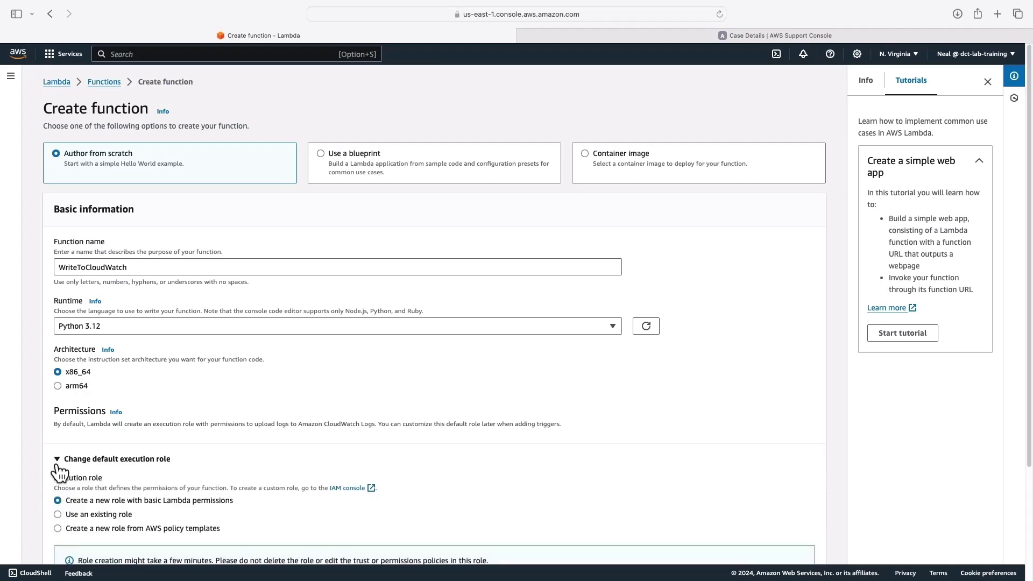
scroll(58, 473, "down", 5)
left_click_drag(68, 360, 218, 364)
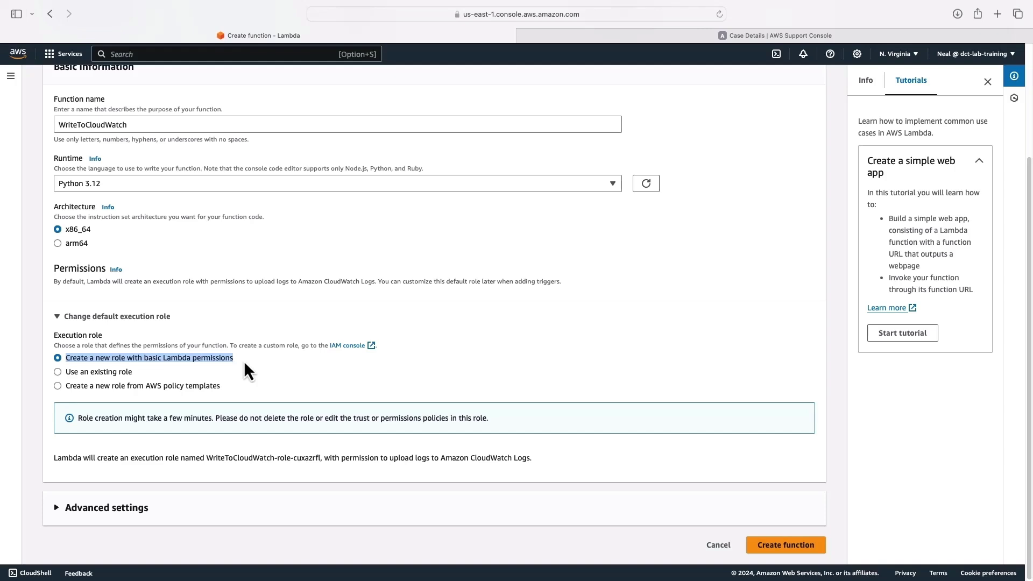
left_click(57, 373)
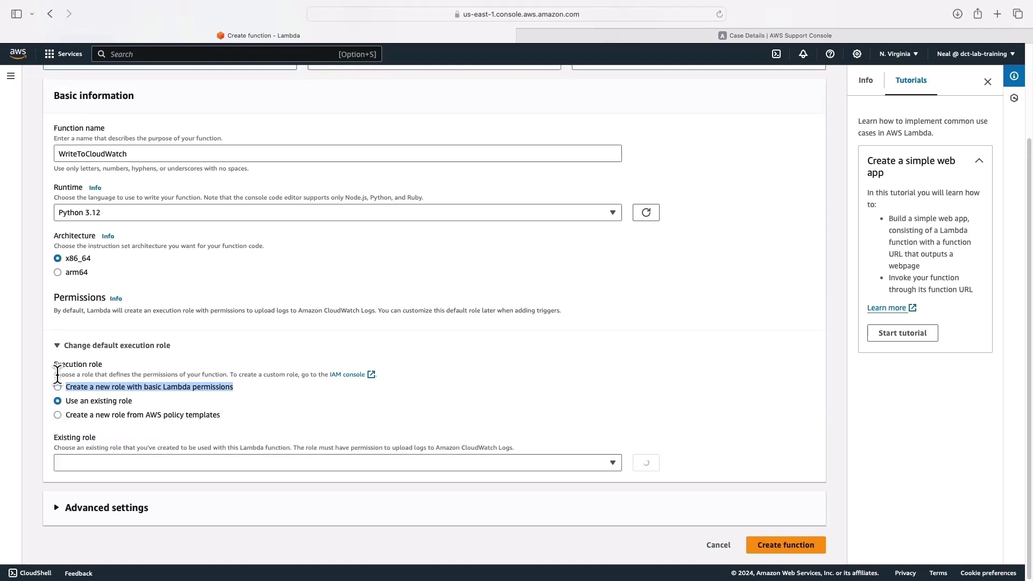
left_click(57, 415)
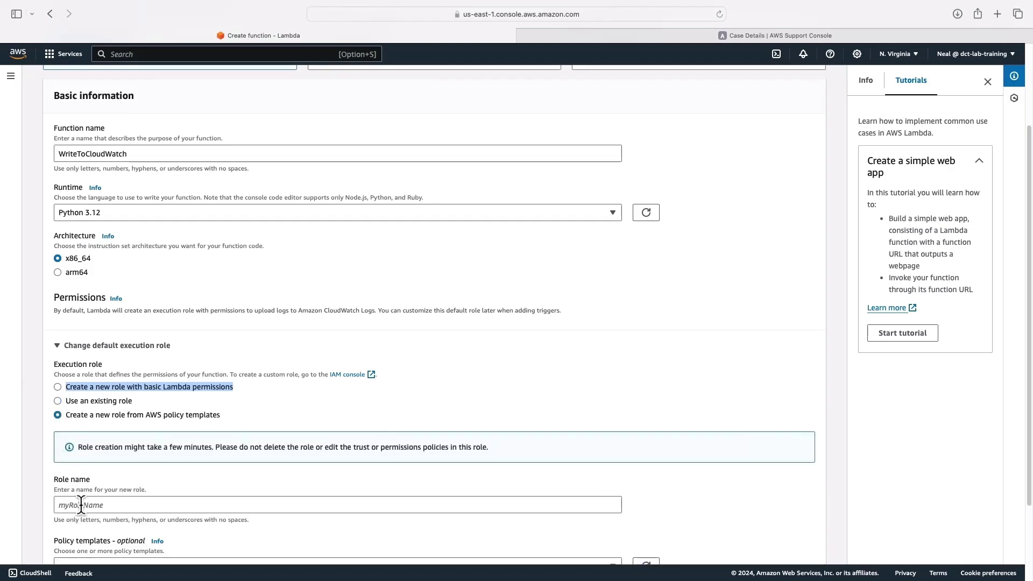
scroll(81, 506, "down", 2)
scroll(81, 505, "down", 2)
left_click(72, 462)
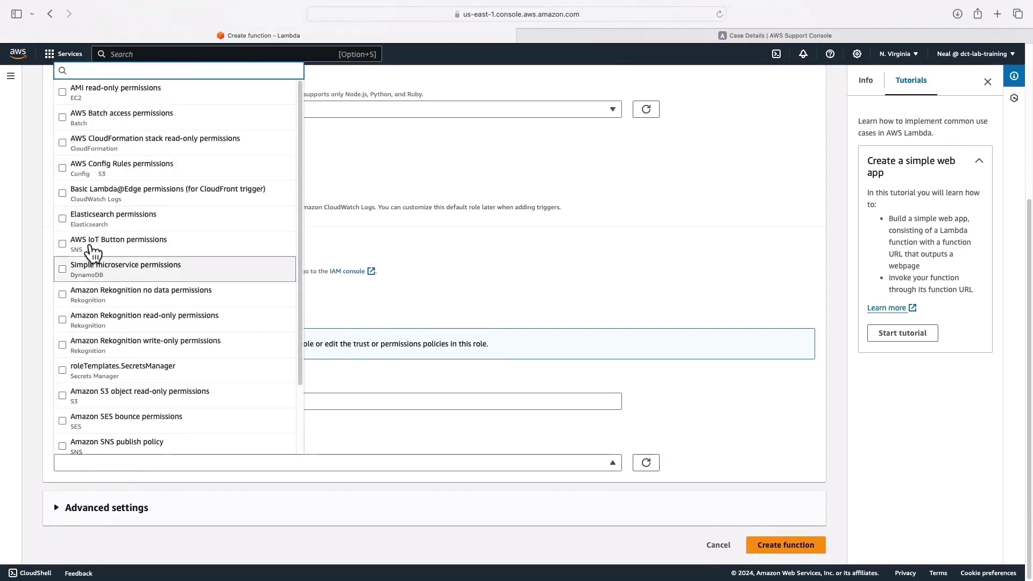
left_click(52, 323)
left_click(58, 284)
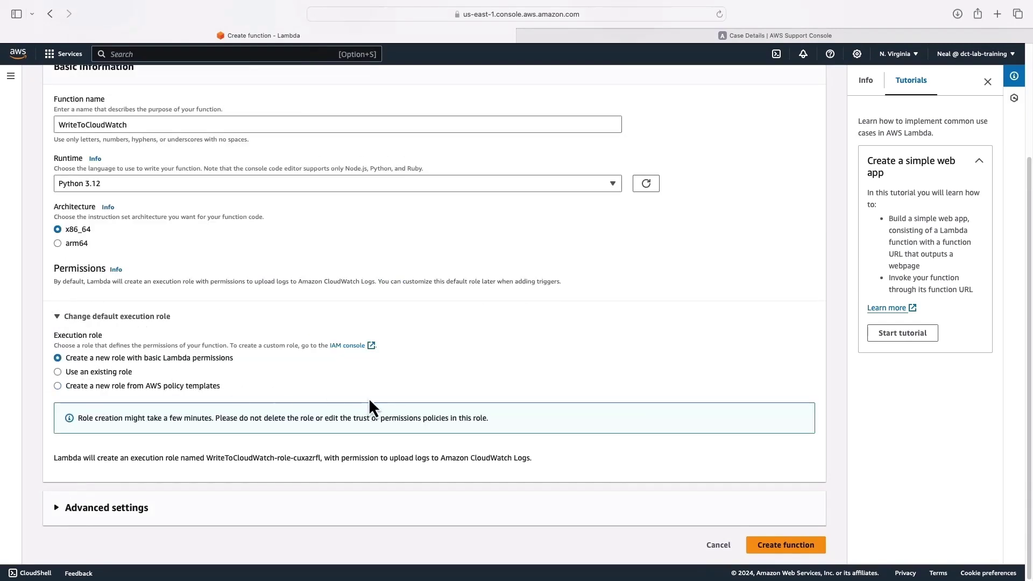
Step: Review the advanced settings without enabling any of them and create the WriteToCloudWatch function
left_click(68, 509)
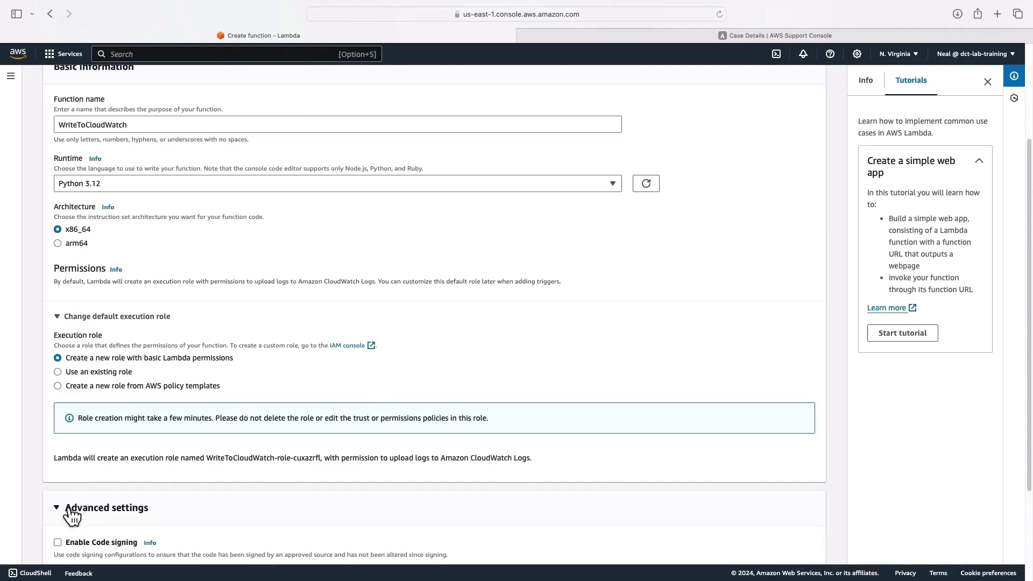
scroll(70, 514, "down", 3)
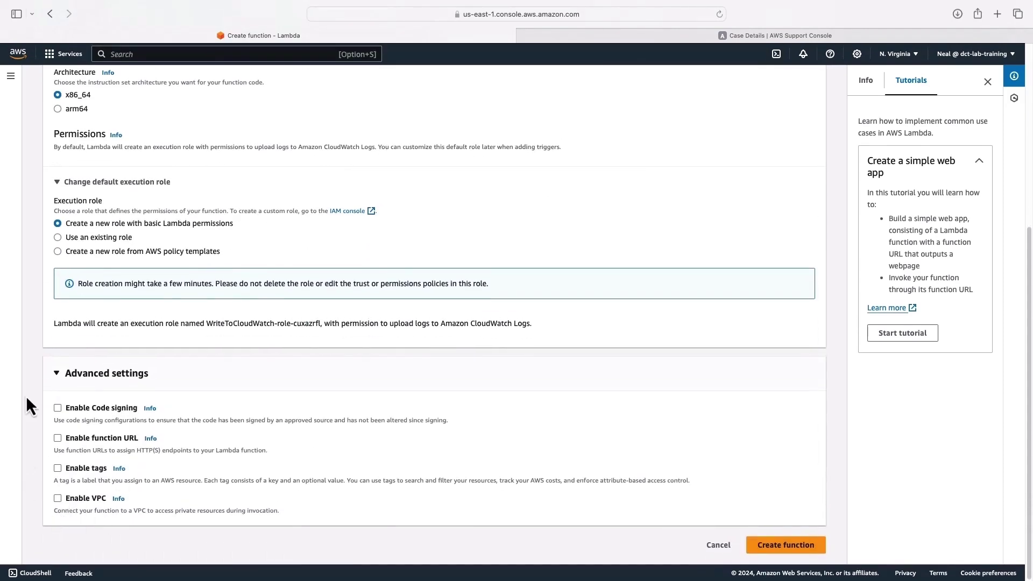
left_click(59, 374)
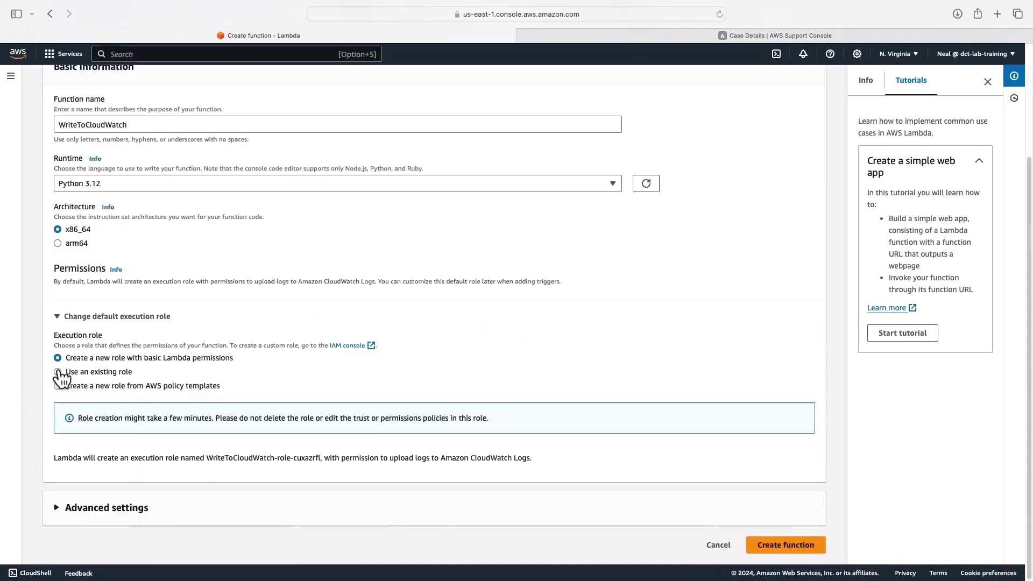
left_click(790, 551)
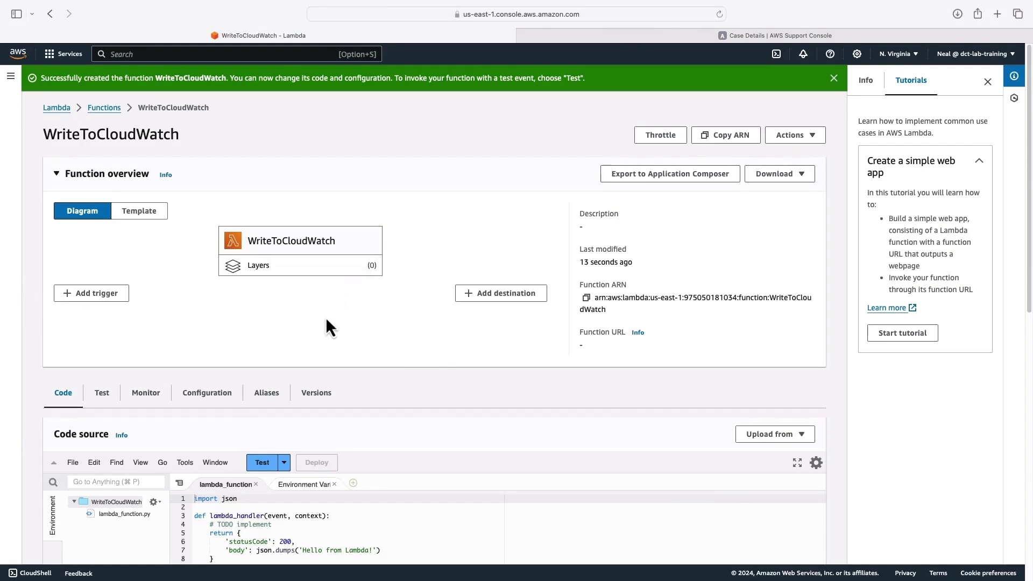
Step: Replace the default code in lambda_function with the copied Python logging code and deploy the function
scroll(327, 321, "down", 5)
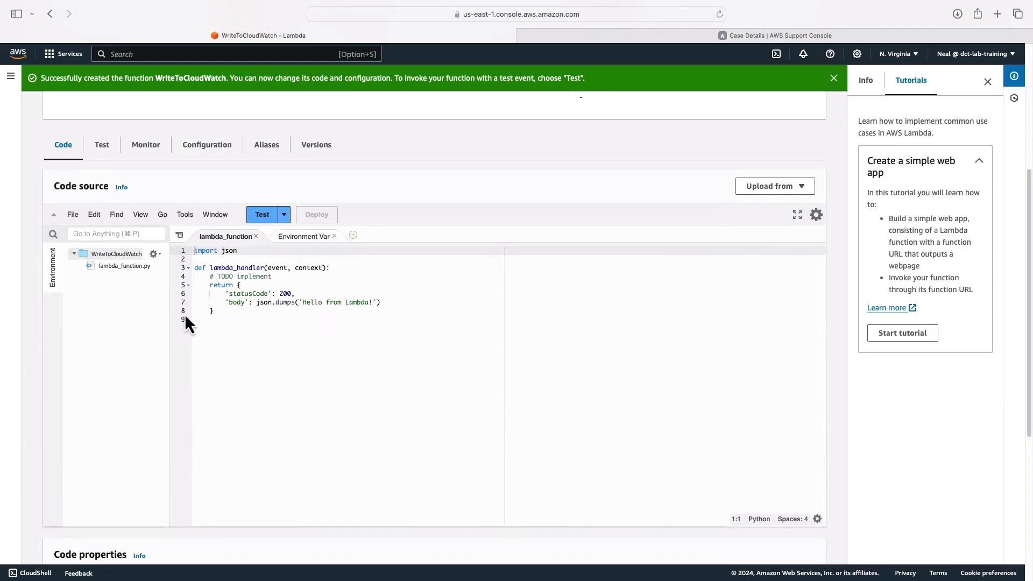
left_click_drag(299, 301, 398, 301)
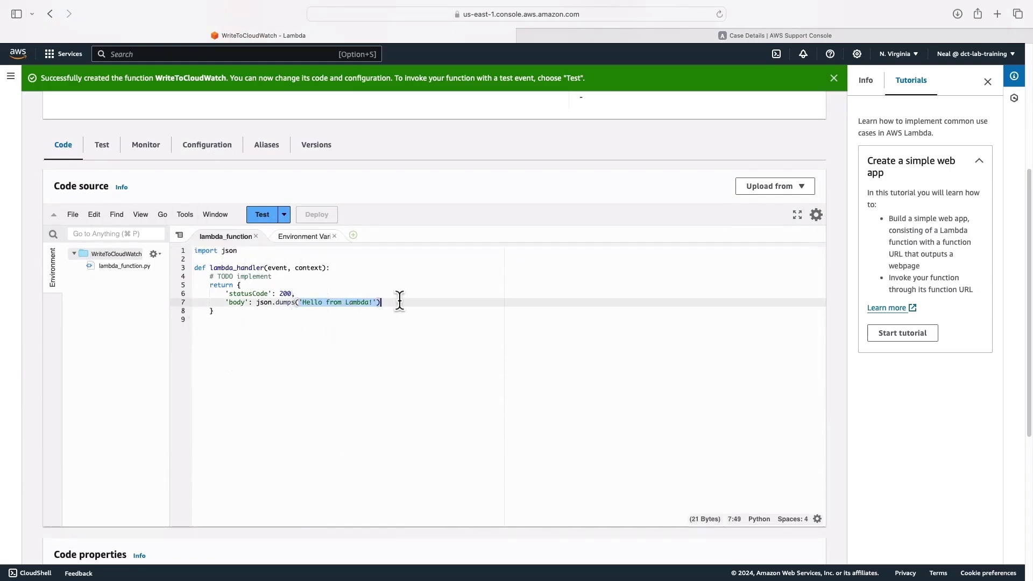
left_click(269, 323)
key("super+a")
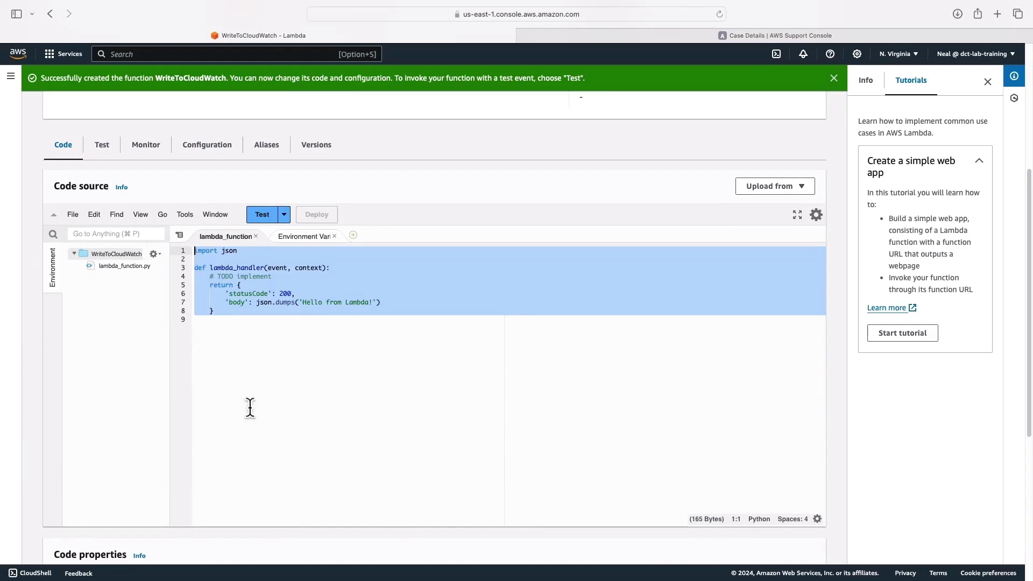
key("BackSpace")
type("import logging import json  # Configure the logging logger = logging.getLogger() logger.setLevel(logging.INFO)  def lambda_handler(event, context):     # Extract the message from the event. Assuming the input is a simple JSON object {\"message\": \"your message here\"}     message = event.get('message', 'No message provided')      # Log the message     logger.info(message)      return {         'statusCode': 200,         'body': json.dumps('Message logged successfully!')     }")
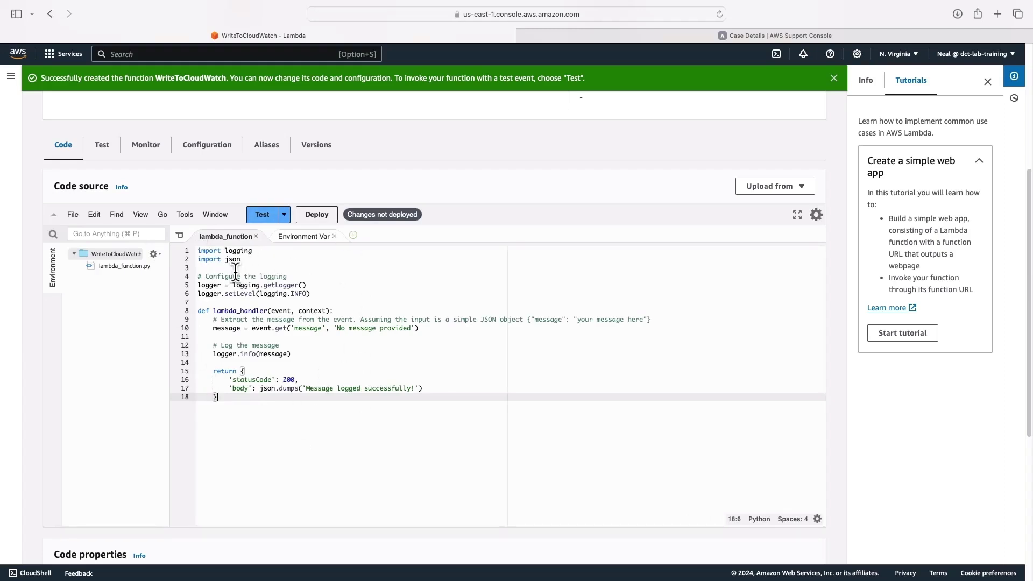
left_click(317, 218)
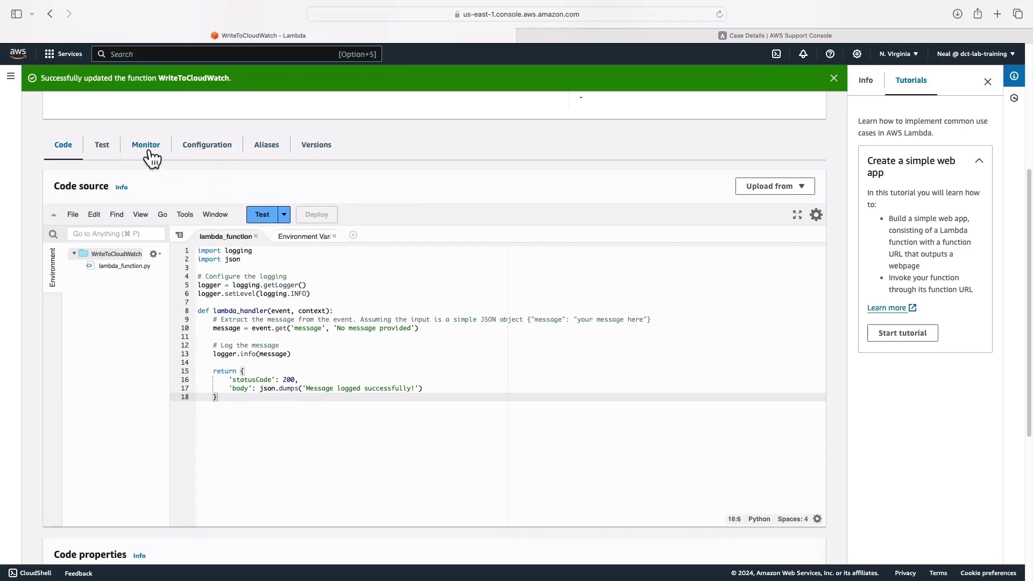
Step: Examine the function's general configuration and the CloudWatch Logs permissions of its execution role
left_click(202, 147)
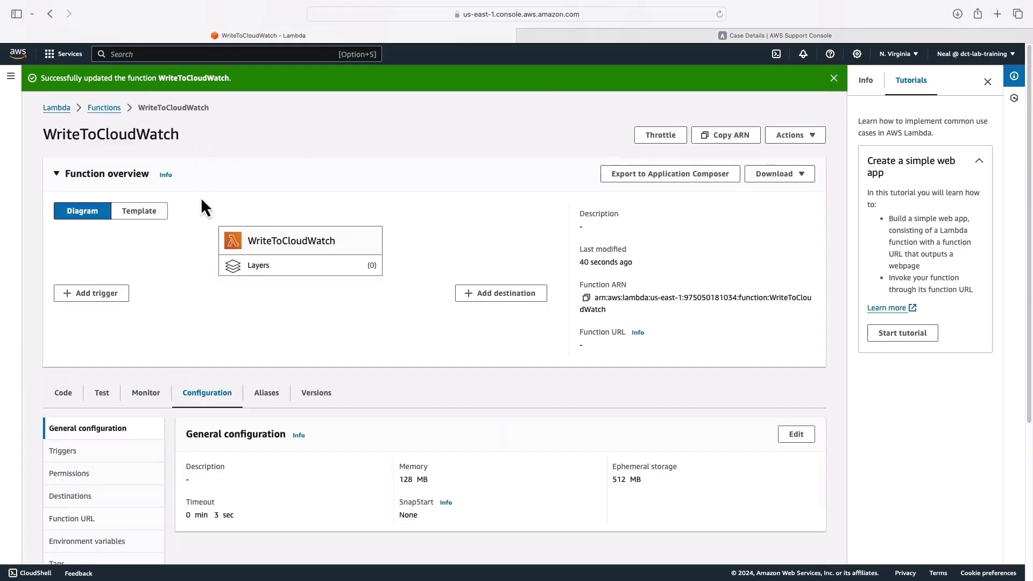
scroll(188, 339, "down", 3)
scroll(189, 342, "down", 3)
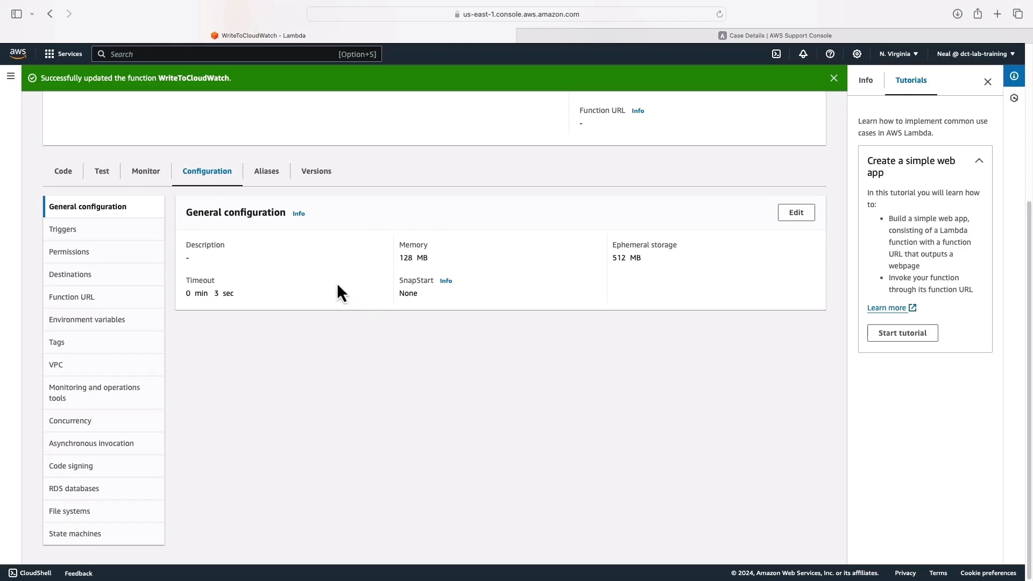
left_click(85, 260)
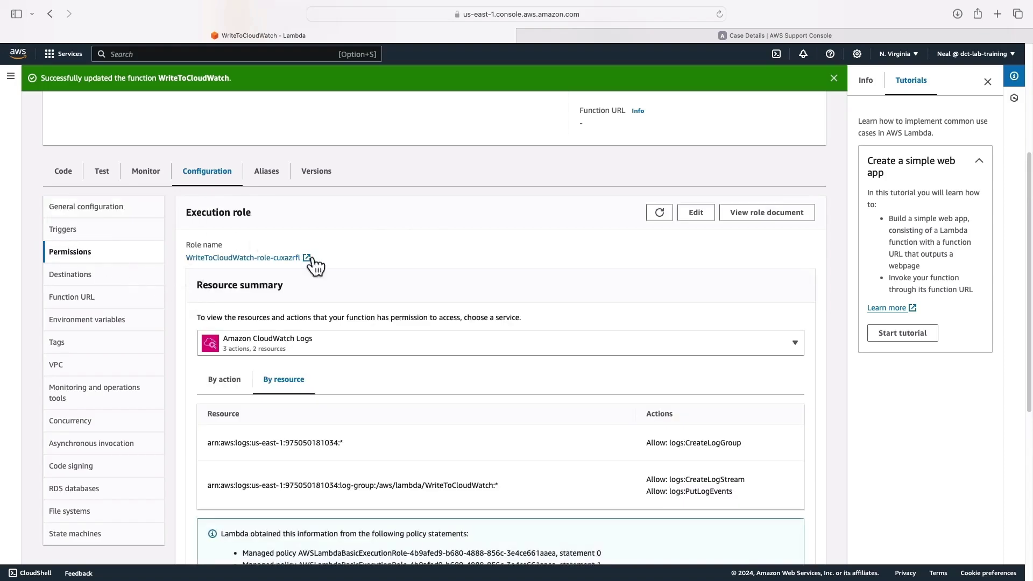
scroll(276, 301, "down", 3)
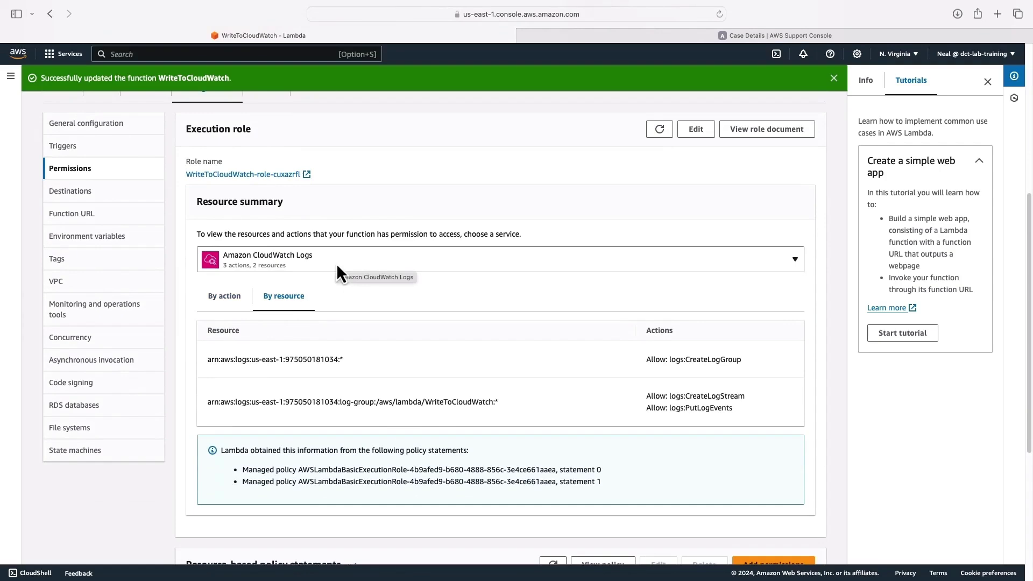
scroll(337, 263, "up", 2)
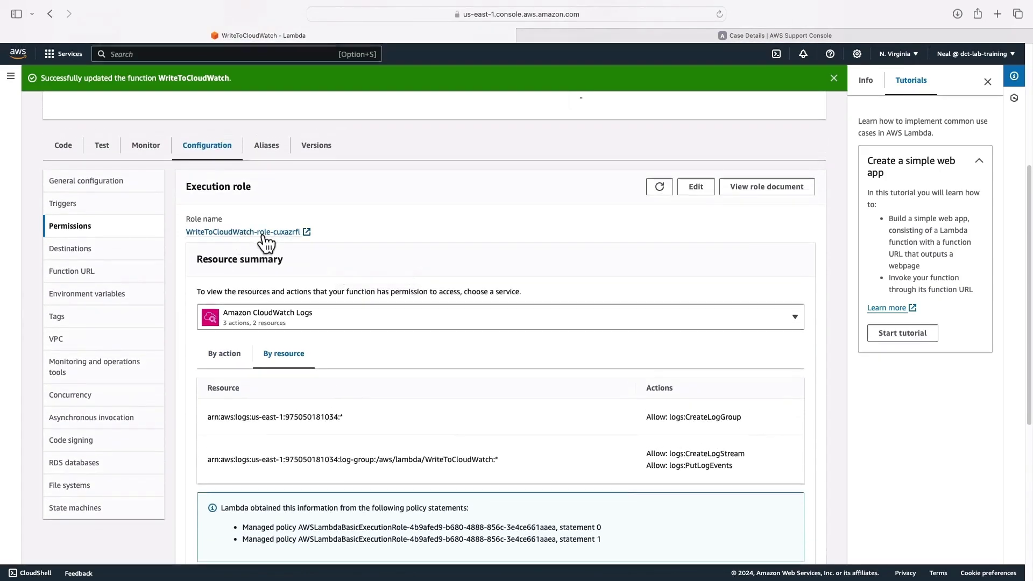
Step: Look at the function's monitoring metrics and open the form for a new test event
left_click(146, 145)
scroll(205, 329, "down", 1)
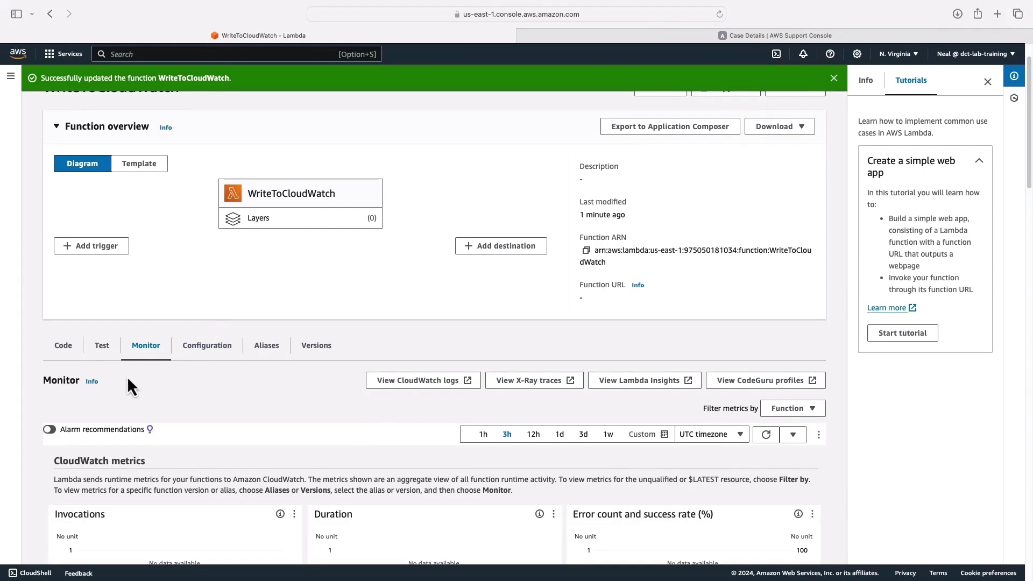
left_click(102, 347)
scroll(102, 355, "down", 5)
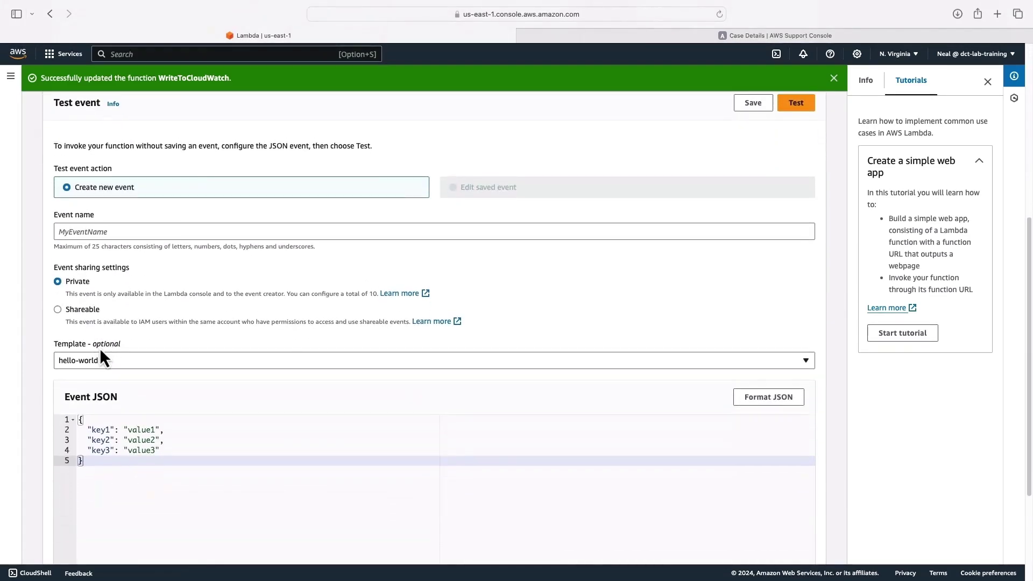
Step: Copy the "Hello, CloudWatch!" message JSON from working-with-lambda.md in VS Code and replace the Lambda test event's JSON with it
key("super+Tab")
scroll(174, 387, "down", 5)
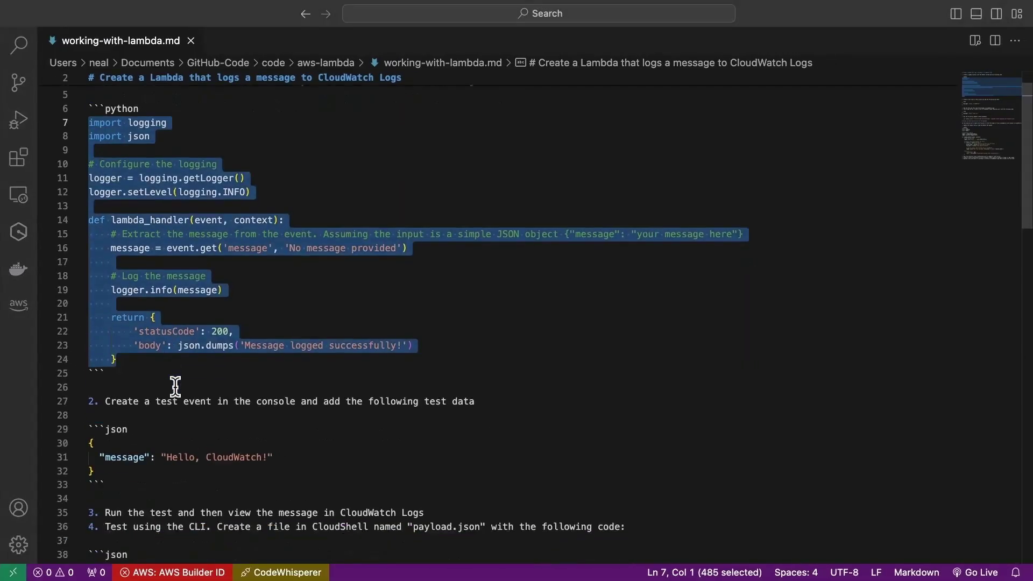
left_click(166, 301)
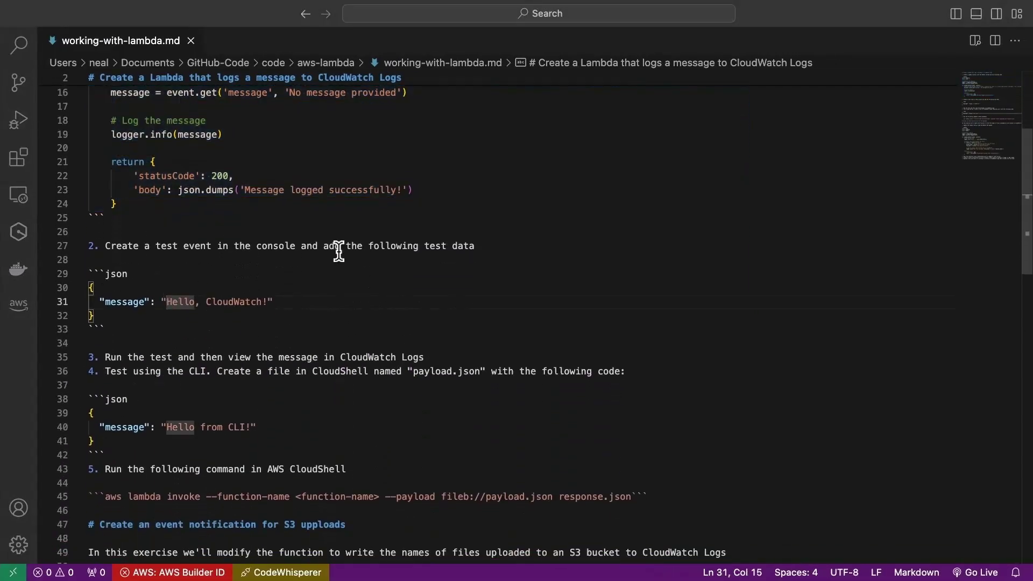
left_click_drag(95, 316, 74, 290)
key("super+c")
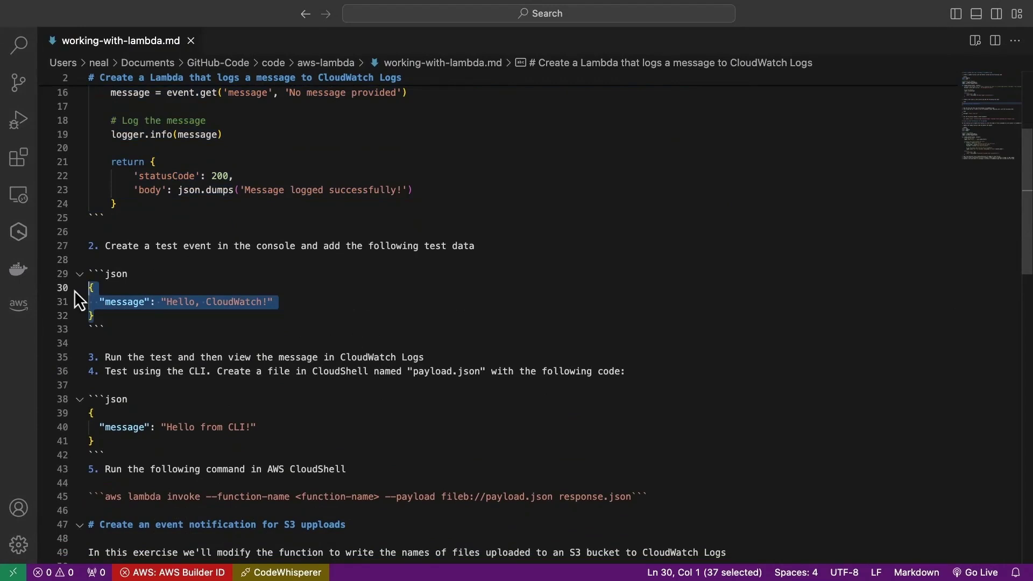
key("super+Tab")
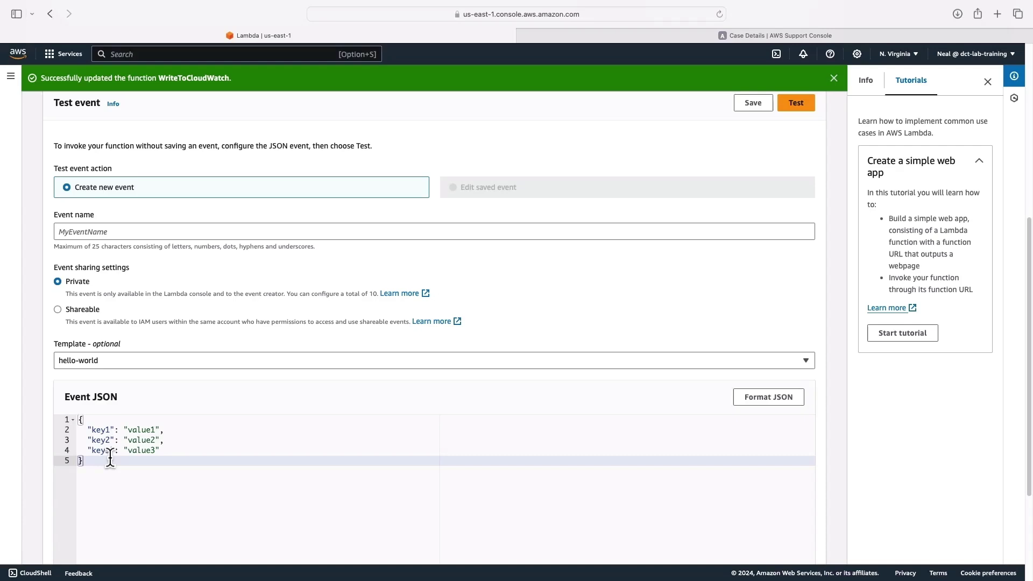
key("super+a")
key("super+v")
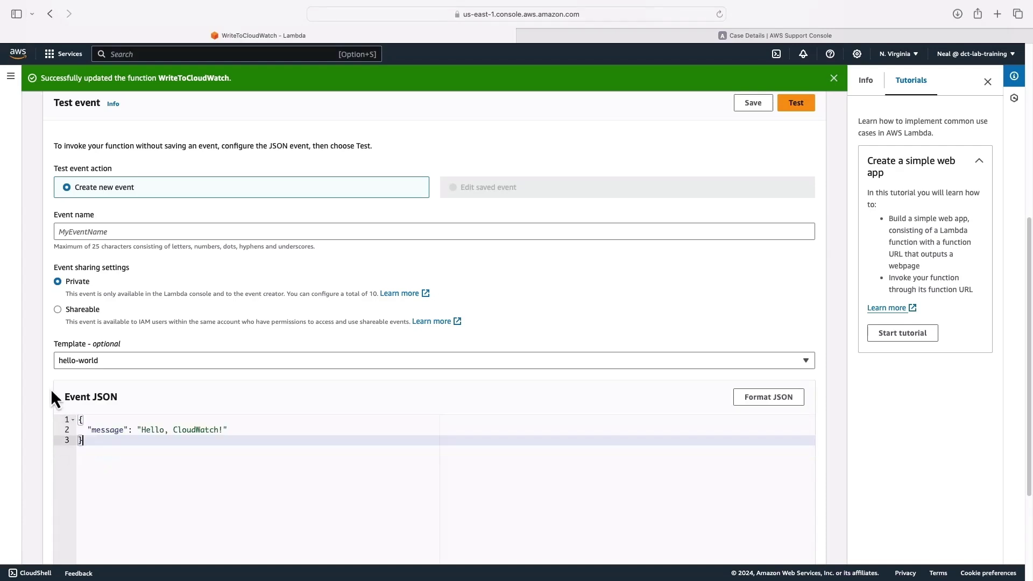
Step: Name the test event myevent, save it, and run the test on the function
left_click(77, 231)
type("my")
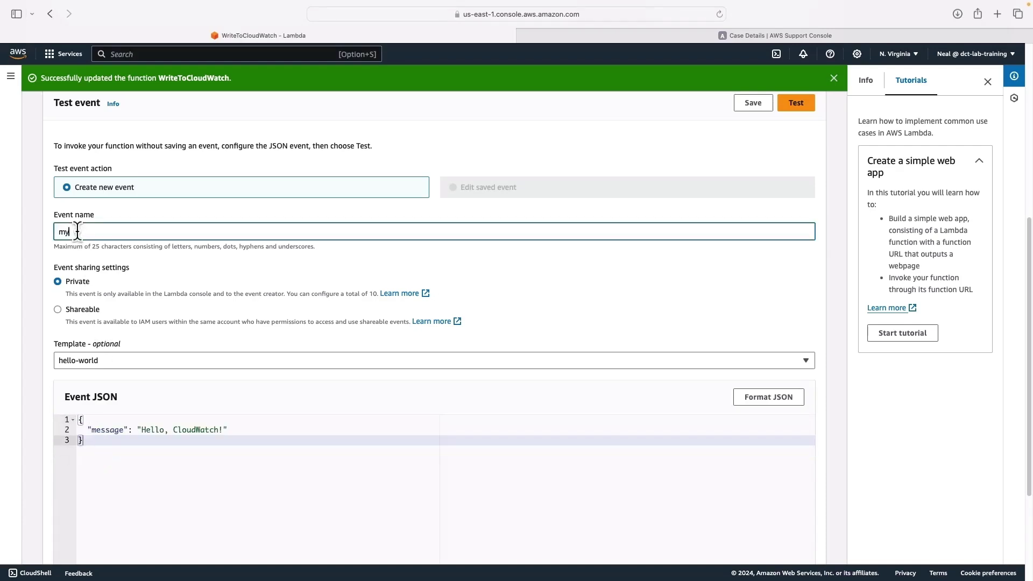
type("event")
left_click(756, 104)
left_click(792, 106)
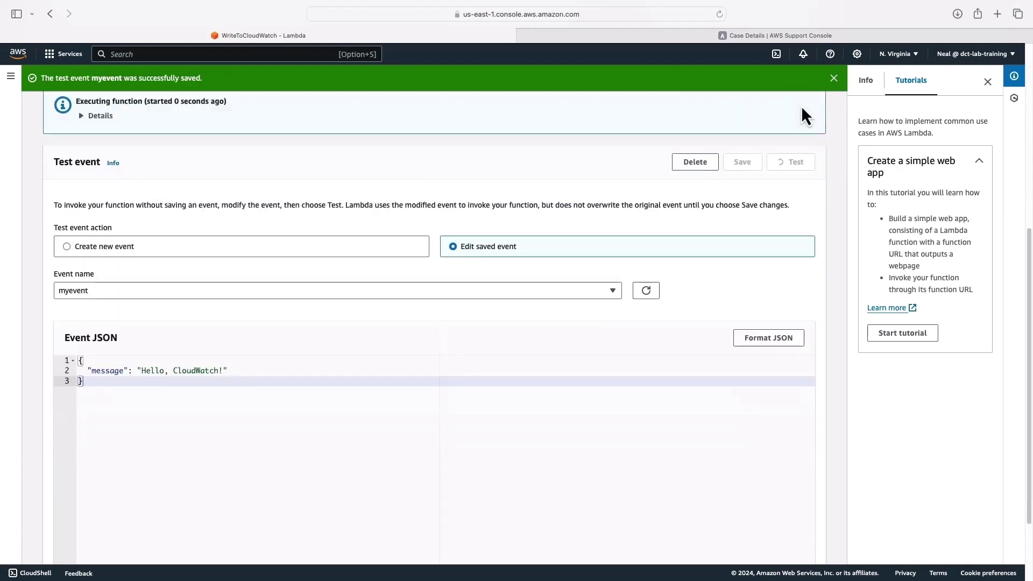
Step: Expand the test execution details and examine the response, log output, duration and function version
scroll(350, 208, "up", 3)
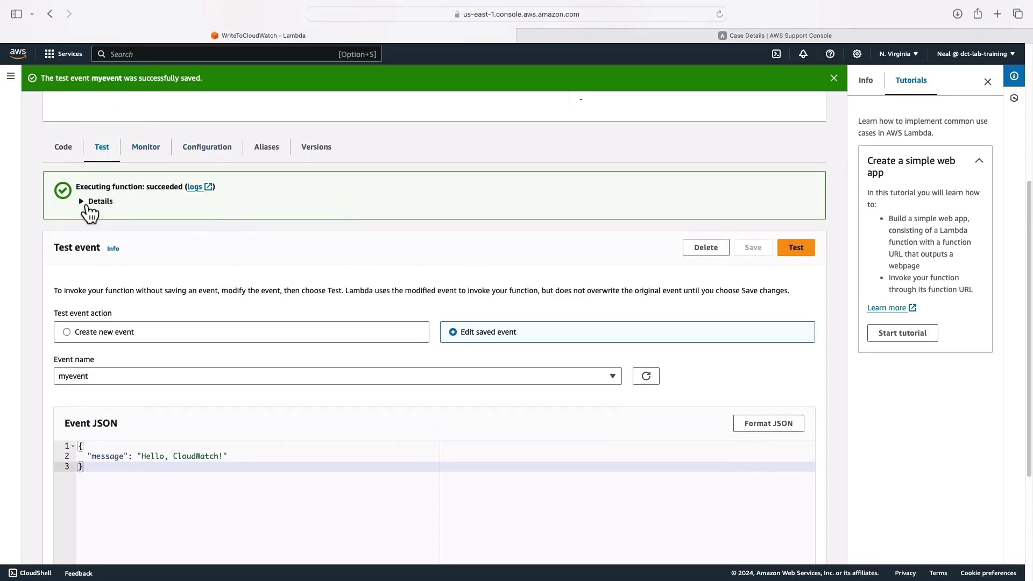
left_click(82, 203)
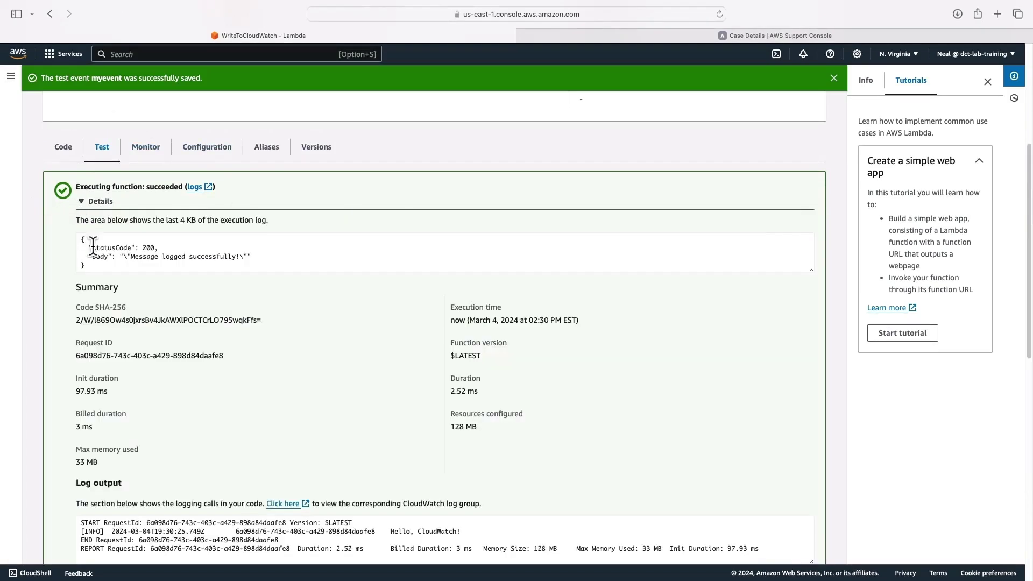
left_click_drag(81, 240, 91, 269)
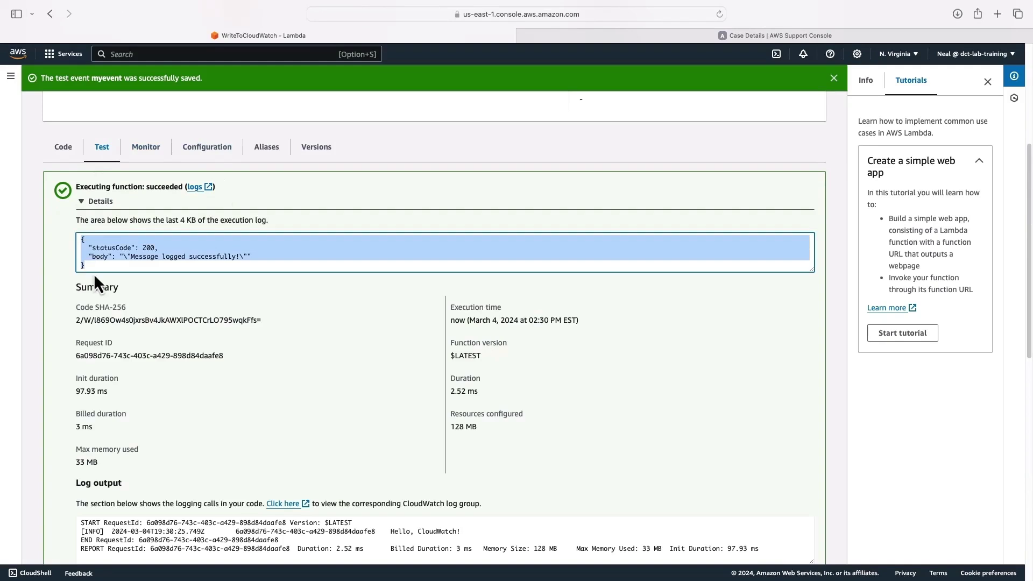
left_click(133, 261)
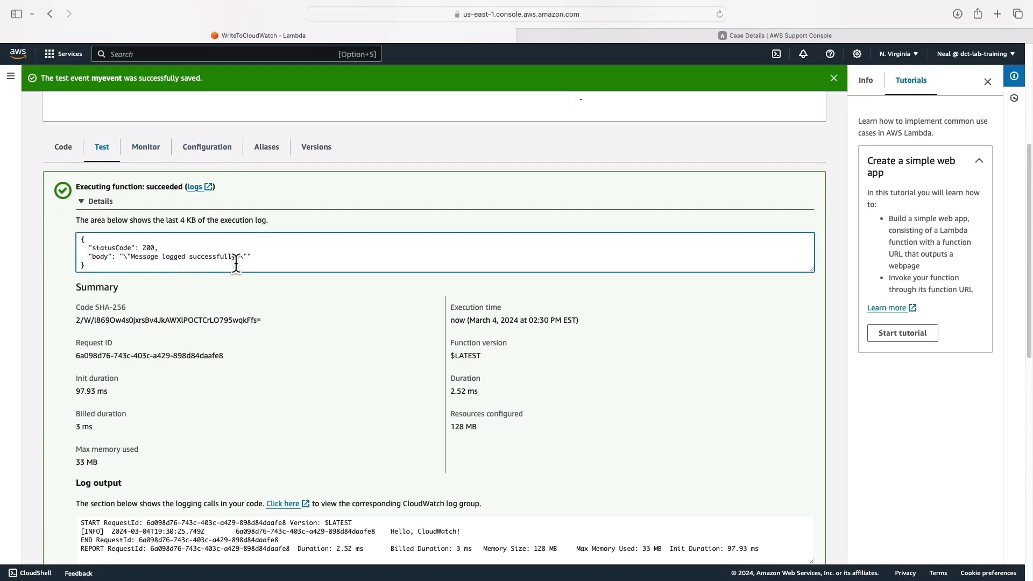
scroll(236, 263, "down", 5)
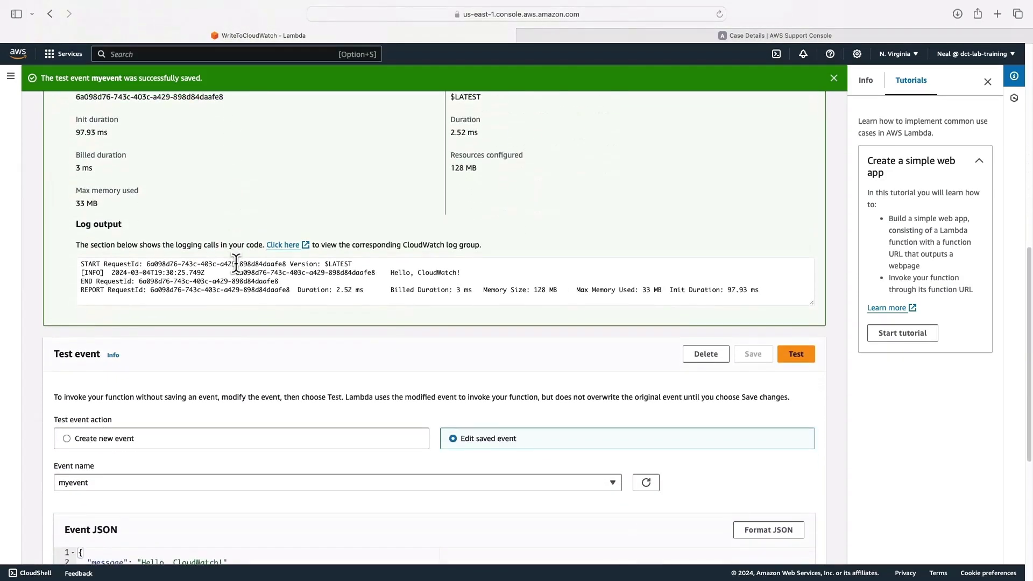
scroll(236, 263, "up", 2)
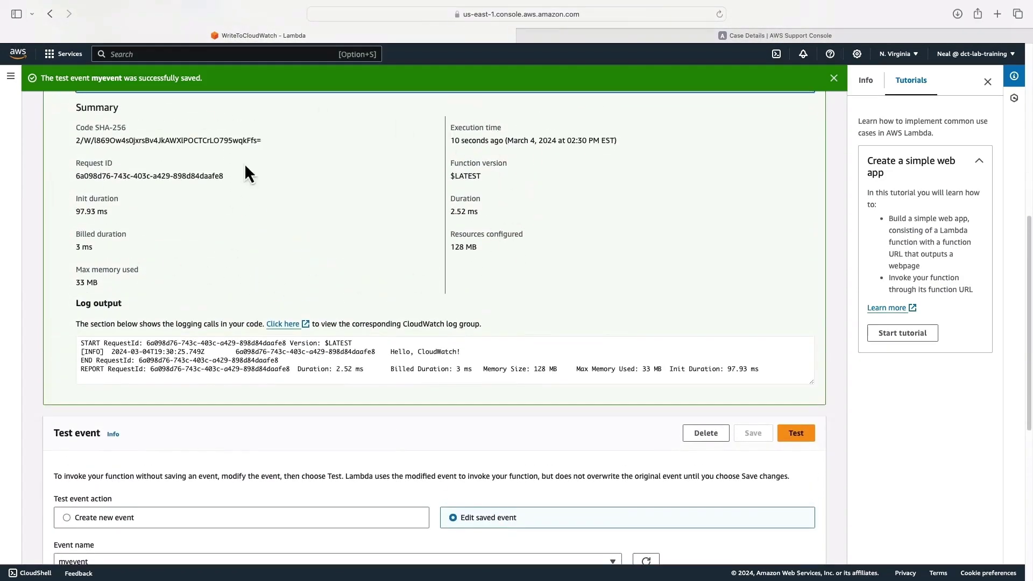
left_click_drag(451, 212, 489, 212)
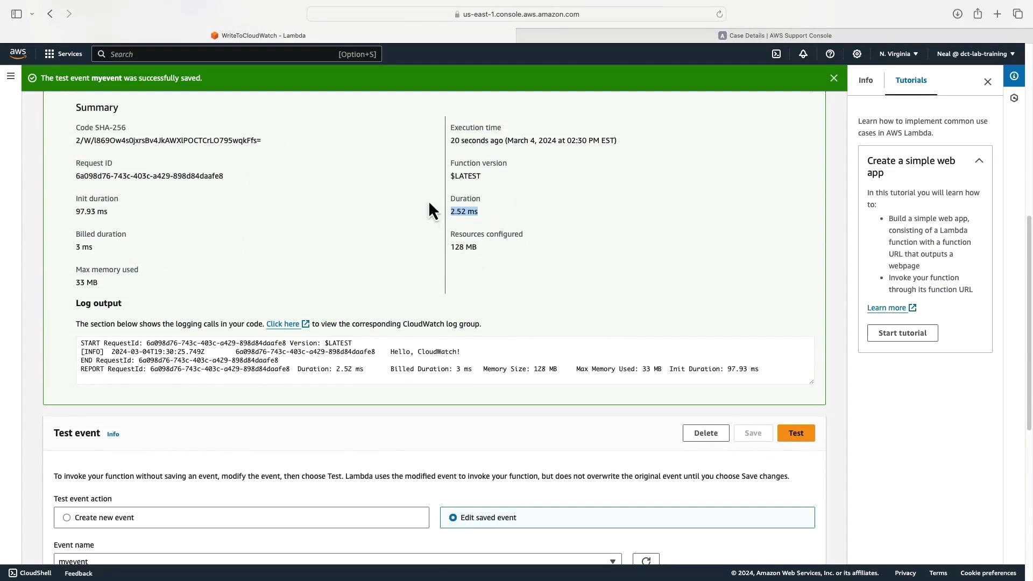
left_click_drag(498, 177, 450, 176)
scroll(279, 355, "up", 3)
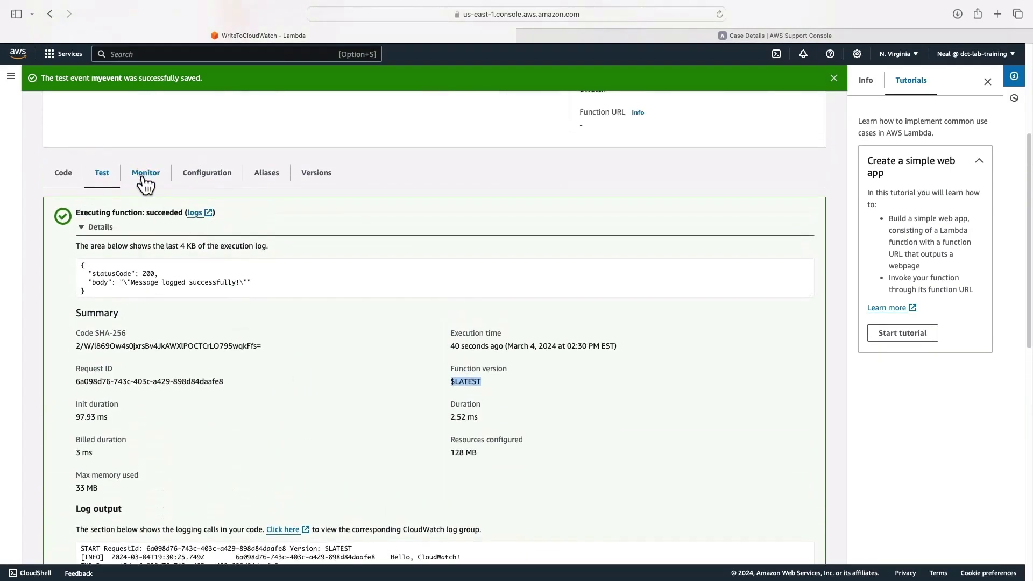
Step: Open the function's log stream in CloudWatch Logs, expand all log events, and examine the logged message
left_click(143, 178)
left_click(423, 430)
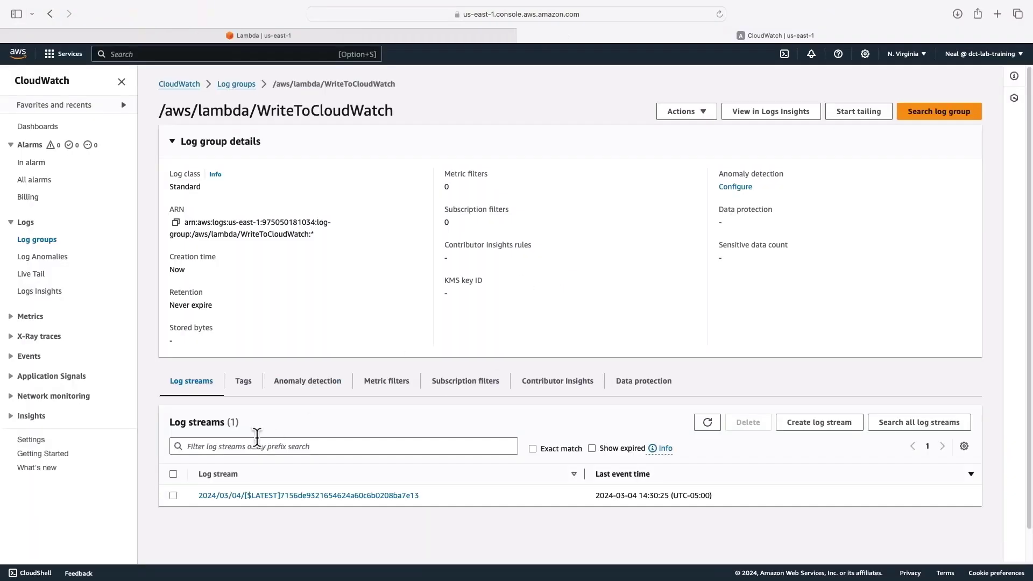
left_click(281, 495)
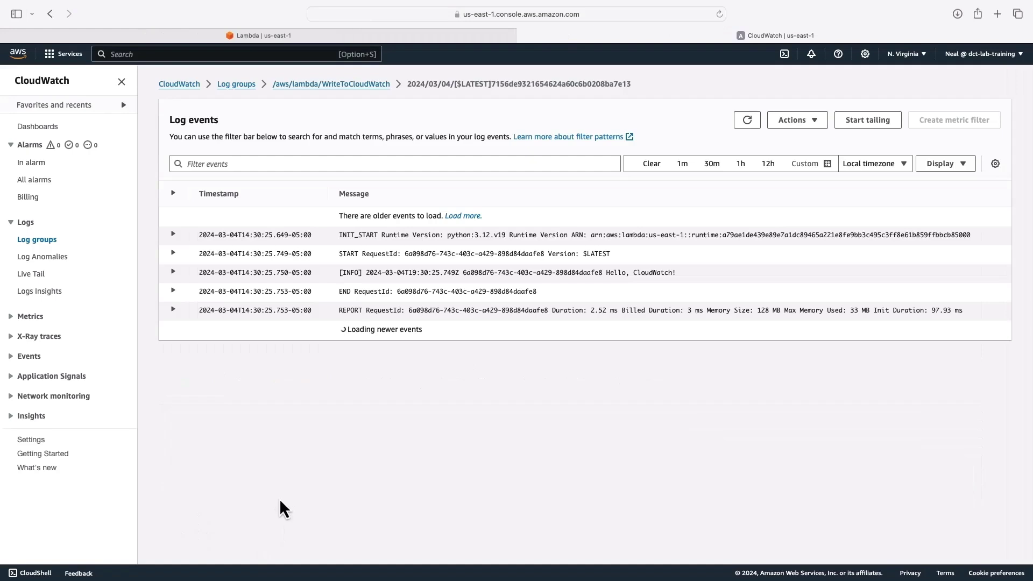
left_click(173, 194)
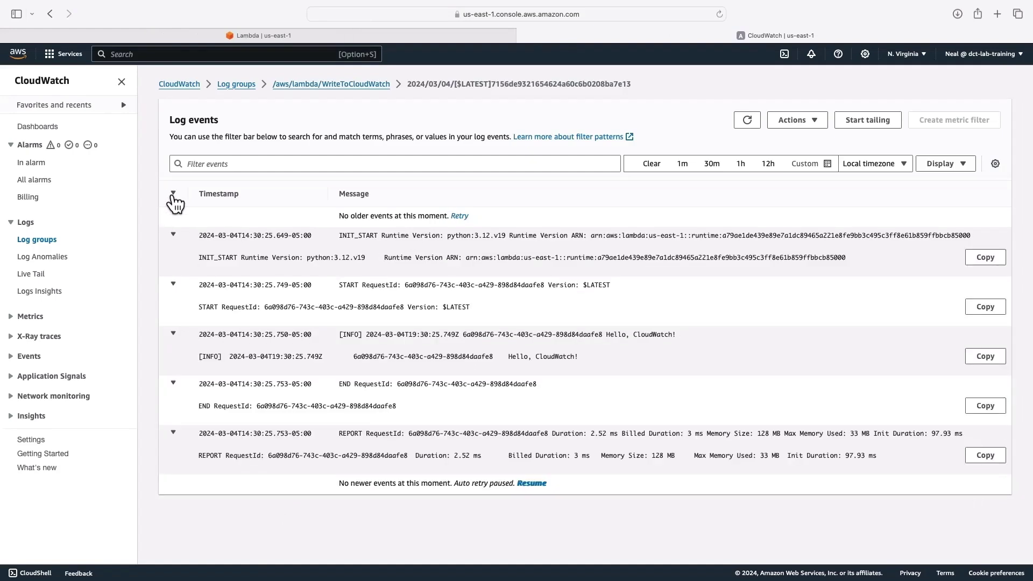
left_click_drag(508, 362, 593, 360)
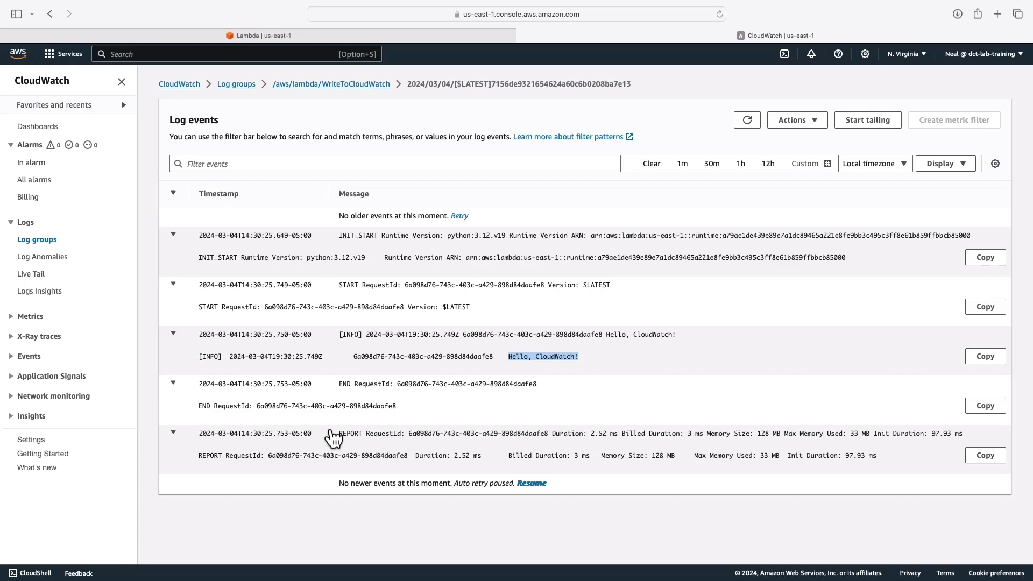
Step: Review the CLI test instructions in working-with-lambda.md in VS Code and copy the "Hello from CLI!" message JSON
key("super+Tab")
scroll(329, 462, "down", 2)
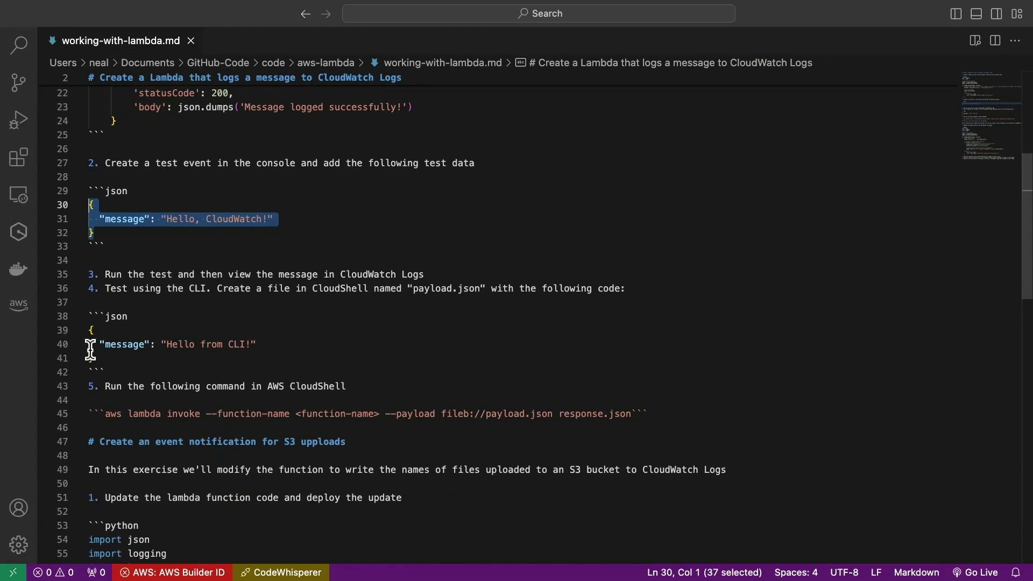
left_click_drag(109, 363, 70, 328)
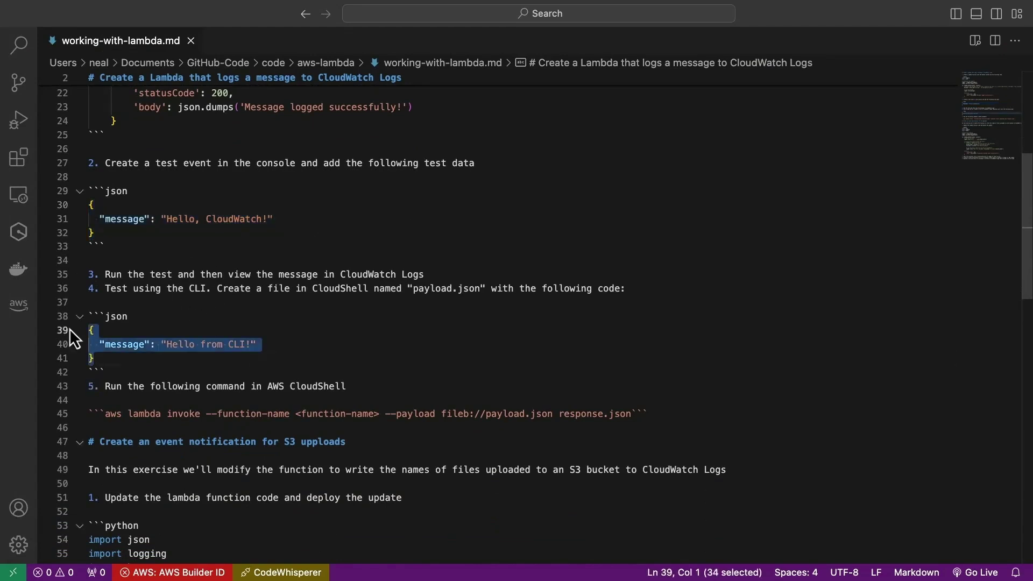
left_click_drag(412, 289, 481, 289)
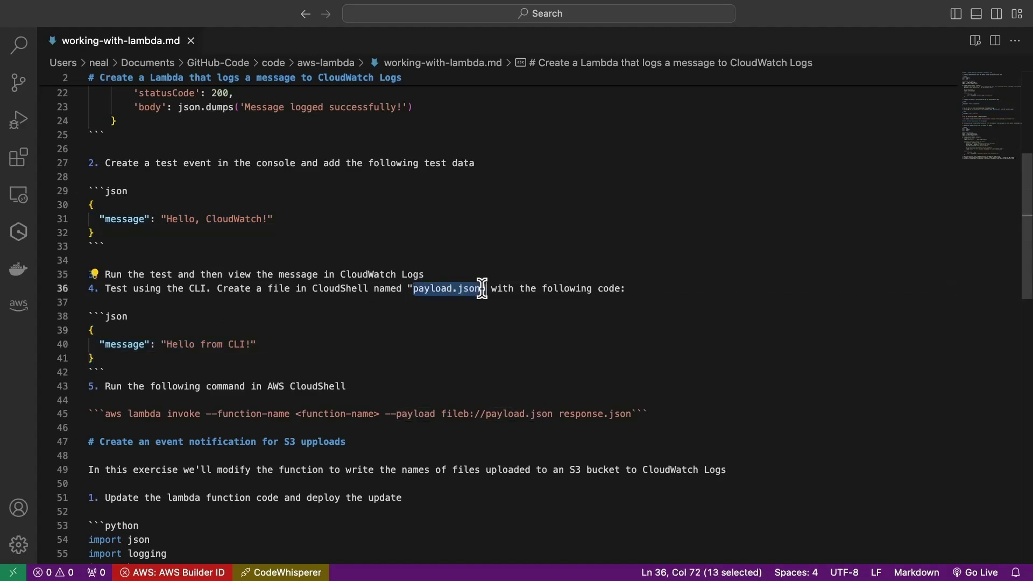
scroll(481, 288, "down", 3)
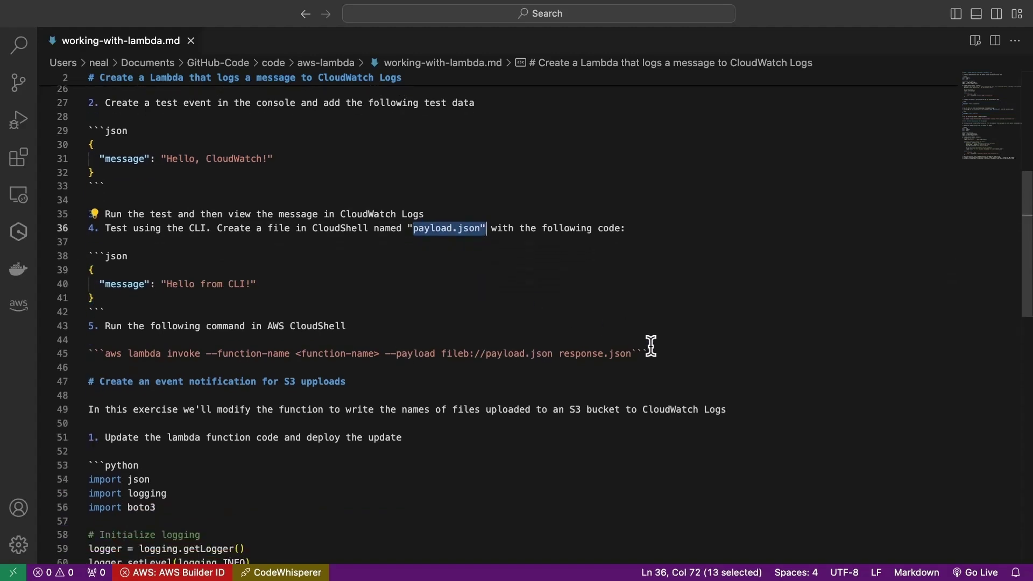
left_click_drag(631, 354, 109, 351)
left_click_drag(116, 297, 82, 271)
key("super+c")
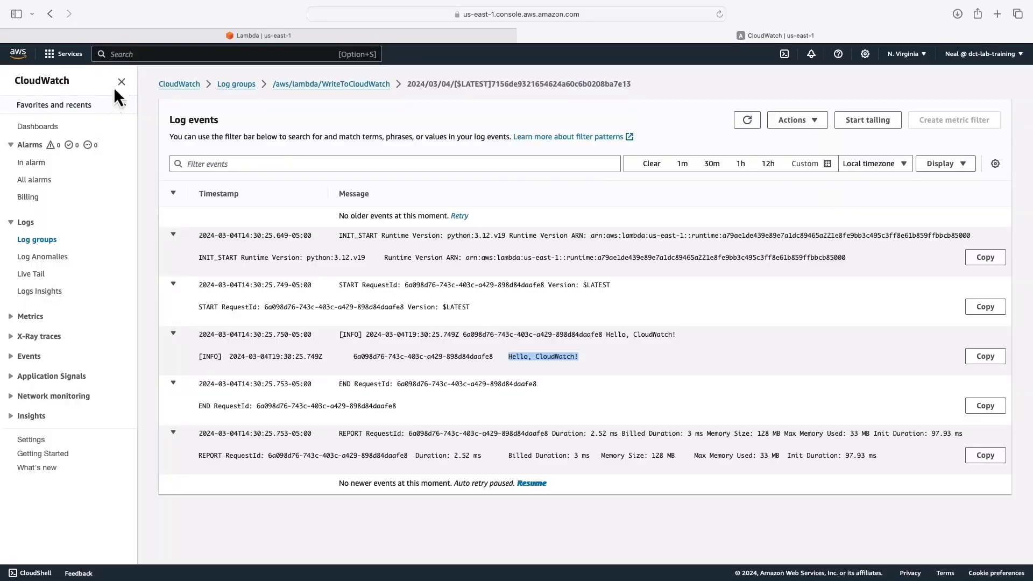
Step: Open AWS CloudShell, create payload.json with nano from the copied JSON, save it, and list the directory's files
left_click(129, 55)
type("cloud")
type("n")
type("ano payload.json")
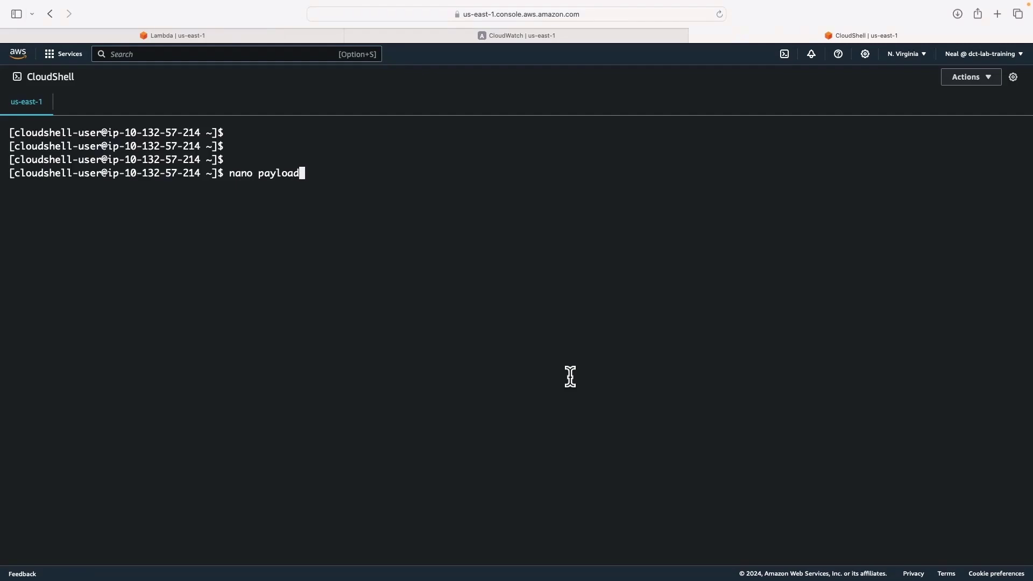
key("Return")
key("super+v")
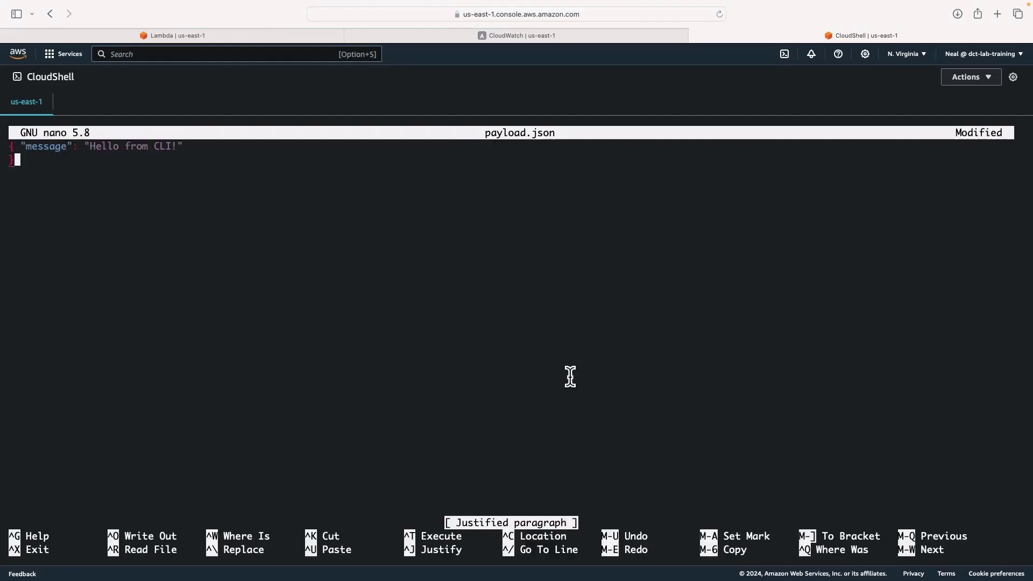
key("ctrl+x")
key("y")
key("Return")
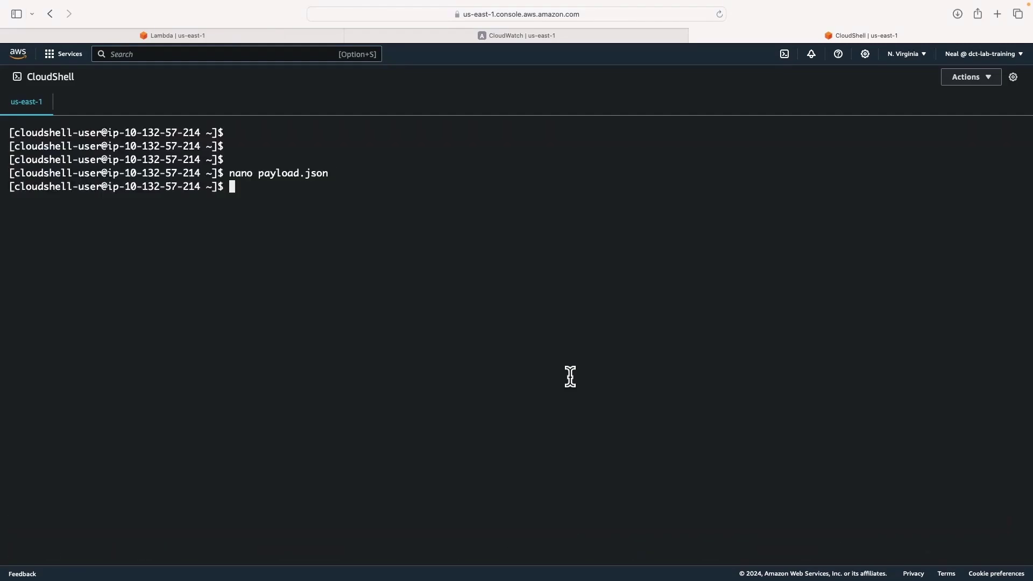
type("ls")
key("Return")
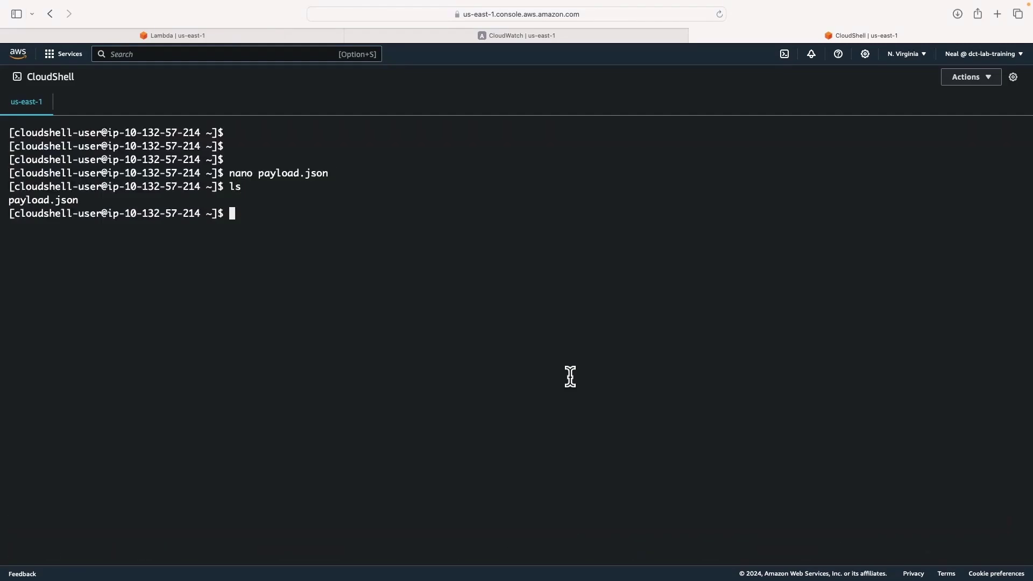
Step: Replace the <function-name> placeholder in the notes' aws lambda invoke command with WriteToCloudWatch in VS Code
key("super+Tab")
scroll(410, 376, "down", 3)
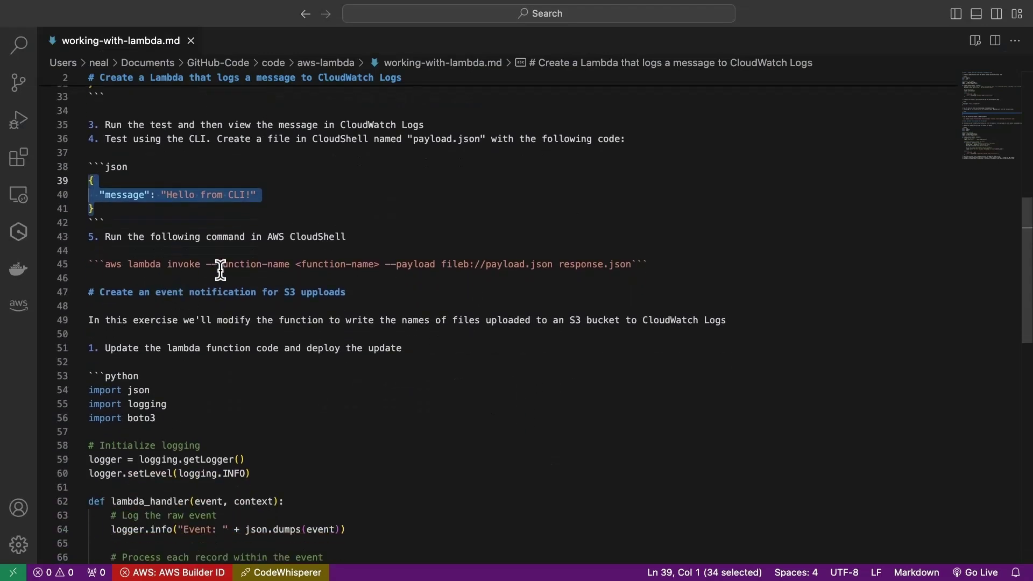
left_click_drag(295, 264, 376, 267)
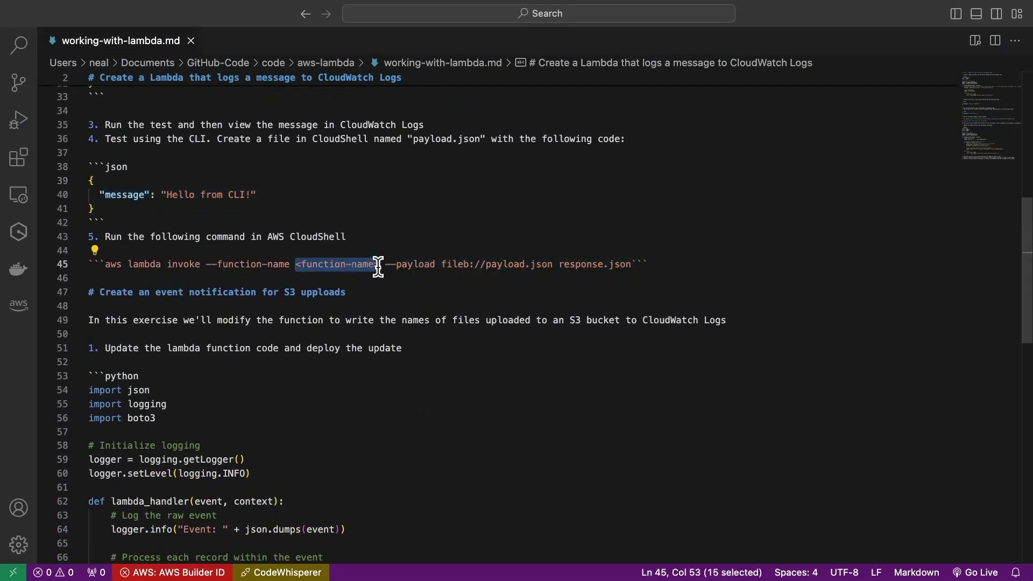
key("super+v")
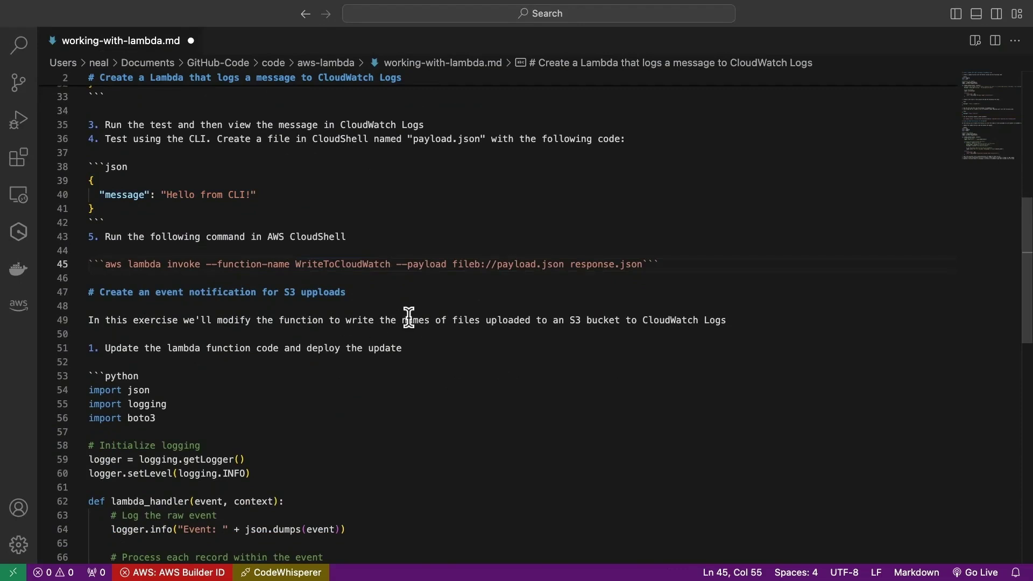
Step: Copy the complete aws lambda invoke command, without its surrounding backticks, and return to CloudShell
key("super+Left")
key("Right")
key("Right")
key("Right")
key("shift+Right")
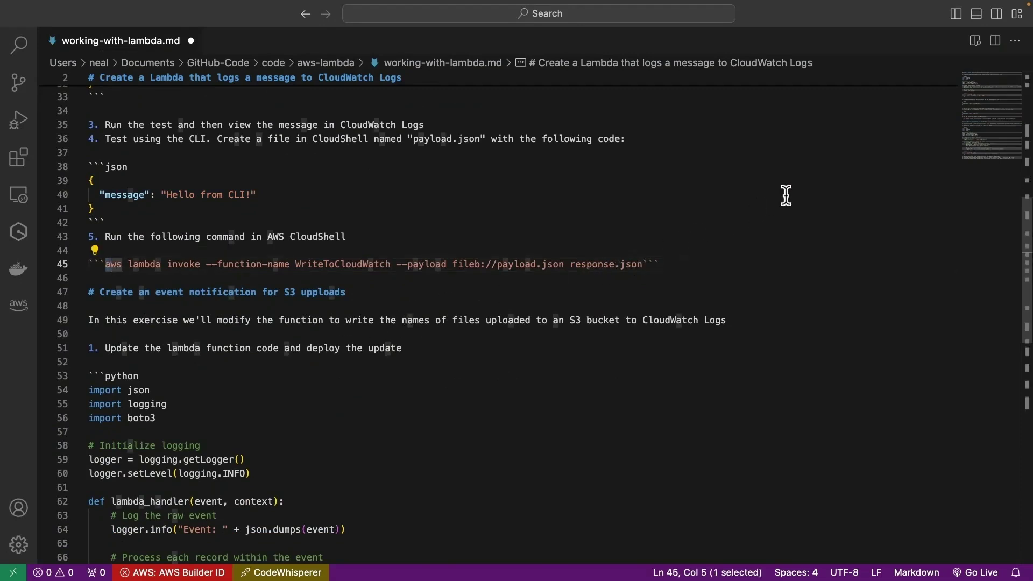
left_click(427, 233)
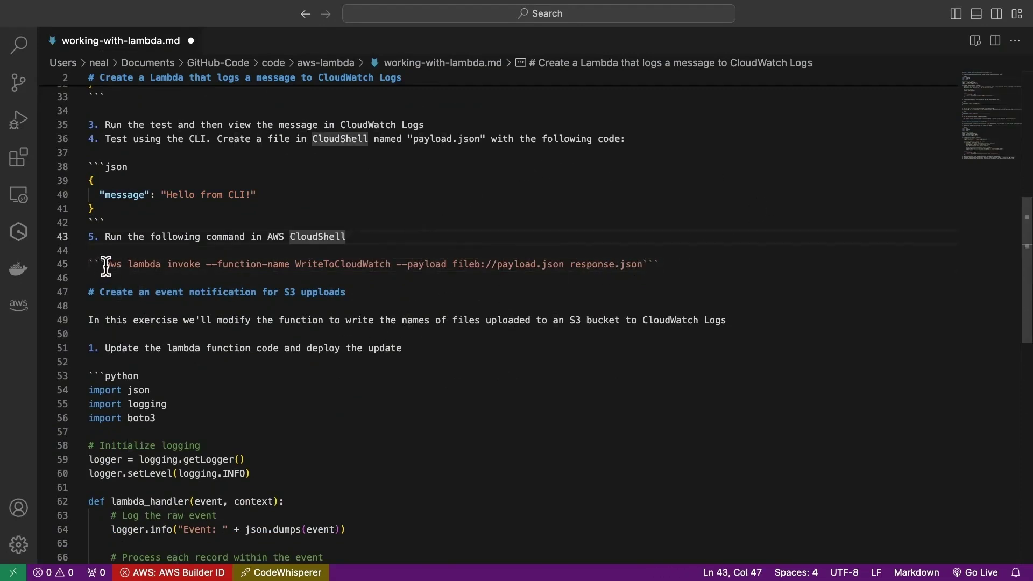
left_click_drag(104, 264, 638, 268)
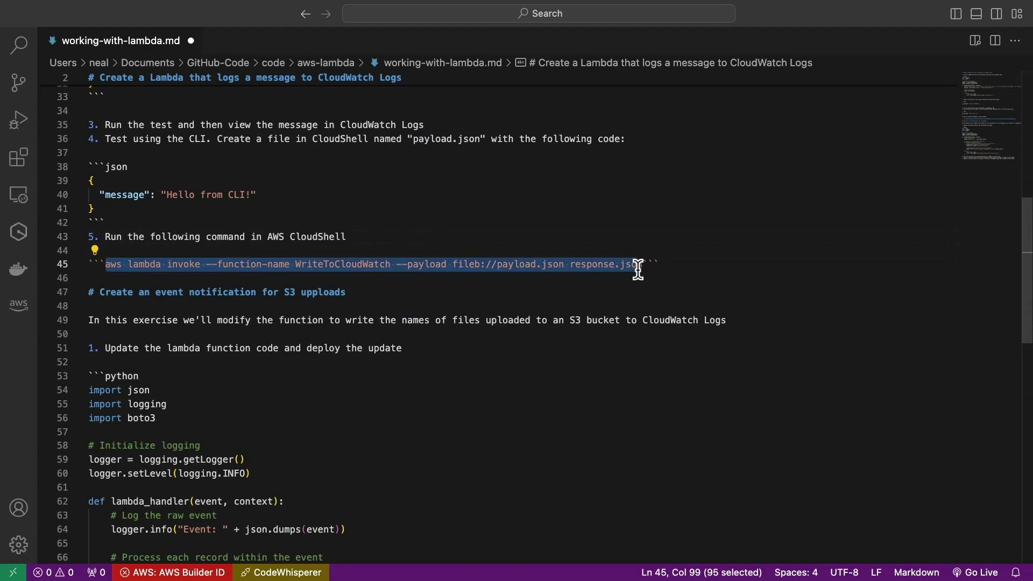
key("shift+Right")
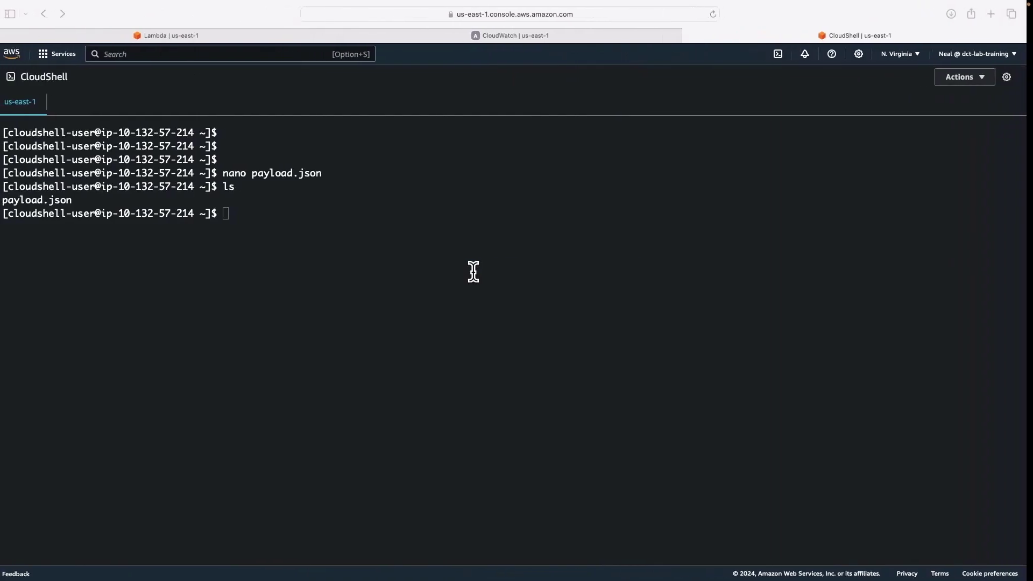
Step: Run aws lambda invoke --function-name WriteToCloudWatch --payload fileb://payload.json response.json in CloudShell and check the returned status code and executed version
type("aws lambda invoke --function-name WriteToCloudWatch --payload fileb://payload.json response.json")
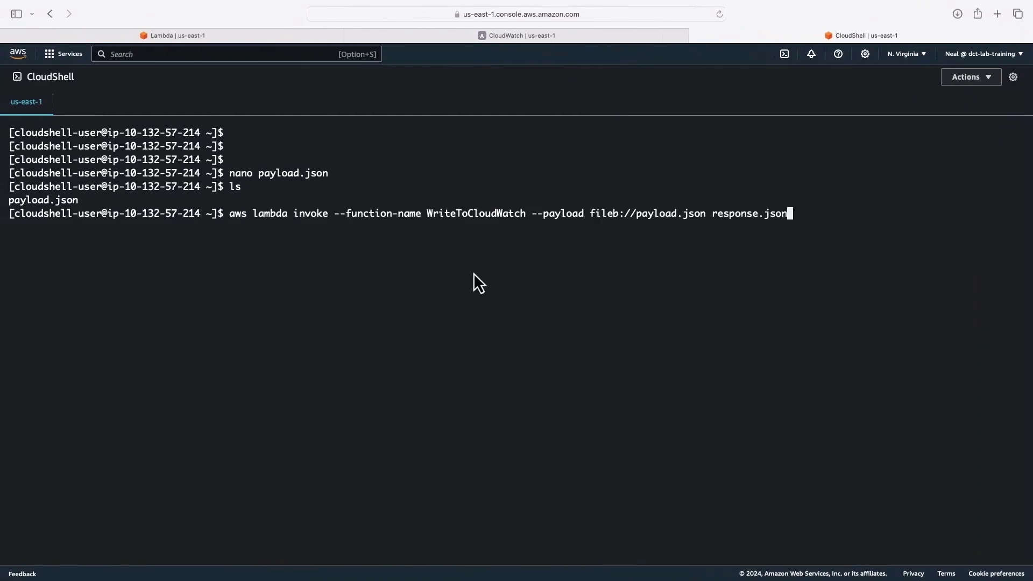
key("Return")
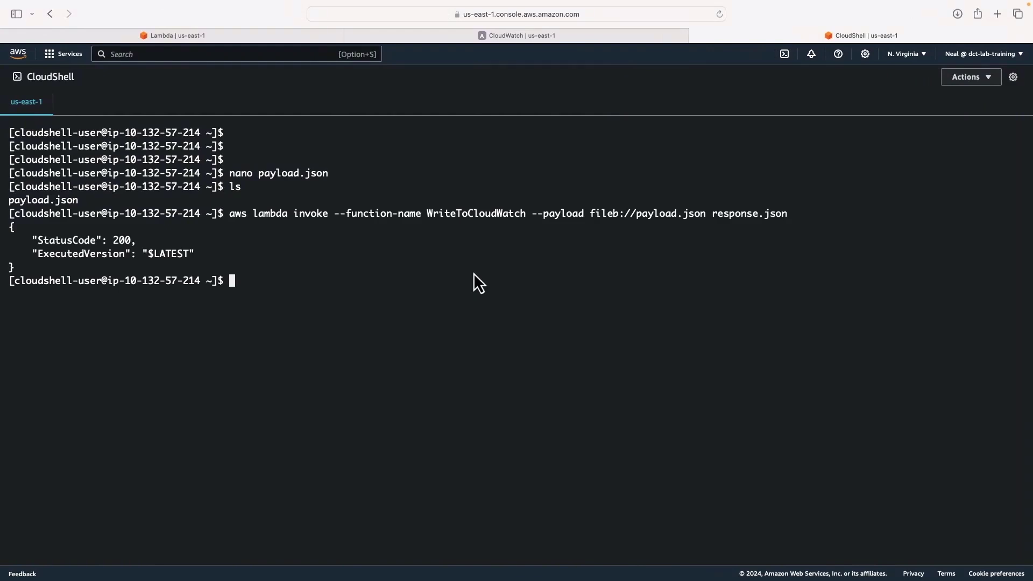
left_click_drag(114, 238, 136, 240)
left_click_drag(195, 254, 140, 253)
Step: Reload the /aws/lambda/WriteToCloudWatch log streams in CloudWatch, open the stream, and expand all events to examine the CLI invocation's message
left_click(416, 37)
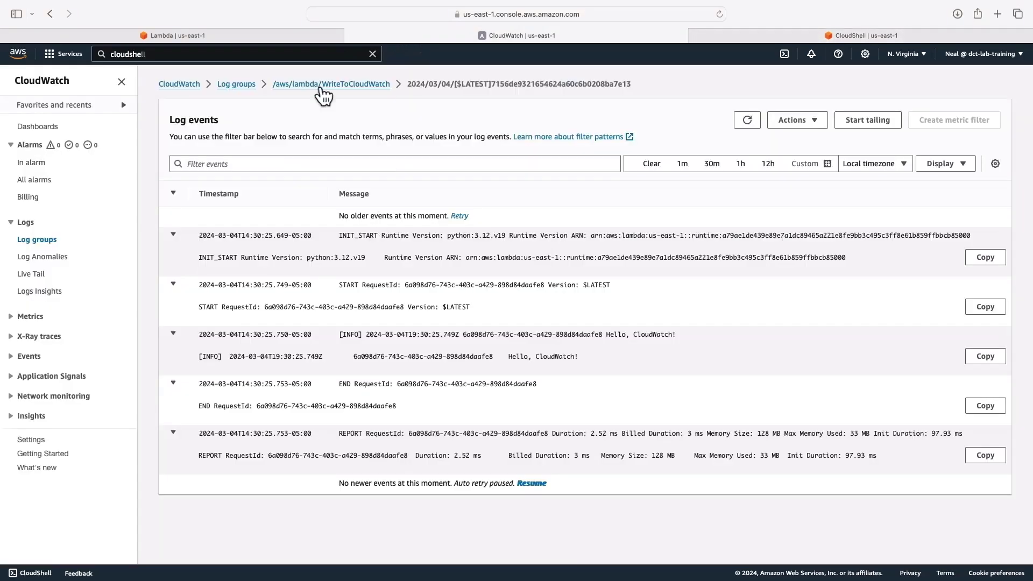
left_click(313, 83)
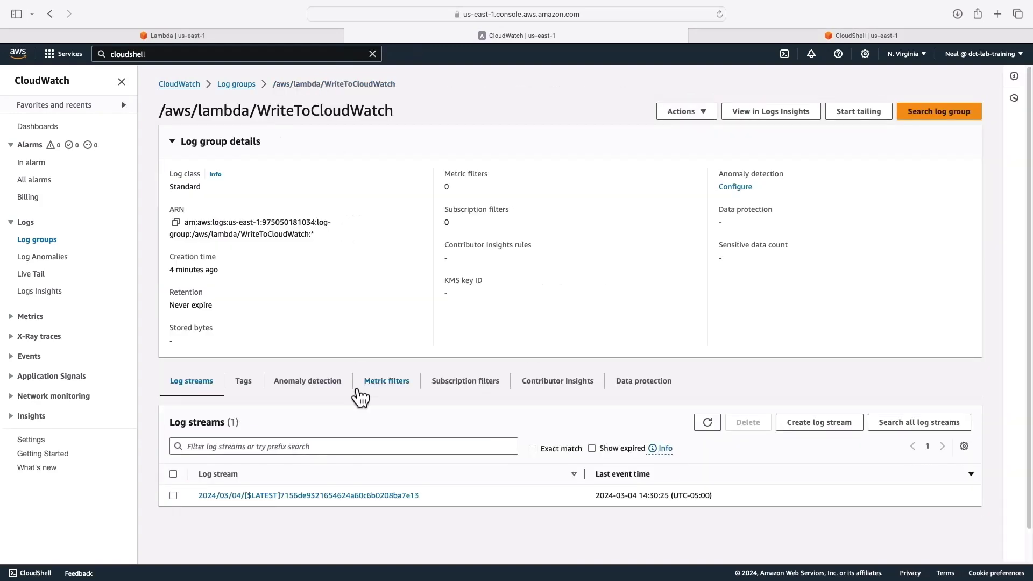
left_click(707, 424)
left_click(257, 495)
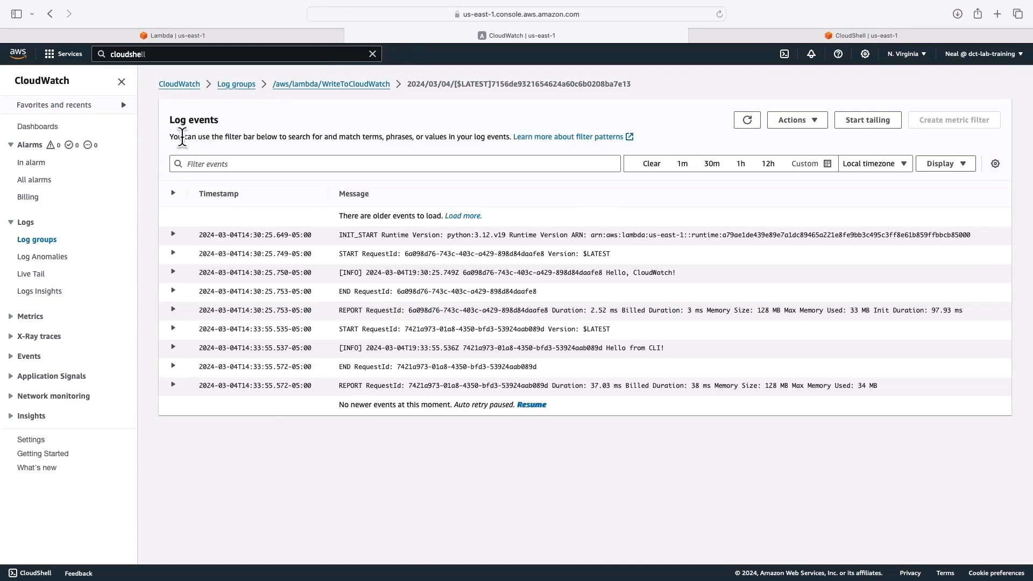
left_click(174, 196)
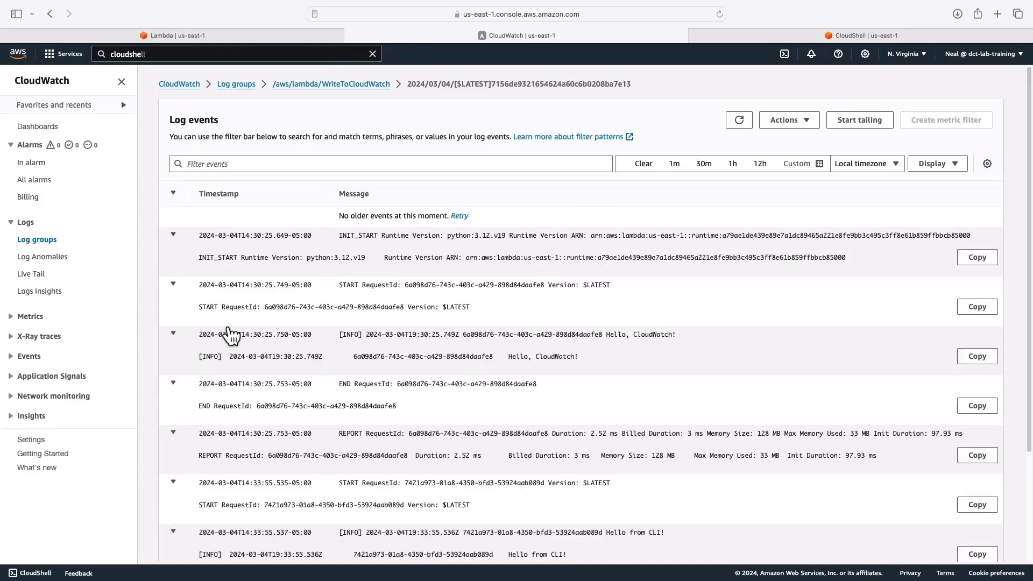
scroll(230, 334, "down", 5)
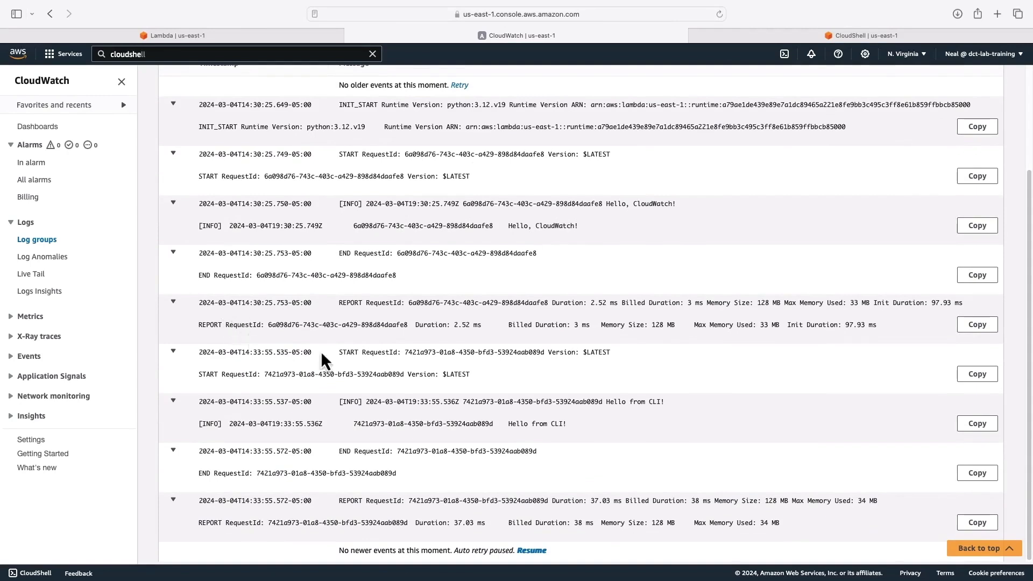
left_click_drag(507, 419, 599, 428)
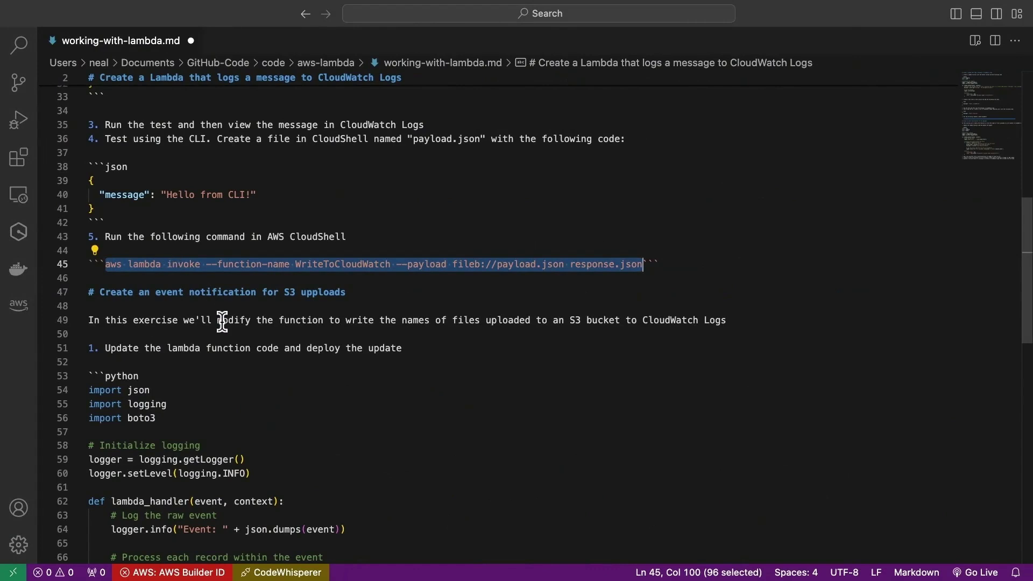
Step: Review the S3 event notification exercise in working-with-lambda.md in VS Code and copy its complete Python function code
scroll(222, 321, "down", 5)
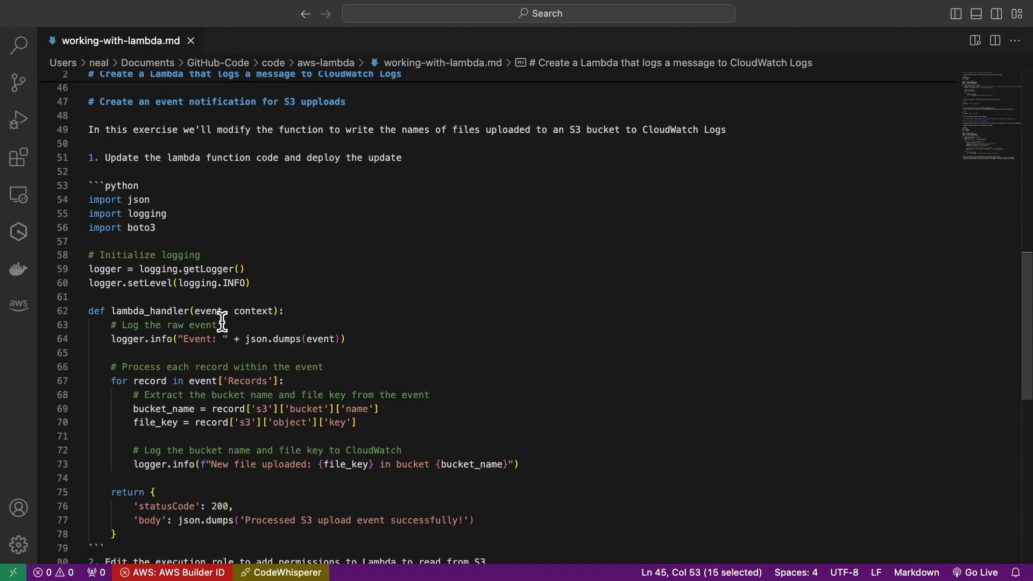
left_click(222, 322)
scroll(223, 322, "down", 4)
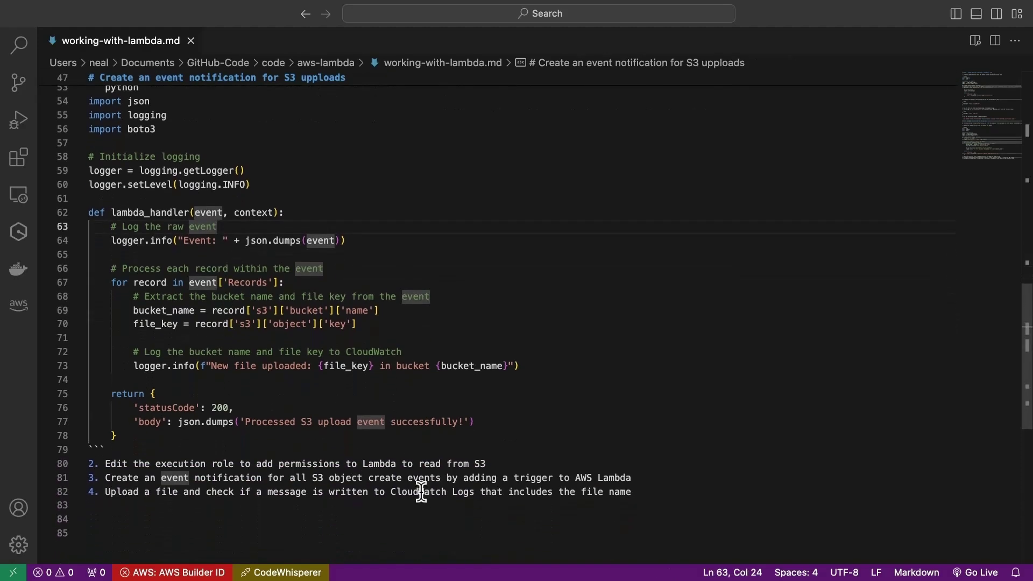
scroll(200, 439, "down", 1)
left_click_drag(169, 434, 75, 268)
key("super+c")
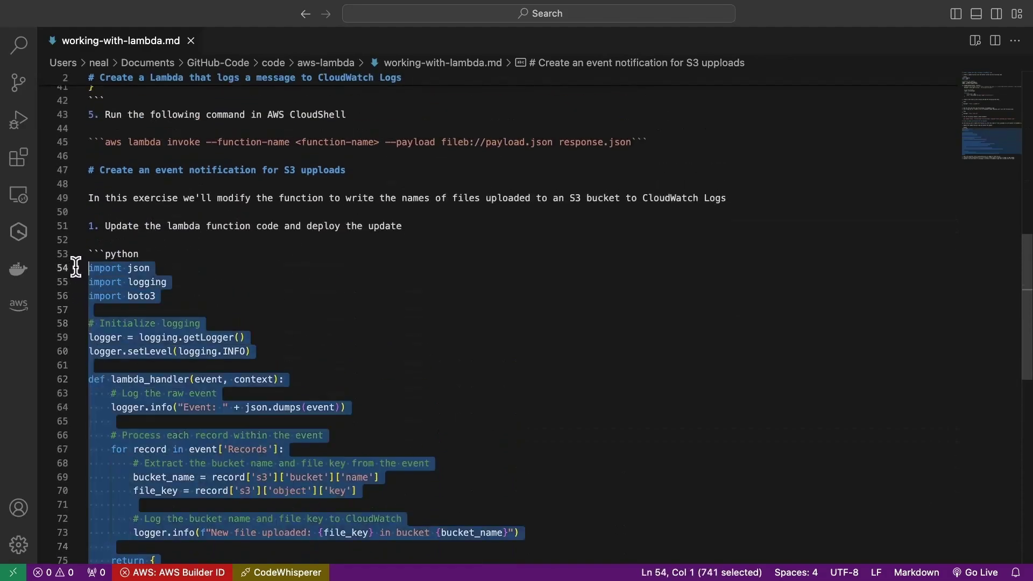
Step: Replace all the WriteToCloudWatch function's code in the Lambda console with the copied S3 event handler, save it, and deploy the update
key("super+Tab")
scroll(301, 327, "down", 5)
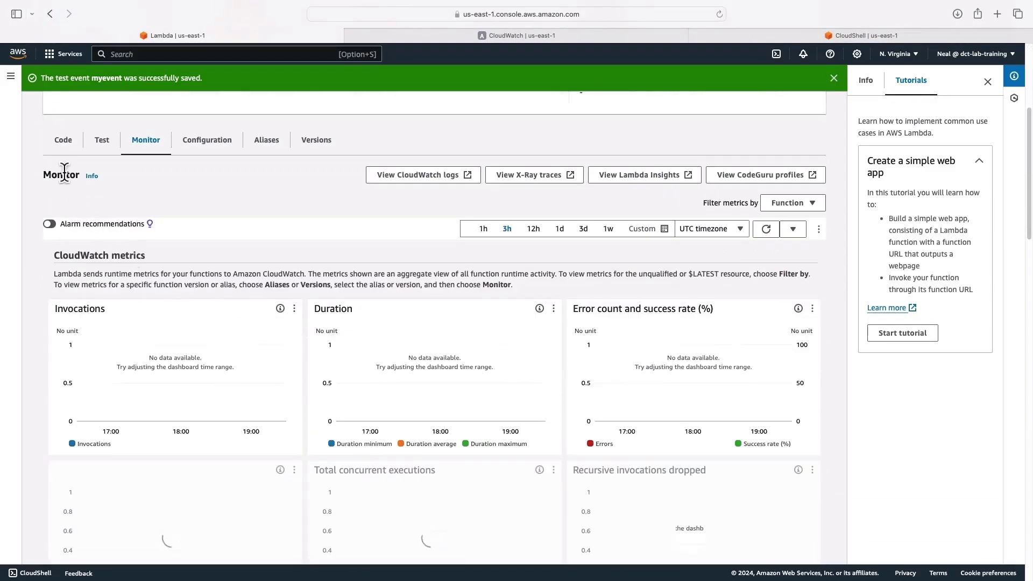
left_click(63, 141)
key("super+a")
key("BackSpace")
key("super+v")
key("super+s")
left_click(317, 211)
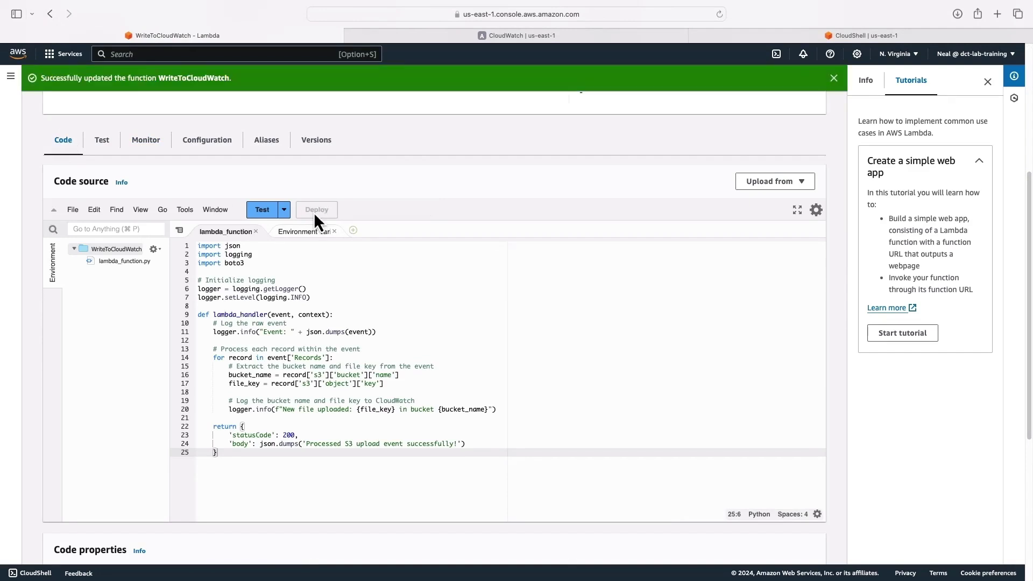
Step: Open the function's execution role in IAM from its permissions configuration and examine the attached AWSLambdaBasicExecutionRole policy's JSON
left_click(202, 149)
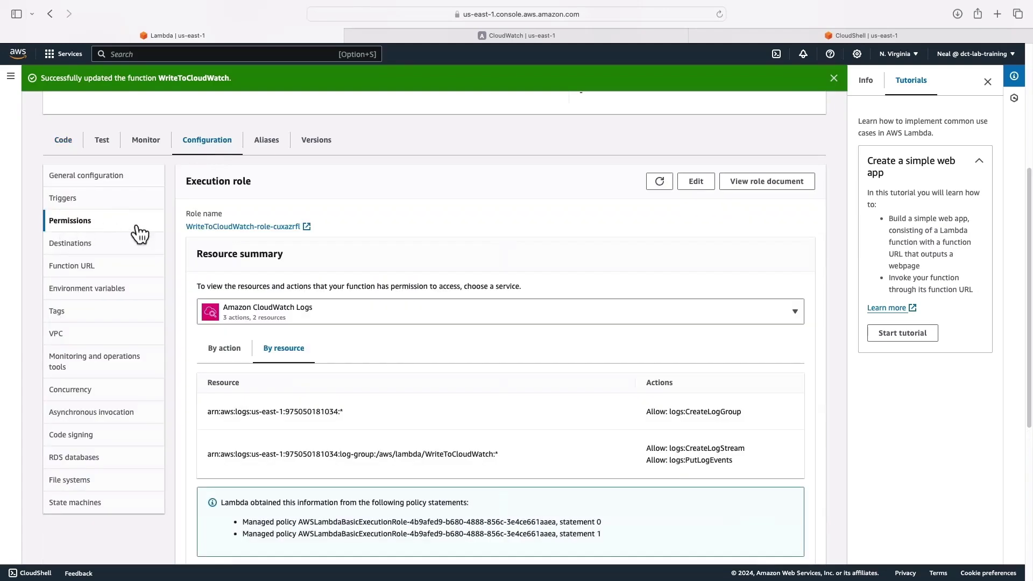
left_click(200, 226)
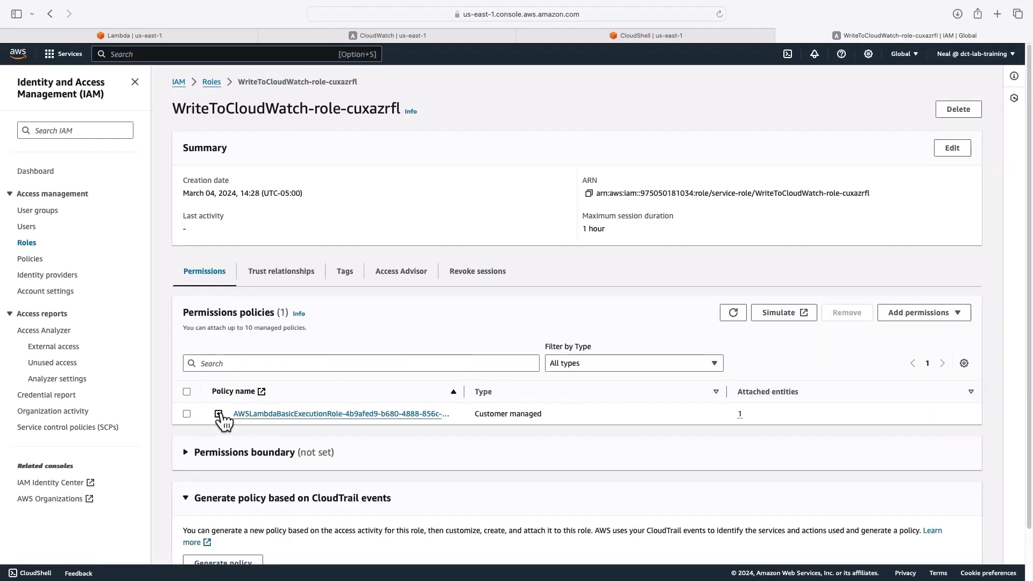
left_click(218, 414)
scroll(224, 422, "down", 3)
scroll(223, 422, "down", 1)
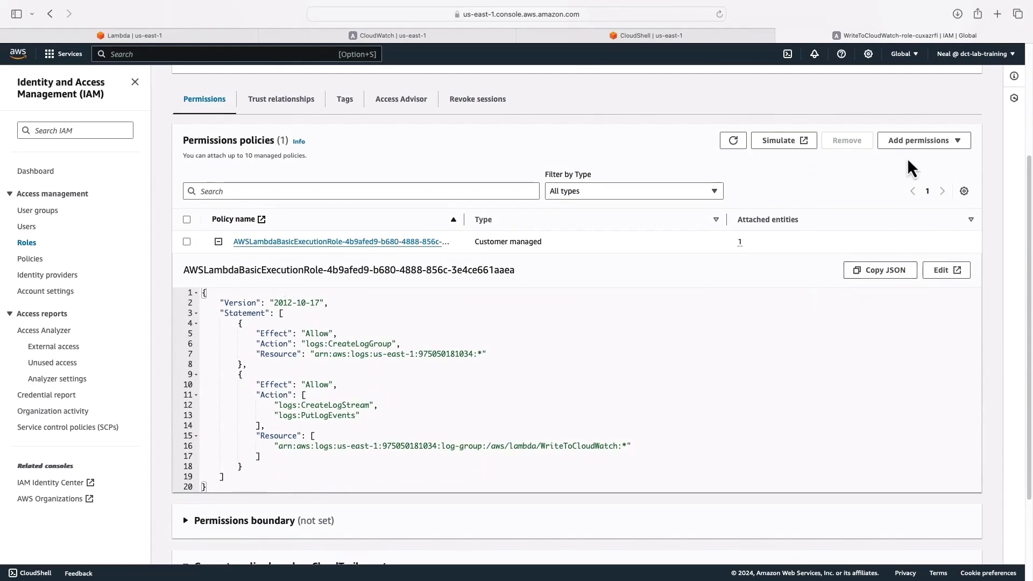
Step: Attach the AmazonS3ReadOnlyAccess managed policy to the WriteToCloudWatch execution role
left_click(917, 141)
left_click(912, 158)
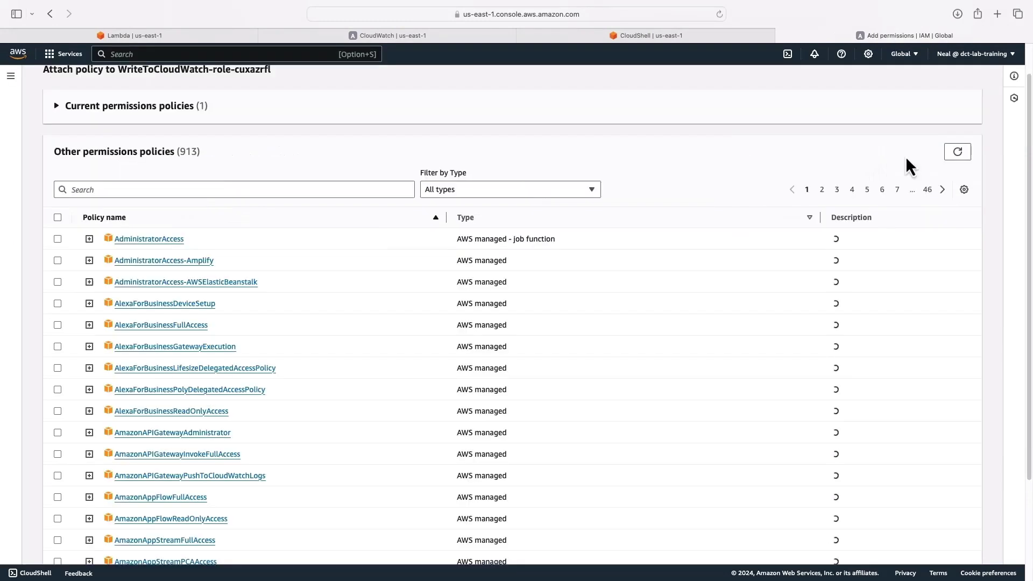
left_click(142, 190)
type("s3")
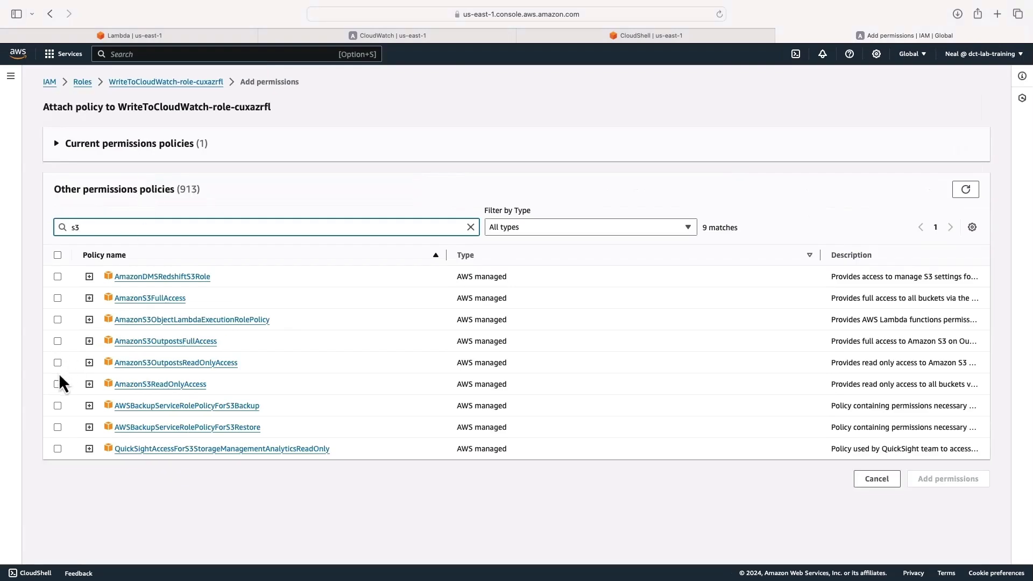
left_click(57, 384)
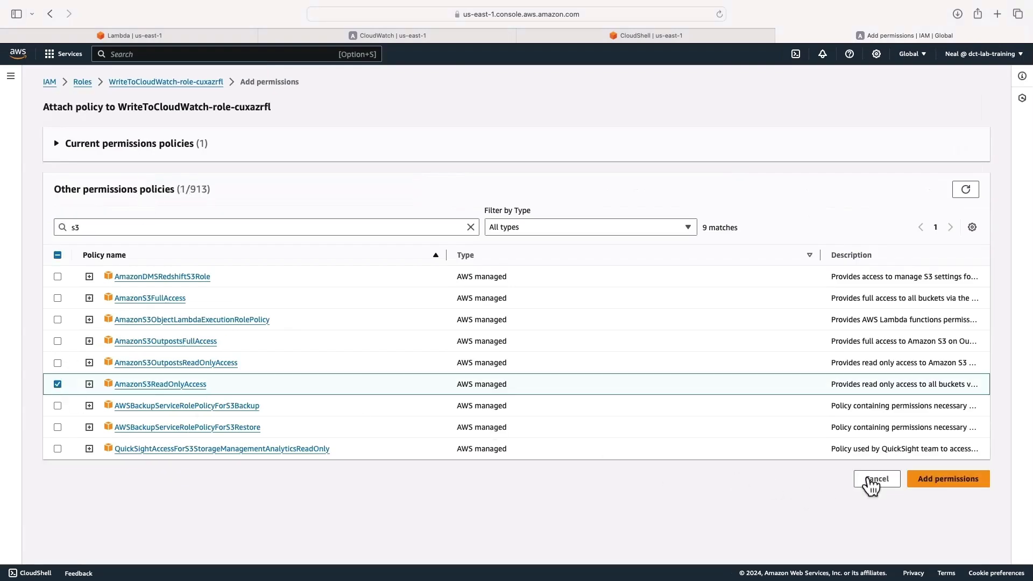
left_click(941, 483)
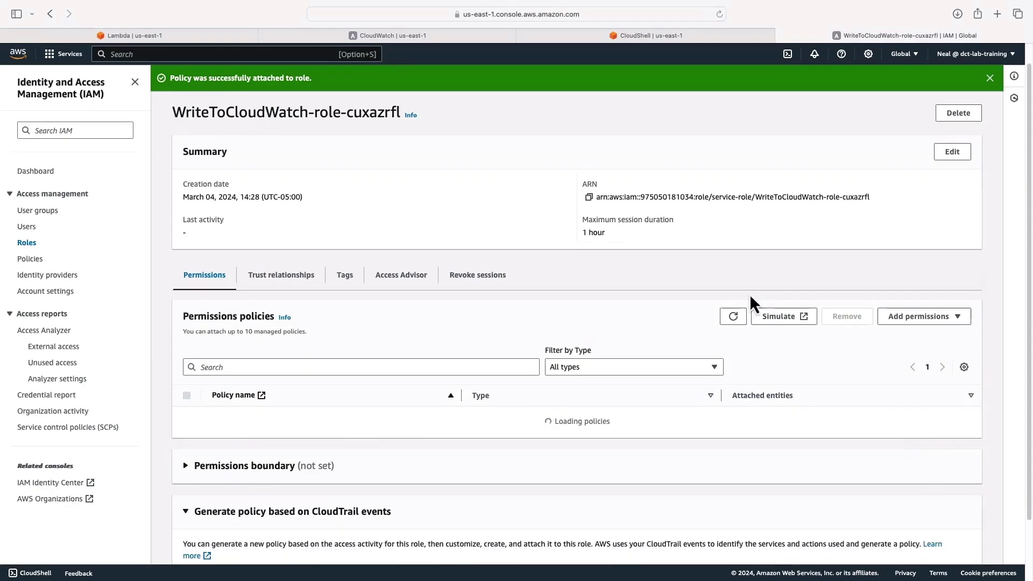
Step: Start adding a trigger to the WriteToCloudWatch function in Lambda, choose S3 as its source, and list the available buckets
left_click(177, 36)
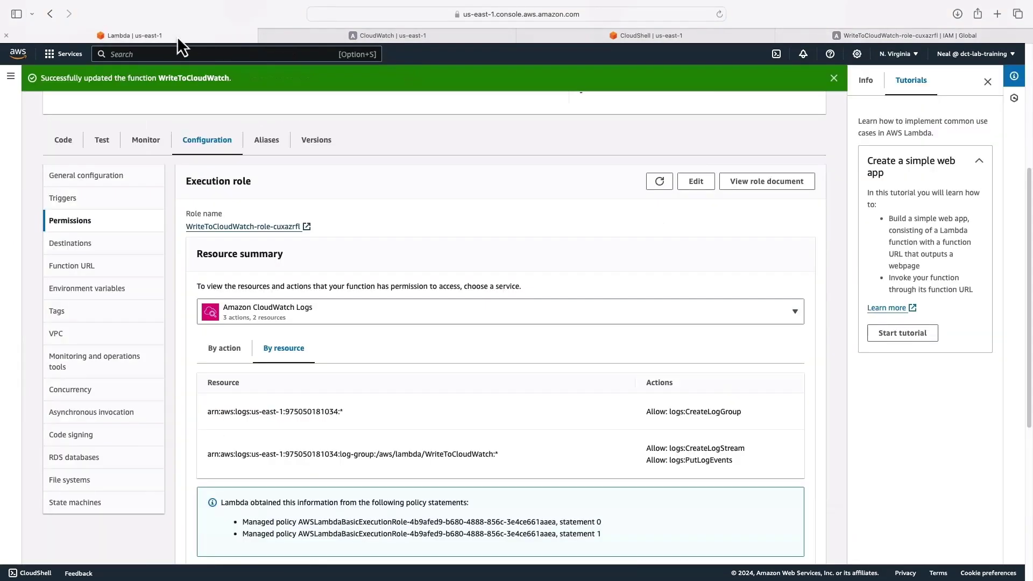
scroll(61, 315, "up", 3)
left_click(62, 313)
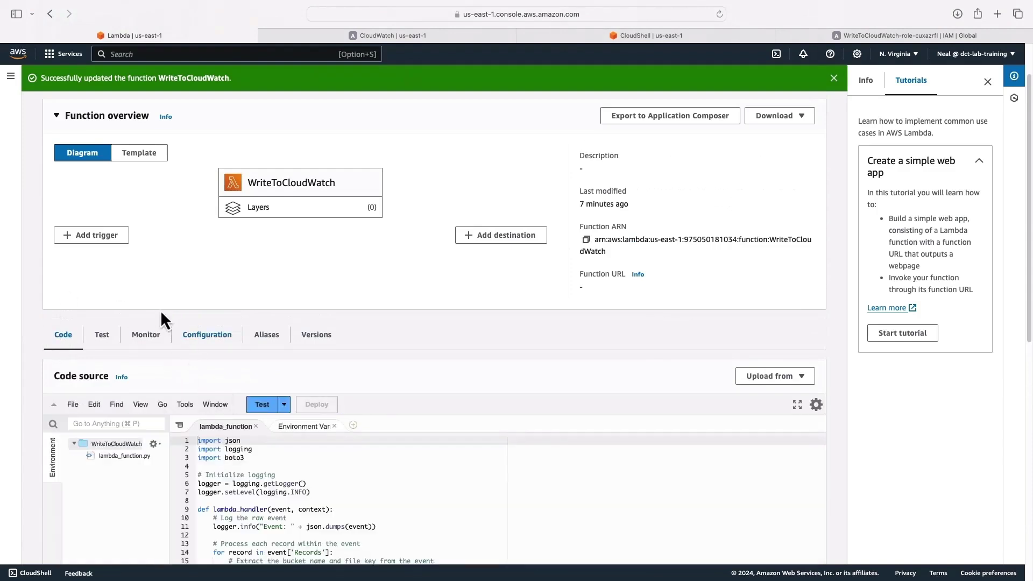
left_click(84, 236)
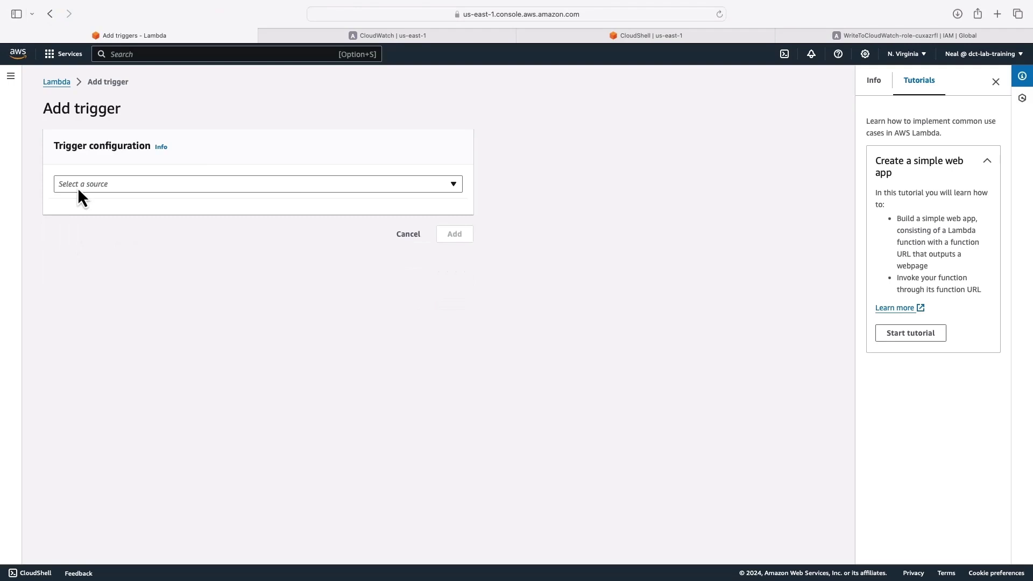
left_click(79, 188)
type("s3")
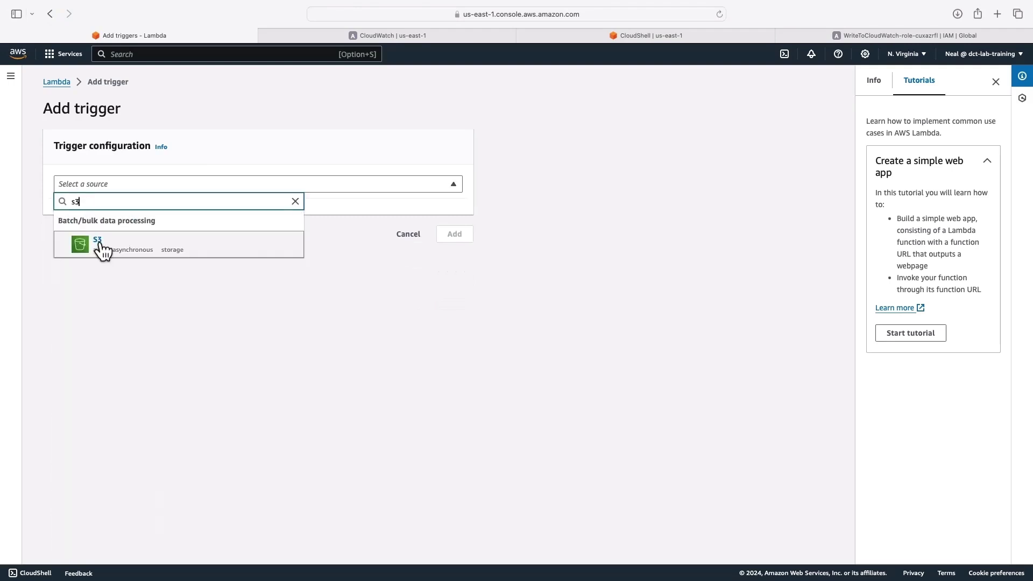
left_click(101, 248)
left_click(66, 243)
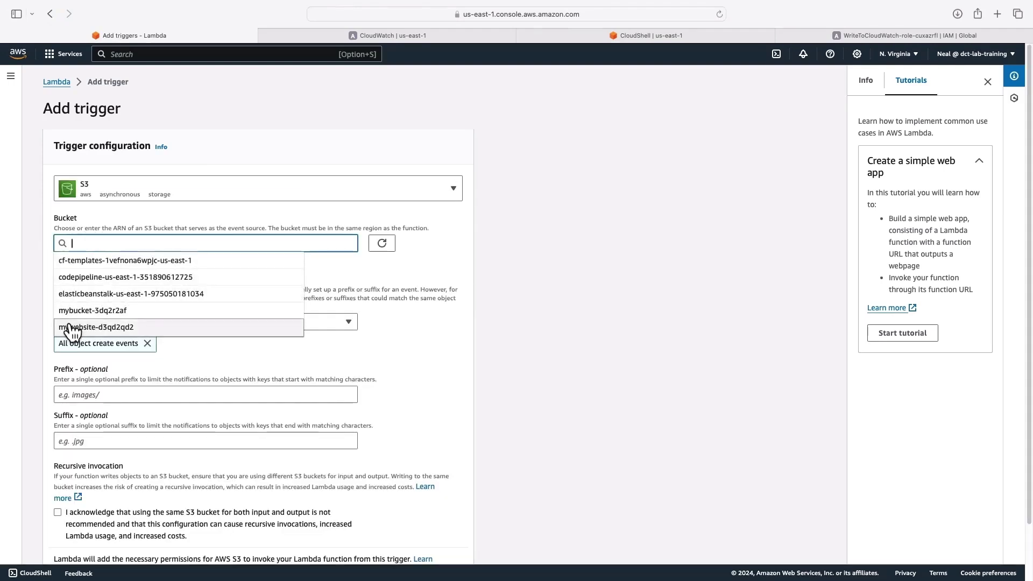
Step: Open the S3 console in a separate browser tab, view the objects in mybucket-3dq2r2af, and return to the bucket list
left_click(298, 54)
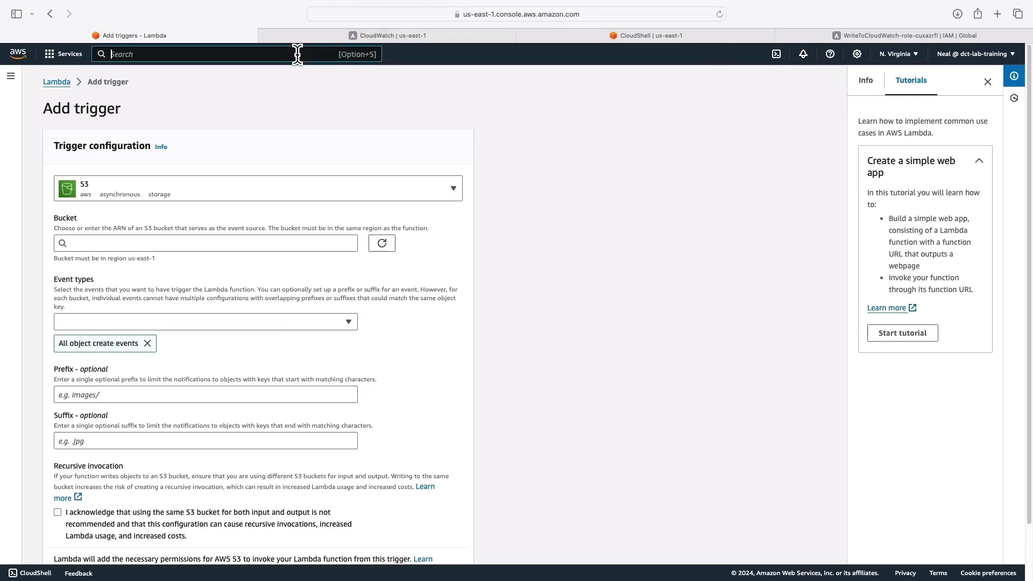
type("s3")
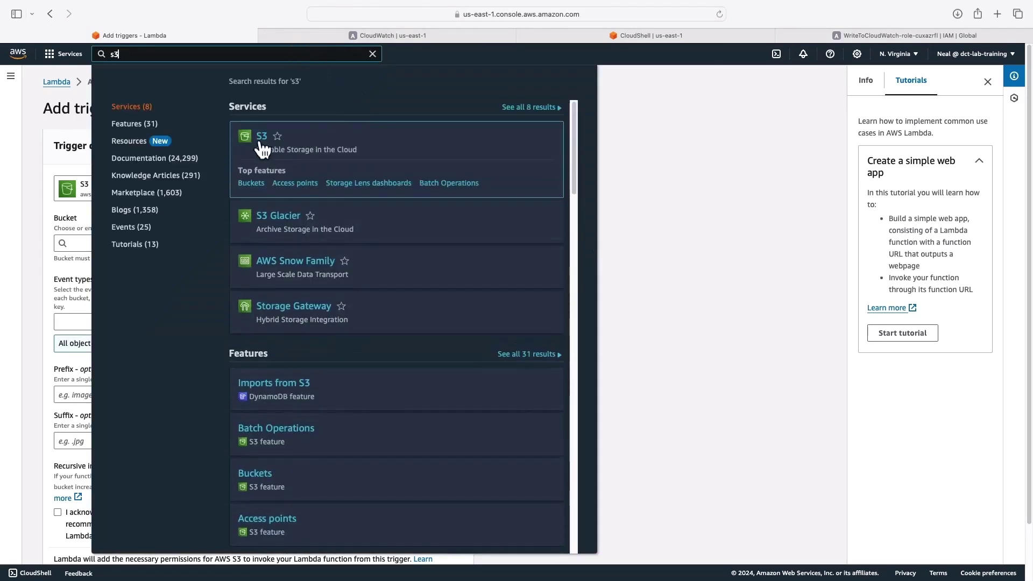
left_click(263, 141, "super")
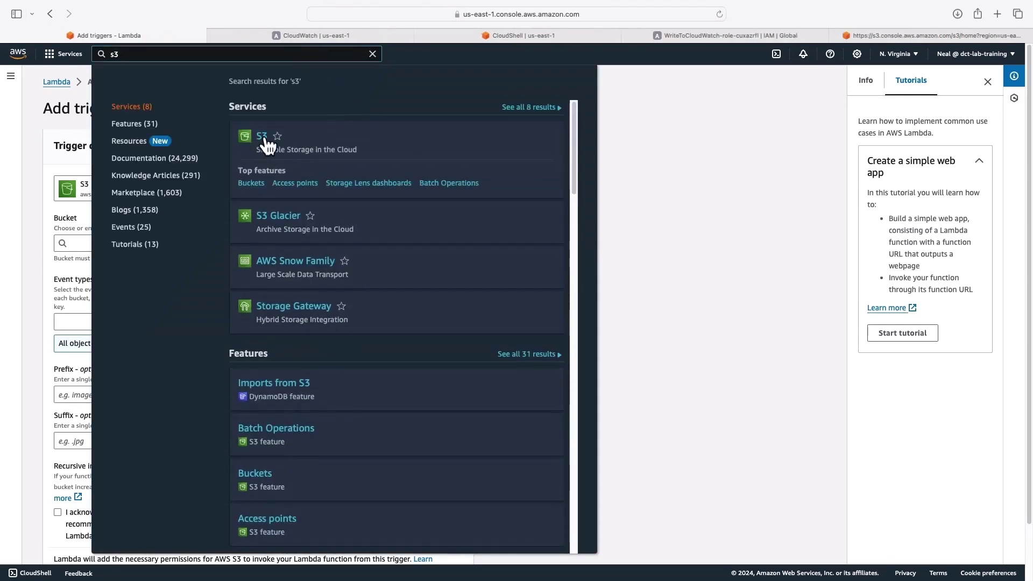
left_click(876, 37)
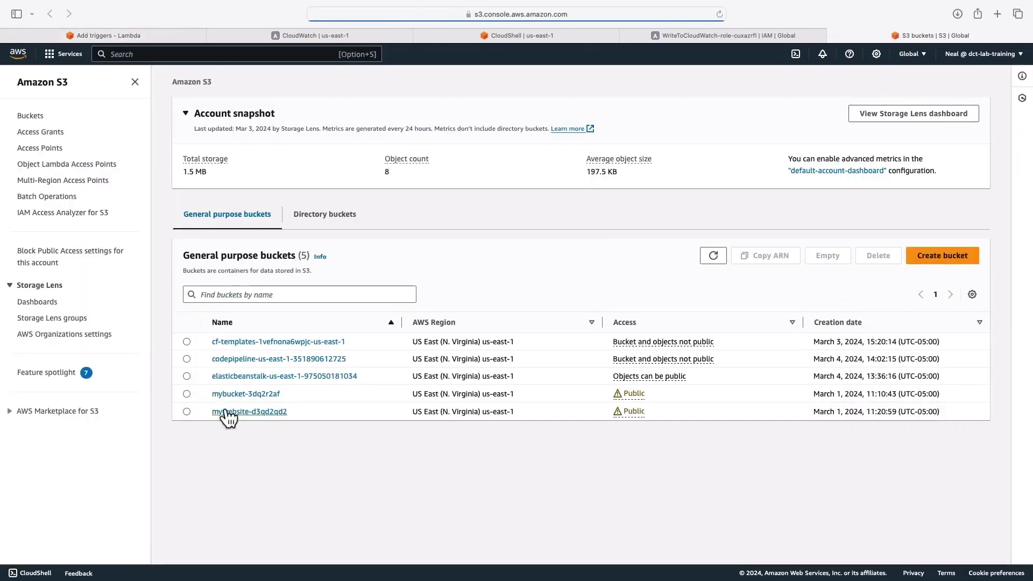
left_click(232, 394)
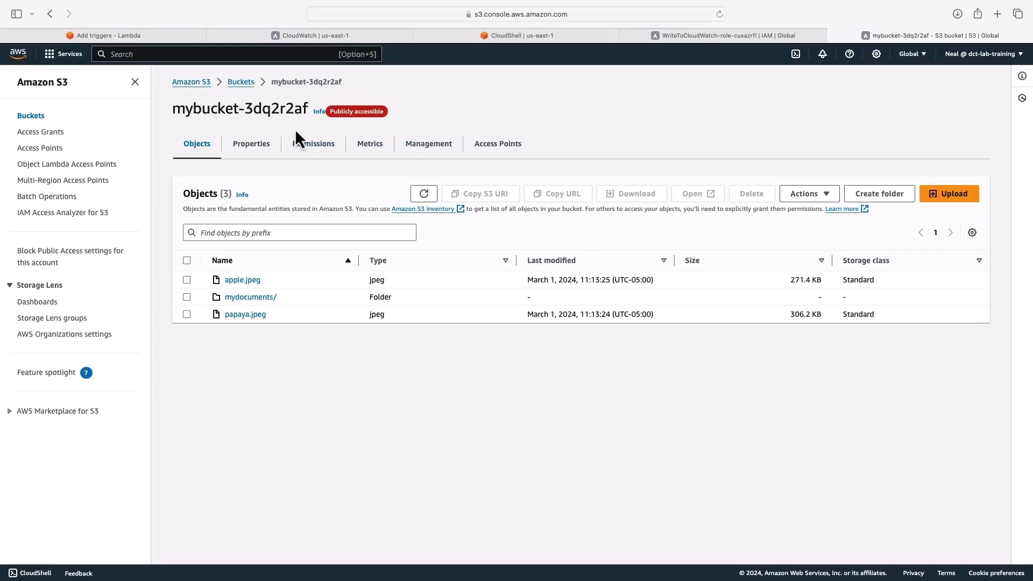
left_click(241, 82)
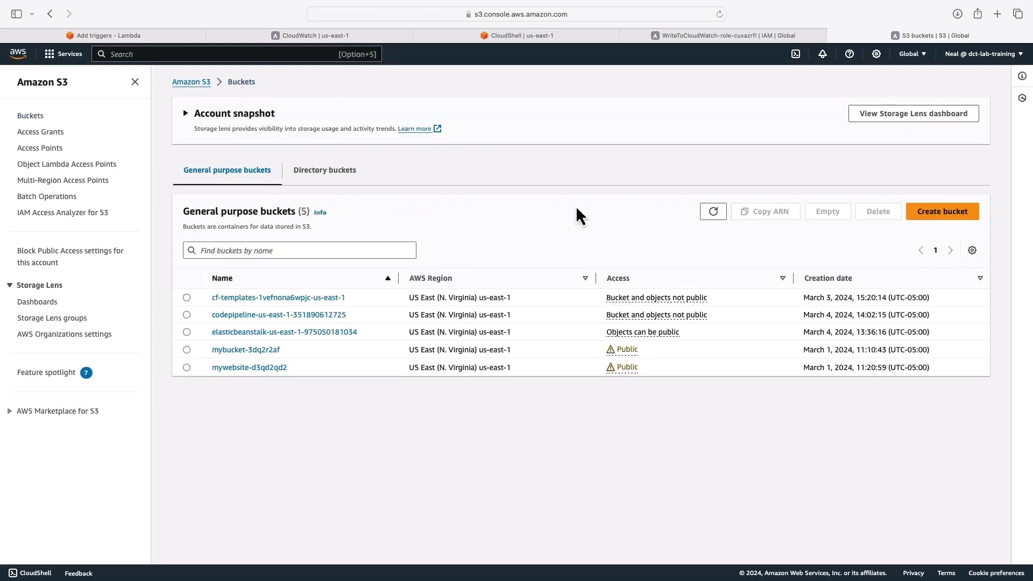
Step: Create a general purpose S3 bucket named myeventnotificationtest-3qqd2d2q in us-east-1 with the default settings
left_click(941, 214)
left_click(128, 326)
type("m")
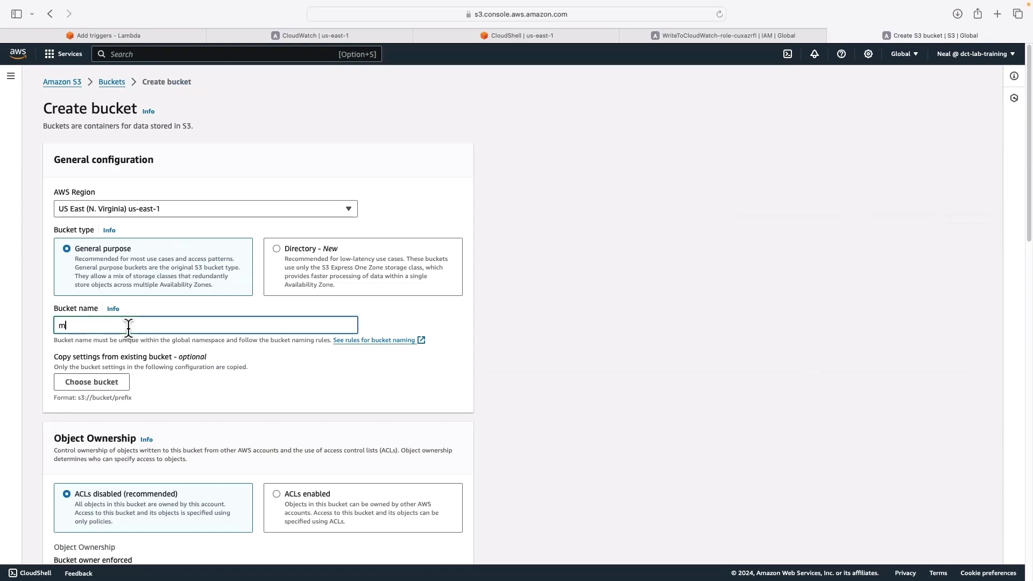
type("yeventnotification-test-3qqd2d2q")
scroll(214, 451, "down", 20)
left_click(439, 554)
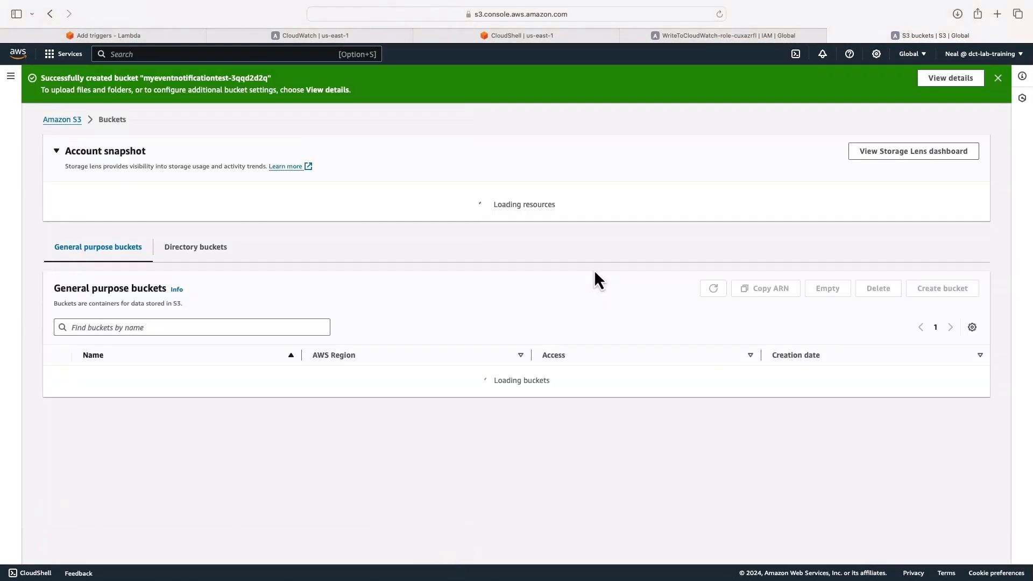
Step: Return to the Lambda trigger configuration, refresh the bucket list, and choose myeventnotificationtest-3qqd2d2q as the source bucket
left_click(167, 40)
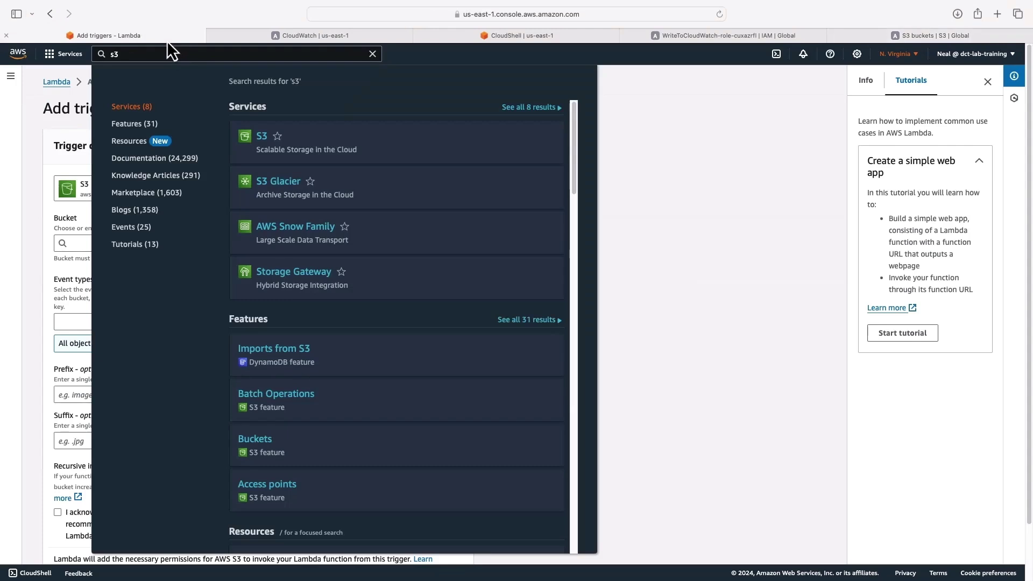
left_click(44, 241)
left_click(382, 243)
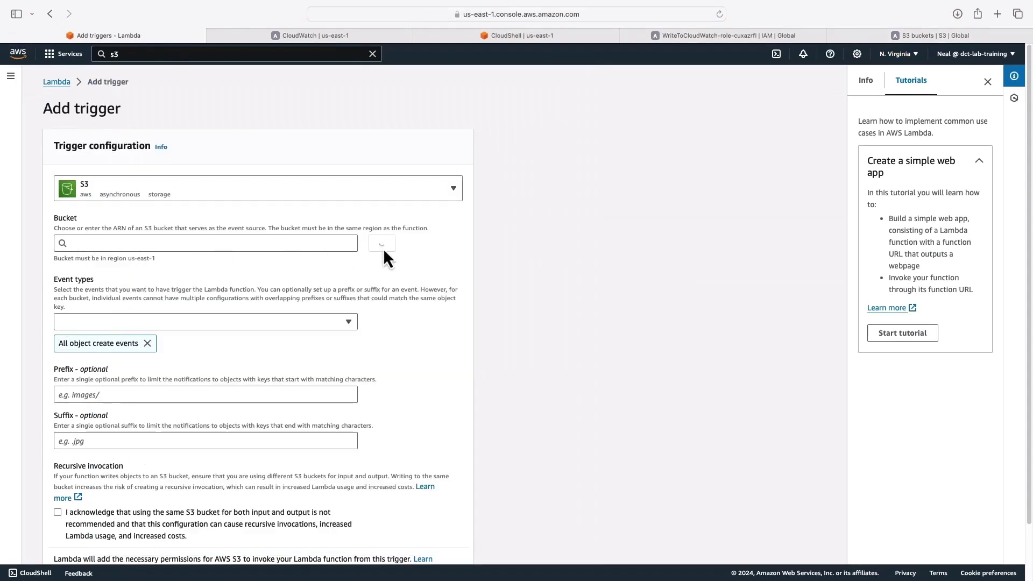
left_click(242, 243)
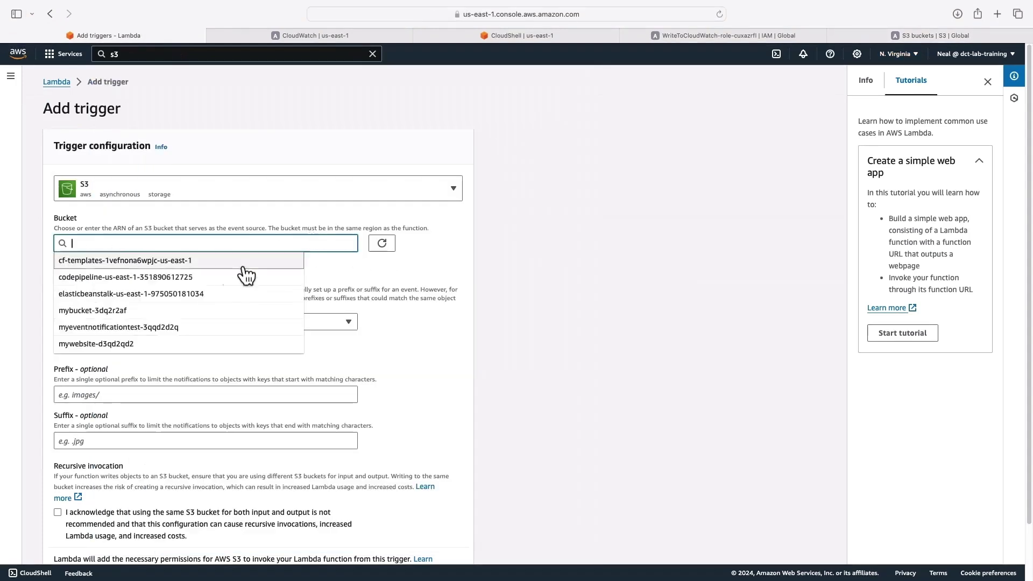
left_click(108, 330)
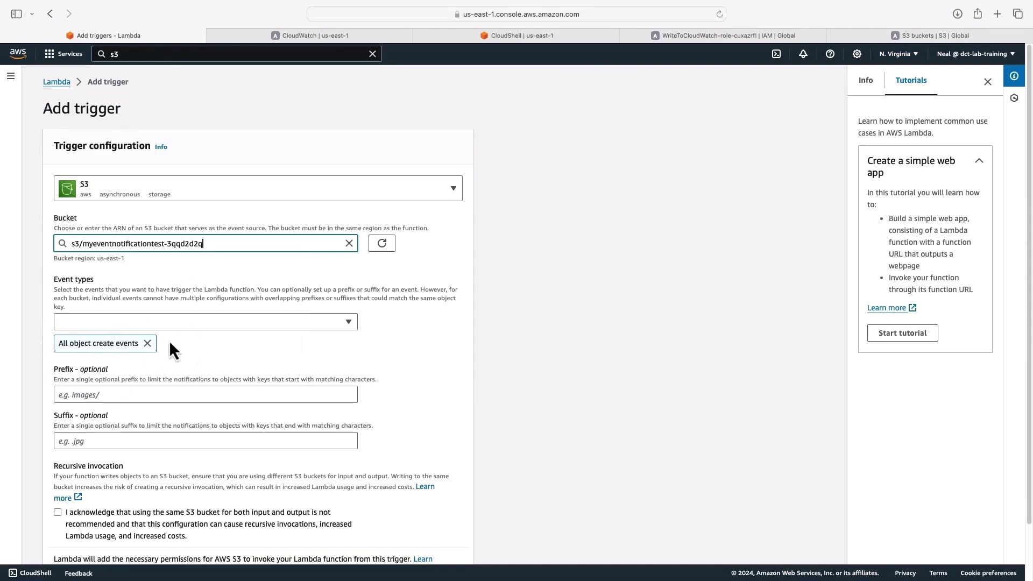
Step: Keep All object create events as the event type, acknowledge the recursive invocation warning, and add the S3 trigger
left_click(105, 321)
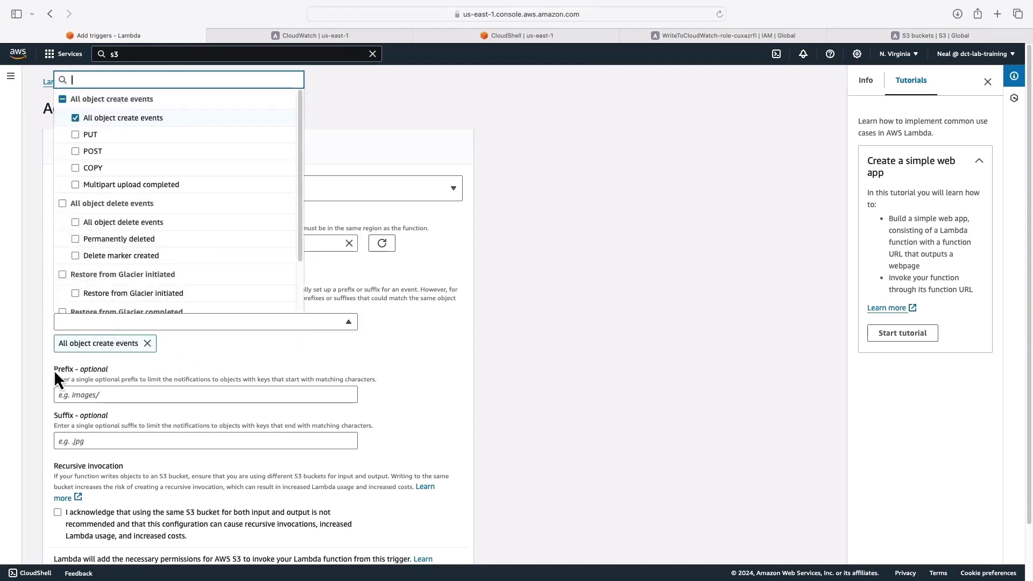
left_click(34, 354)
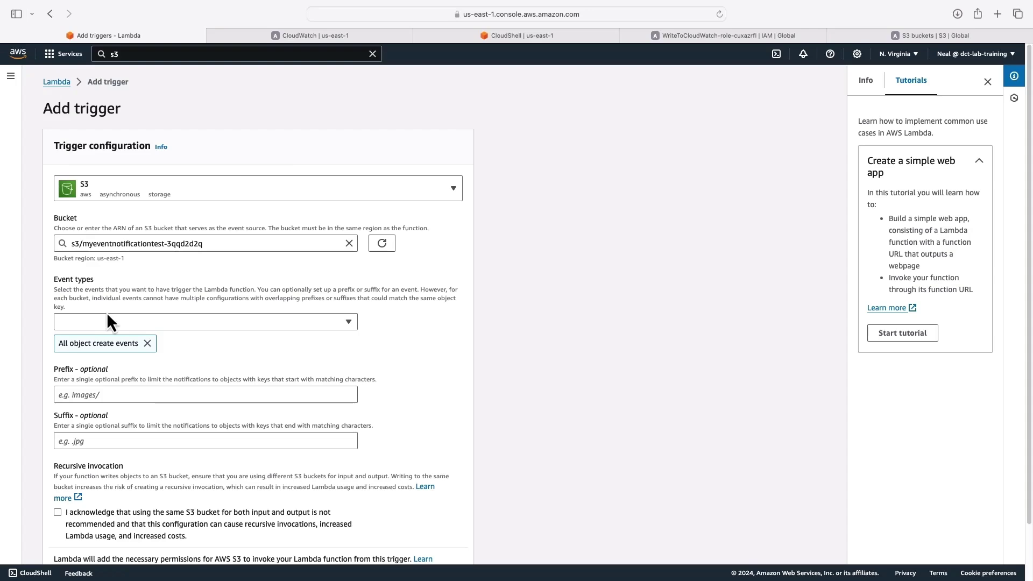
scroll(93, 372, "down", 2)
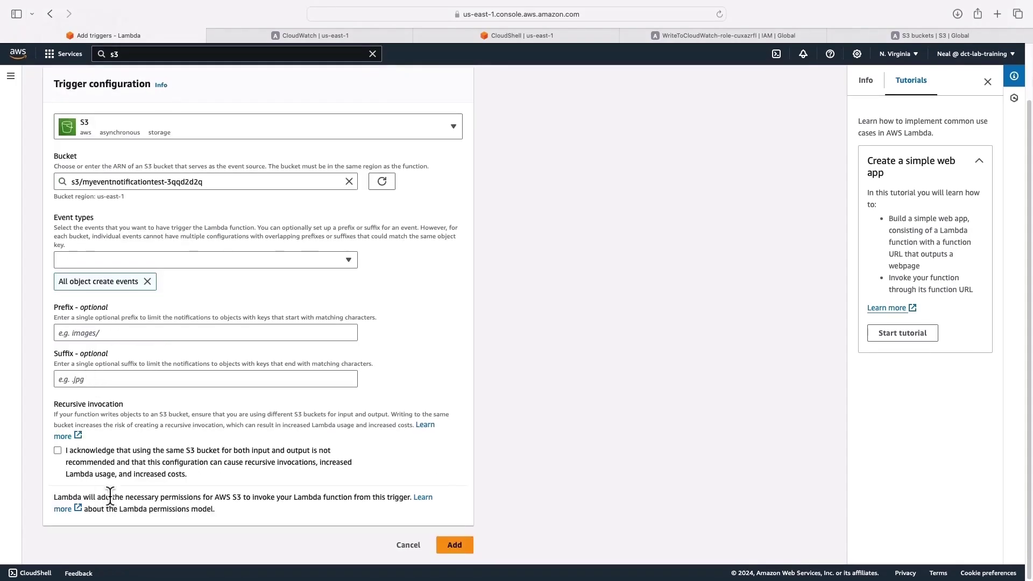
left_click(57, 450)
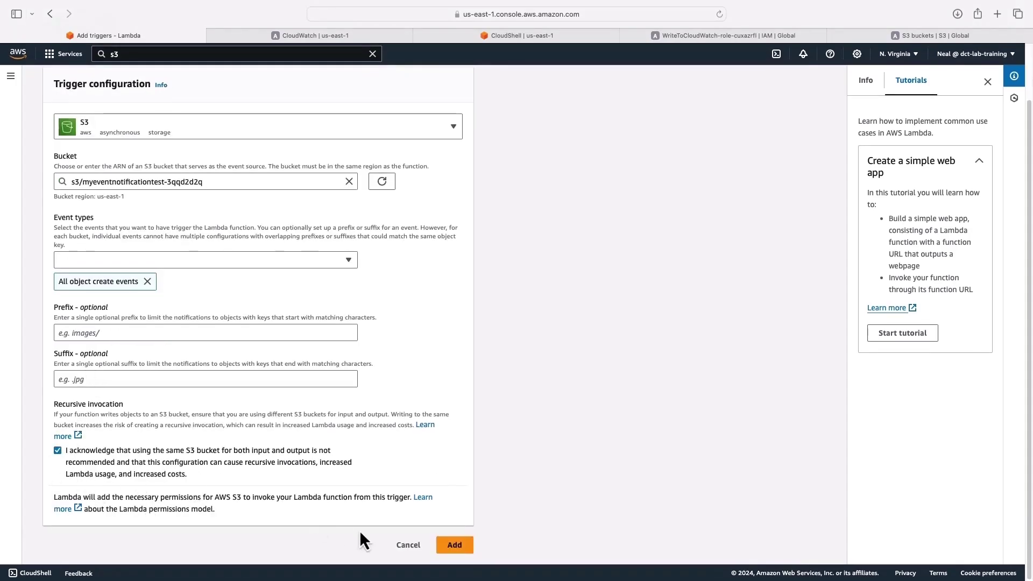
left_click(454, 546)
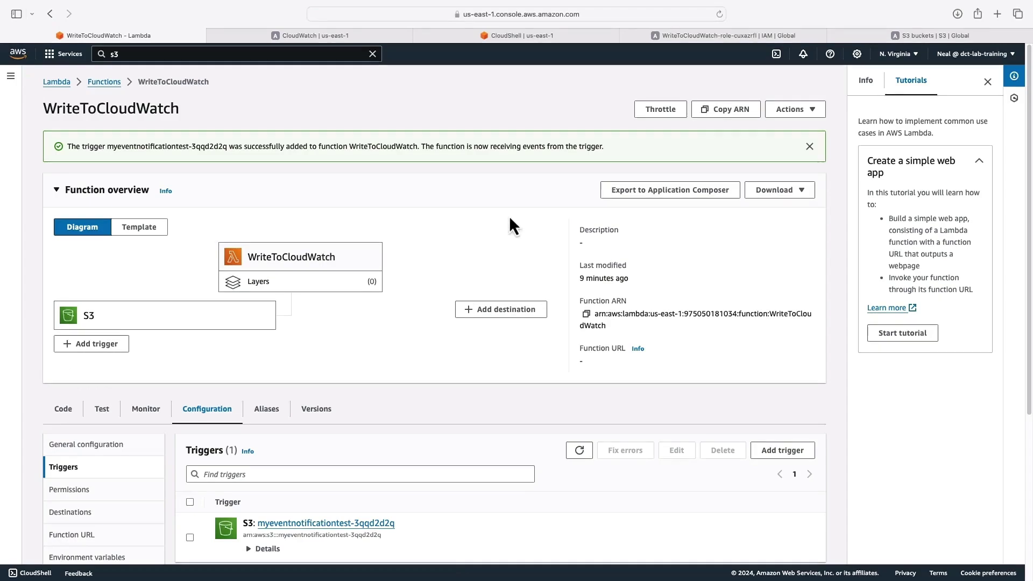
Step: Open the myeventnotificationtest-3qqd2d2q bucket in the S3 console and examine the event notifications in its properties
left_click(888, 36)
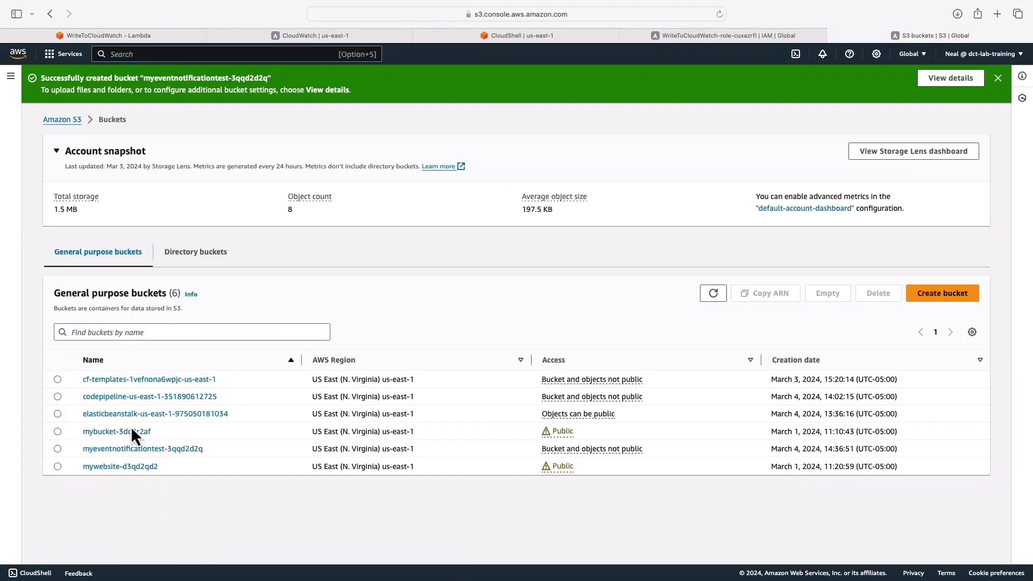
left_click(135, 449)
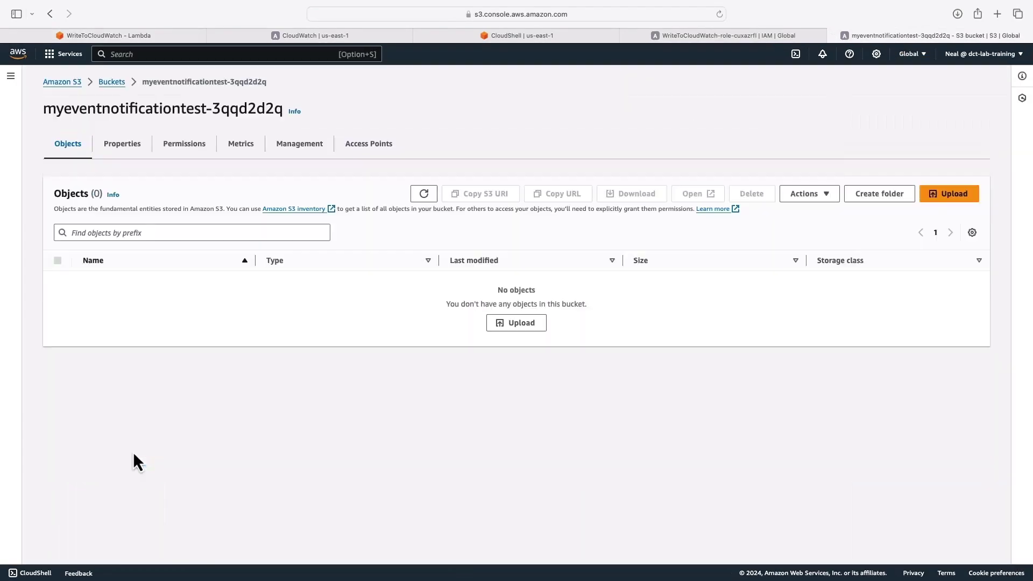
left_click(127, 149)
scroll(137, 344, "down", 5)
scroll(137, 344, "down", 12)
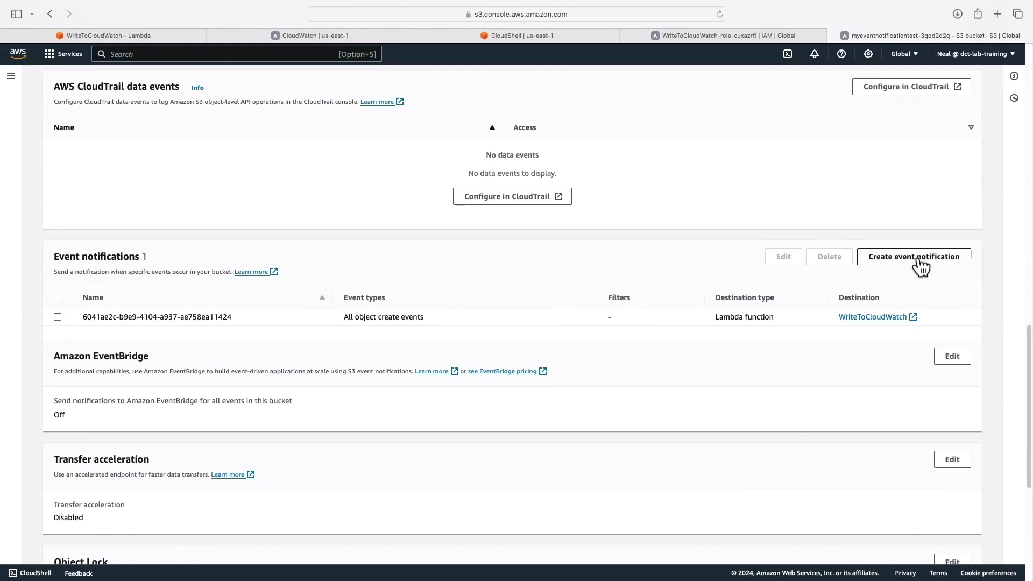
scroll(211, 223, "up", 15)
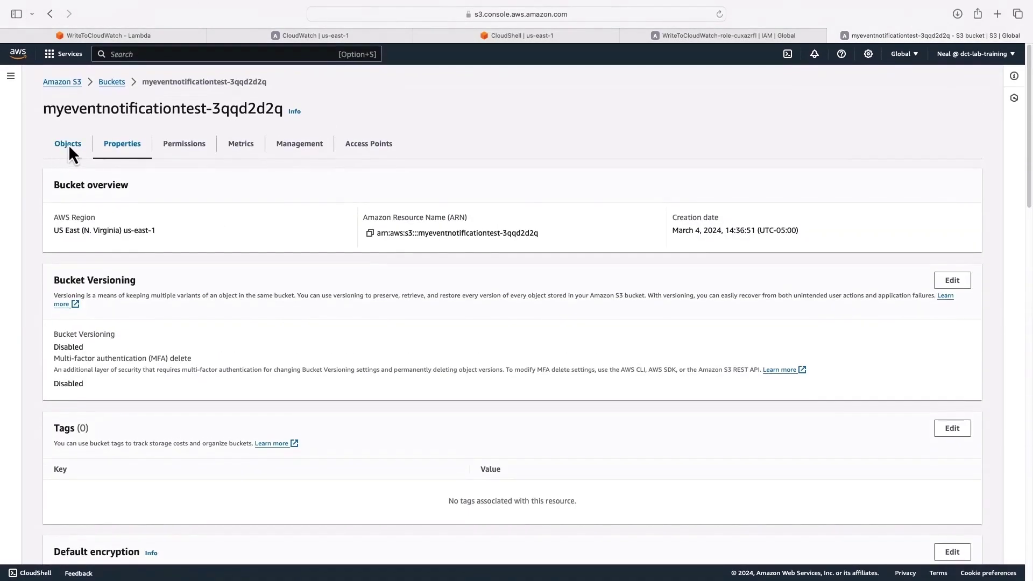
Step: Upload pineapple.jpeg from the Desktop to the myeventnotificationtest-3qqd2d2q bucket and close the upload status page
left_click(70, 144)
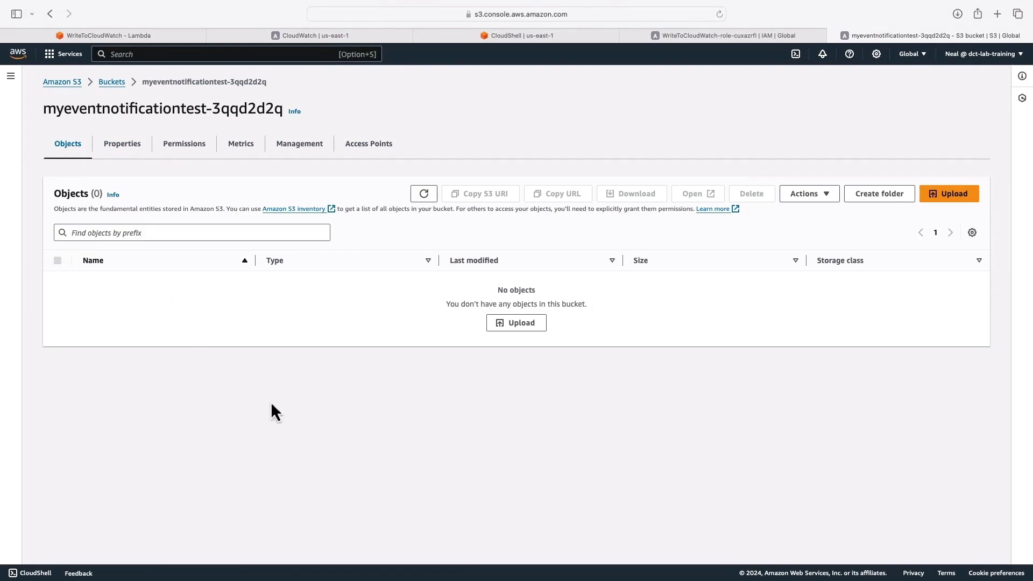
left_click(942, 197)
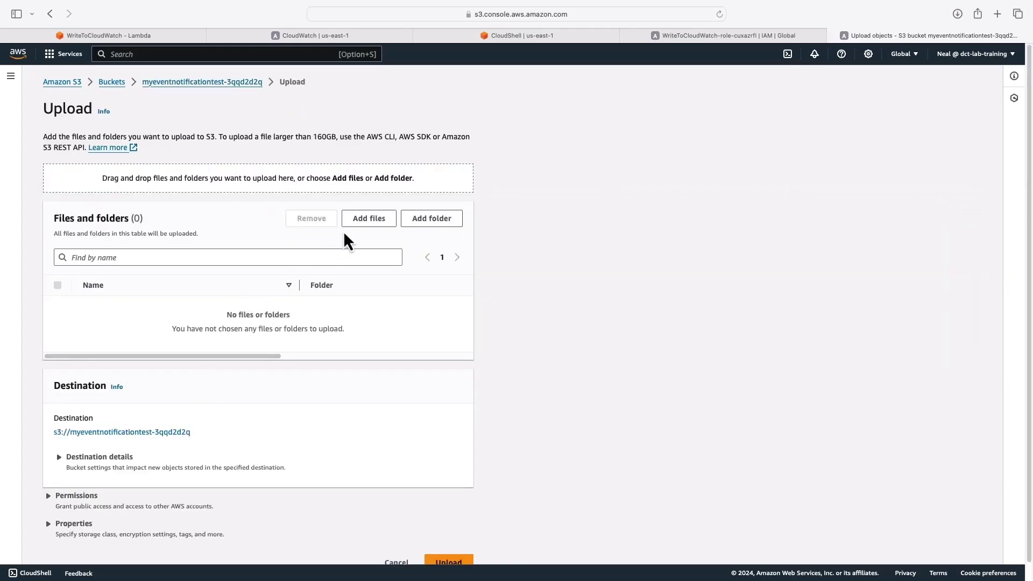
left_click(357, 223)
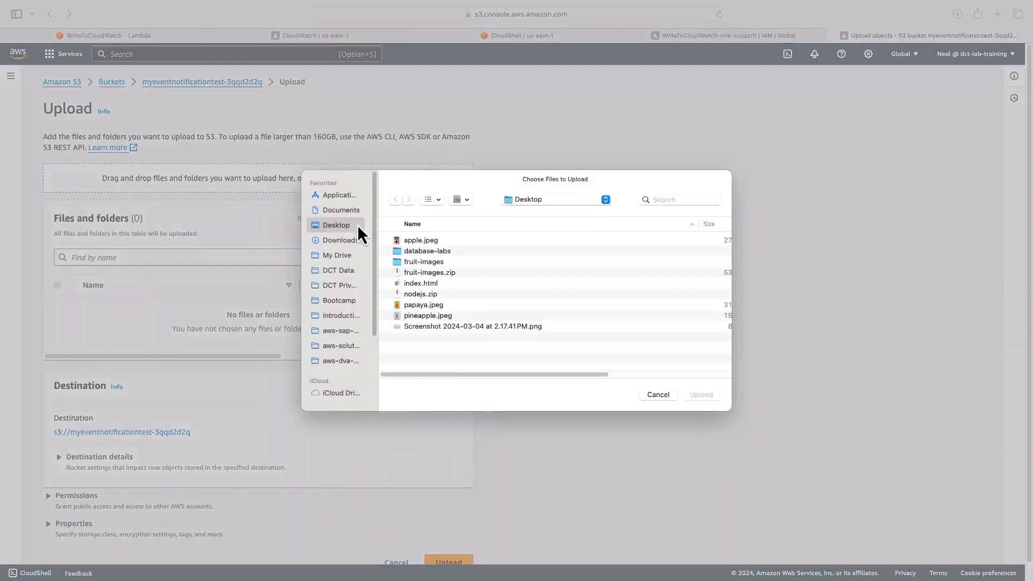
left_click(422, 287)
key("Down")
key("Down")
key("Down")
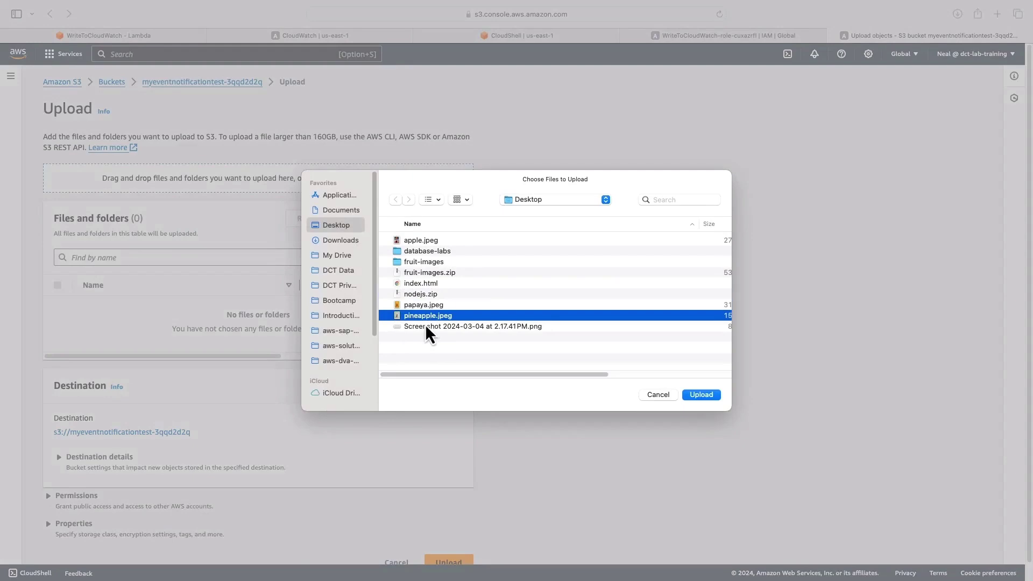
key("Return")
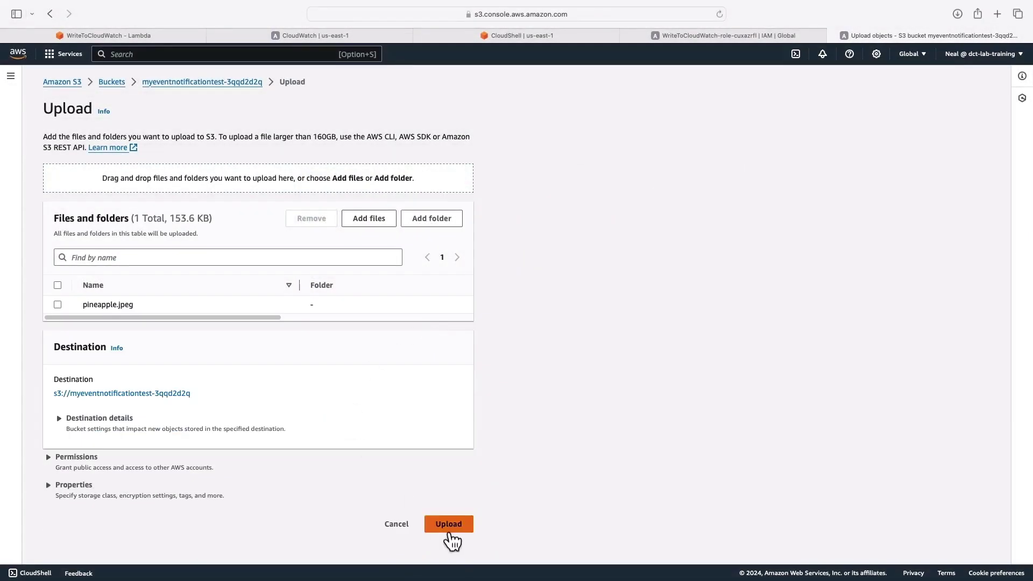
left_click(449, 532)
left_click(953, 129)
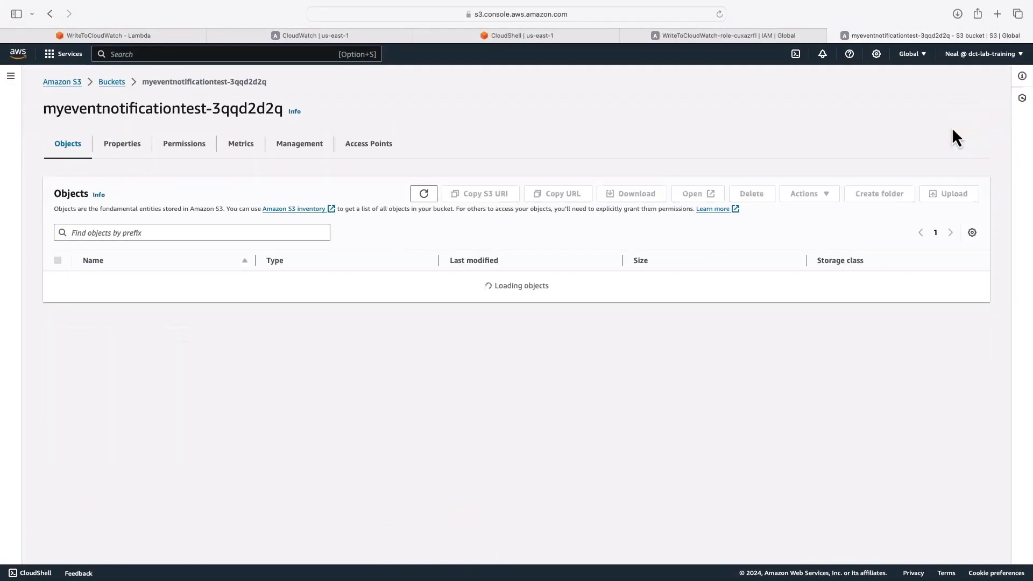
Step: Upload papaya.jpeg from the Desktop to the same bucket and return to its object list
left_click(945, 195)
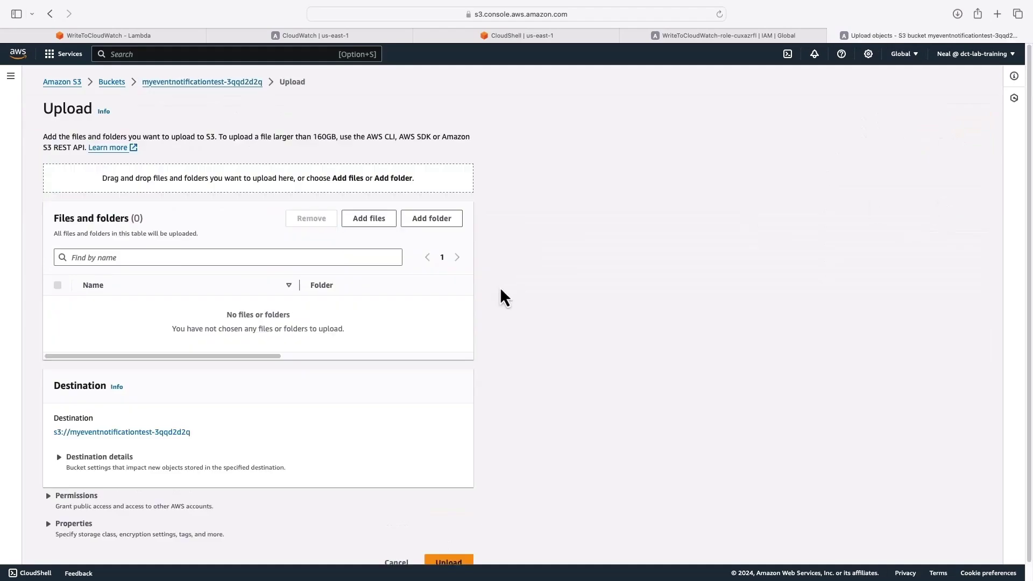
left_click(380, 223)
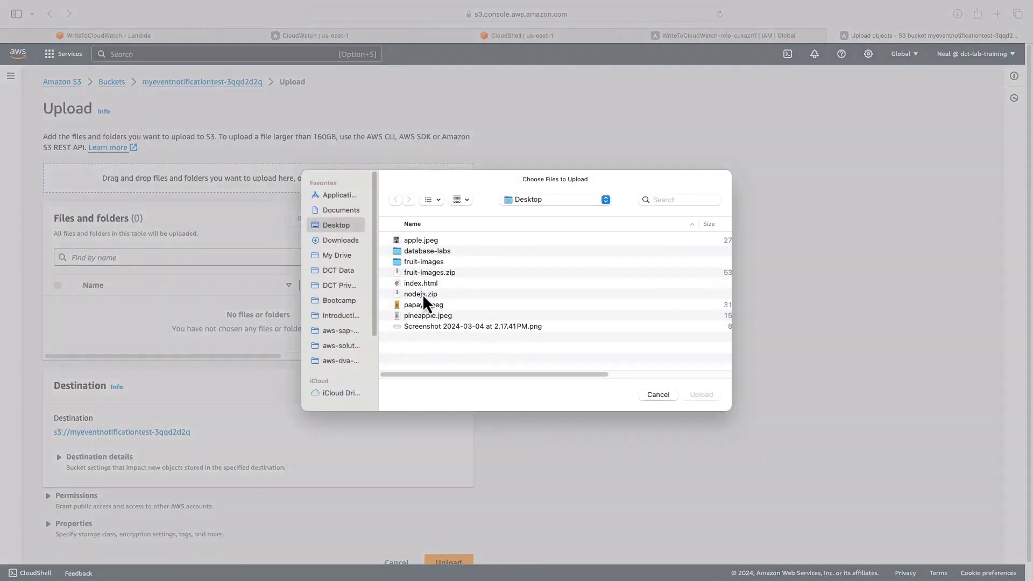
double_click(423, 304)
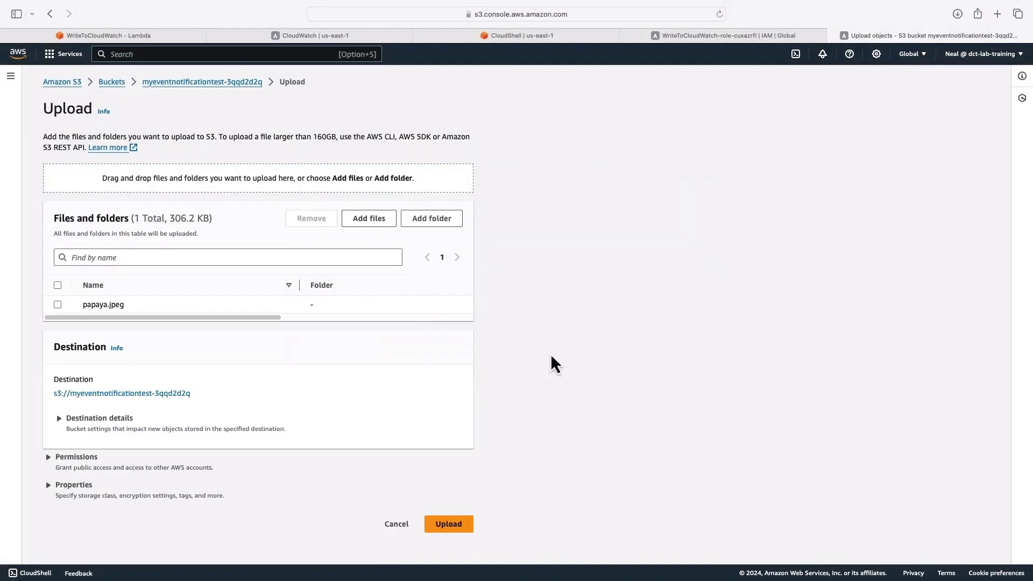
left_click(452, 524)
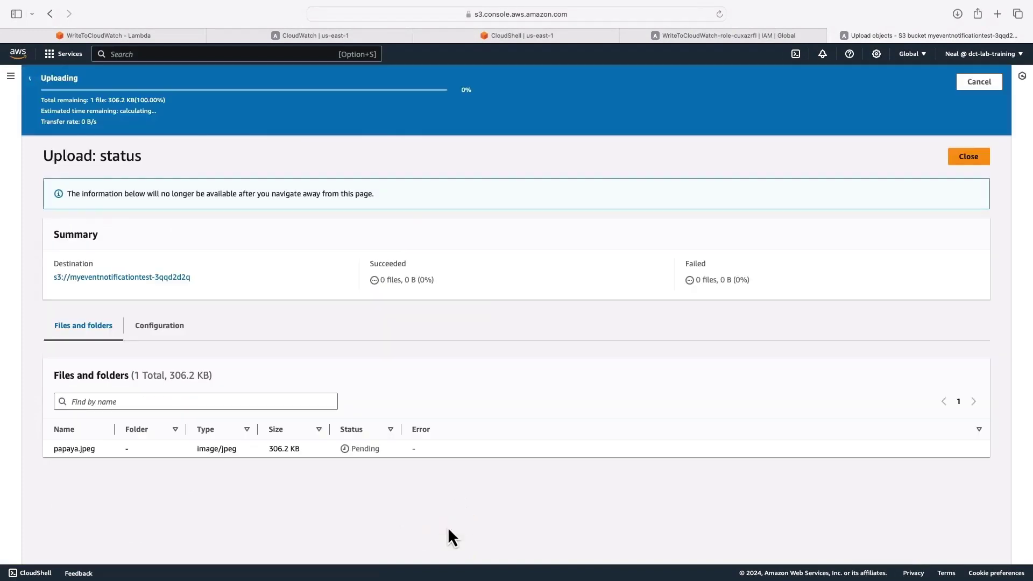
left_click(954, 127)
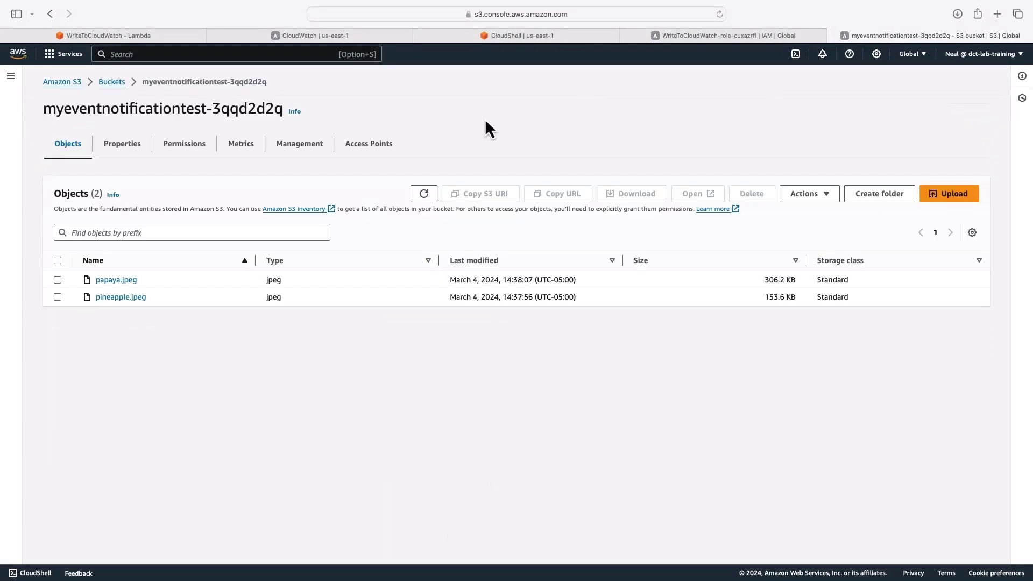
Step: Check the function's monitoring page, then open the newest log stream of /aws/lambda/WriteToCloudWatch in CloudWatch and expand all its events
left_click(134, 37)
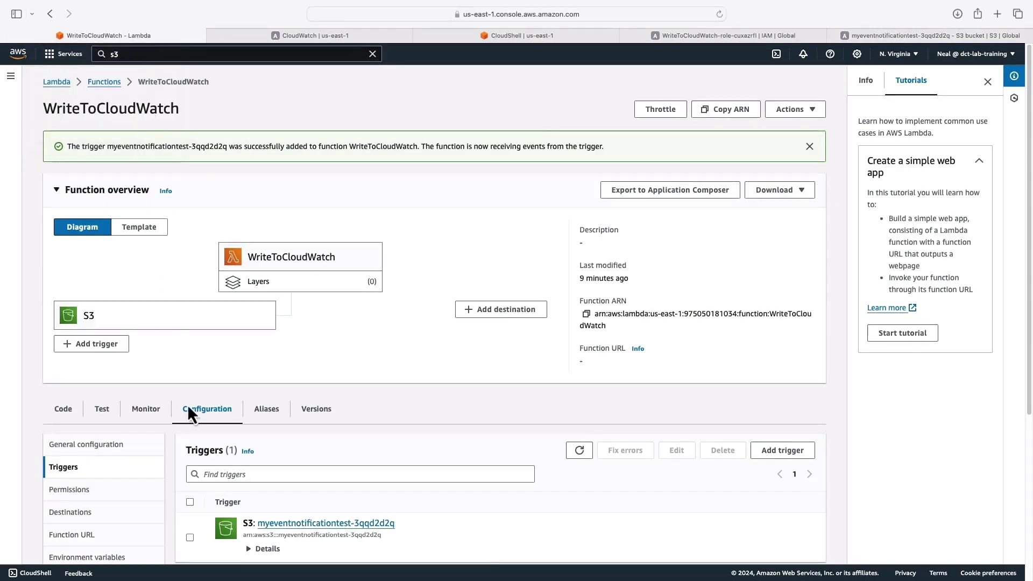
left_click(146, 410)
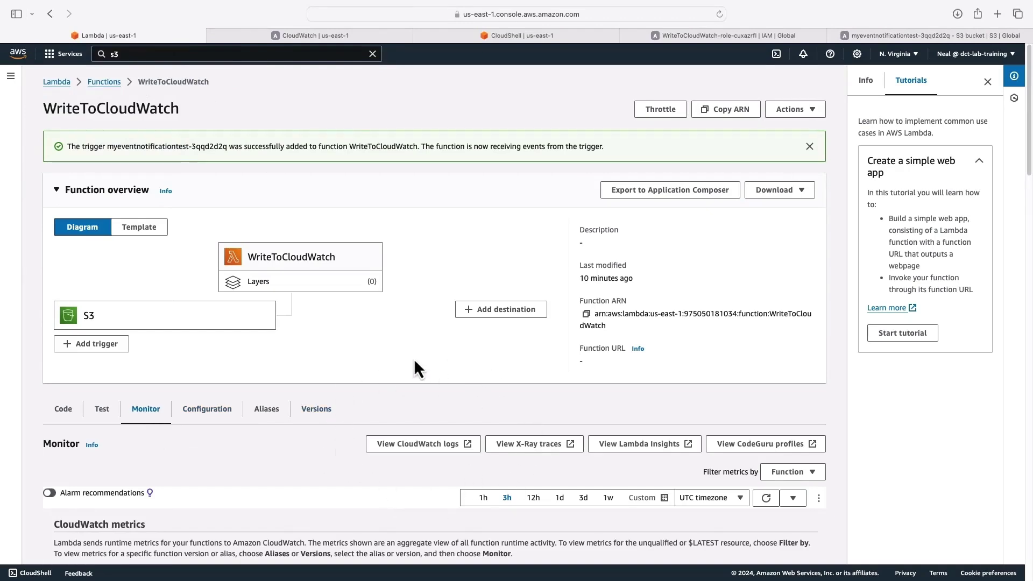
left_click(338, 37)
scroll(331, 192, "up", 5)
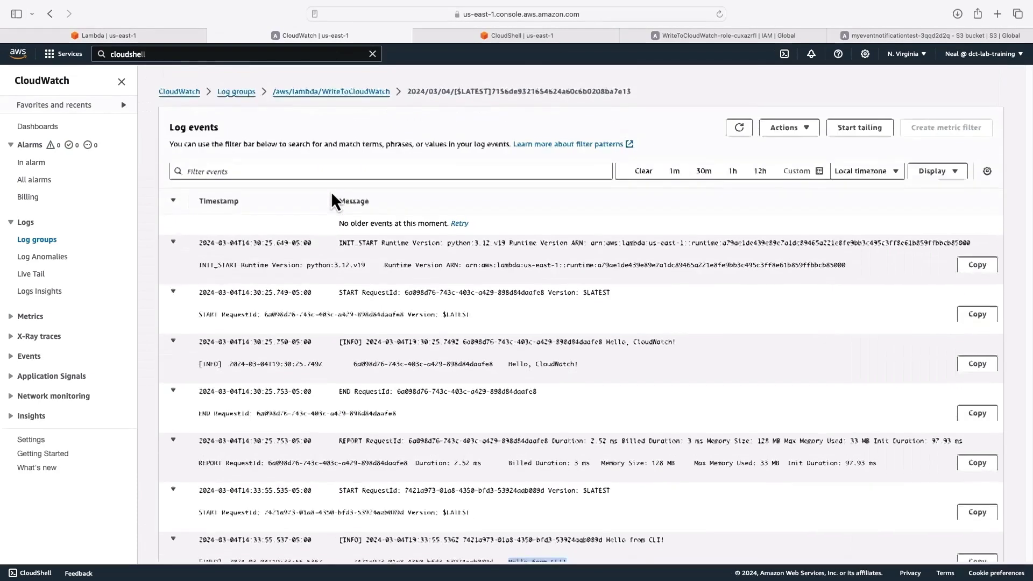
left_click(305, 84)
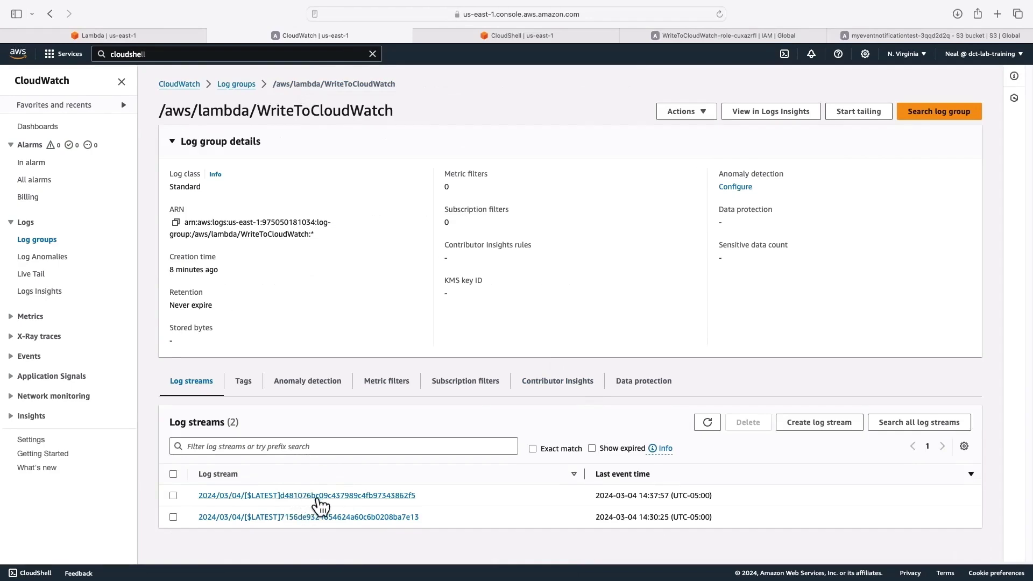
left_click(297, 496)
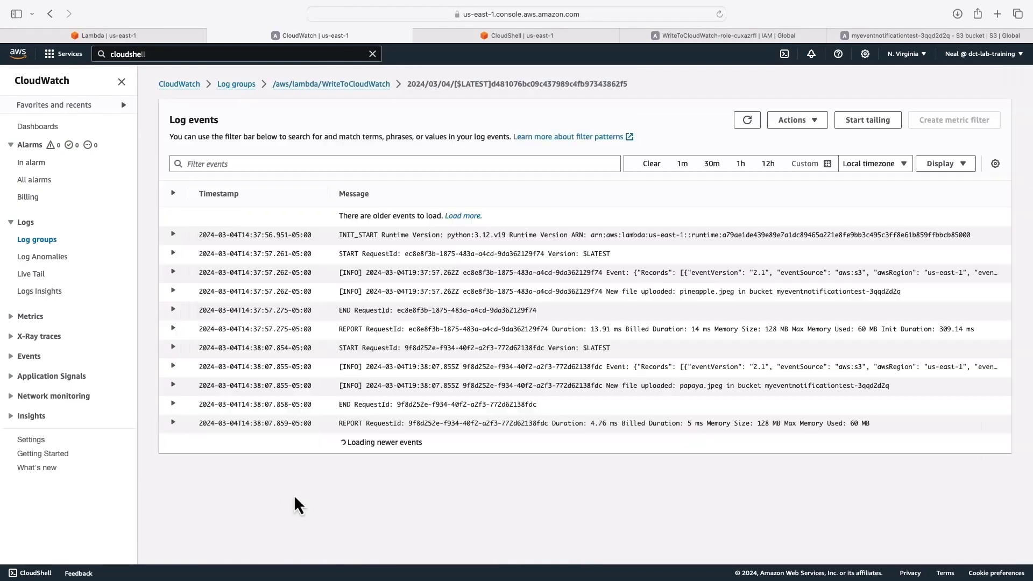
left_click(173, 194)
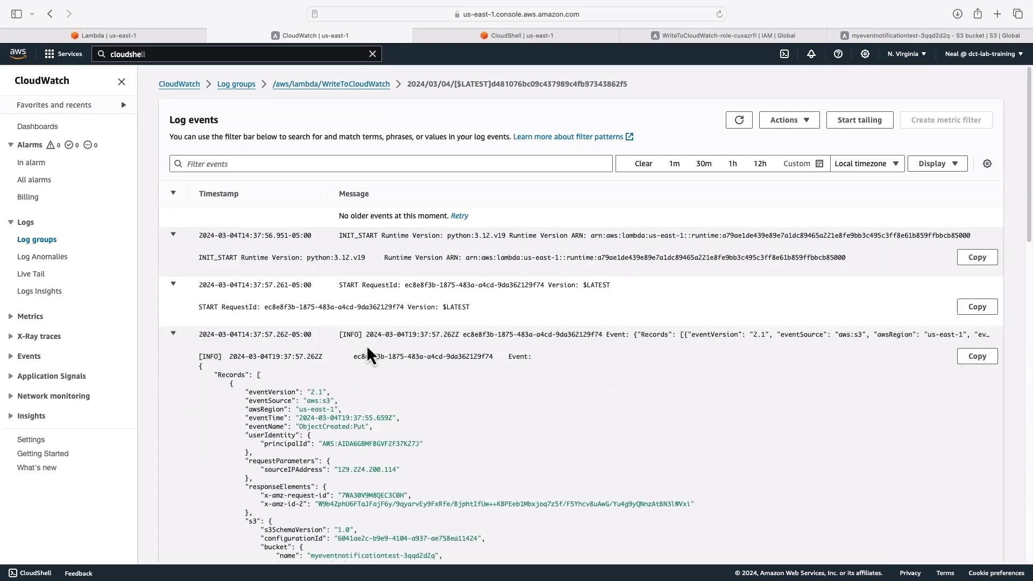
Step: Examine the logged S3 event record for the event name, source IP address, bucket name and object key
scroll(366, 344, "down", 1)
scroll(375, 437, "down", 4)
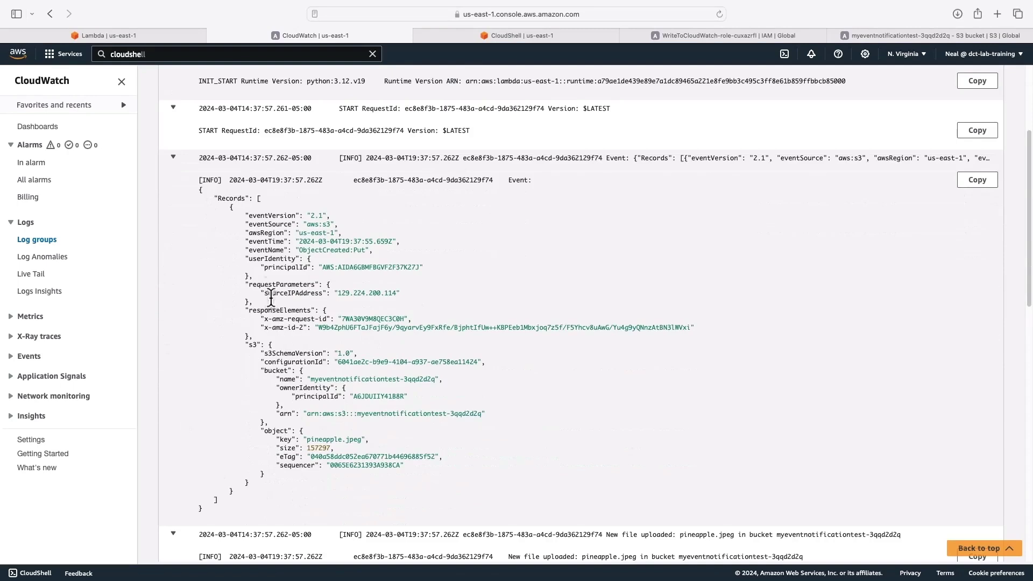
left_click_drag(299, 249, 367, 249)
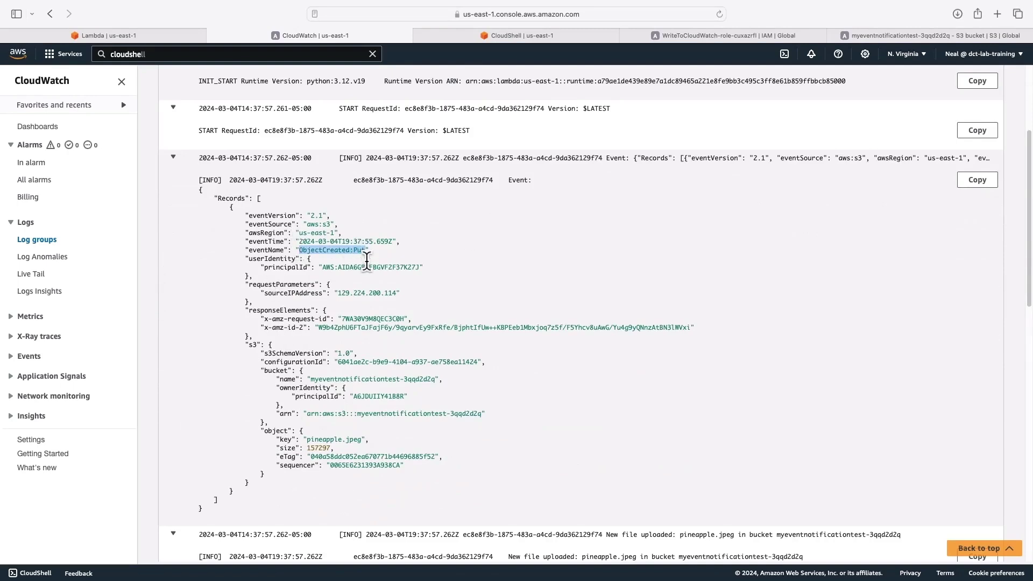
left_click_drag(329, 293, 418, 293)
scroll(418, 292, "down", 2)
scroll(418, 293, "down", 3)
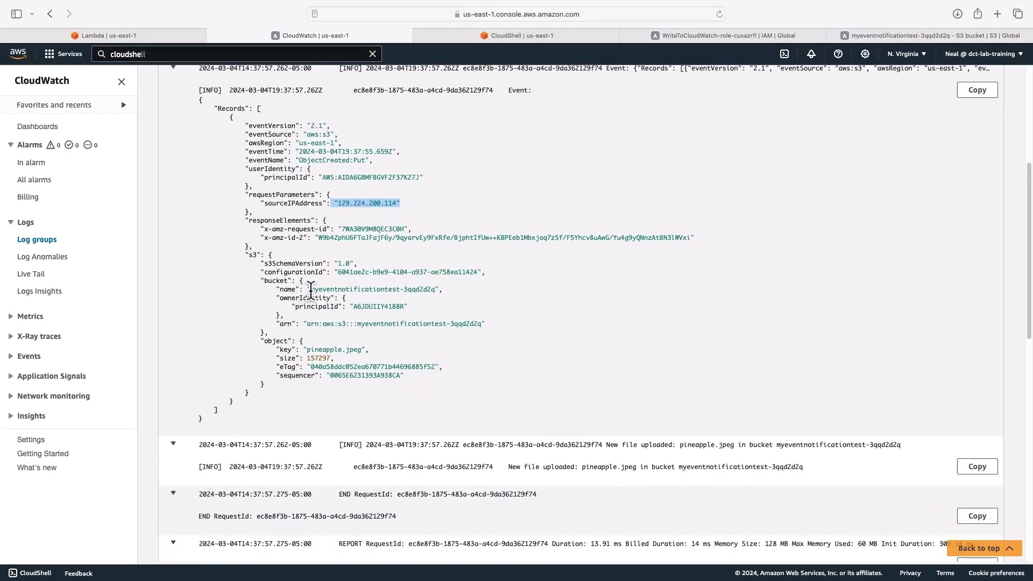
left_click_drag(310, 290, 447, 291)
scroll(450, 296, "down", 3)
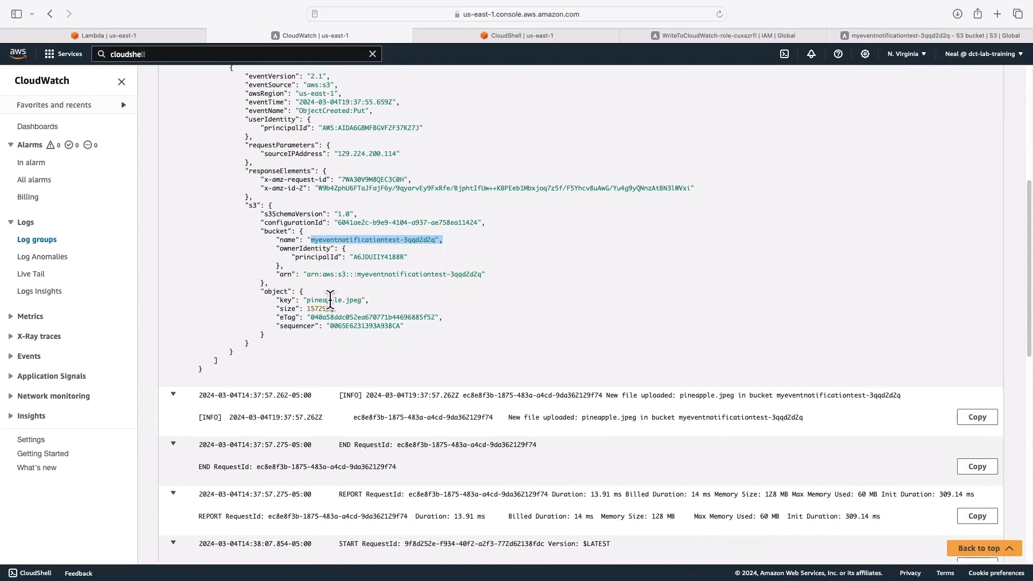
left_click_drag(303, 300, 368, 301)
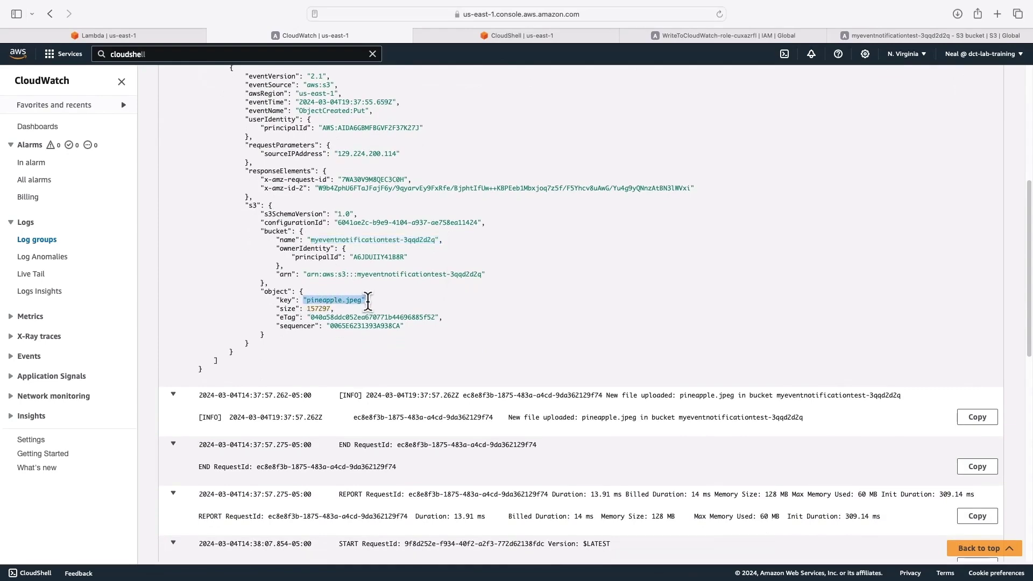
Step: Examine the log messages reporting the uploads of pineapple.jpeg and papaya.jpeg and the event record between them
scroll(368, 301, "down", 3)
left_click_drag(581, 283, 638, 283)
left_click_drag(508, 284, 816, 290)
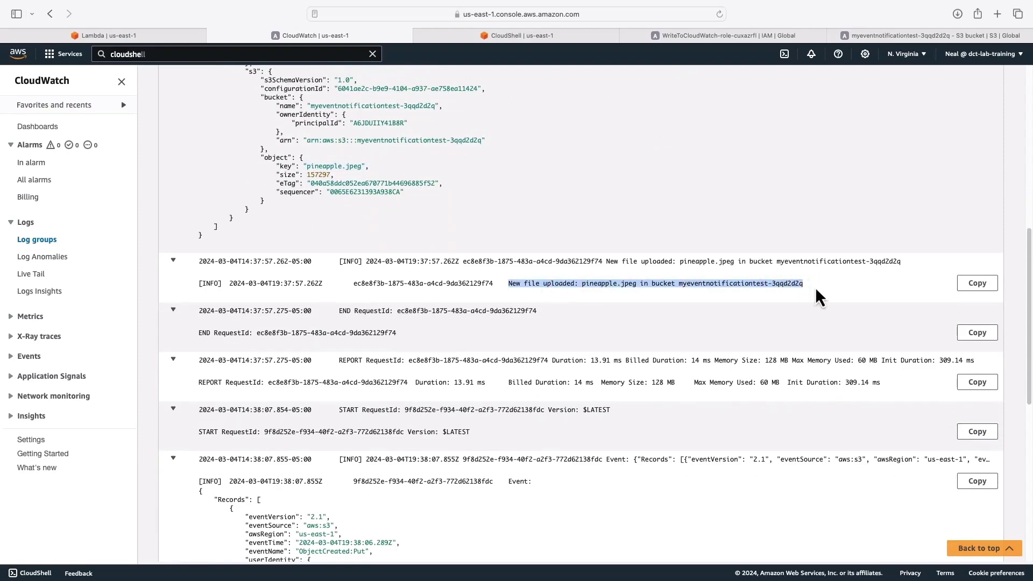
scroll(815, 286, "down", 7)
scroll(719, 418, "down", 1)
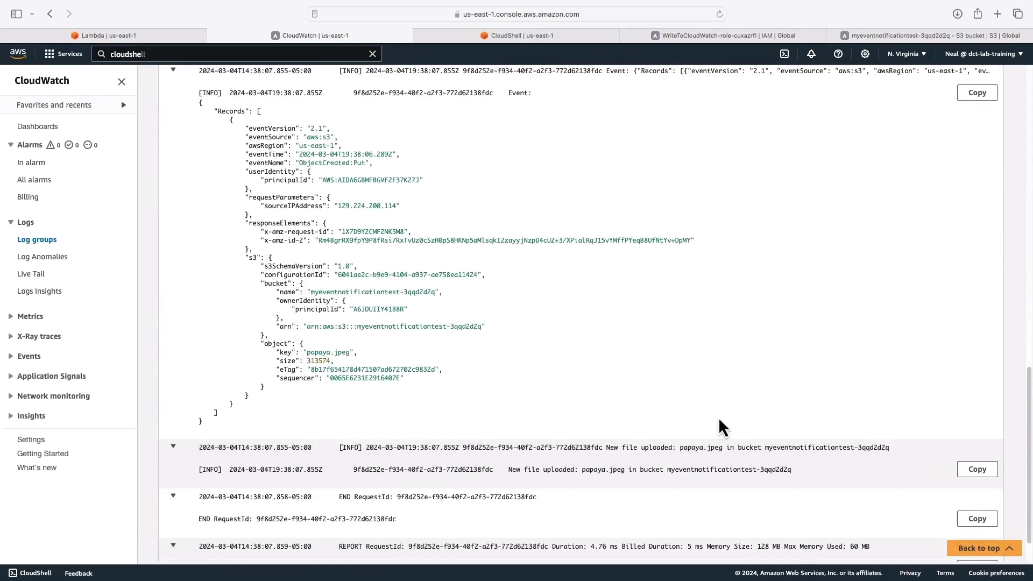
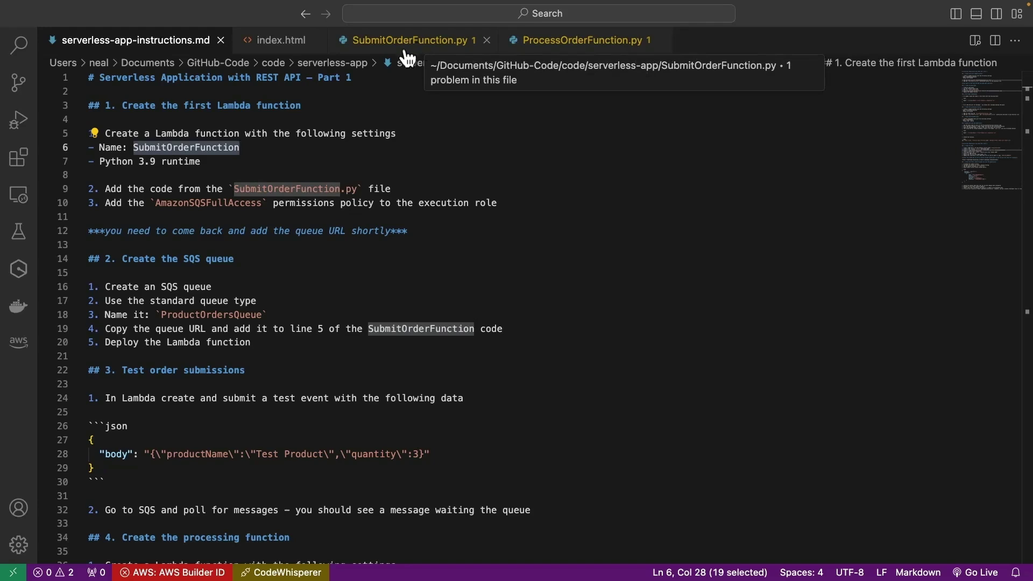
Step: Create a Lambda function from scratch named SubmitOrderFunction with the Python 3.9 runtime
left_click_drag(155, 204, 260, 203)
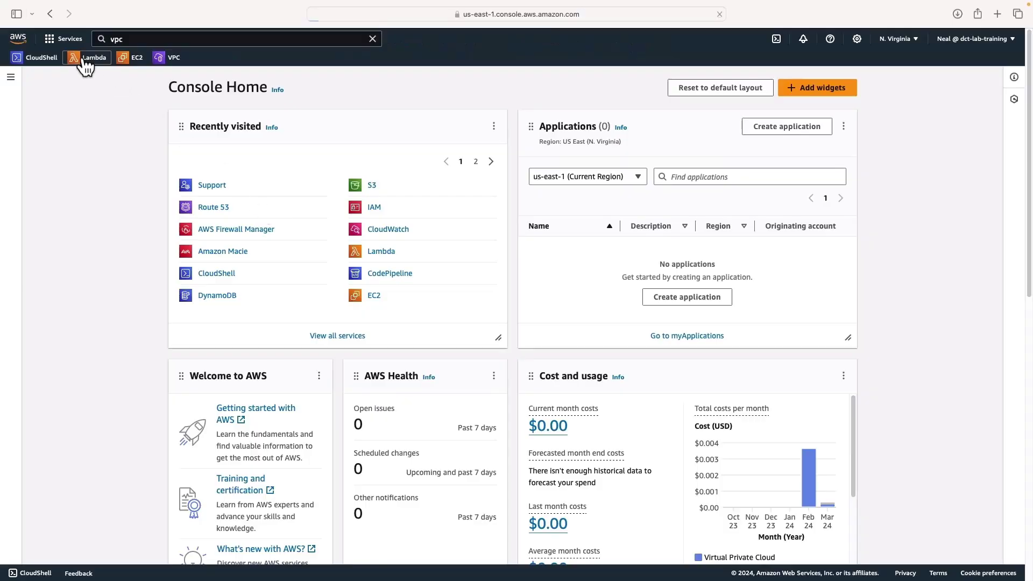
left_click(86, 57)
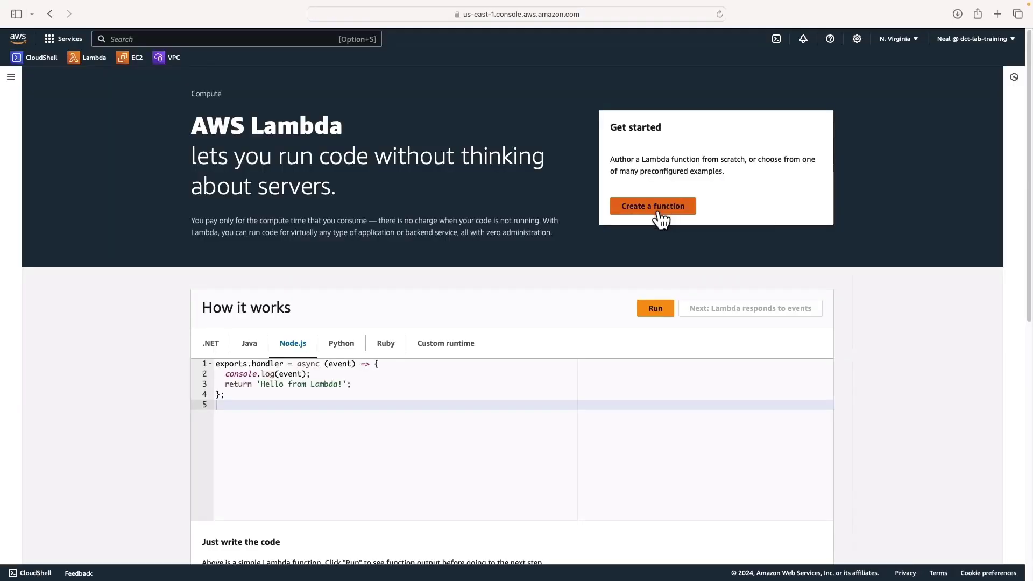
left_click(659, 209)
left_click(135, 268)
type("SubmitOrderFunction")
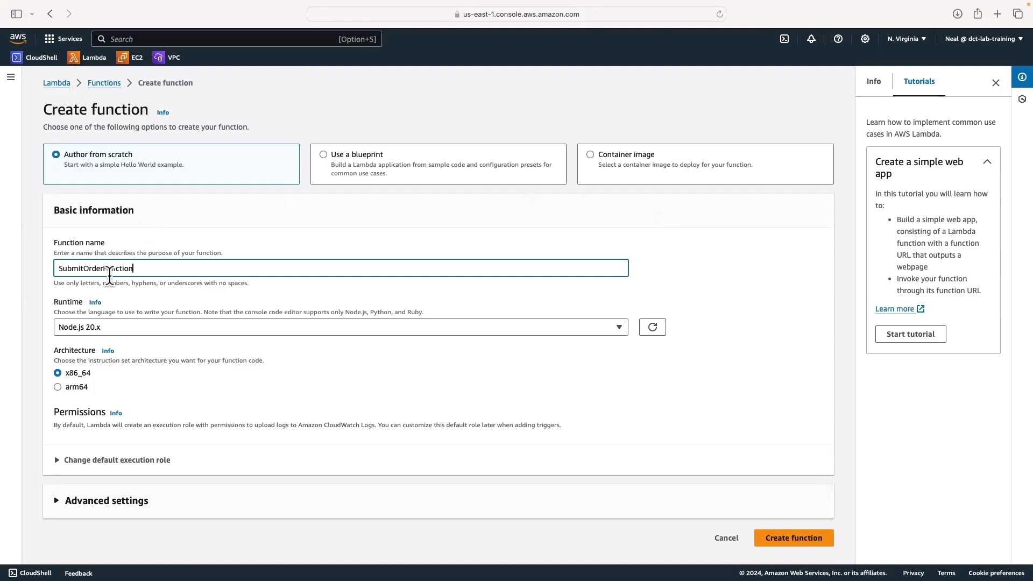
left_click(98, 329)
scroll(75, 304, "down", 3)
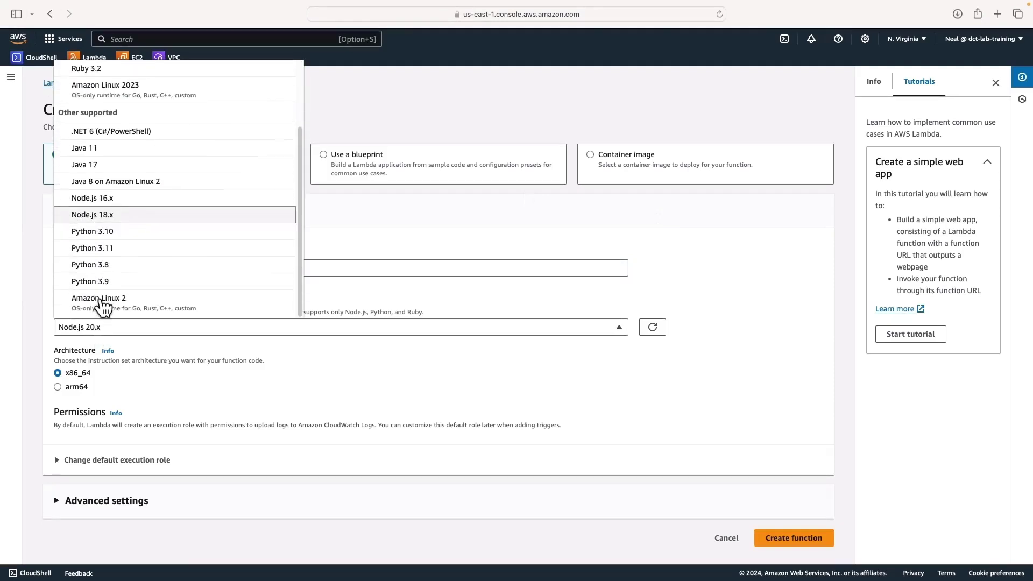
left_click(78, 289)
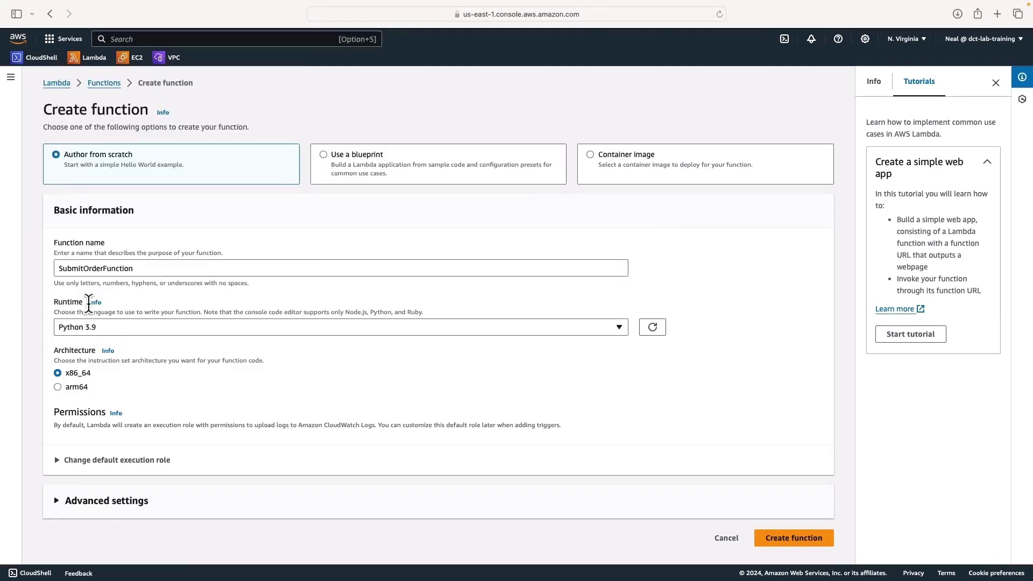
left_click(797, 537)
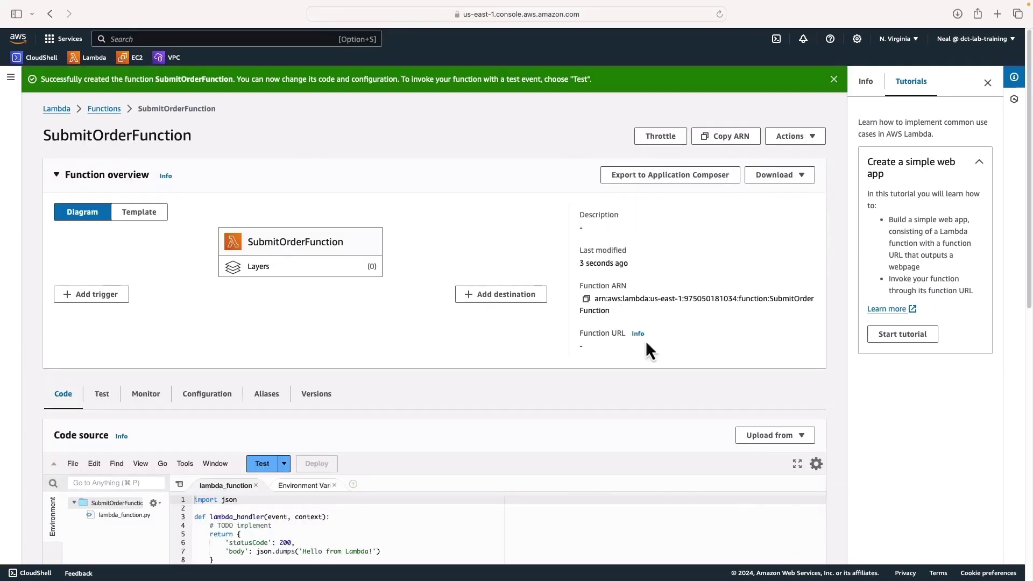
Step: Switch to VS Code, copy all the code of SubmitOrderFunction.py and check the queue URL placeholder on line 5
key("super+Tab")
left_click(422, 48)
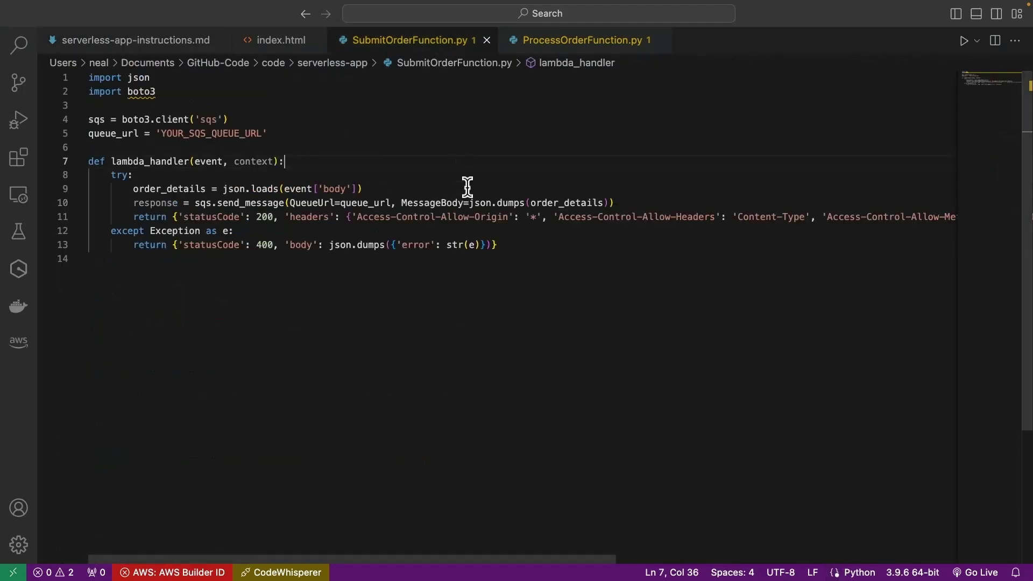
key("super+a")
key("super+c")
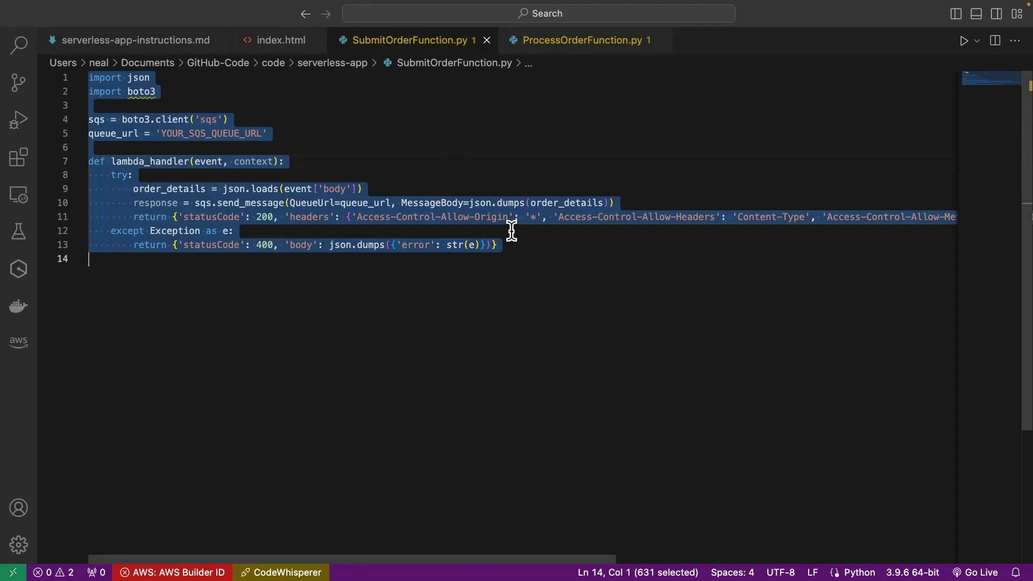
left_click(144, 134)
left_click(162, 133)
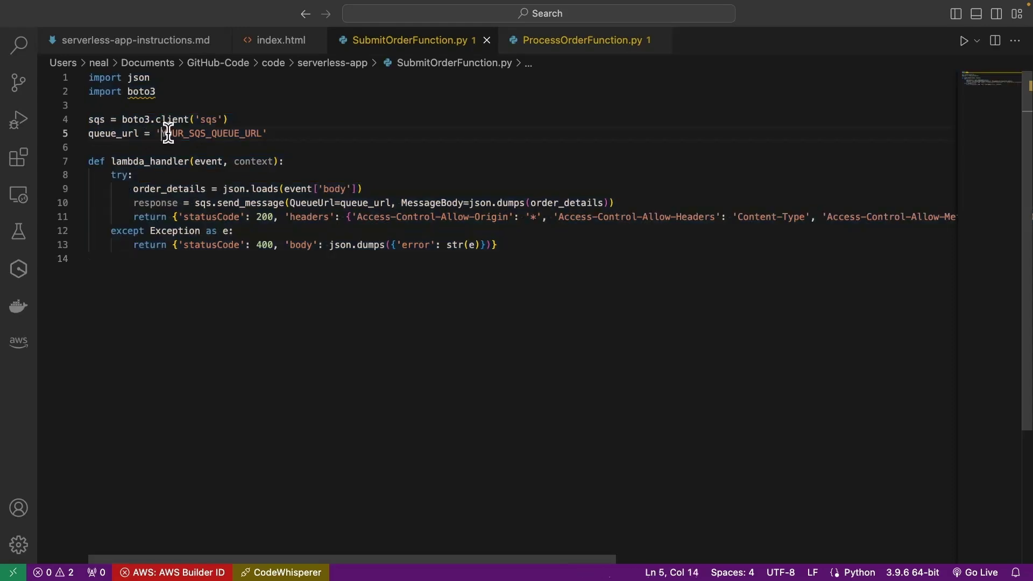
left_click_drag(168, 133, 262, 133)
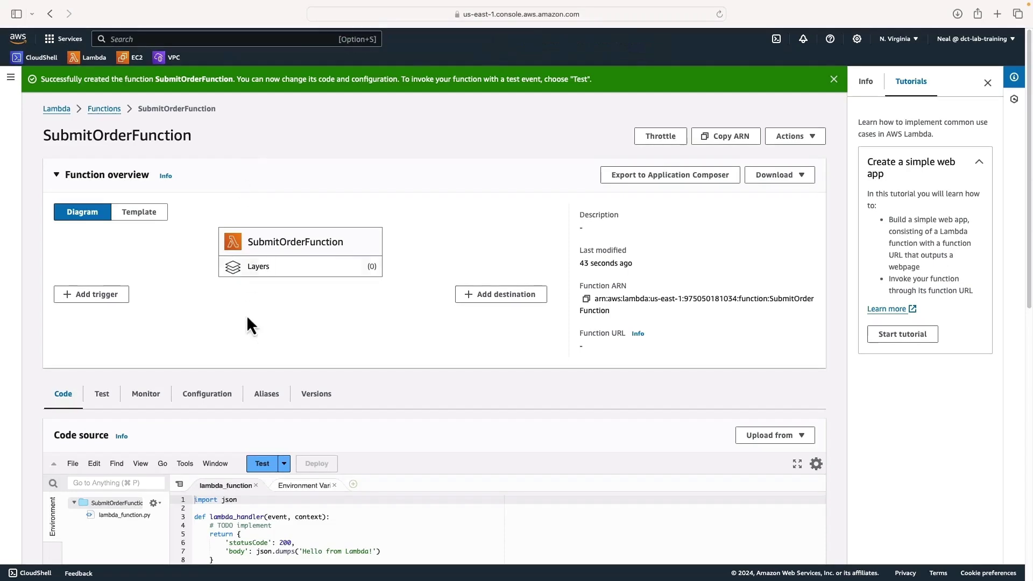
Step: Replace the default lambda_function code of SubmitOrderFunction with the copied code and locate its YOUR_SQS_QUEUE_URL placeholder
scroll(247, 320, "down", 5)
key("super+a")
key("BackSpace")
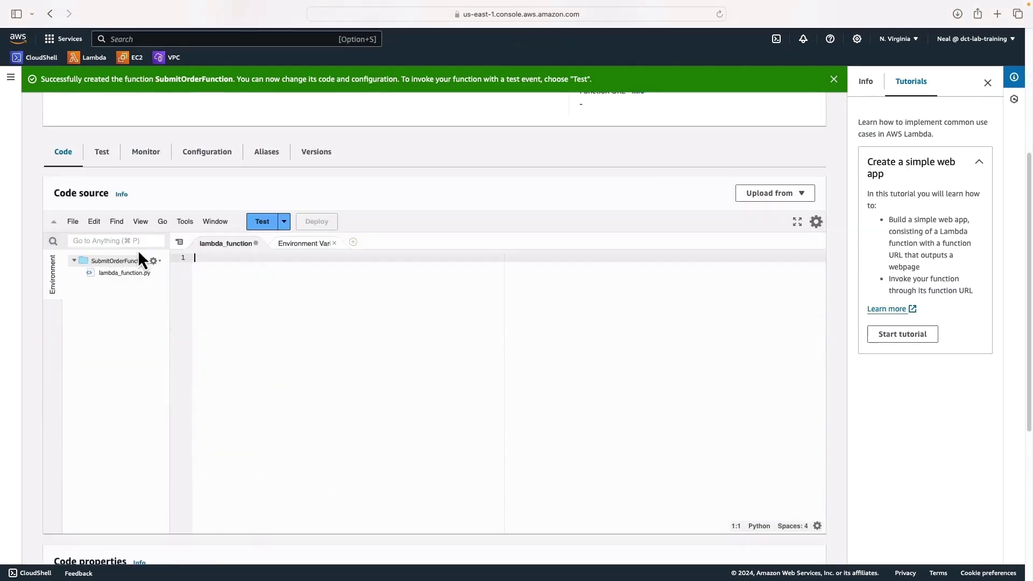
key("super+v")
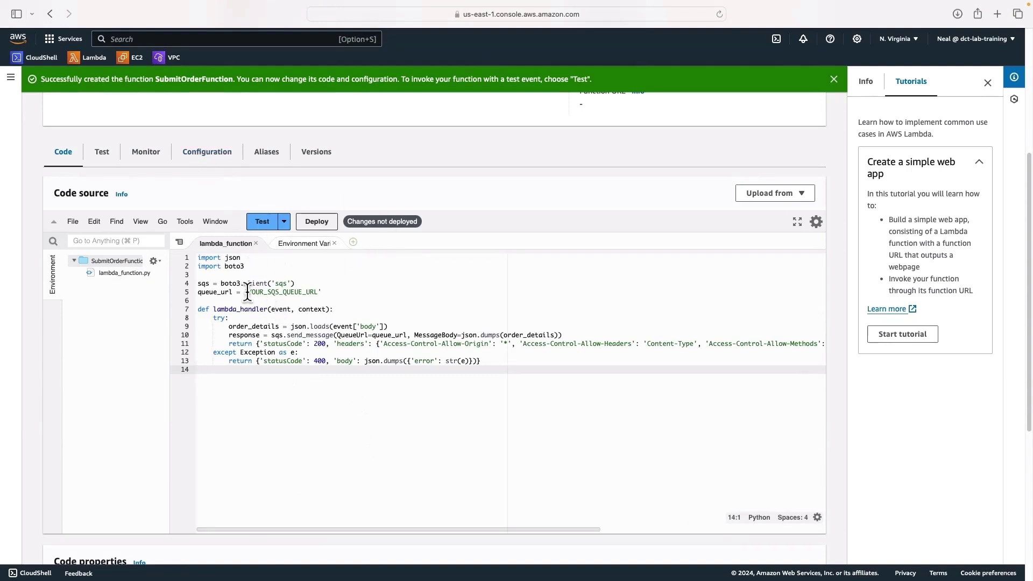
left_click_drag(247, 292, 324, 292)
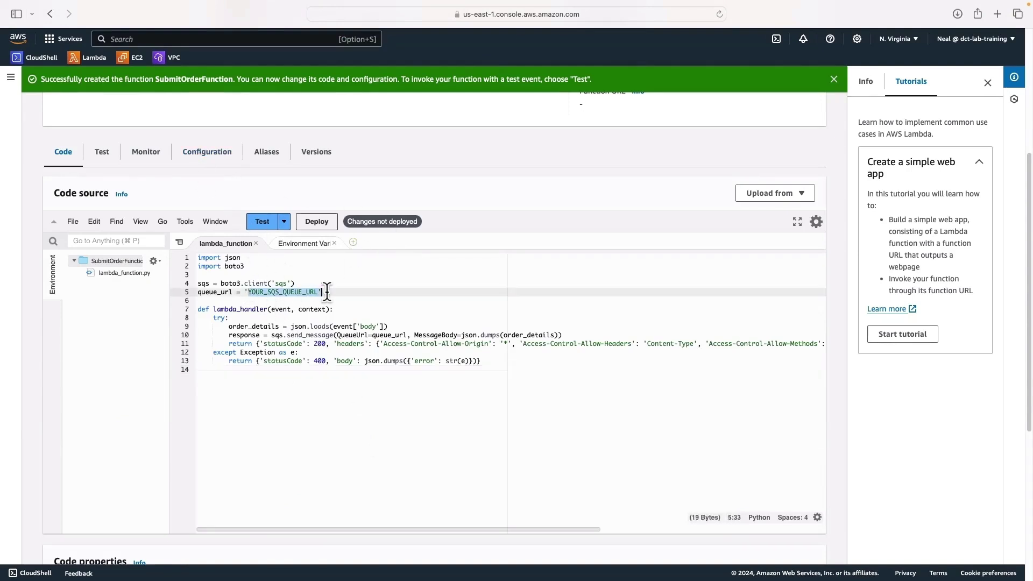
Step: Open SubmitOrderFunction's execution role in IAM from the function's permissions configuration
left_click(194, 155)
scroll(178, 360, "down", 1)
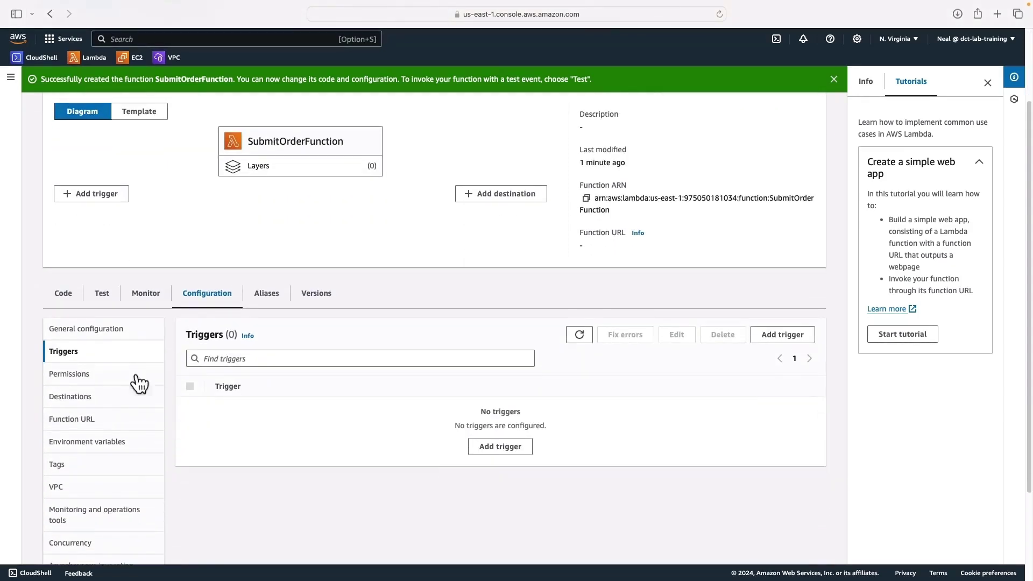
left_click(73, 383)
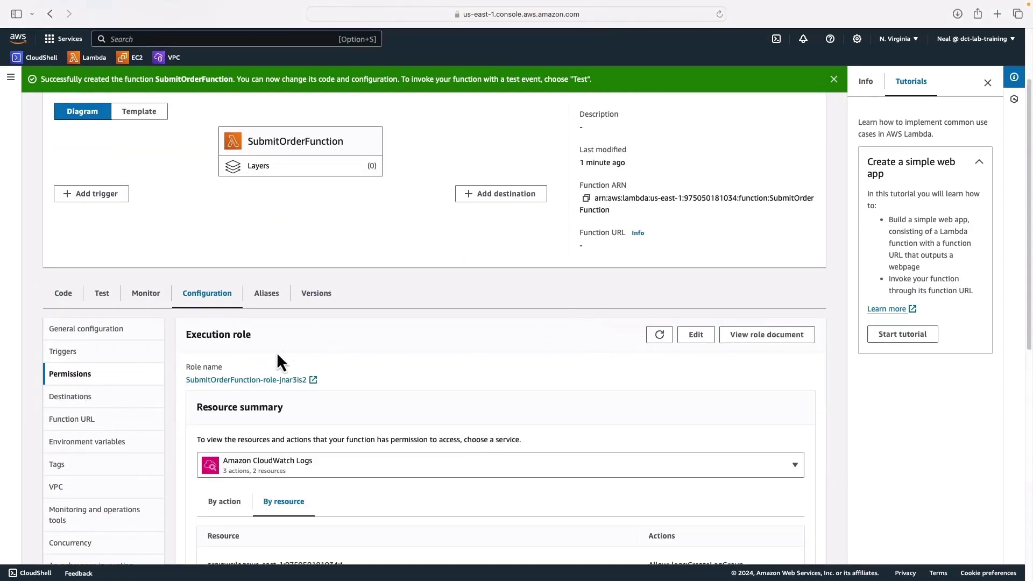
scroll(251, 389, "down", 2)
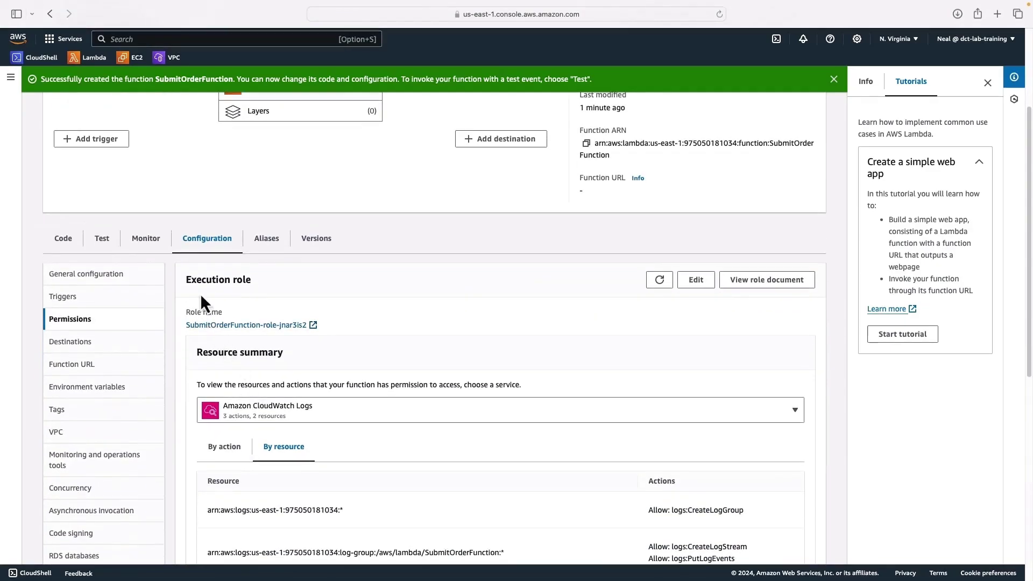
left_click(215, 326)
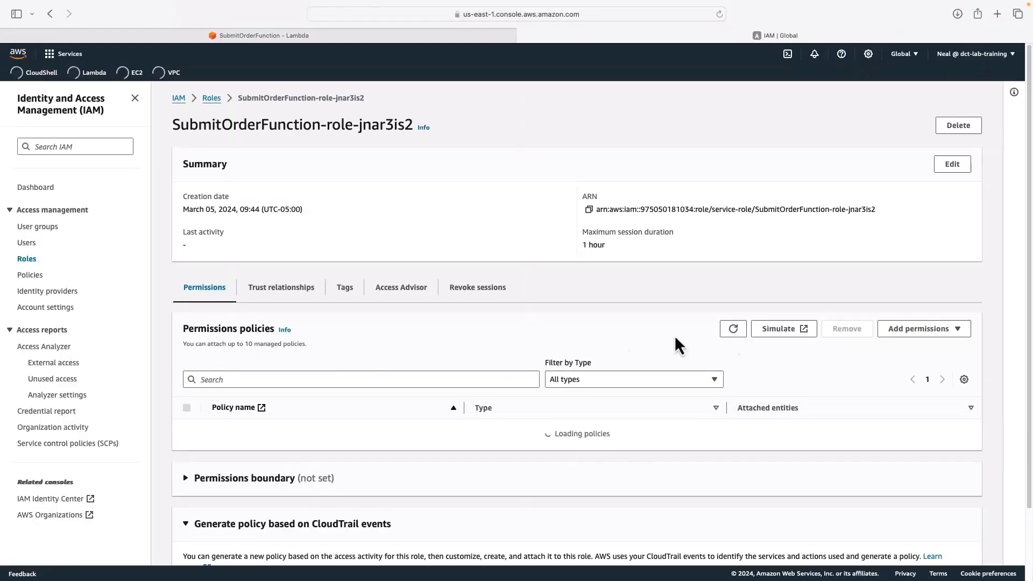
Step: Attach the AmazonSQSFullAccess policy to the SubmitOrderFunction execution role and close the IAM page
left_click(918, 334)
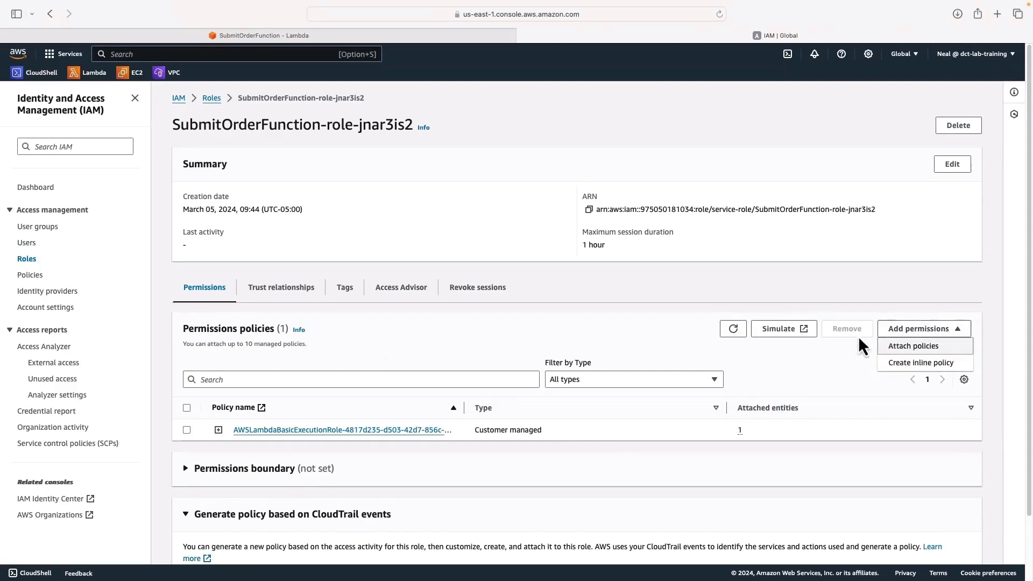
left_click(898, 346)
left_click(177, 244)
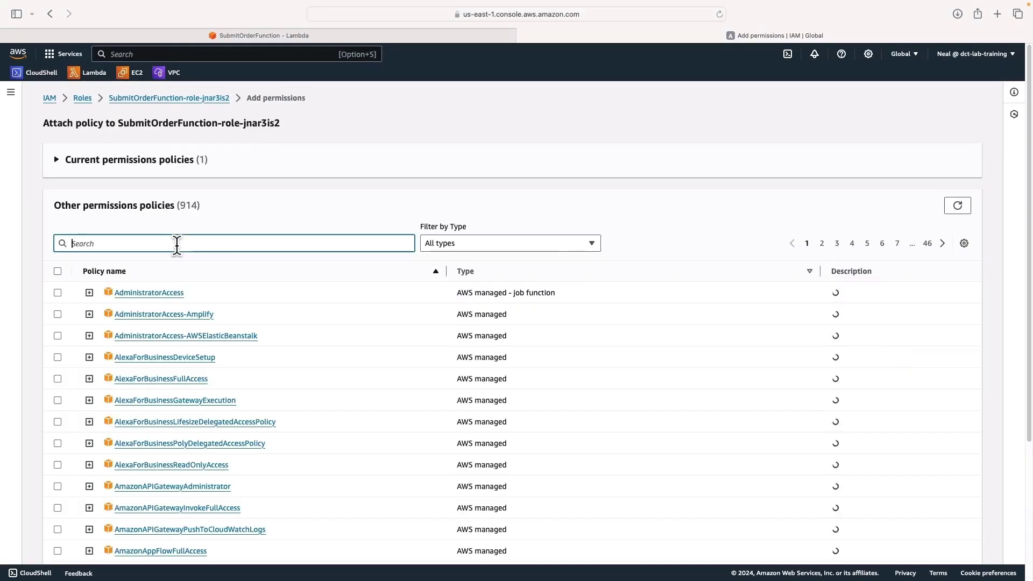
type("sqs")
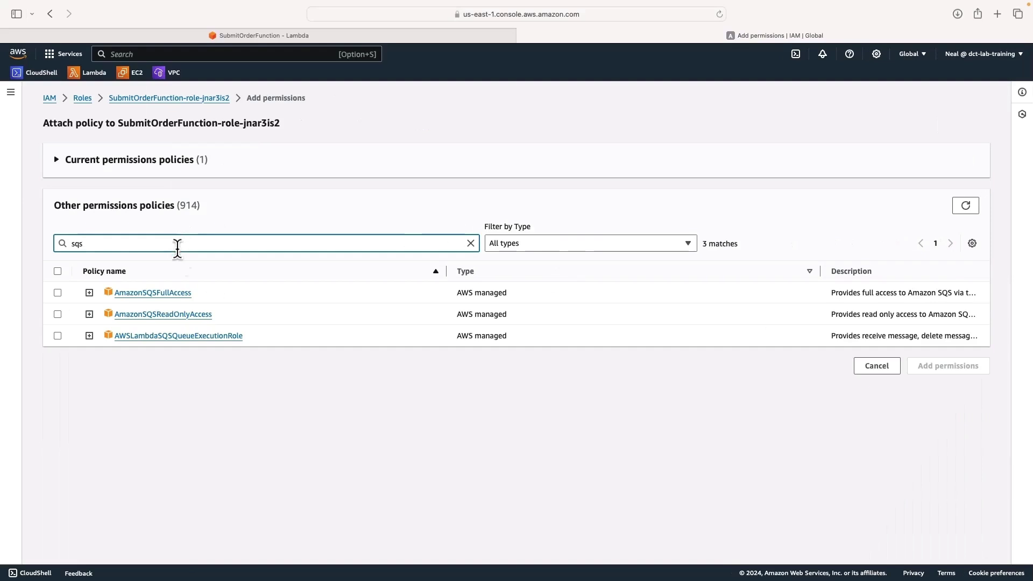
left_click(57, 293)
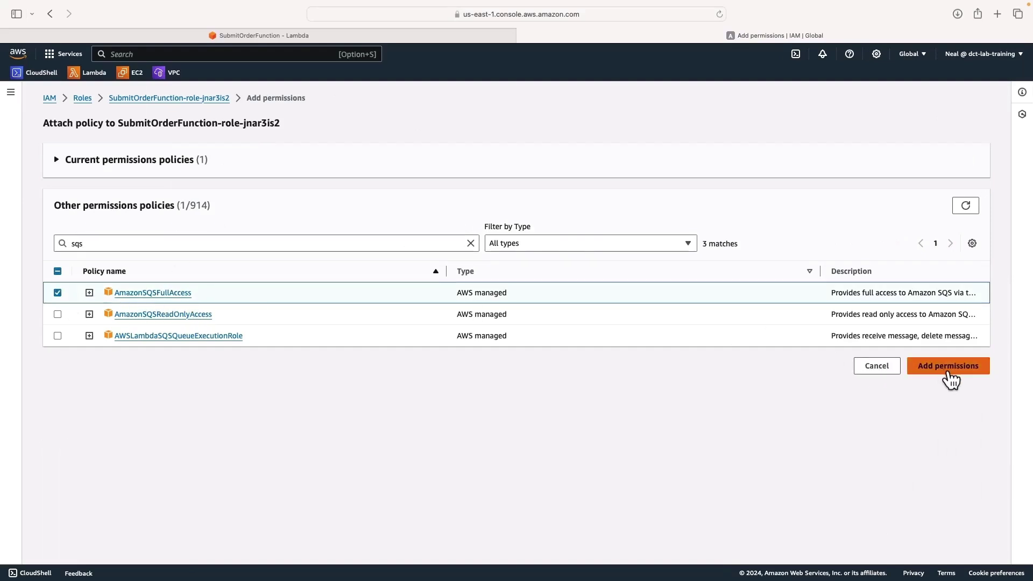
left_click(948, 372)
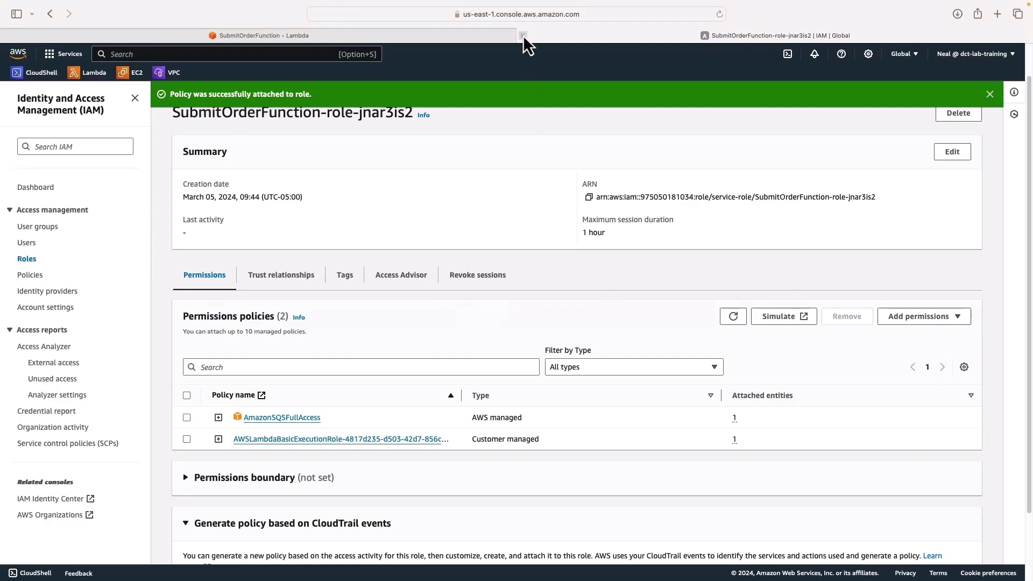
left_click(523, 34)
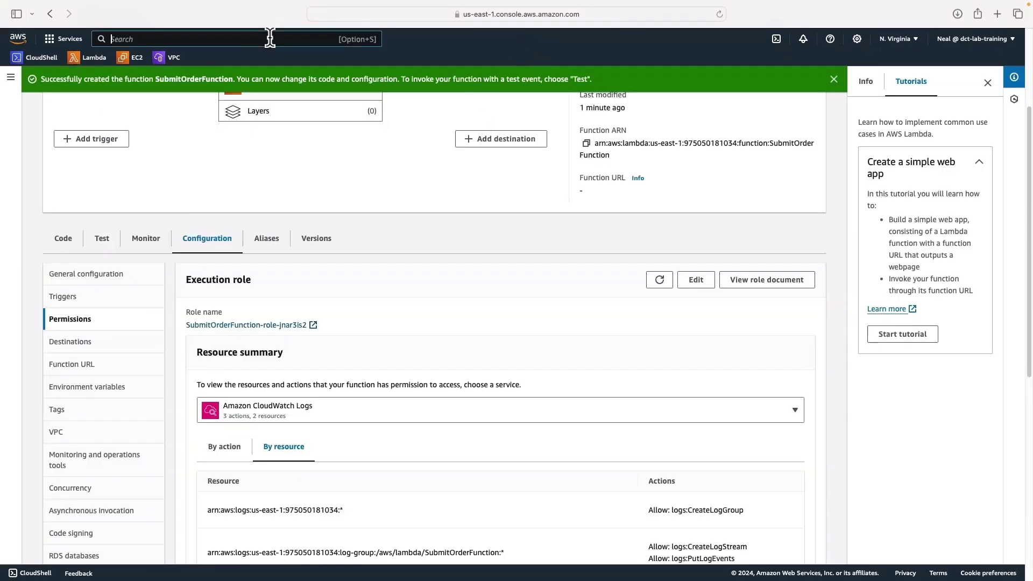
Step: Search the AWS services for sqs and open Simple Queue Service in a new browser tab
type("q\\sqs")
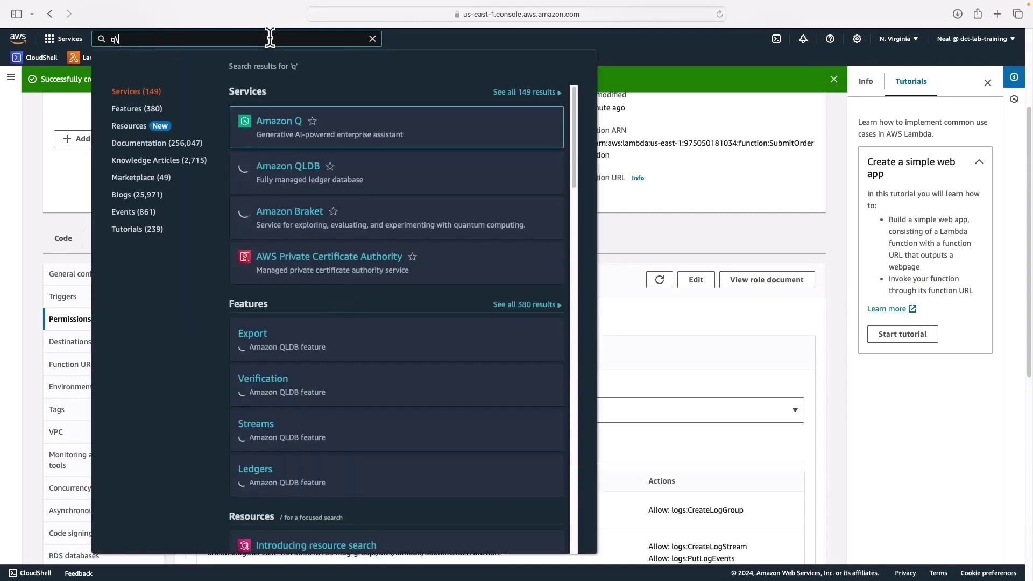
key("BackSpace")
key("BackSpace")
key("BackSpace")
key("BackSpace")
key("BackSpace")
type("sqs")
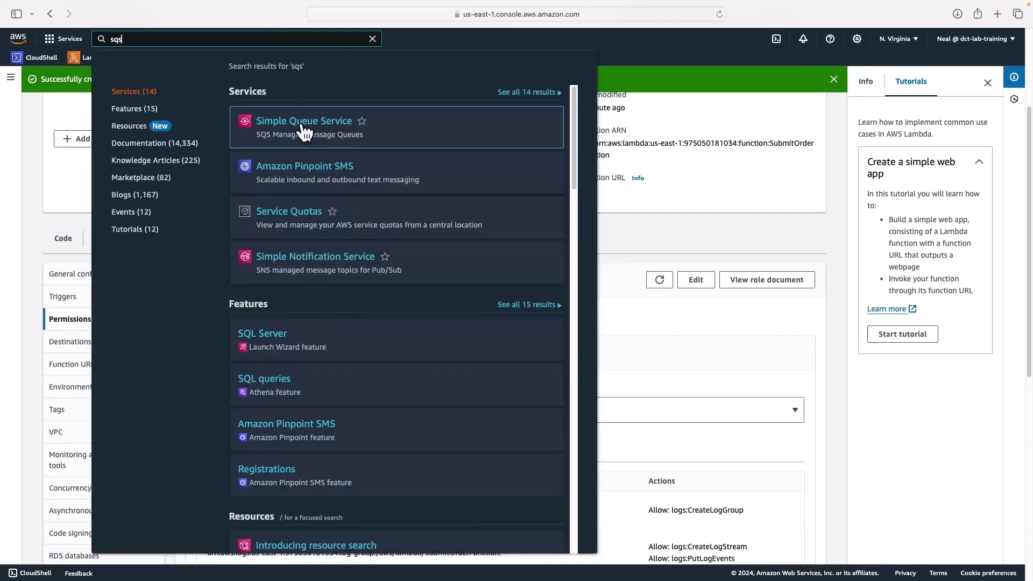
right_click(303, 129)
left_click(324, 131)
left_click(639, 194)
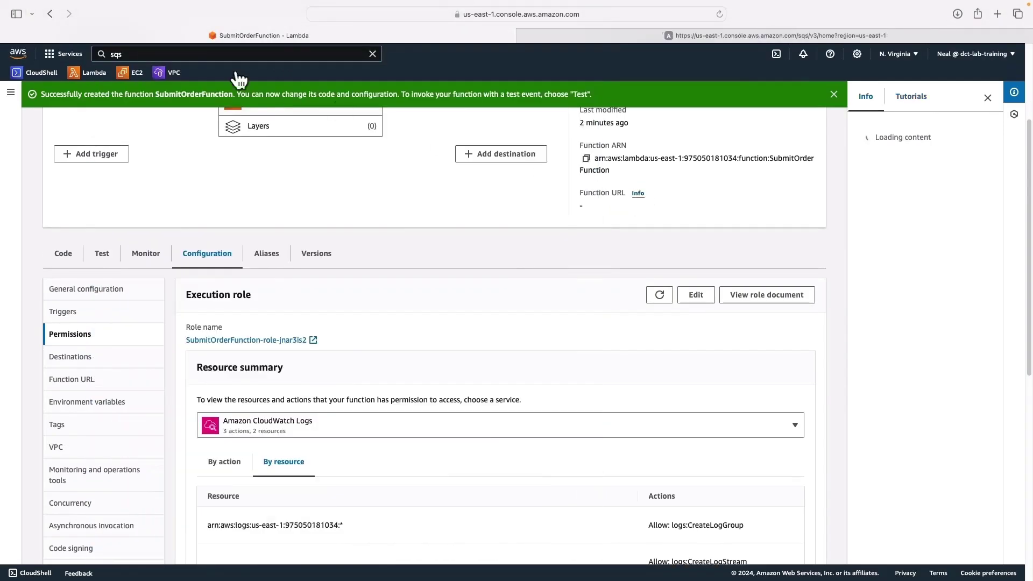
Step: Switch to VS Code and copy the queue name ProductOrdersQueue from the serverless-app-instructions.md file
key("super+Tab")
scroll(182, 282, "down", 4)
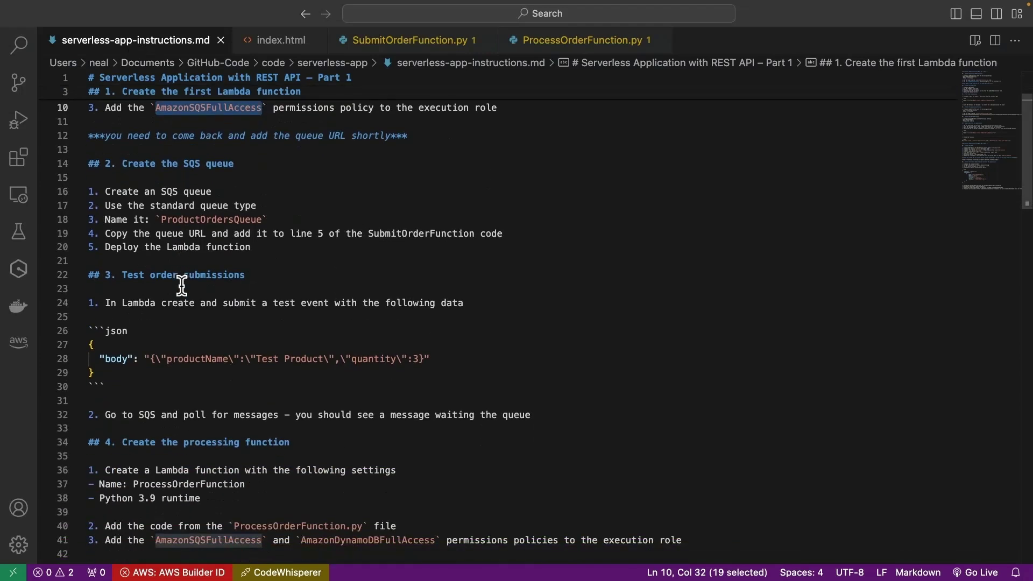
left_click(164, 219)
left_click_drag(163, 219, 262, 217)
key("super+c")
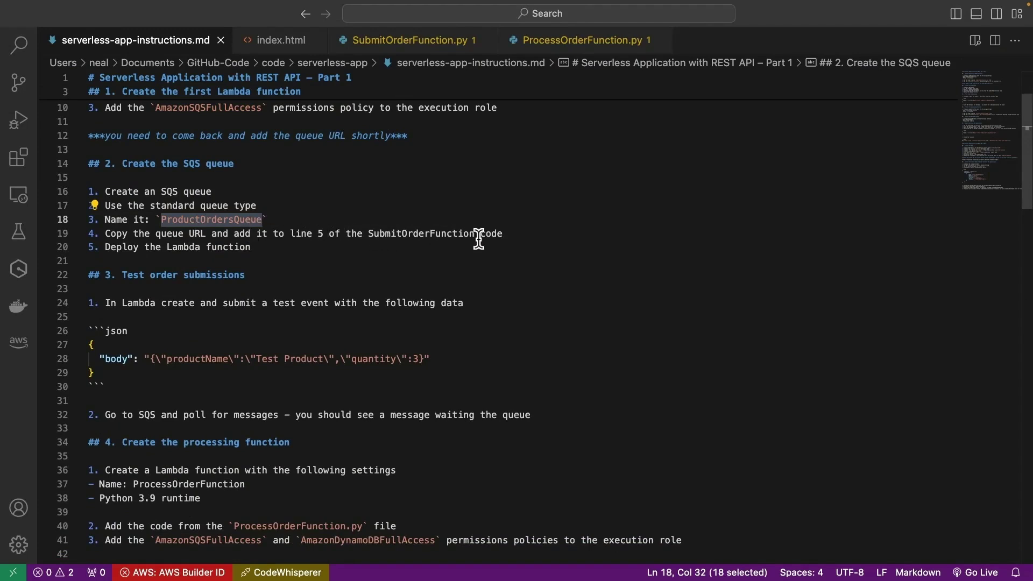
Step: Switch to the browser and create a standard SQS queue named ProductOrdersQueue with the default configuration
key("super+Tab")
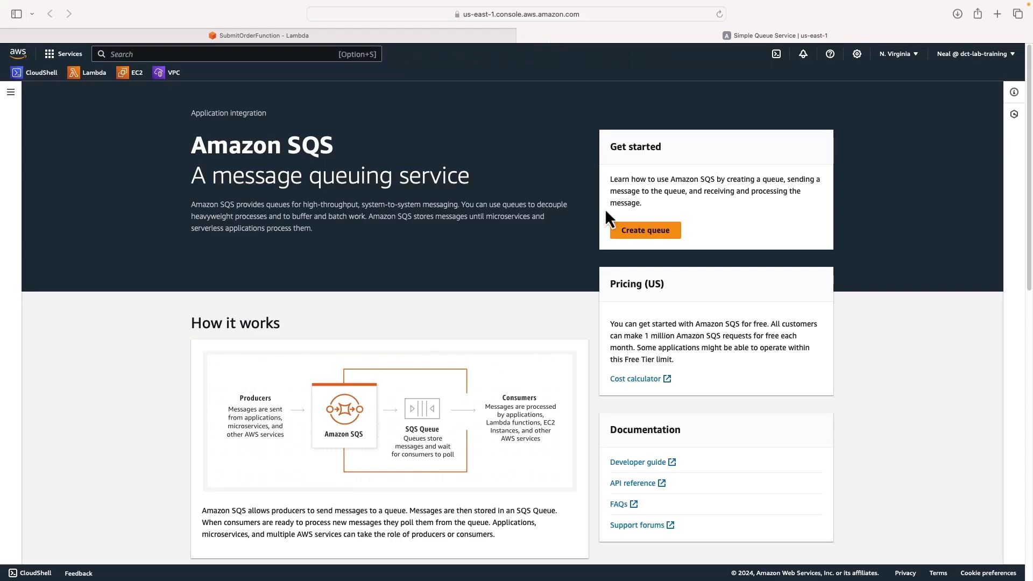
left_click(646, 232)
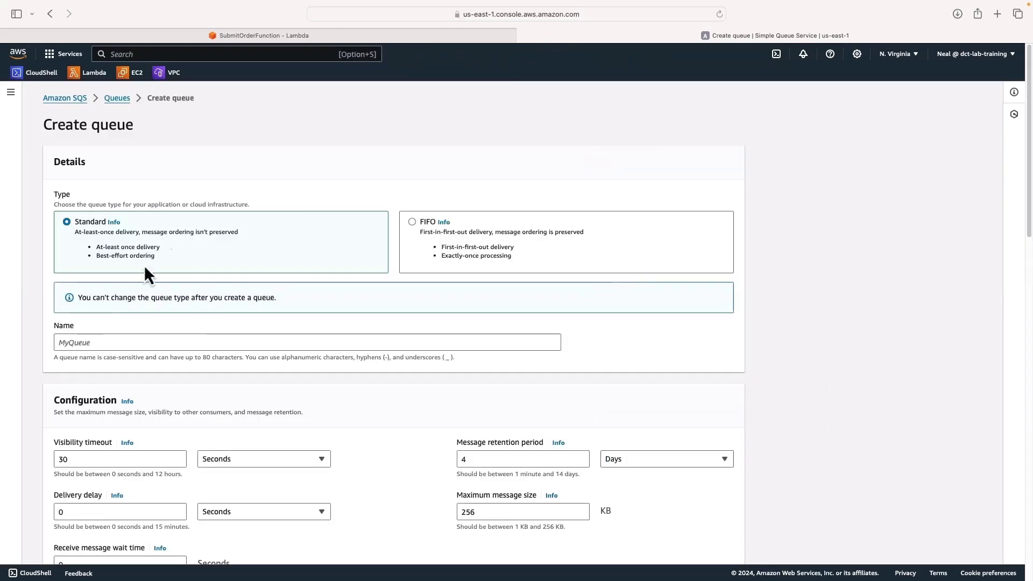
scroll(90, 323, "down", 3)
left_click(81, 262)
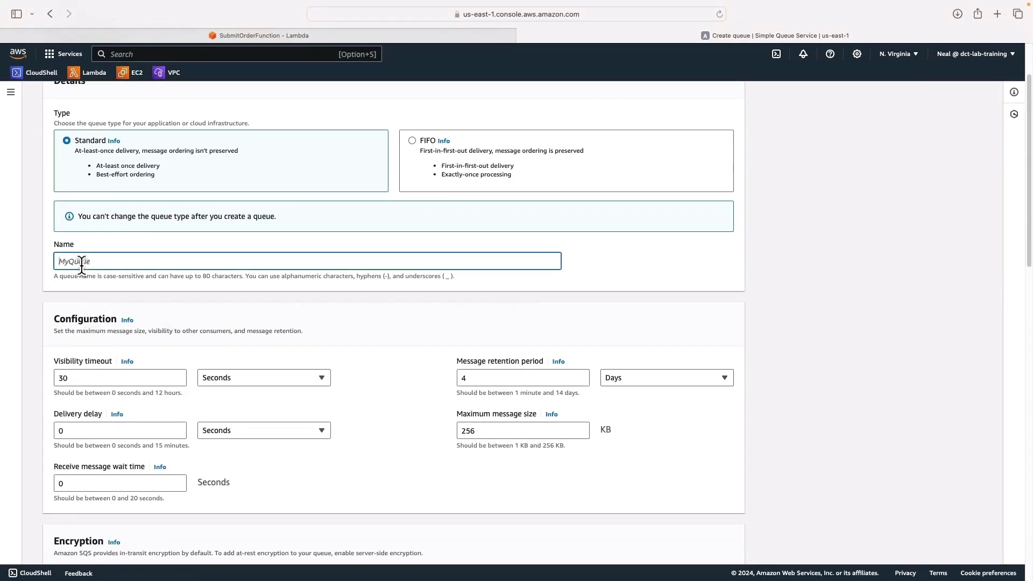
key("super+v")
scroll(262, 395, "down", 7)
scroll(262, 395, "down", 9)
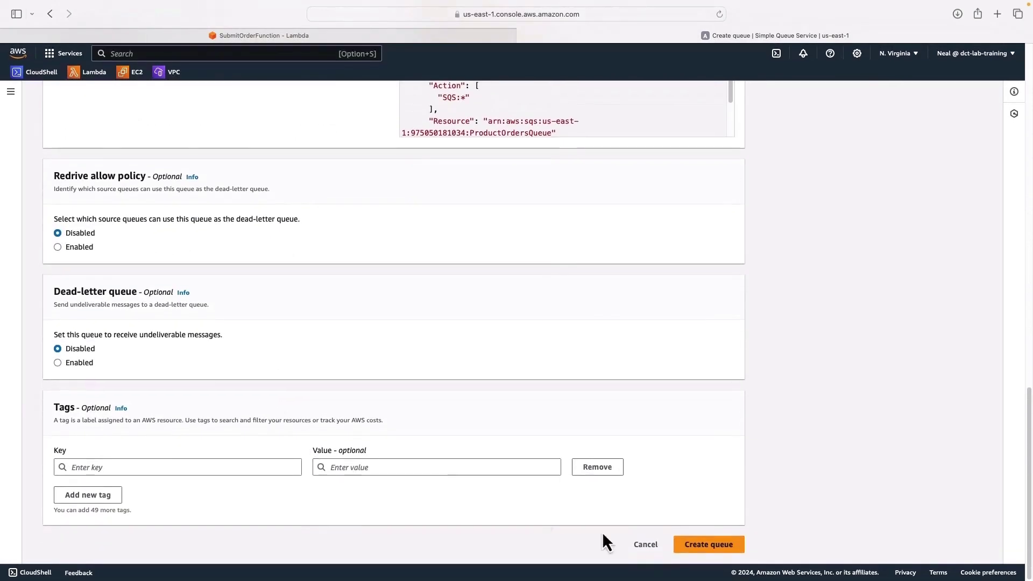
left_click(719, 556)
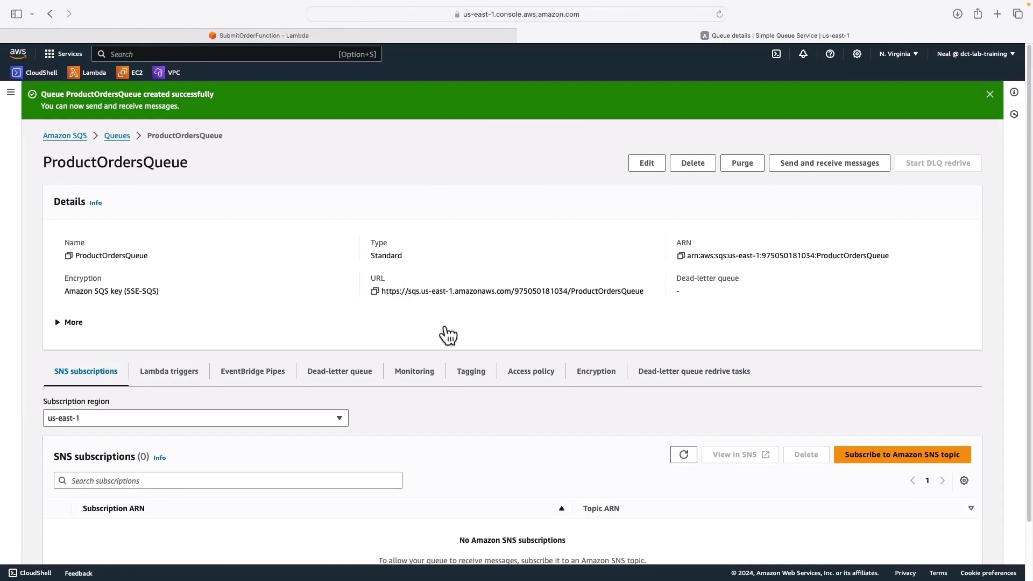
Step: Copy the ProductOrdersQueue URL into the queue_url value on line 5 of SubmitOrderFunction's code and deploy the function
left_click(375, 291)
left_click(210, 36)
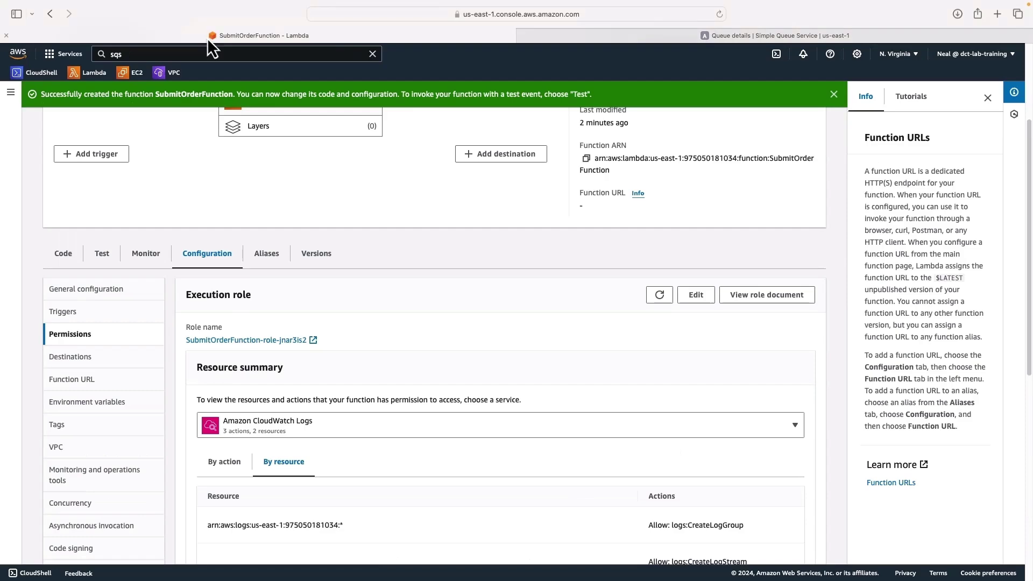
scroll(239, 323, "down", 1)
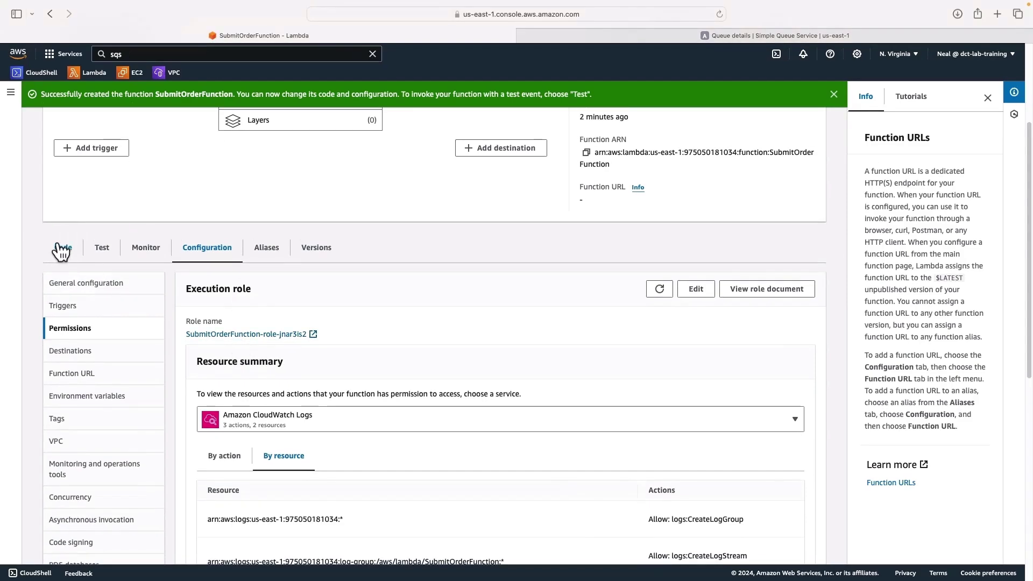
left_click(61, 248)
scroll(225, 396, "down", 2)
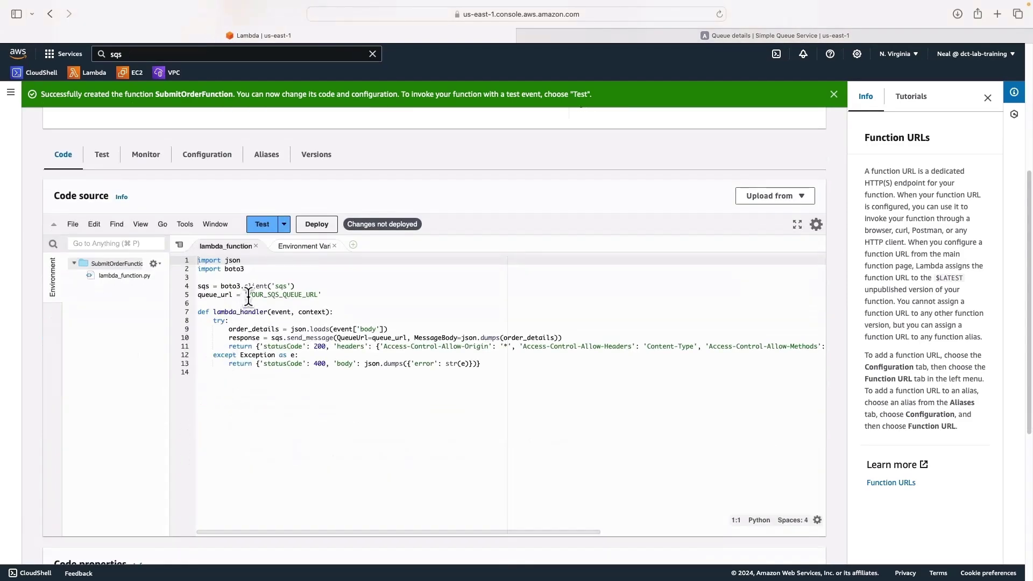
left_click_drag(248, 297, 317, 295)
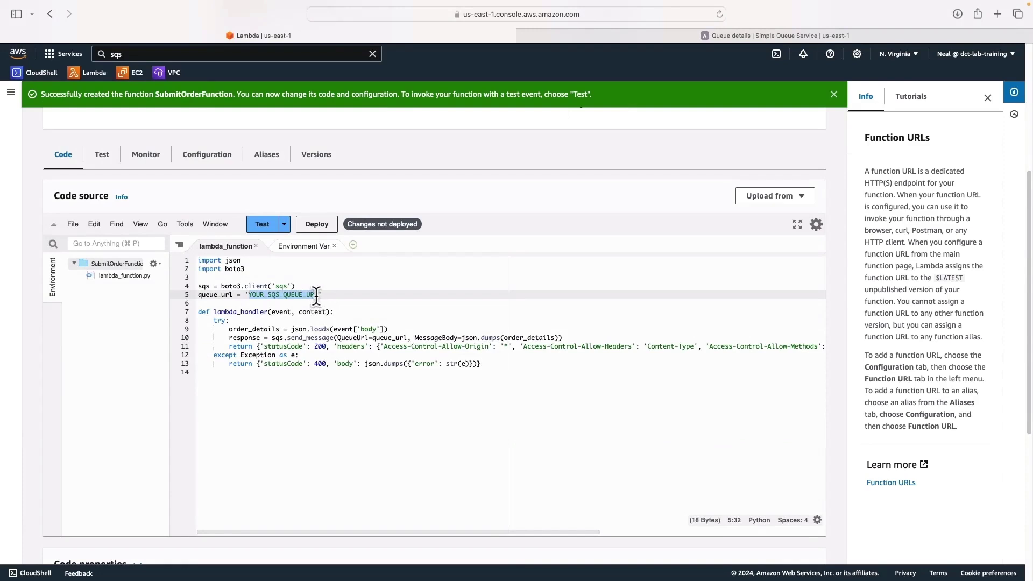
key("super+v")
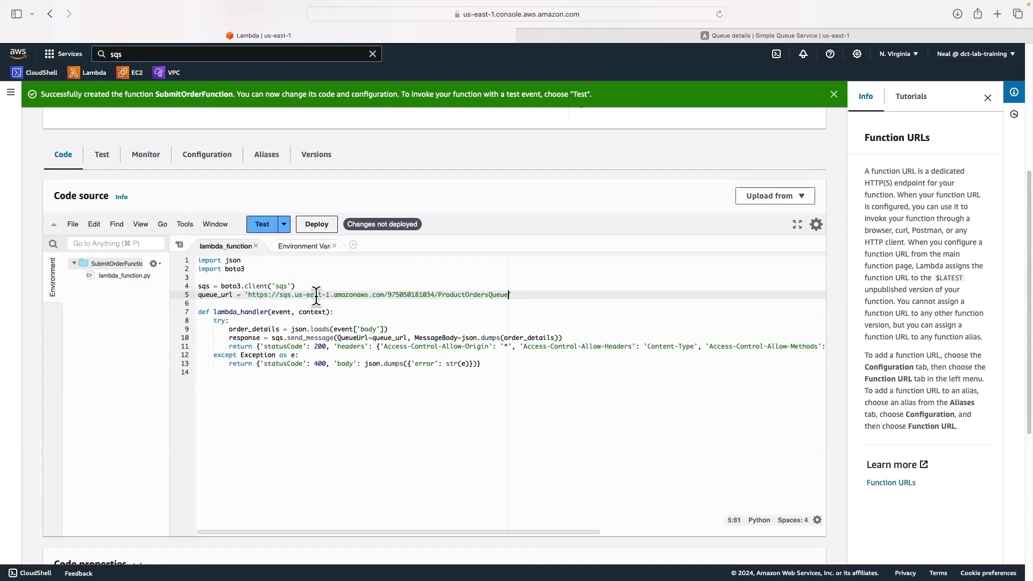
left_click(312, 225)
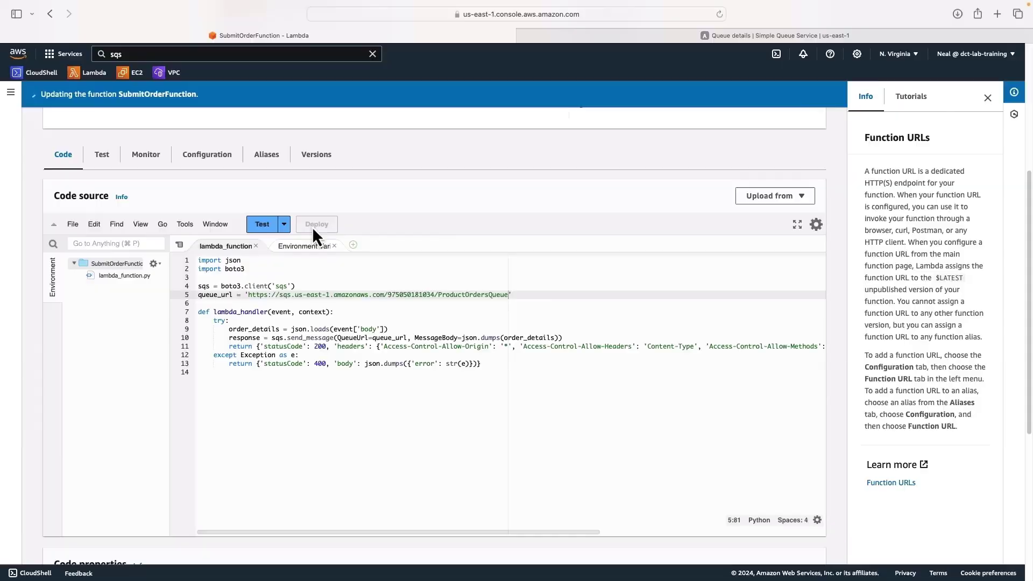
Step: Switch to VS Code and copy the JSON test event for Test Product with quantity 3 from section 3 of the instructions
key("super+Tab")
scroll(312, 225, "down", 5)
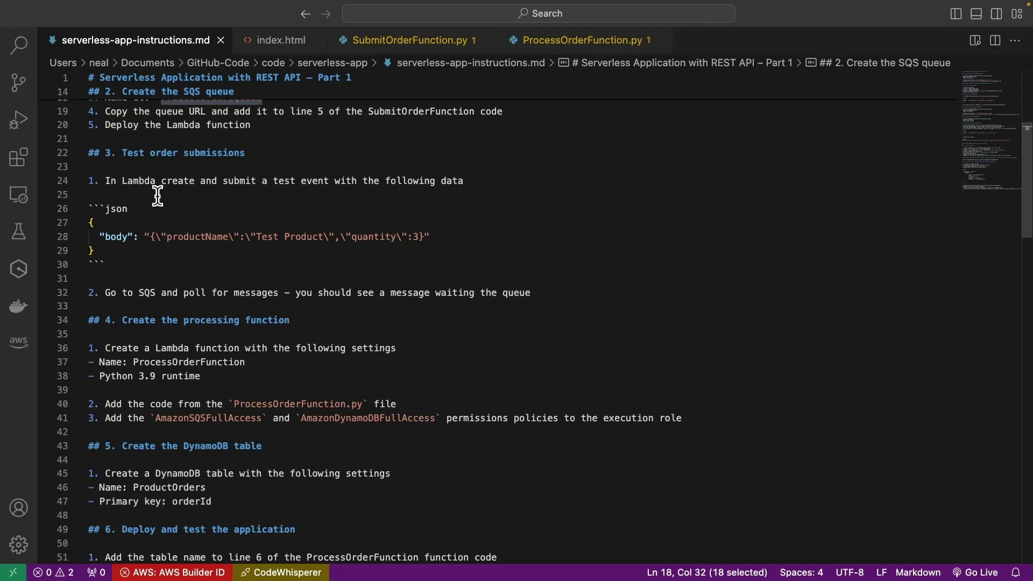
left_click_drag(96, 251, 62, 225)
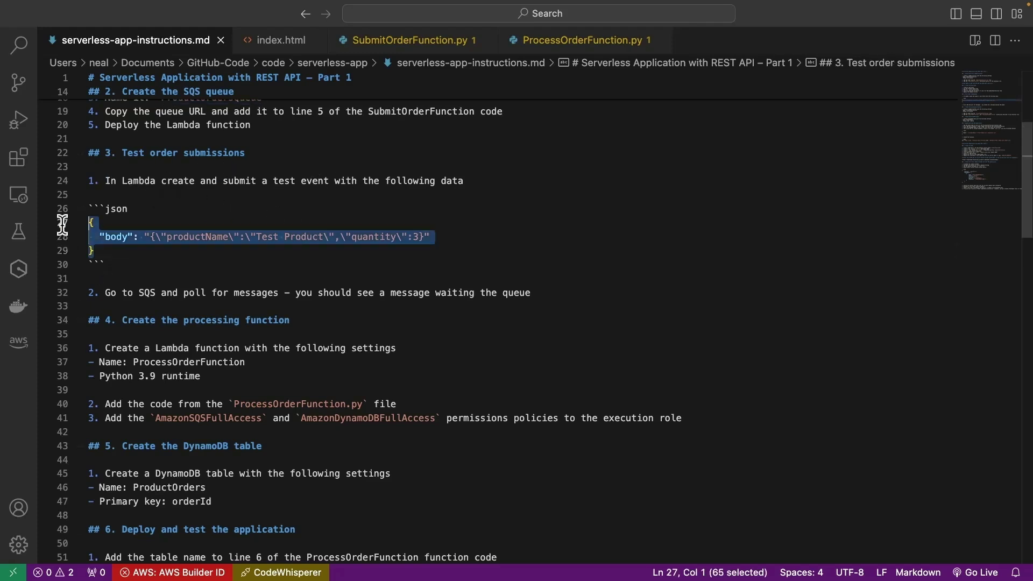
left_click(144, 236)
left_click_drag(251, 237, 334, 236)
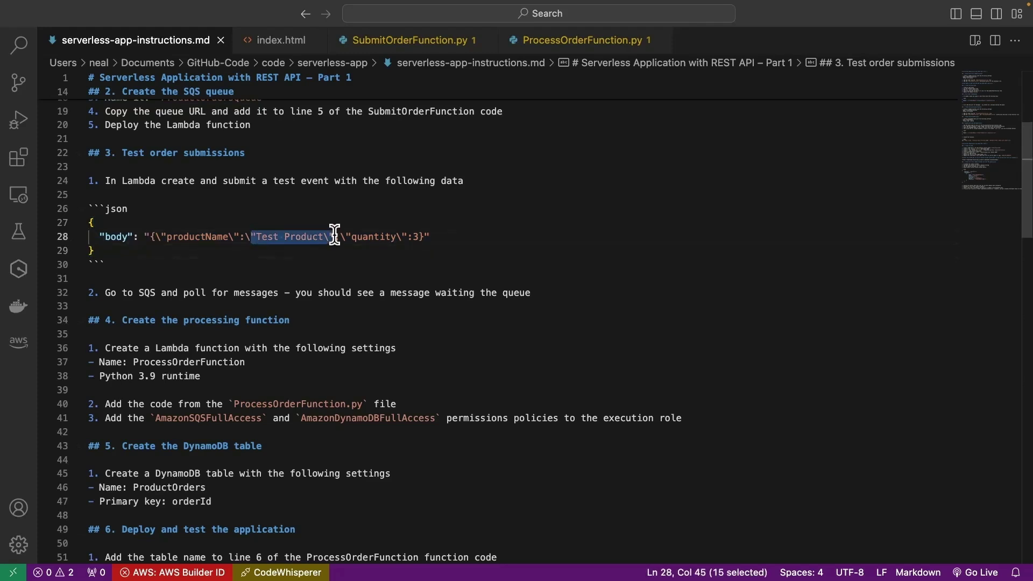
left_click_drag(101, 251, 71, 221)
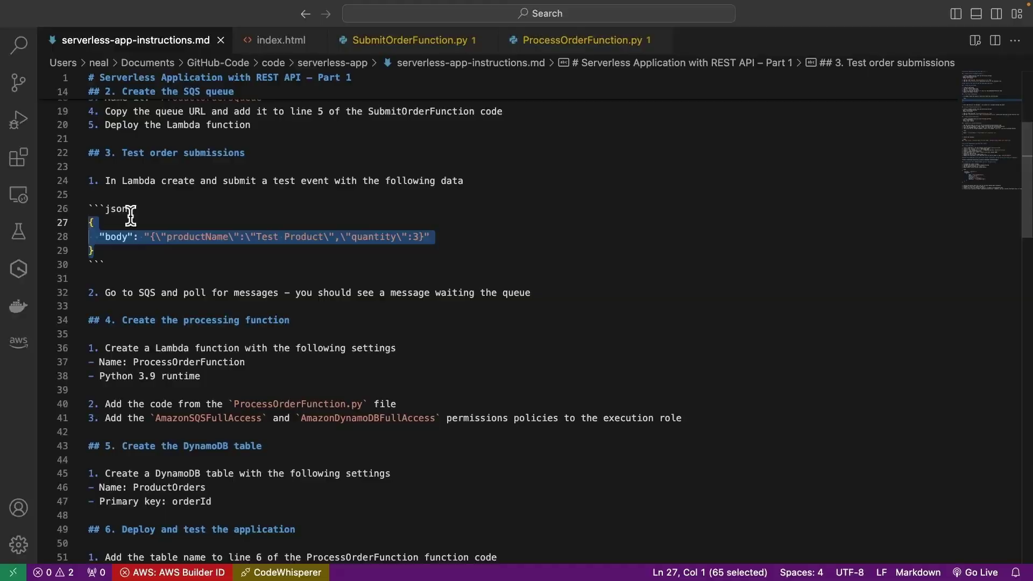
Step: Back in the browser, create and save a SubmitOrderFunction test event named testorder, replacing its sample JSON with the copied order body
key("super+Tab")
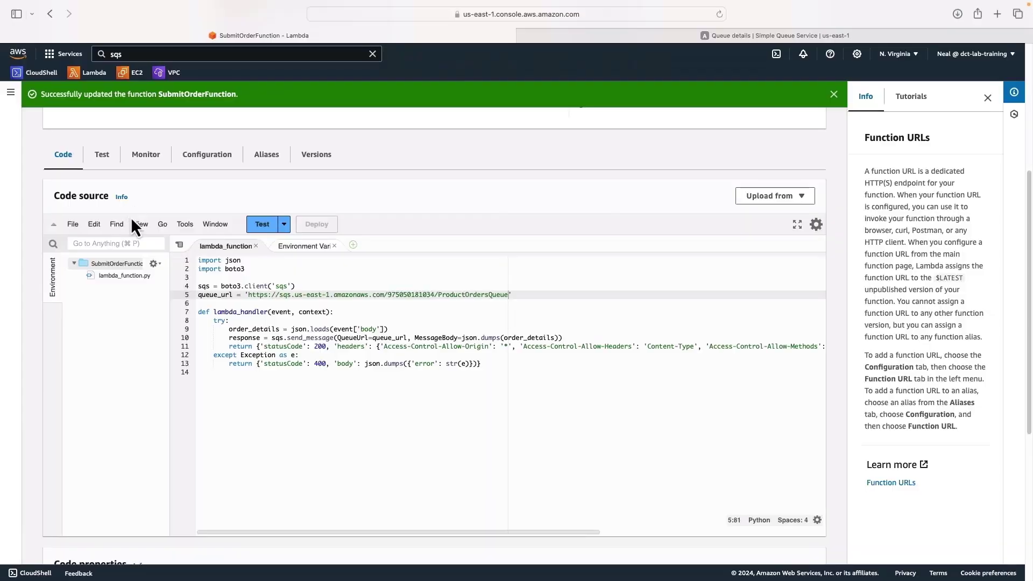
left_click(101, 156)
scroll(129, 364, "down", 3)
left_click(69, 274)
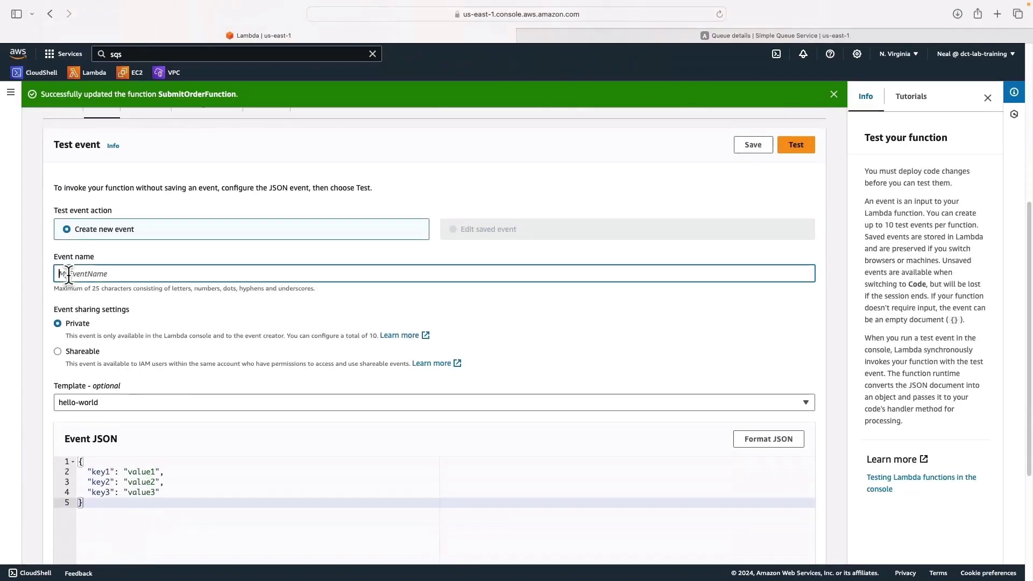
type("testorder")
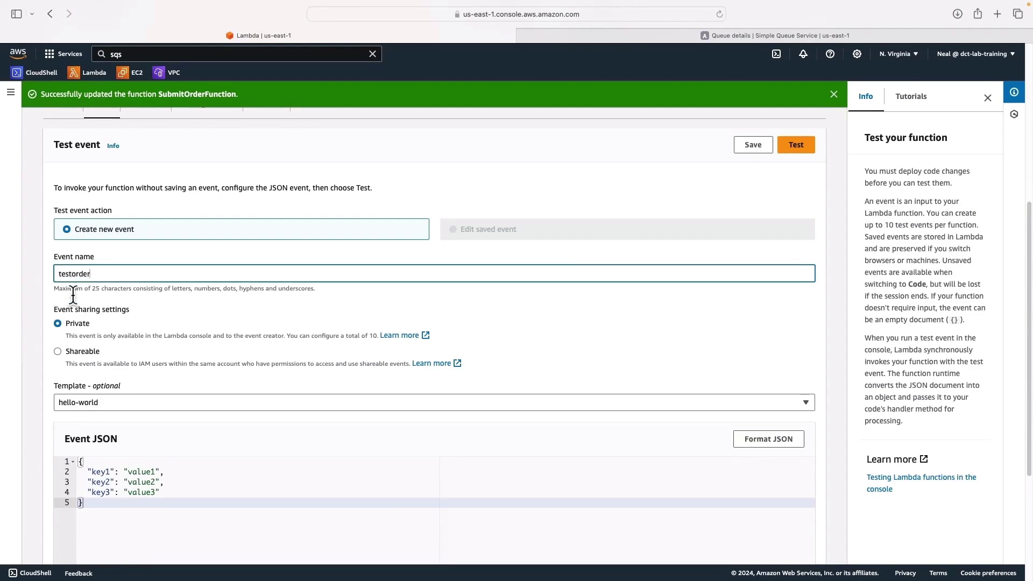
scroll(101, 412, "down", 3)
left_click_drag(147, 421, 51, 311)
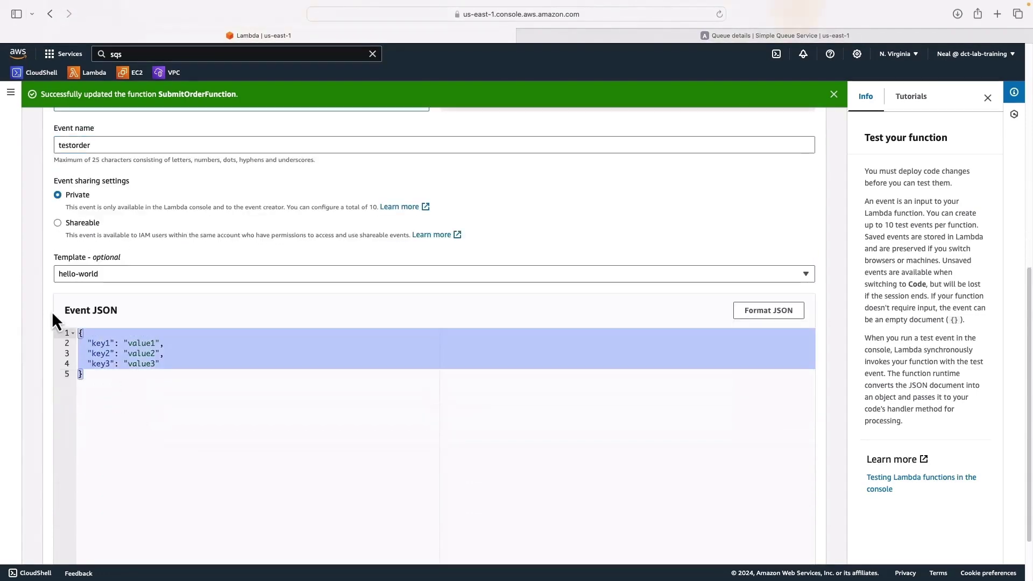
key("super+v")
scroll(572, 303, "up", 5)
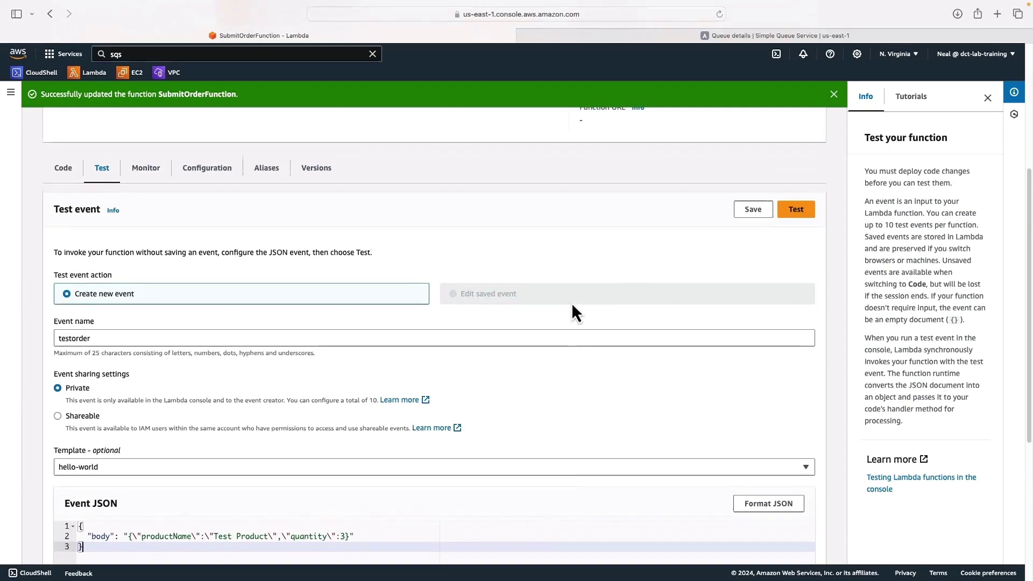
left_click(748, 213)
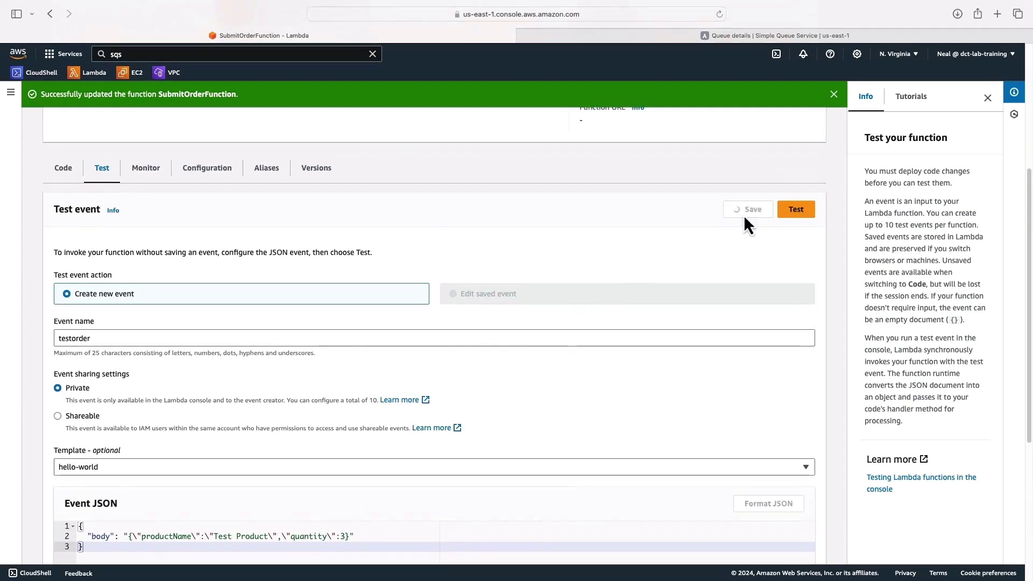
Step: Run the testorder event on SubmitOrderFunction and review the returned response, summary and log output in the execution details
left_click(799, 215)
left_click(86, 223)
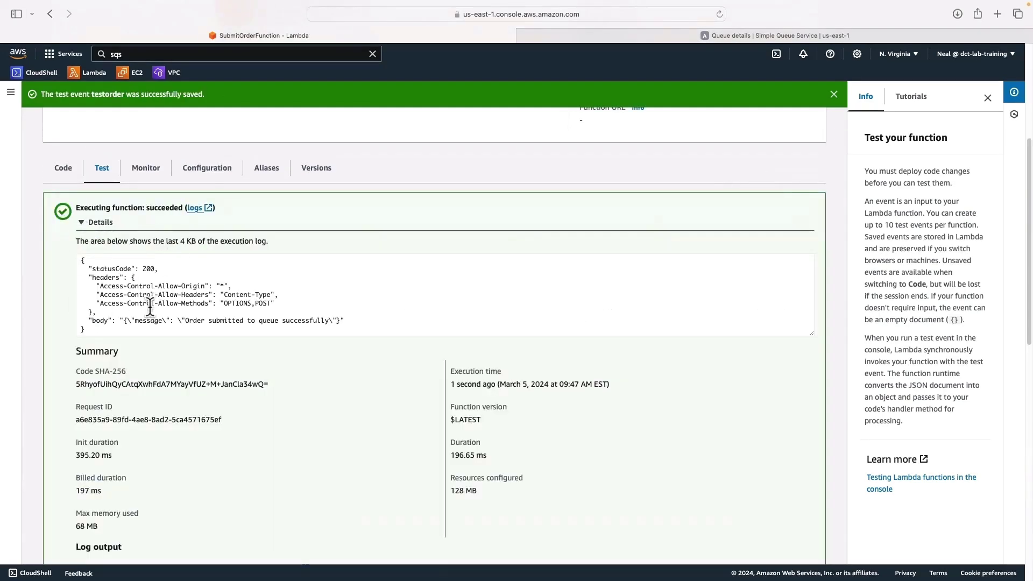
left_click_drag(145, 328, 79, 256)
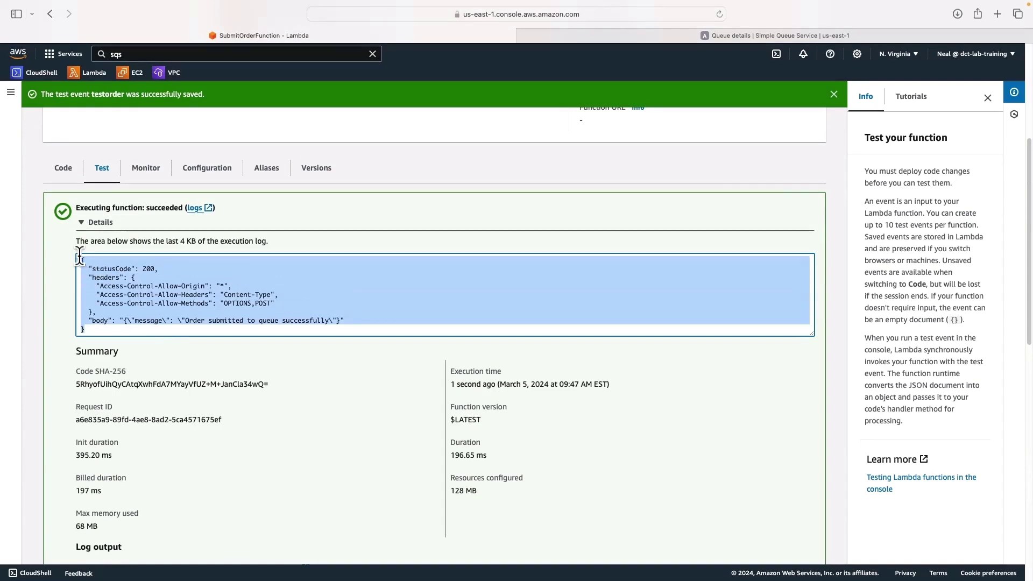
scroll(261, 361, "down", 3)
left_click(190, 258)
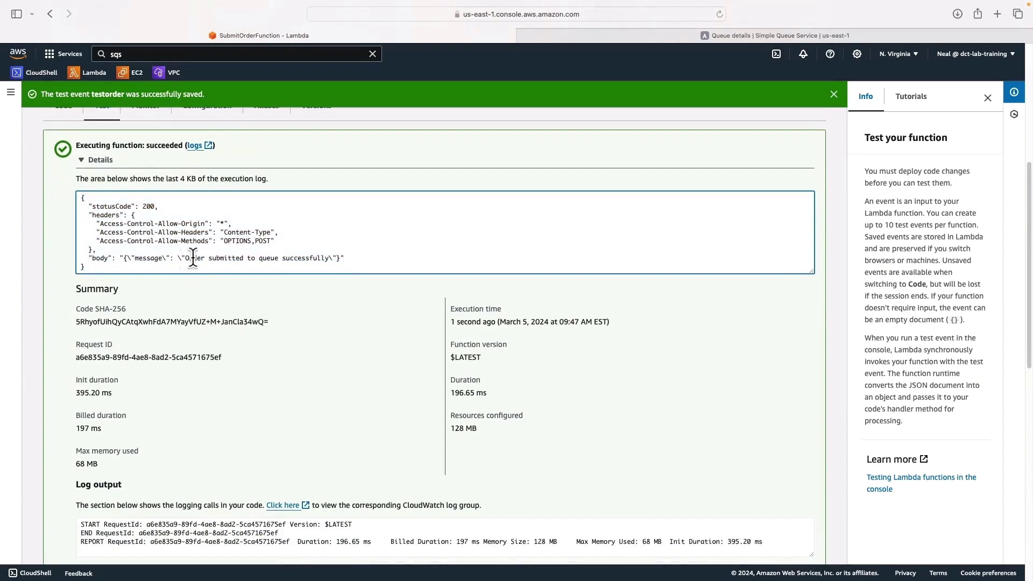
left_click_drag(185, 258, 325, 258)
scroll(327, 260, "down", 4)
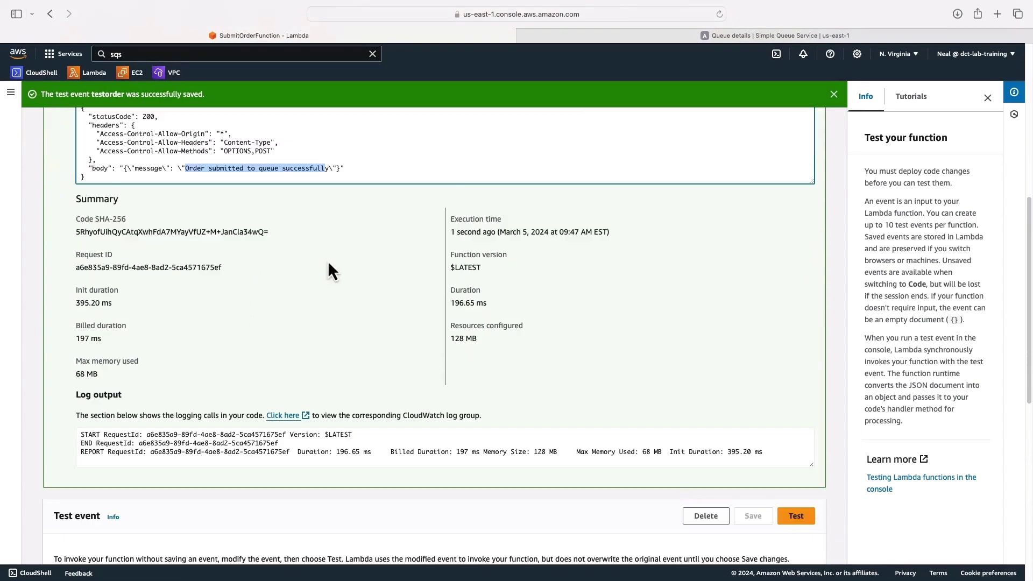
Step: Go to ProductOrdersQueue's send and receive page in SQS and poll the queue for messages
left_click(631, 37)
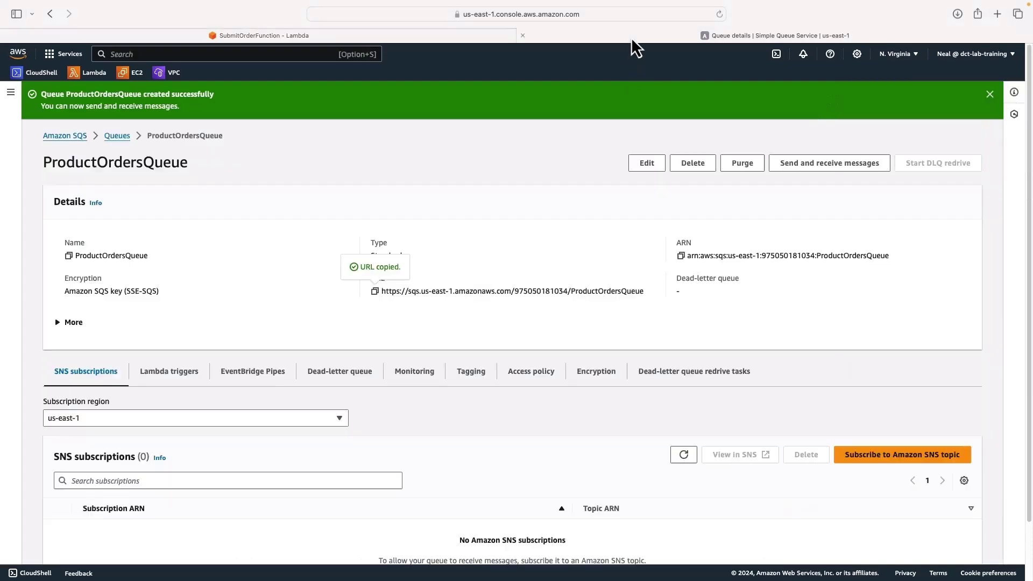
left_click(820, 166)
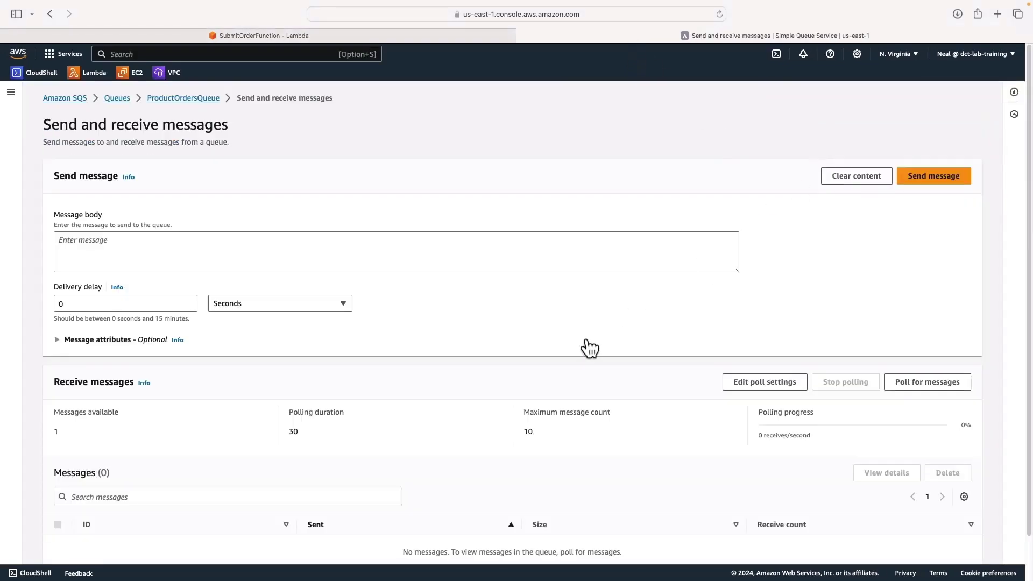
scroll(583, 348, "down", 2)
left_click(923, 335)
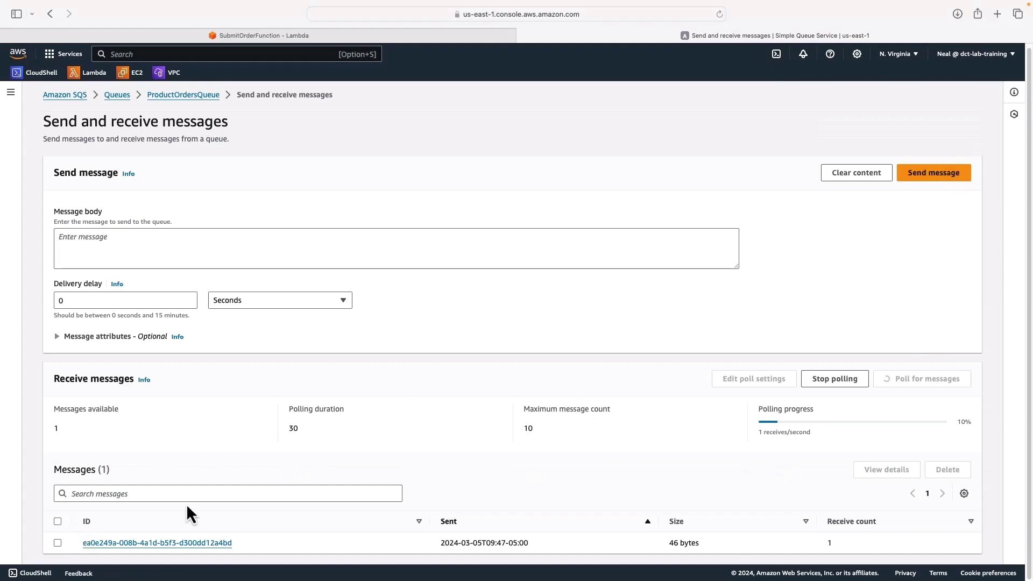
Step: Open the received queue message, examine its body and details, and close it
left_click(174, 543)
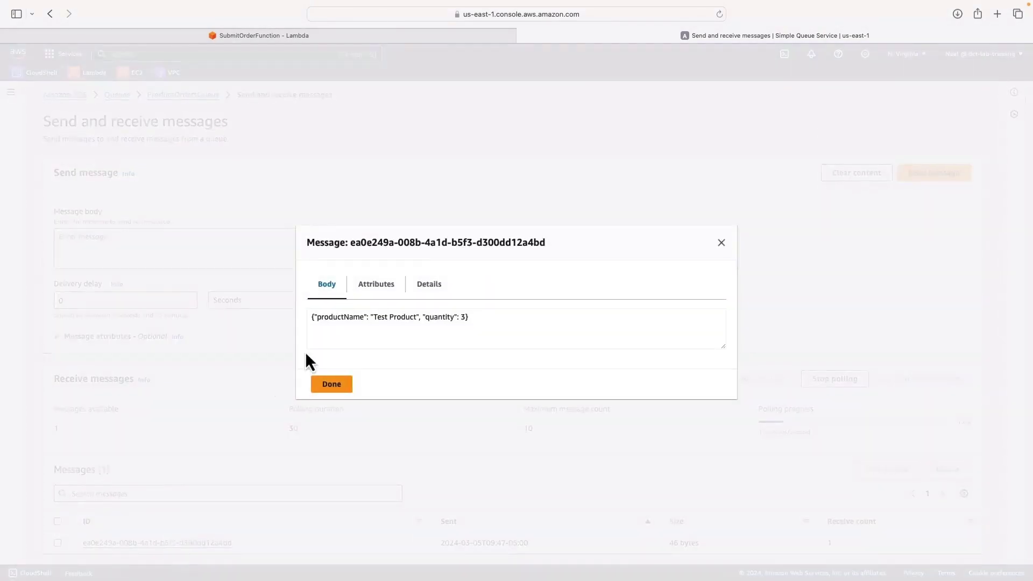
left_click_drag(488, 325, 314, 302)
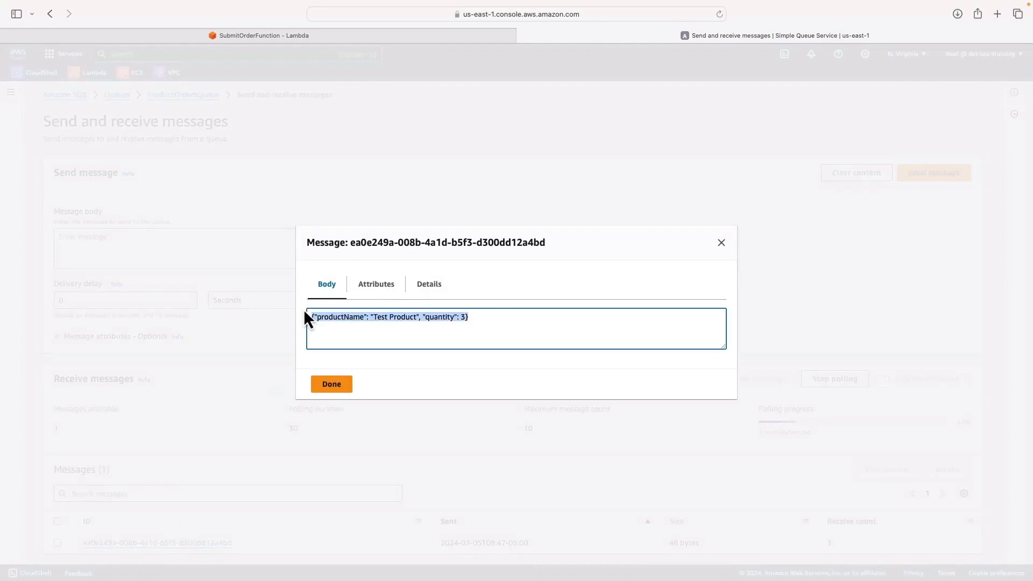
left_click(365, 287)
left_click(429, 262)
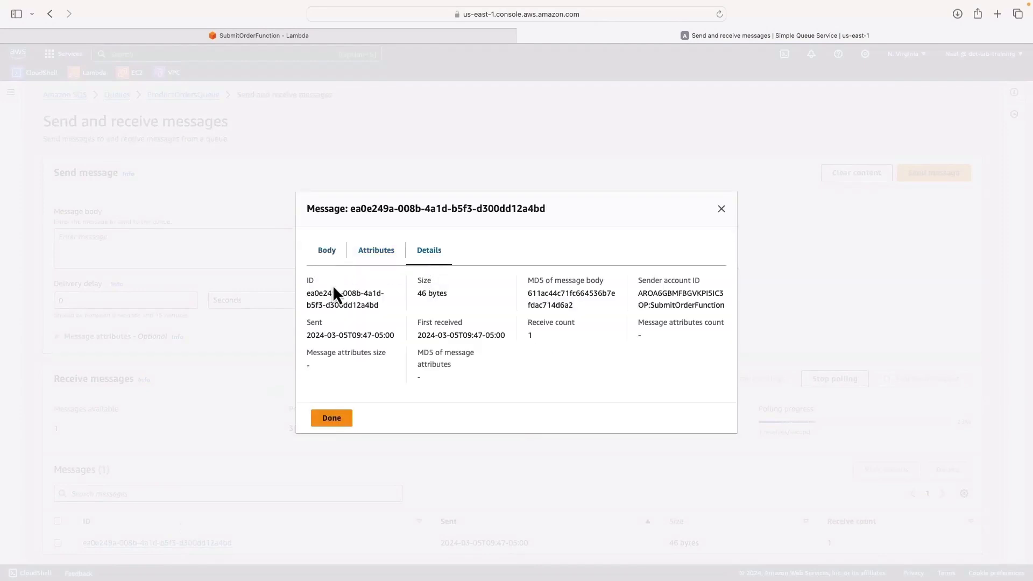
left_click(318, 252)
left_click_drag(498, 330, 279, 311)
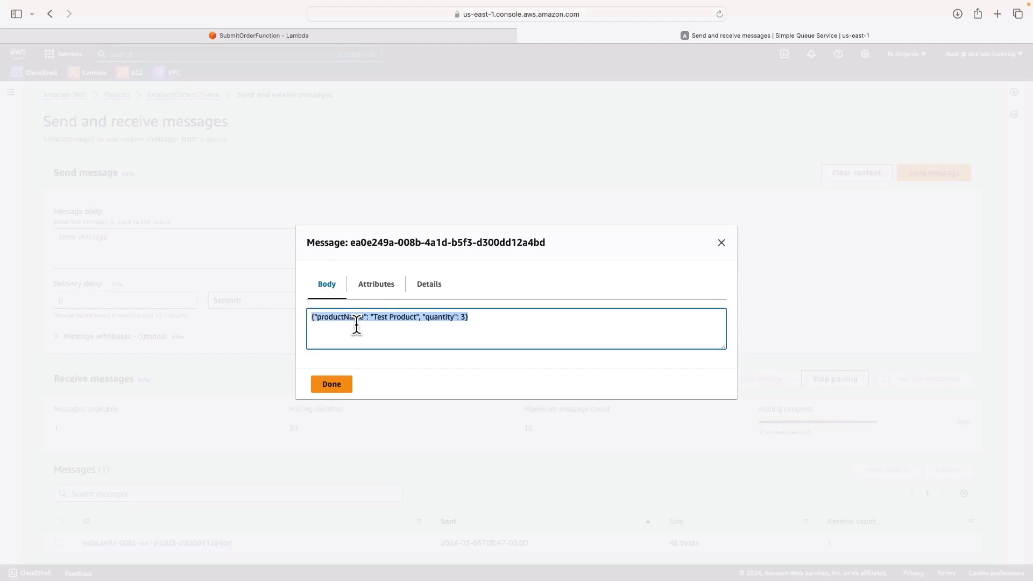
left_click(331, 383)
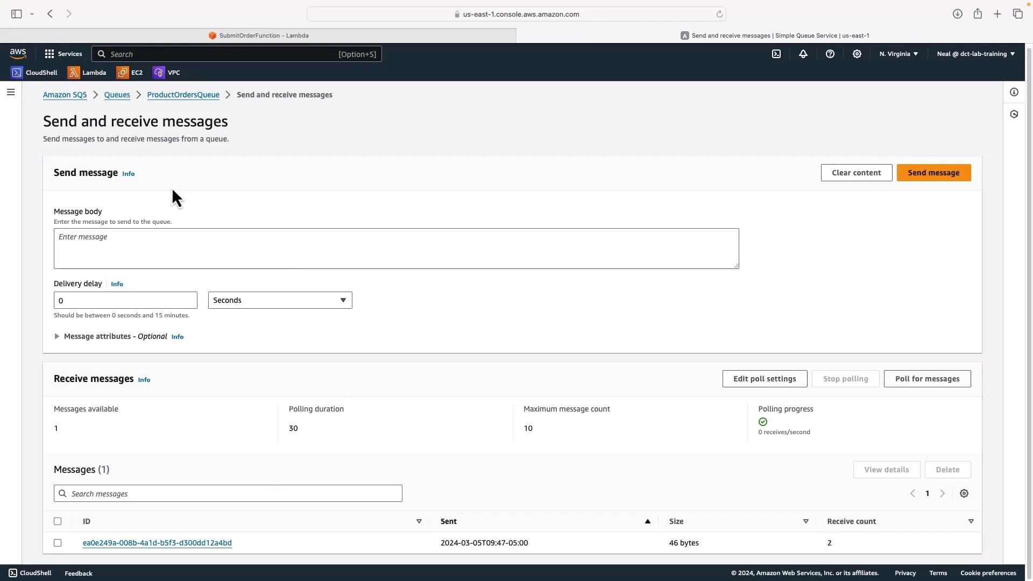
Step: Switch to the instructions in VS Code and copy the function name ProcessOrderFunction from the section on creating the processing function
key("super+Tab")
scroll(166, 239, "down", 2)
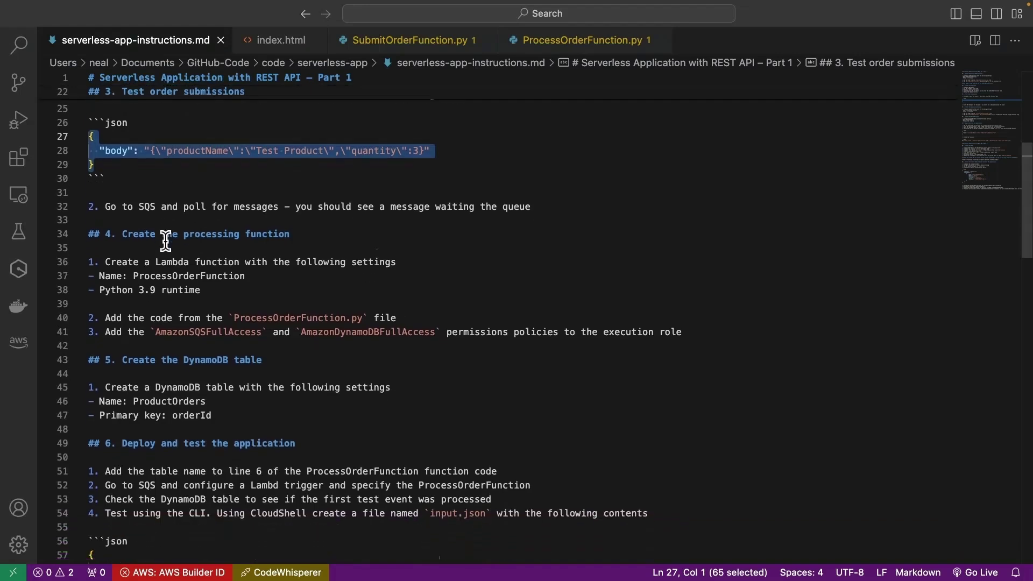
left_click_drag(532, 183, 463, 184)
scroll(198, 205, "down", 1)
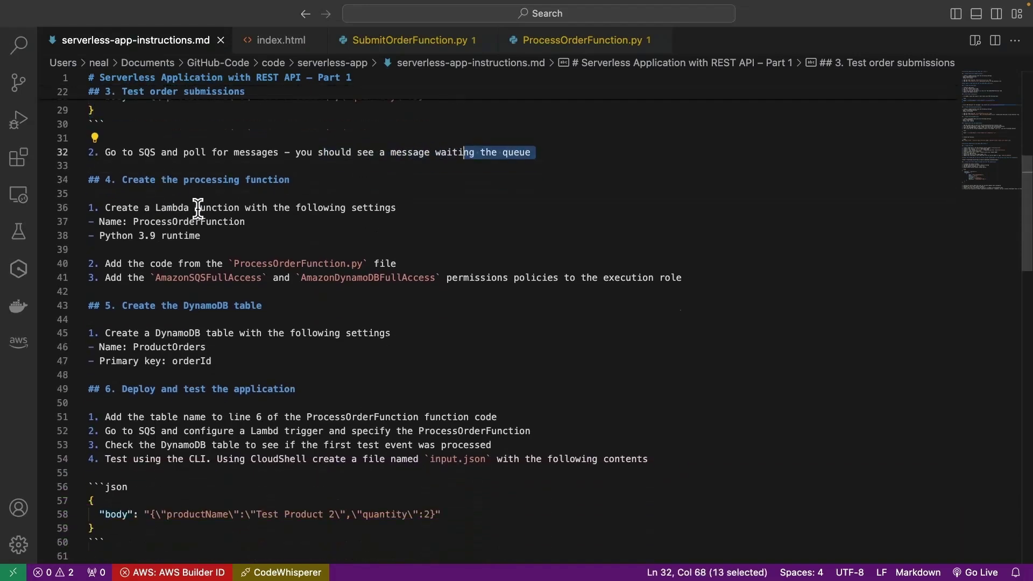
left_click(197, 209)
left_click_drag(134, 222, 246, 222)
key("super+c")
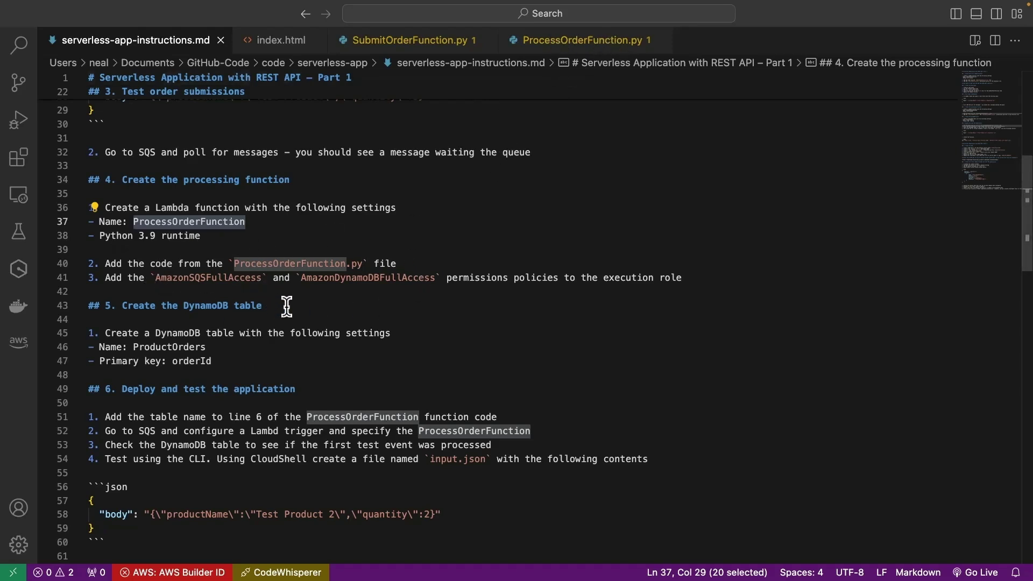
Step: Back in the browser, create a Lambda function from scratch with the copied name ProcessOrderFunction and the Python 3.9 runtime
key("super+Tab")
left_click(201, 35)
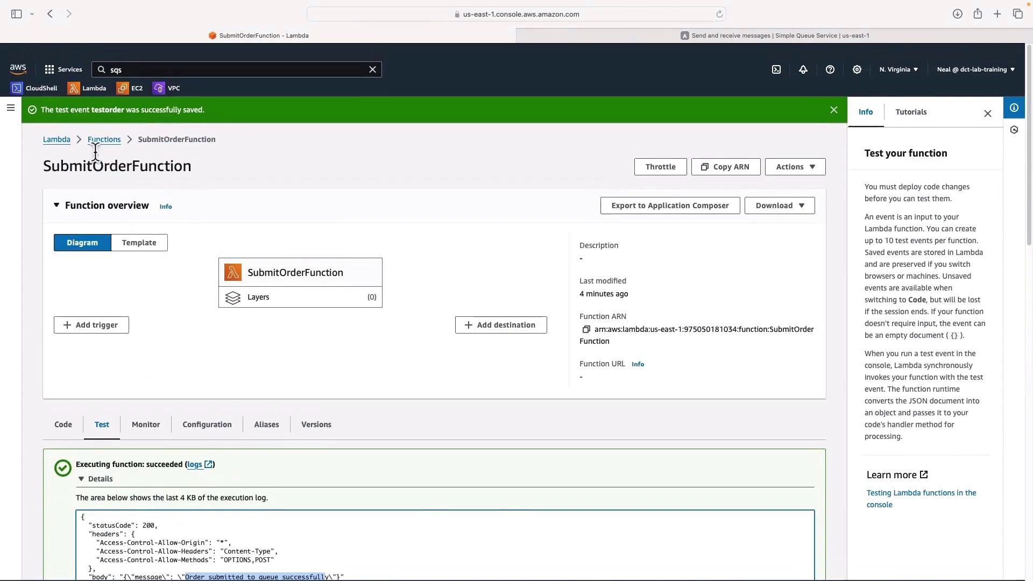
scroll(95, 151, "down", 1)
left_click(104, 139)
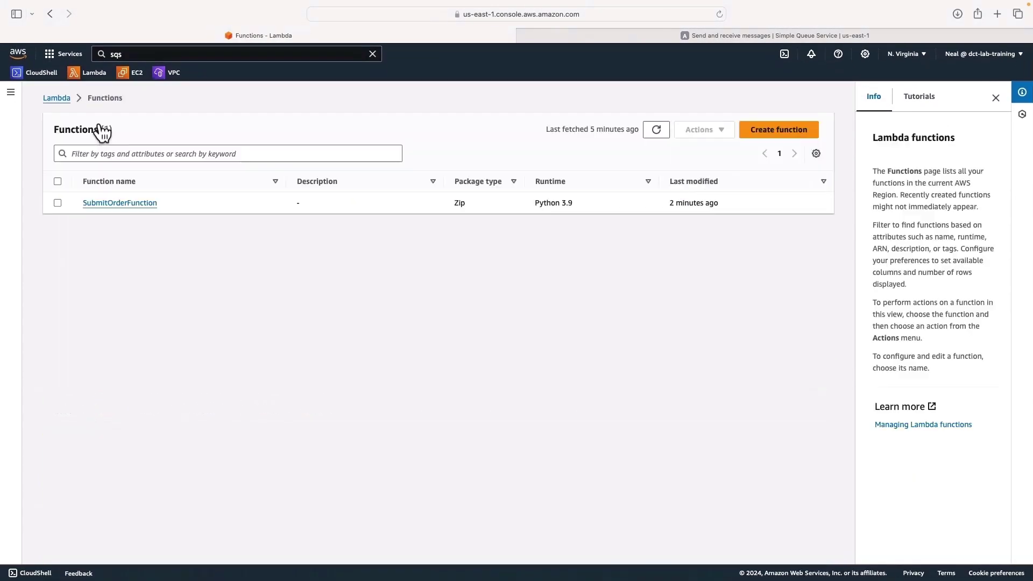
left_click(763, 134)
left_click(164, 285)
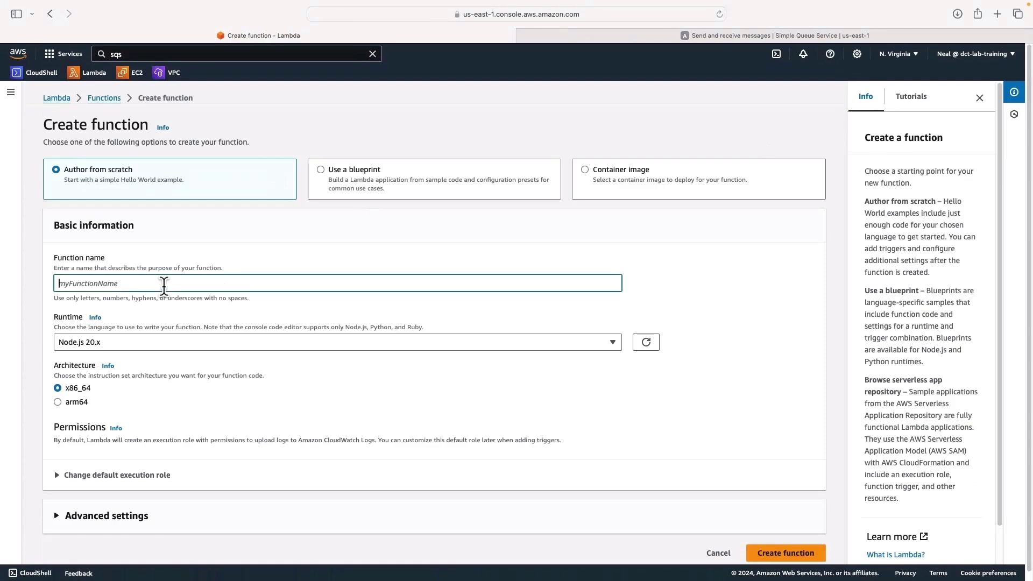
key("super+v")
left_click(158, 340)
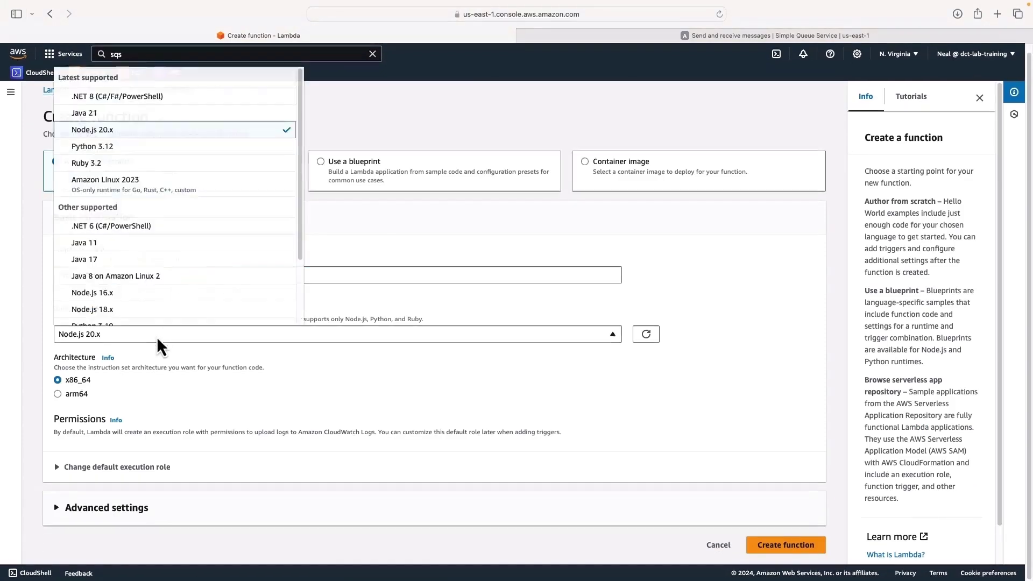
scroll(102, 268, "down", 3)
scroll(108, 275, "up", 1)
left_click(111, 284)
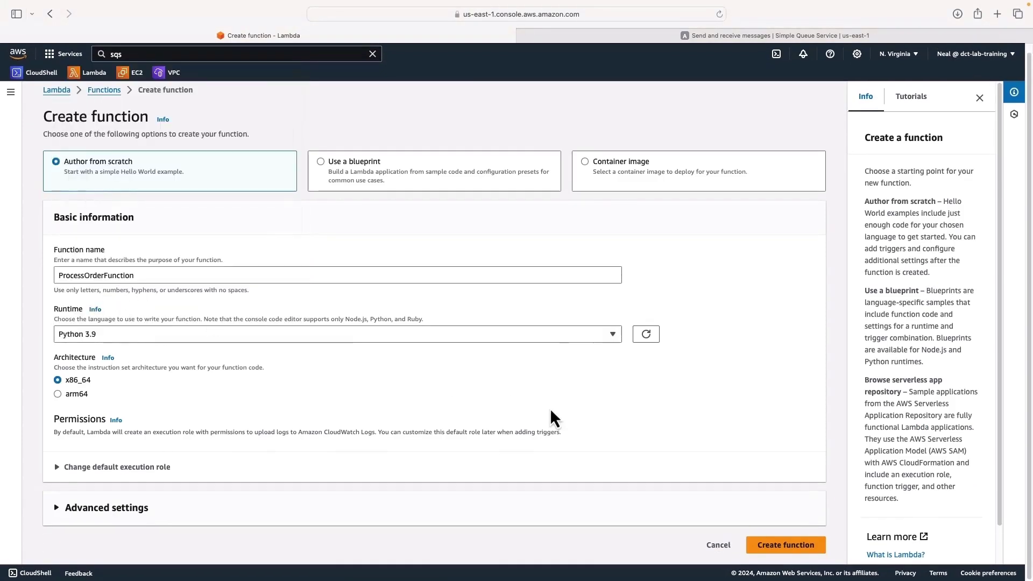
left_click(780, 544)
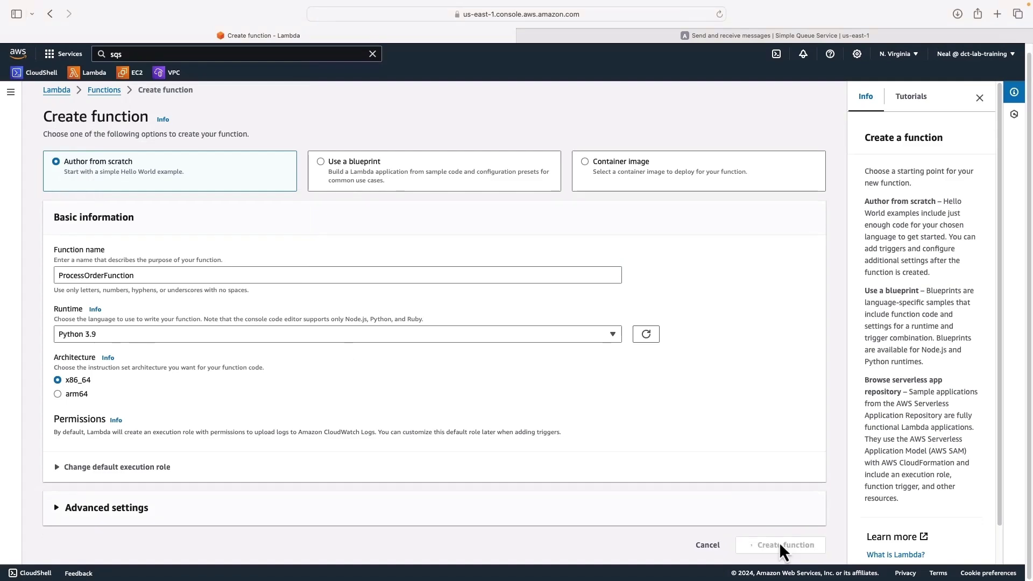
Step: Switch to VS Code and copy the entire code of ProcessOrderFunction.py
key("super+Tab")
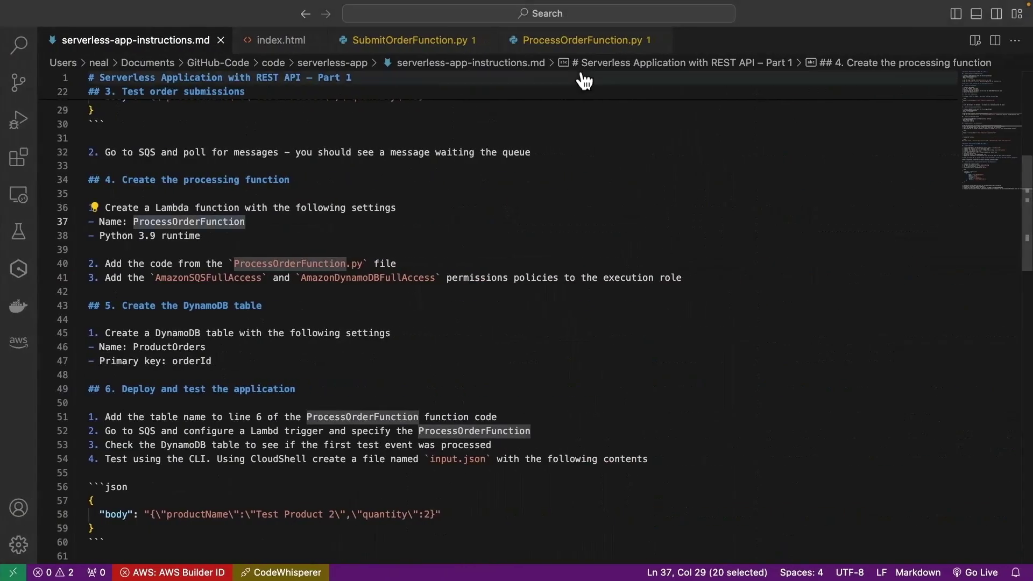
left_click(582, 40)
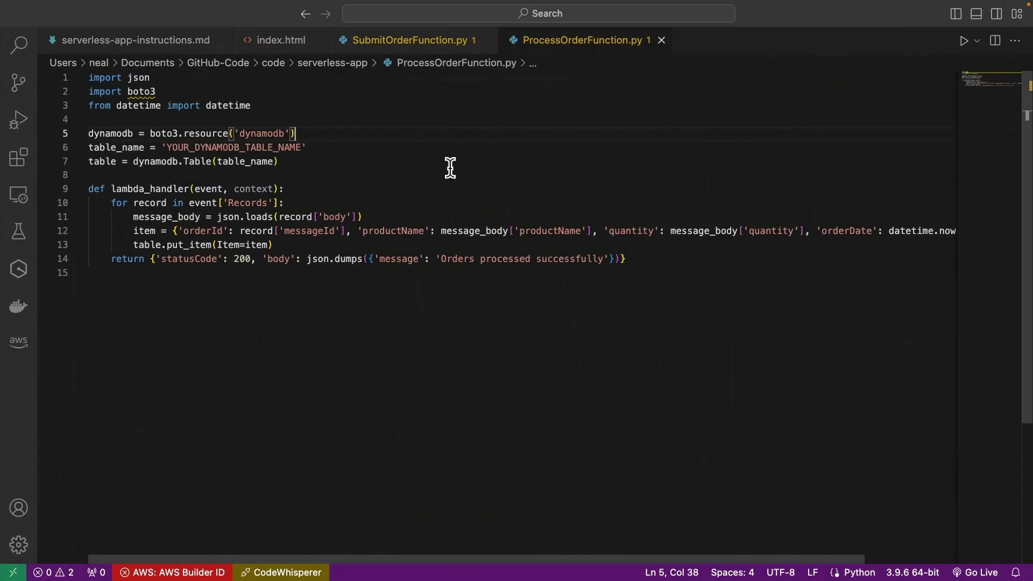
key("super+a")
key("super+c")
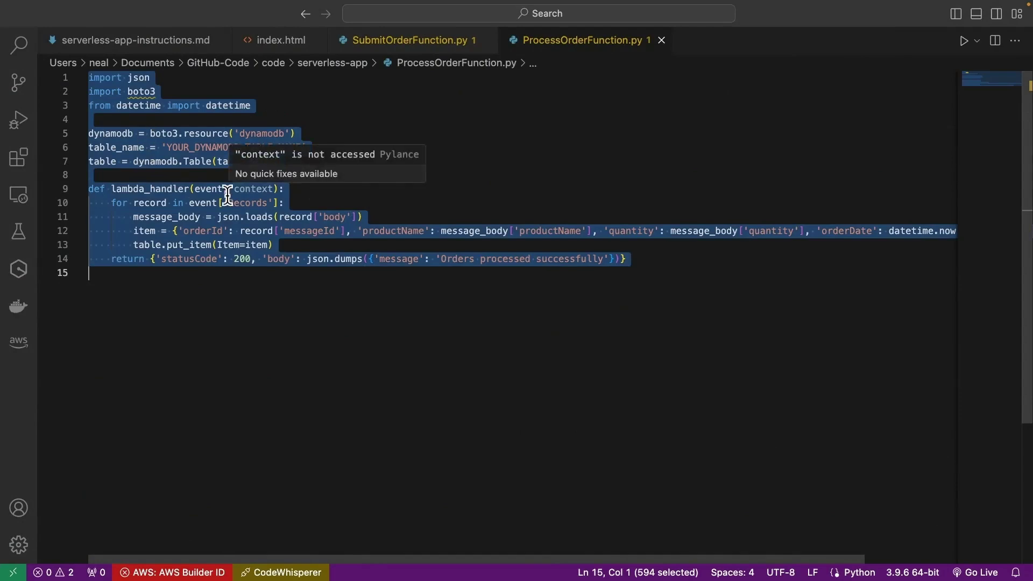
Step: Back in the browser, replace the default lambda_function code of ProcessOrderFunction with the copied code
key("super+Tab")
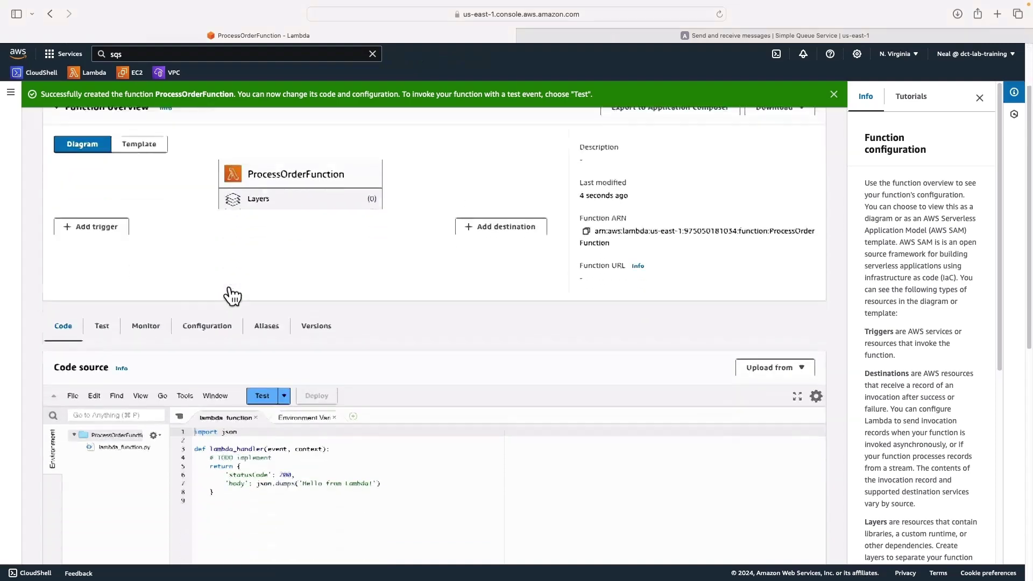
scroll(226, 294, "down", 3)
key("super+a")
key("BackSpace")
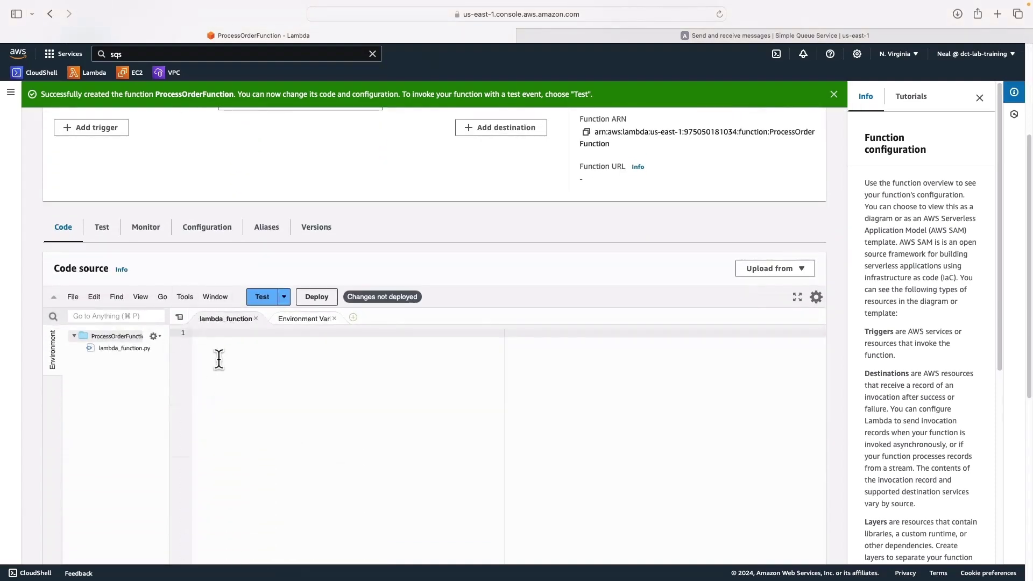
key("super+v")
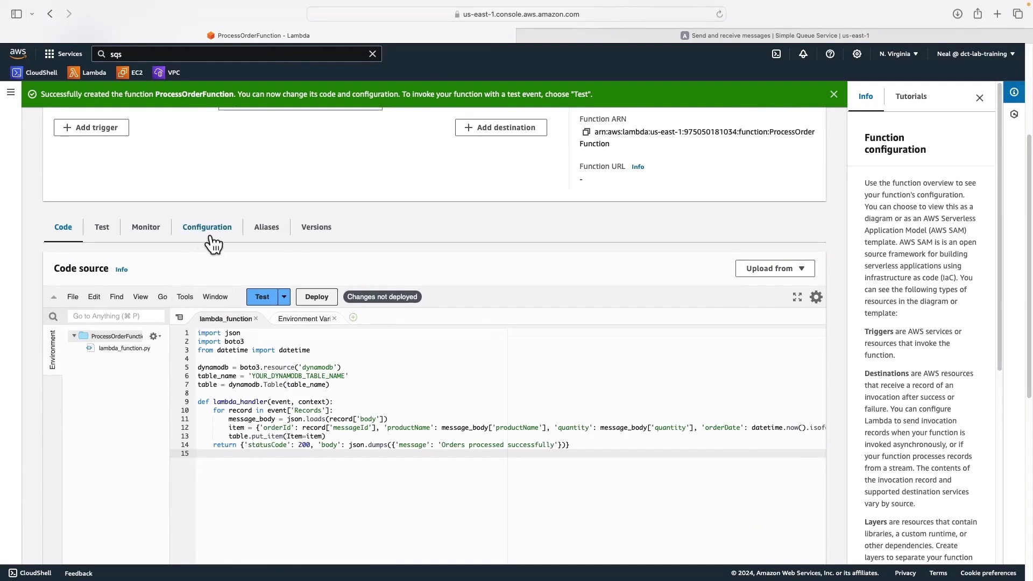
Step: Open ProcessOrderFunction's execution role in IAM and attach the AmazonSQSFullAccess and AmazonDynamoDBFullAccess policies to it
left_click(220, 240)
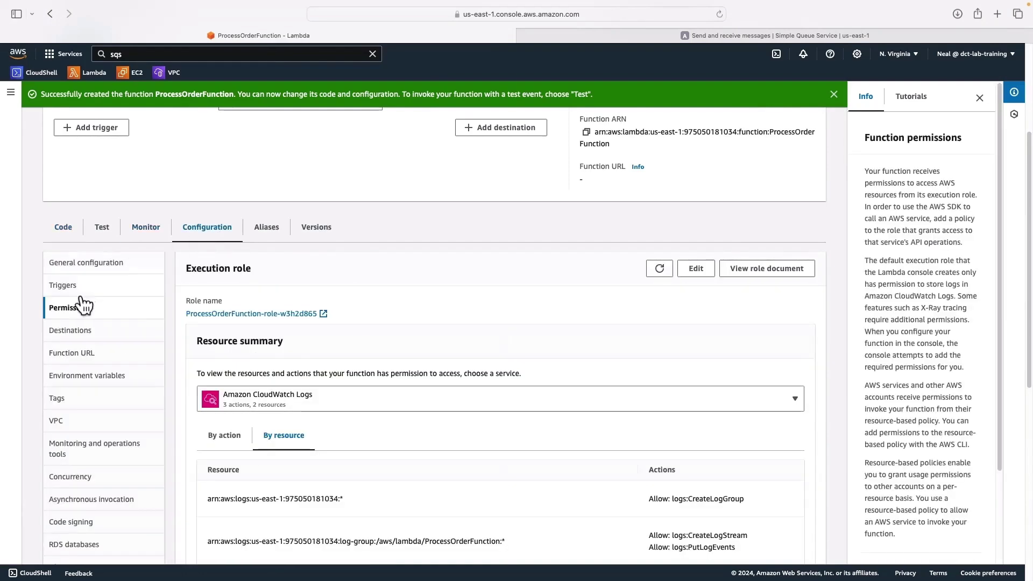
left_click(225, 314)
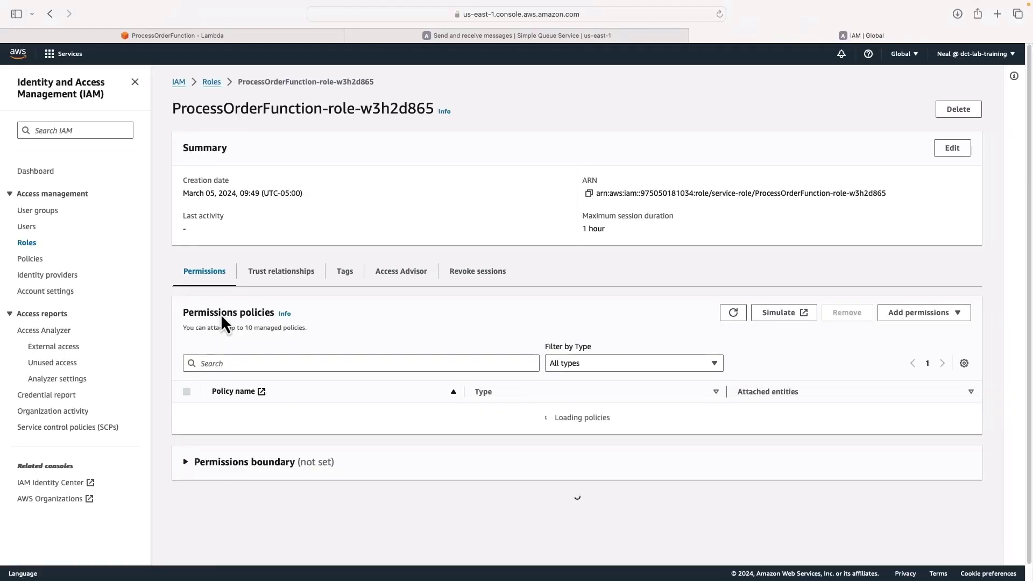
left_click(914, 328)
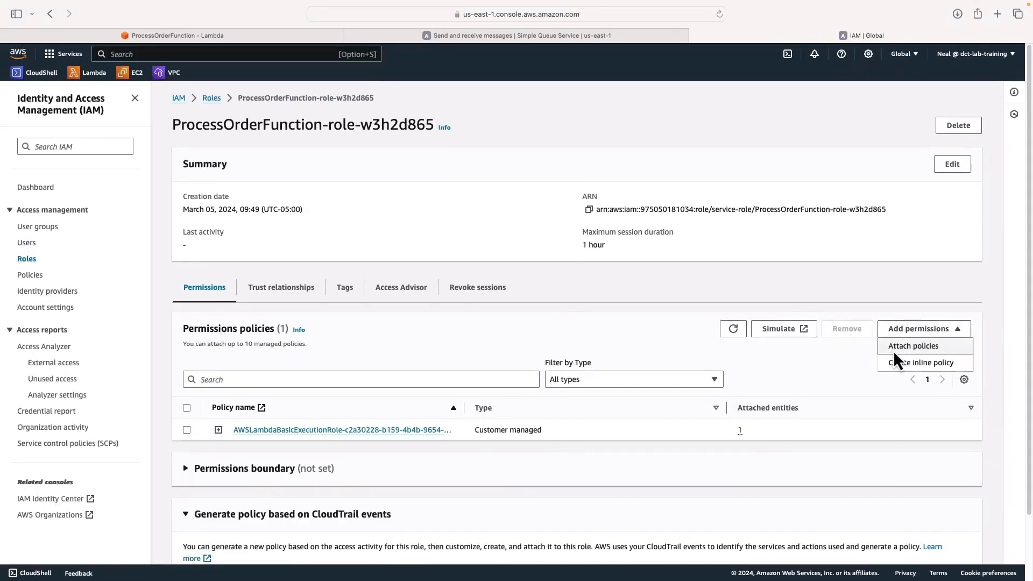
left_click(896, 345)
left_click(115, 244)
type("sqs")
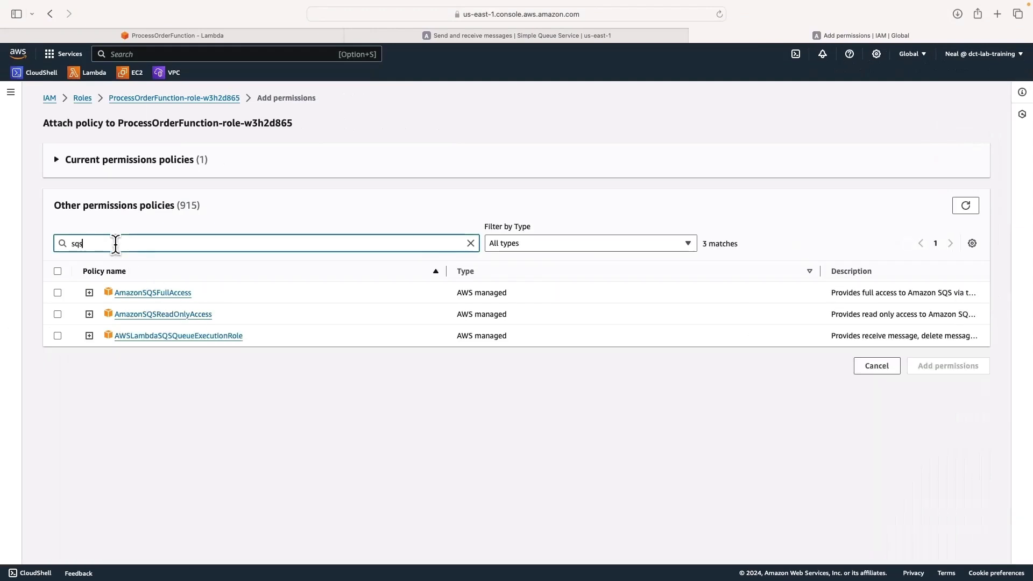
left_click(58, 293)
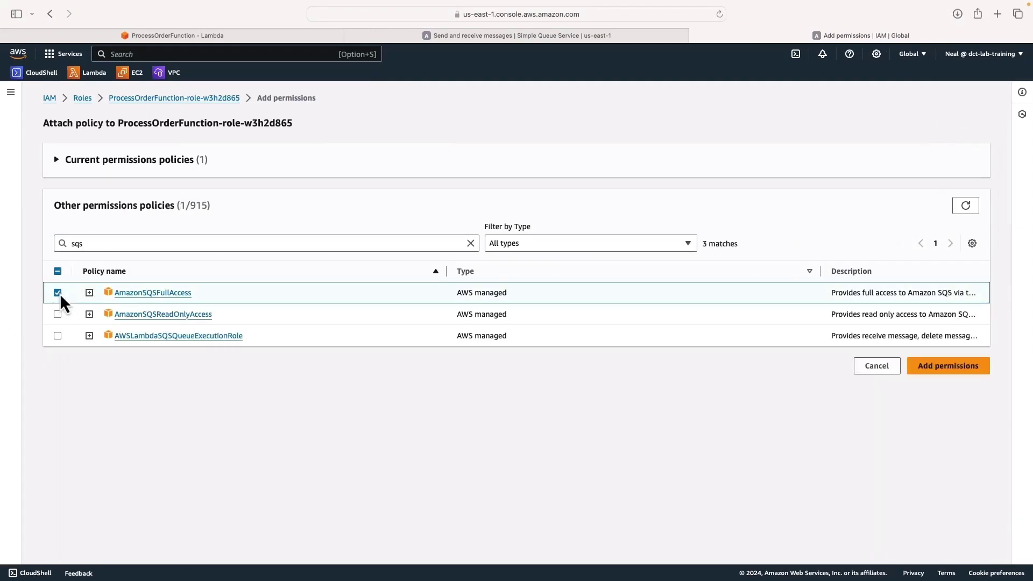
left_click_drag(102, 245, 46, 242)
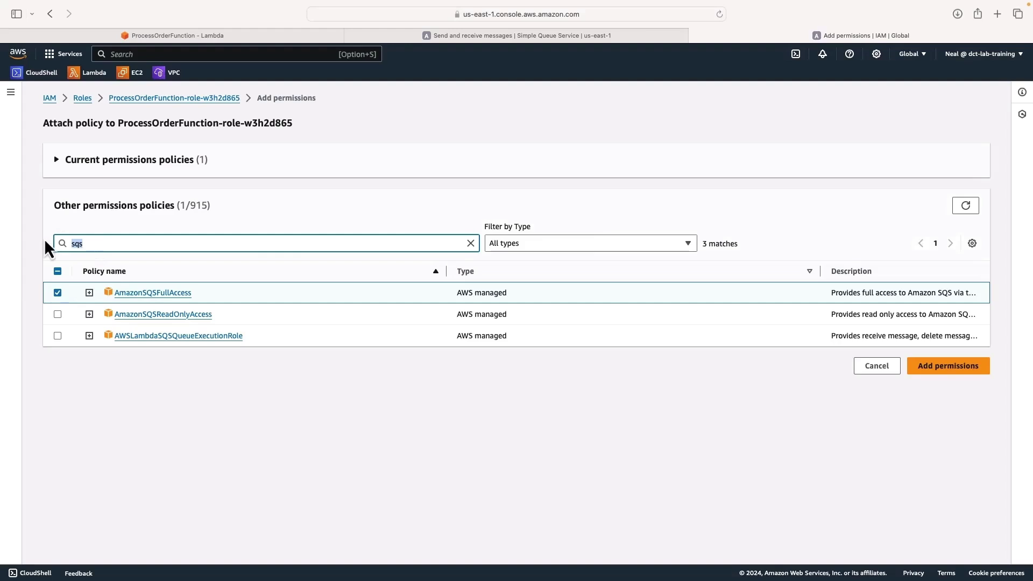
type("dyna")
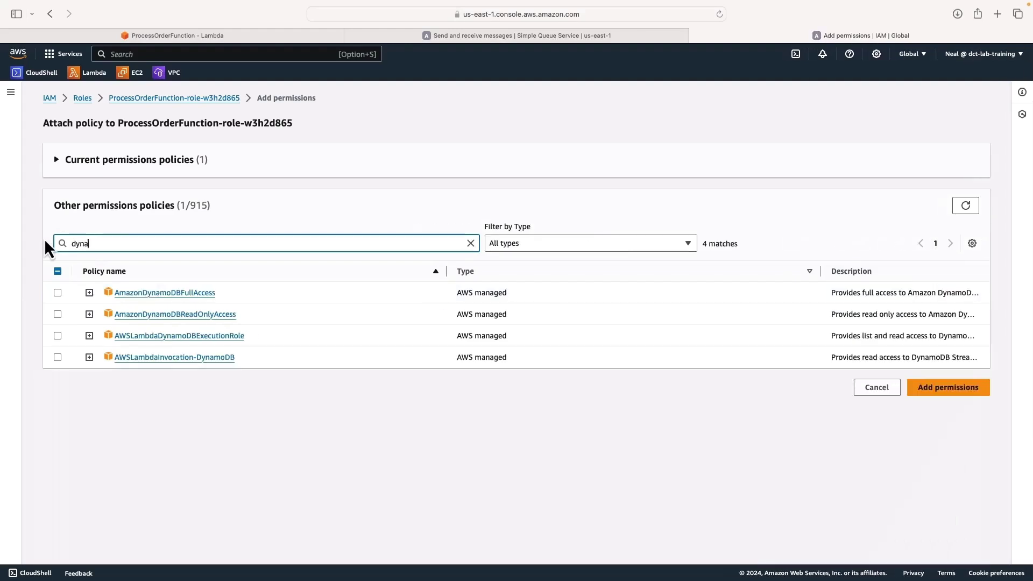
left_click(57, 293)
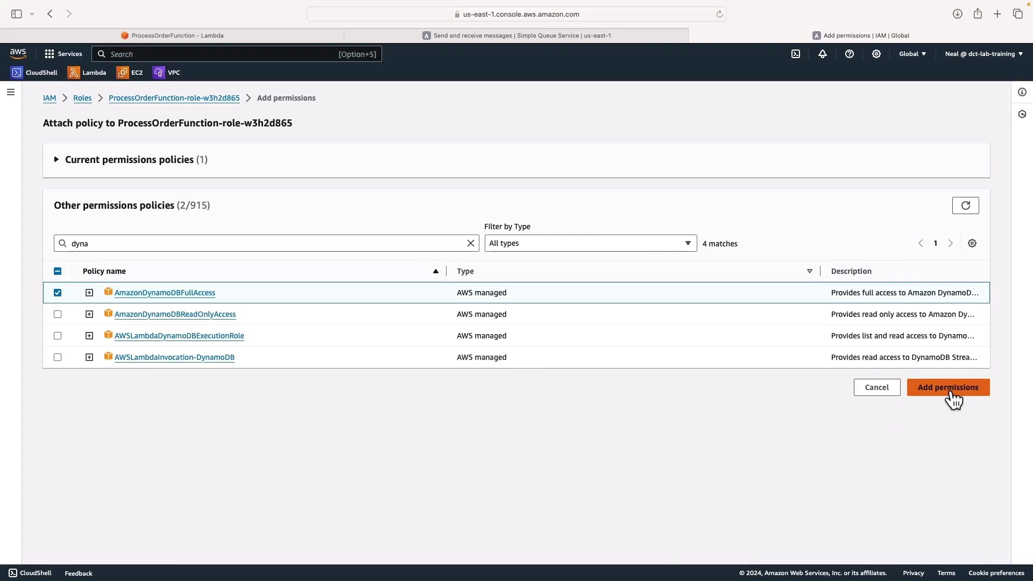
left_click(948, 387)
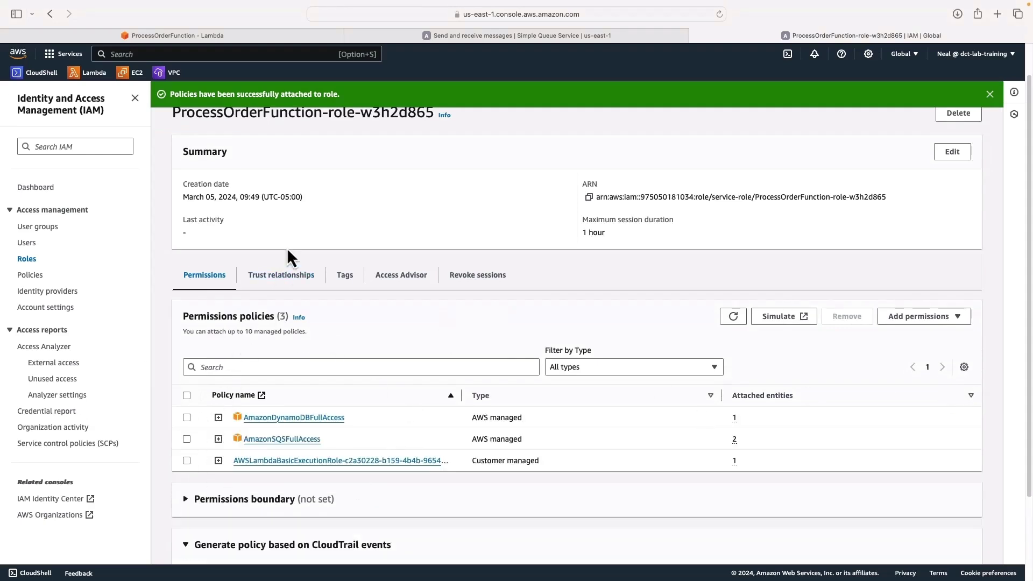
Step: Switch to VS Code and select the DynamoDB table name ProductOrders in section 5 of serverless-app-instructions.md
key("ctrl+Right")
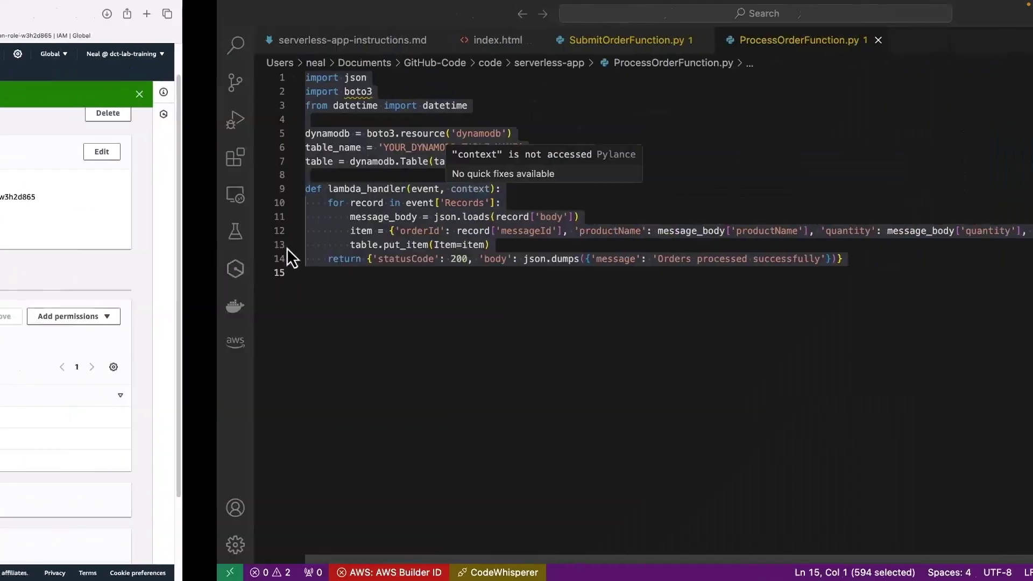
left_click(91, 42)
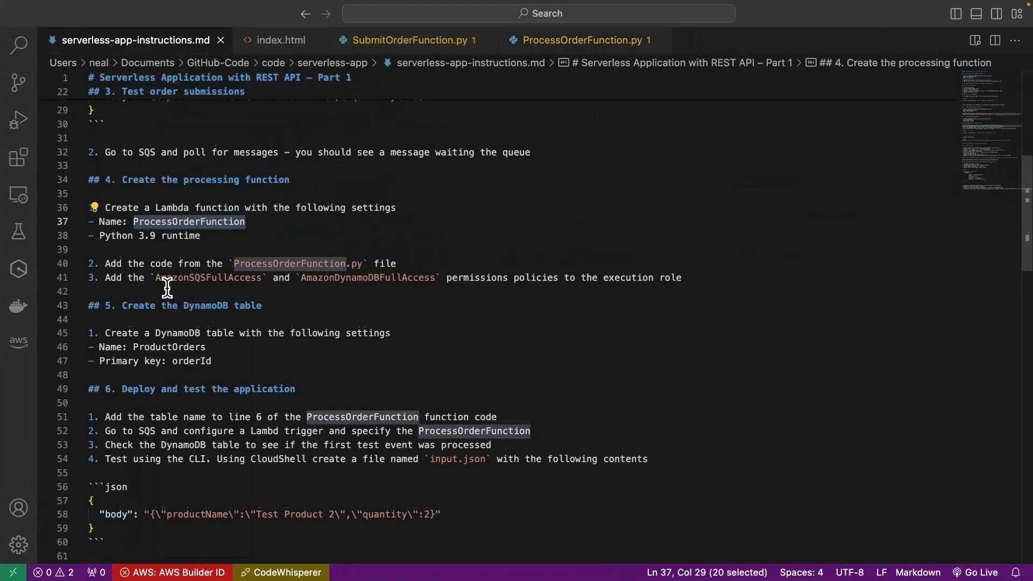
scroll(137, 252, "down", 3)
left_click_drag(133, 258, 206, 258)
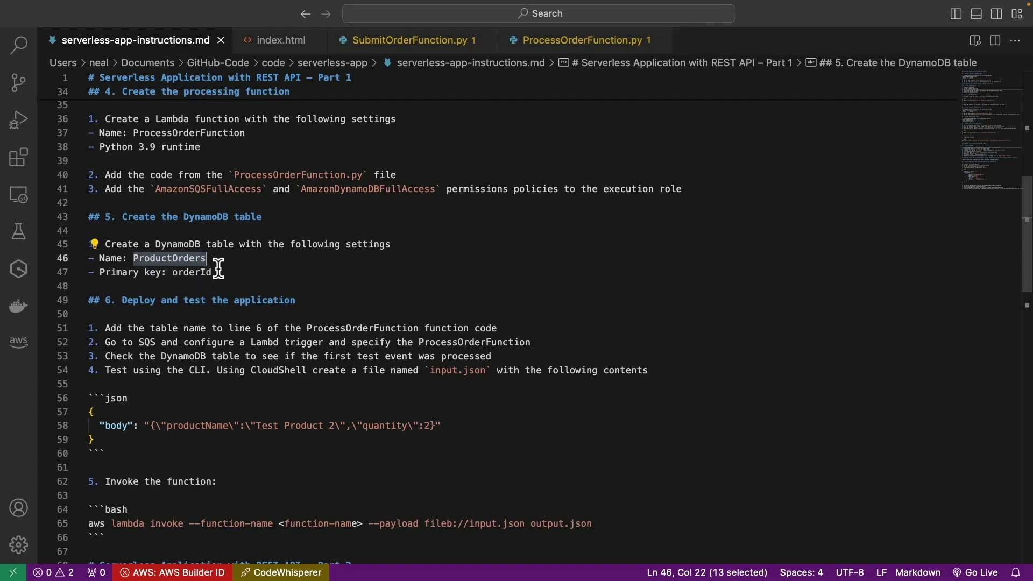
Step: Switch back to the AWS console in the browser, search the services for dynamo and open DynamoDB
key("ctrl+Left")
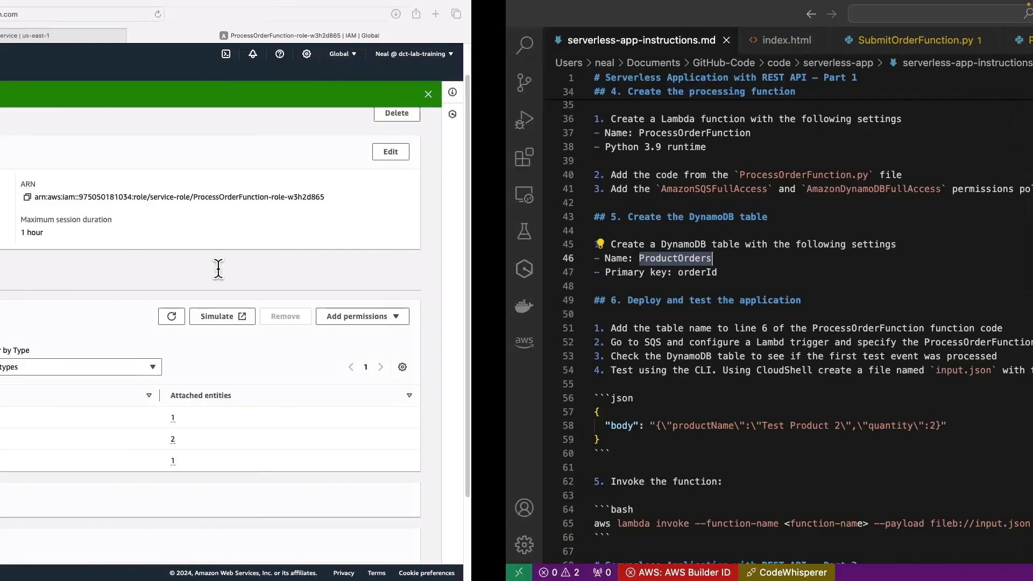
left_click(154, 54)
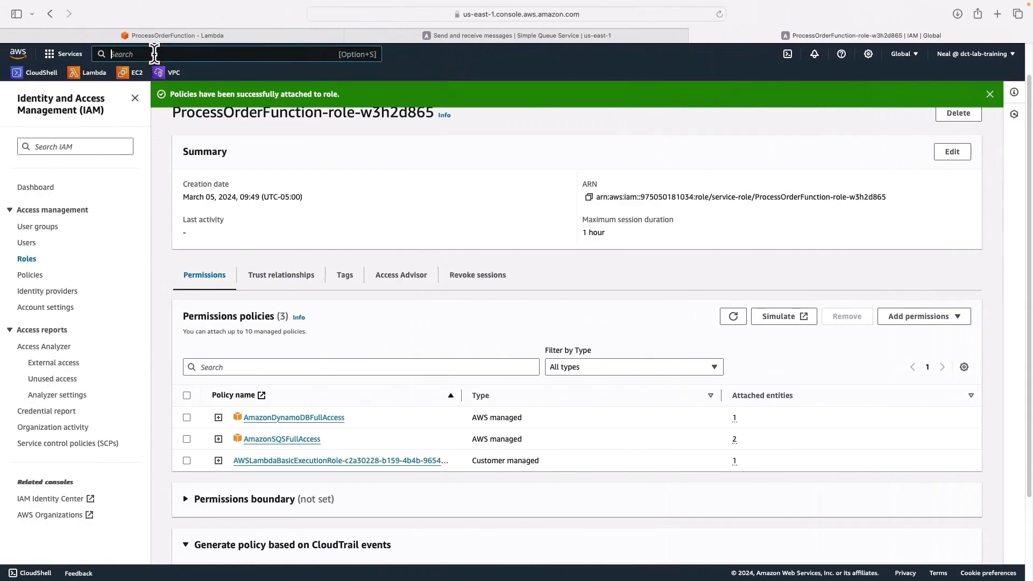
type("dynamo")
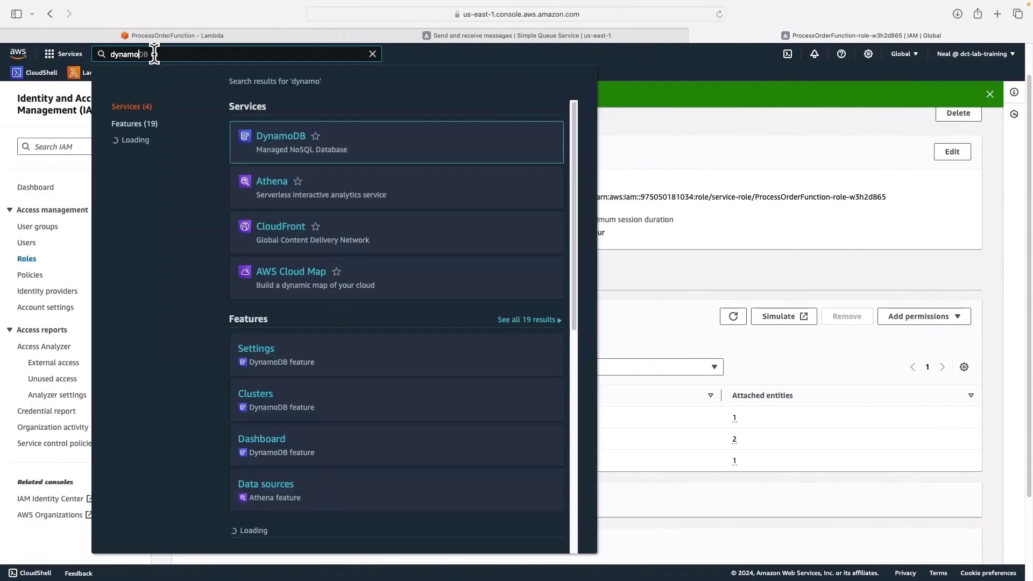
left_click(278, 140)
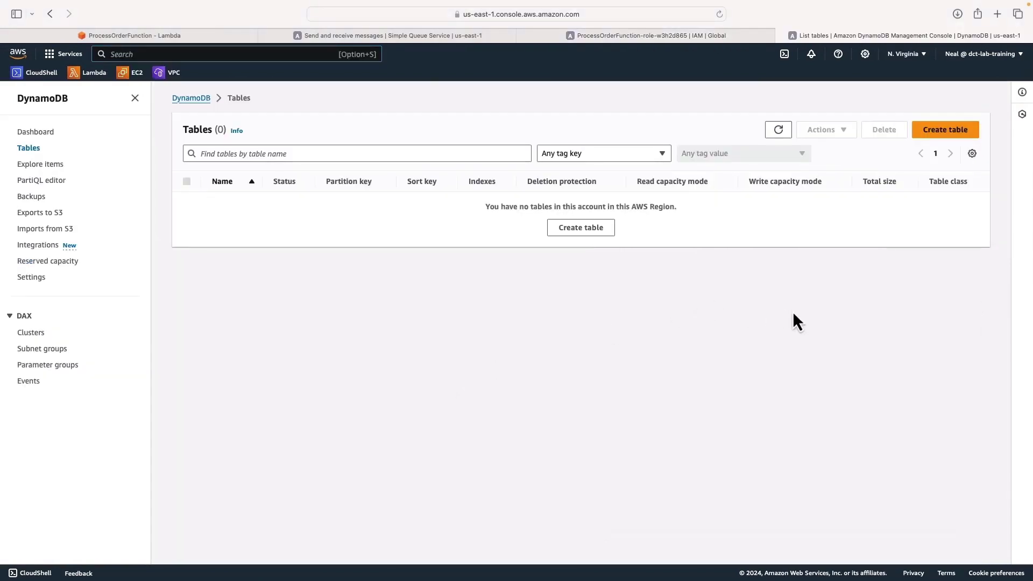
Step: Create a DynamoDB table named ProductOrders with default settings, using orderId from the VS Code instructions as its String partition key
left_click(949, 133)
type("ProductOrders")
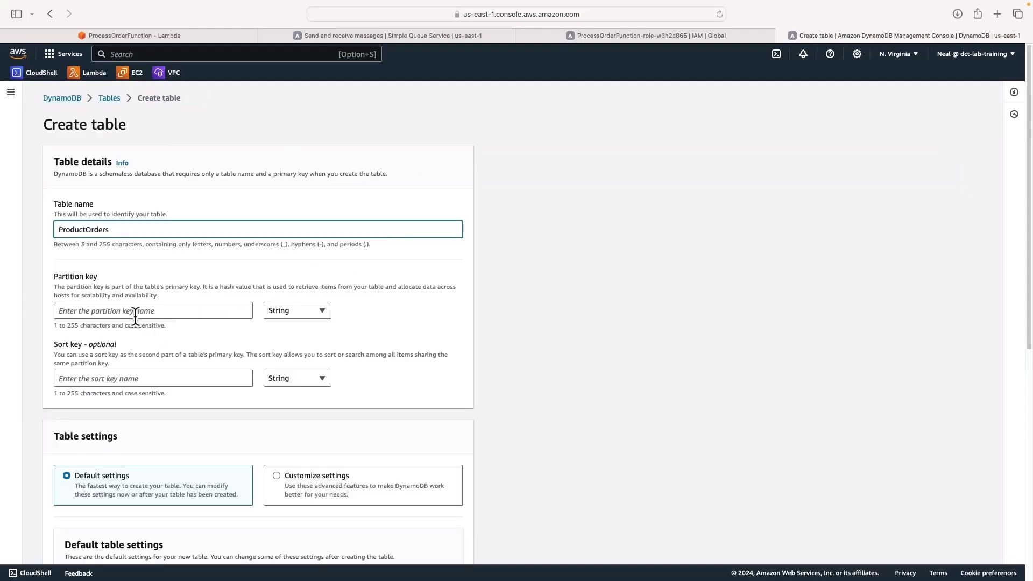
key("super+Tab")
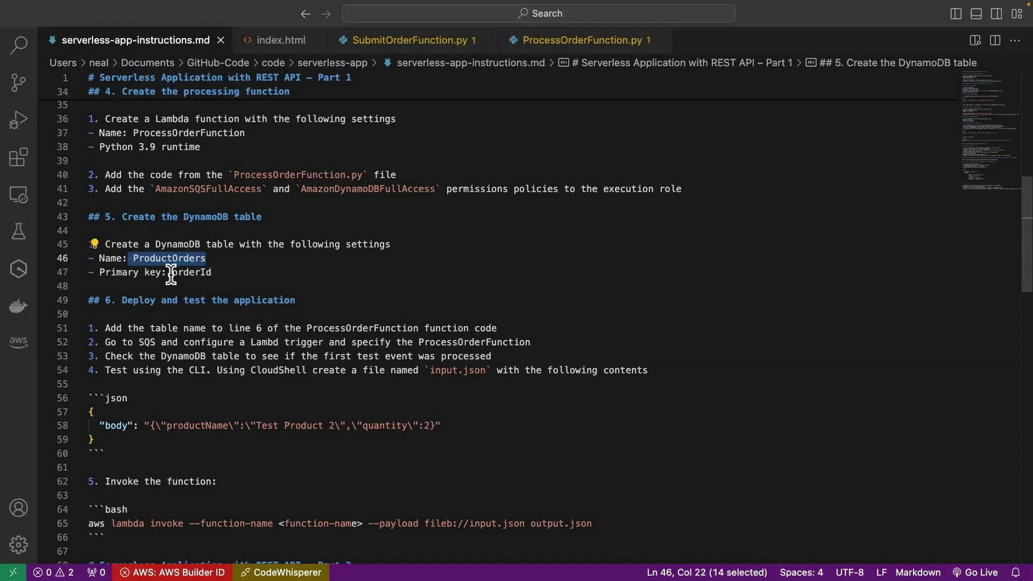
left_click_drag(172, 272, 220, 272)
key("super+c")
key("super+Tab")
left_click(160, 310)
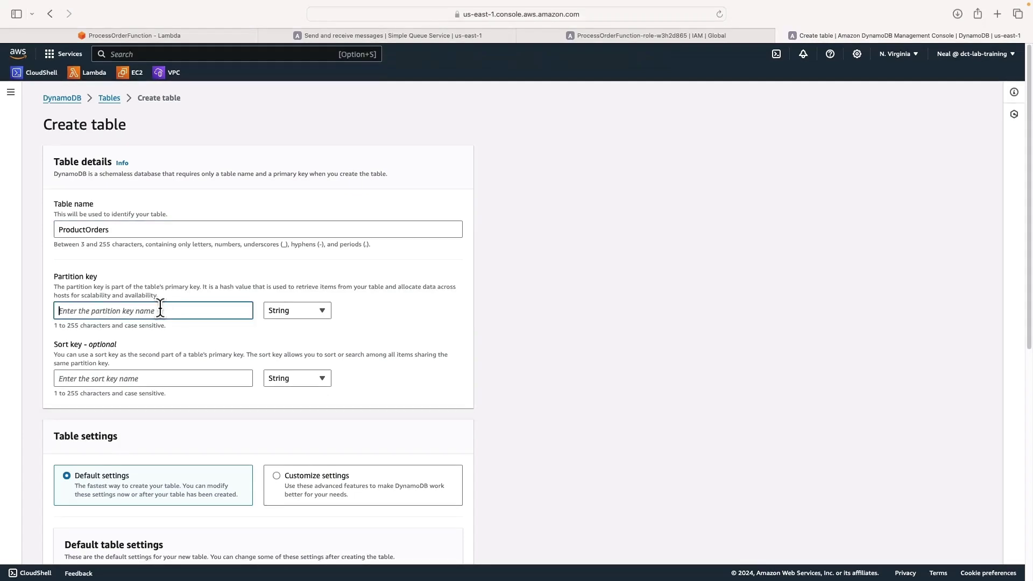
key("super+v")
scroll(189, 395, "down", 8)
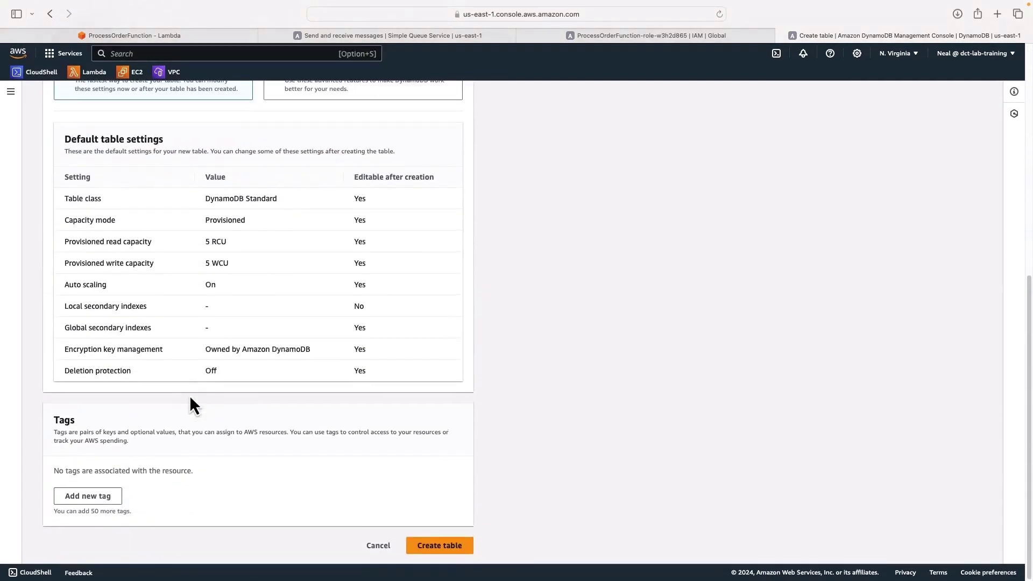
left_click(441, 546)
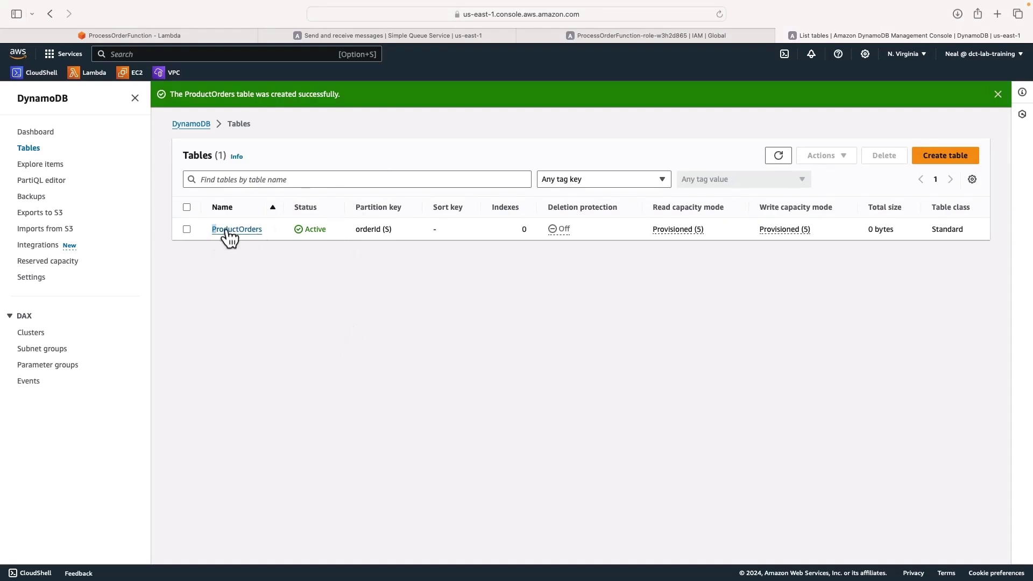
Step: Set table_name on line 6 of the ProcessOrderFunction Lambda code to the copied table name ProductOrders, then save and deploy the function
left_click_drag(229, 236, 265, 239)
key("super+c")
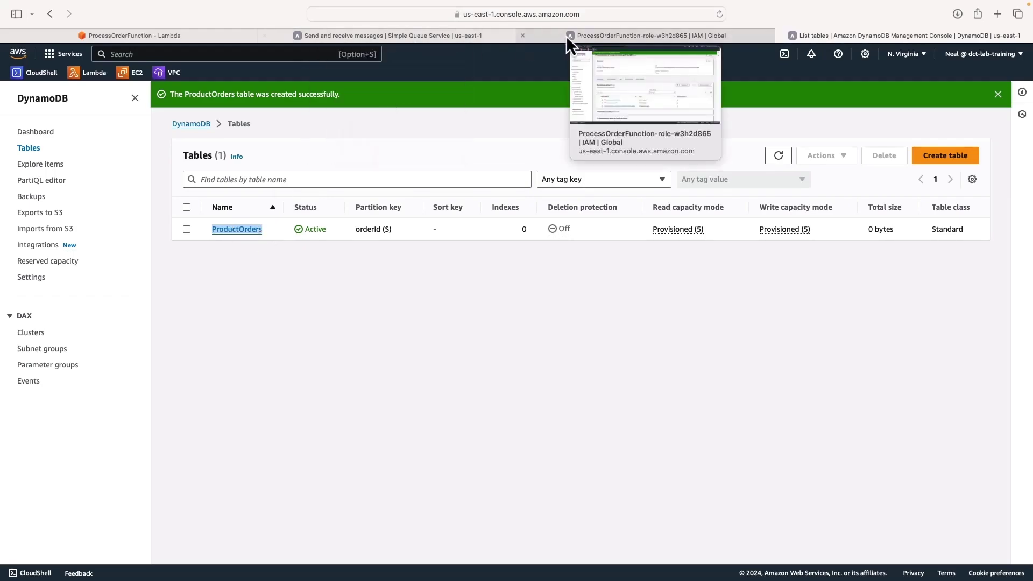
left_click(582, 36)
left_click(149, 34)
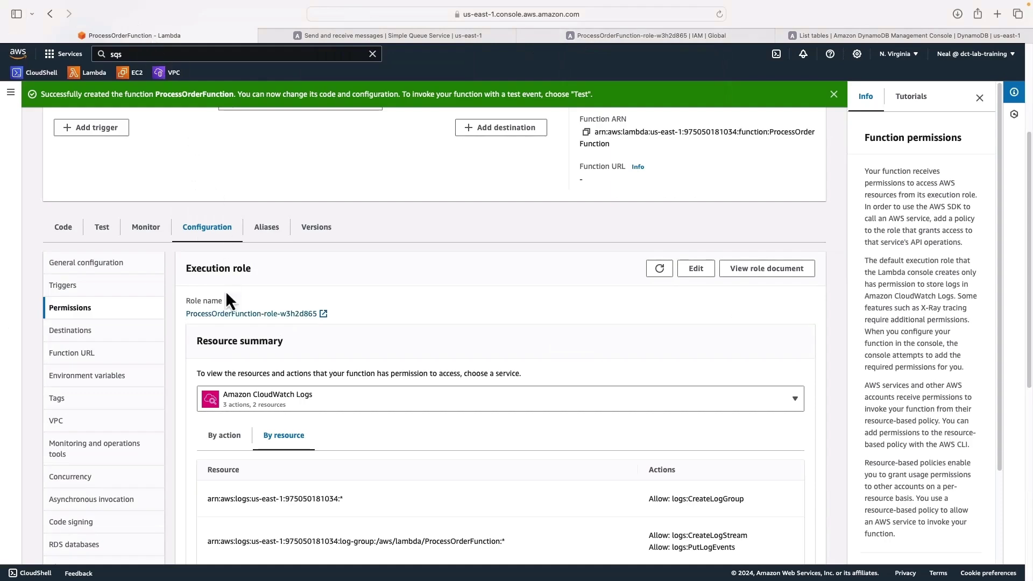
left_click(63, 227)
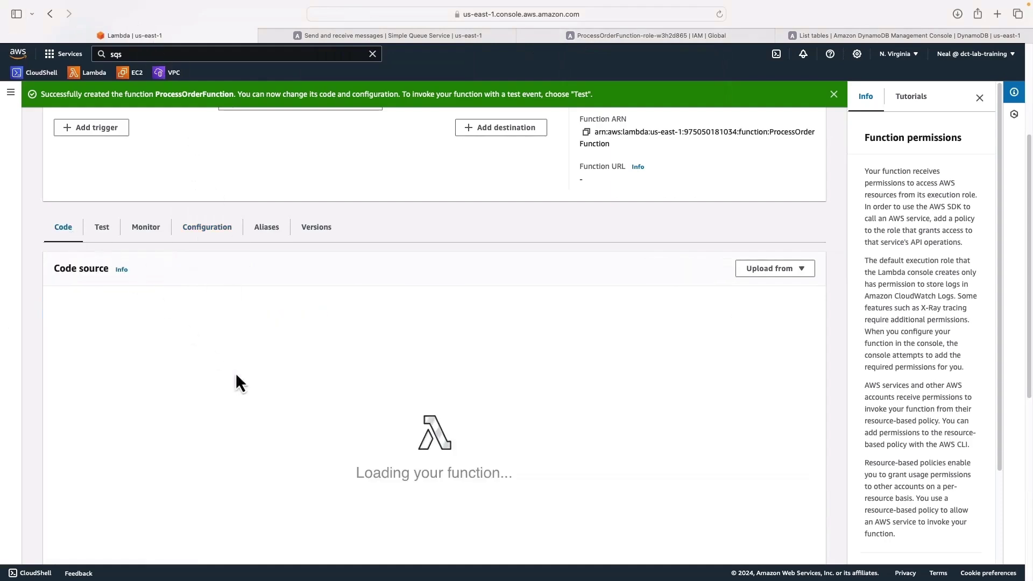
left_click_drag(252, 375, 345, 376)
key("super+v")
key("super+s")
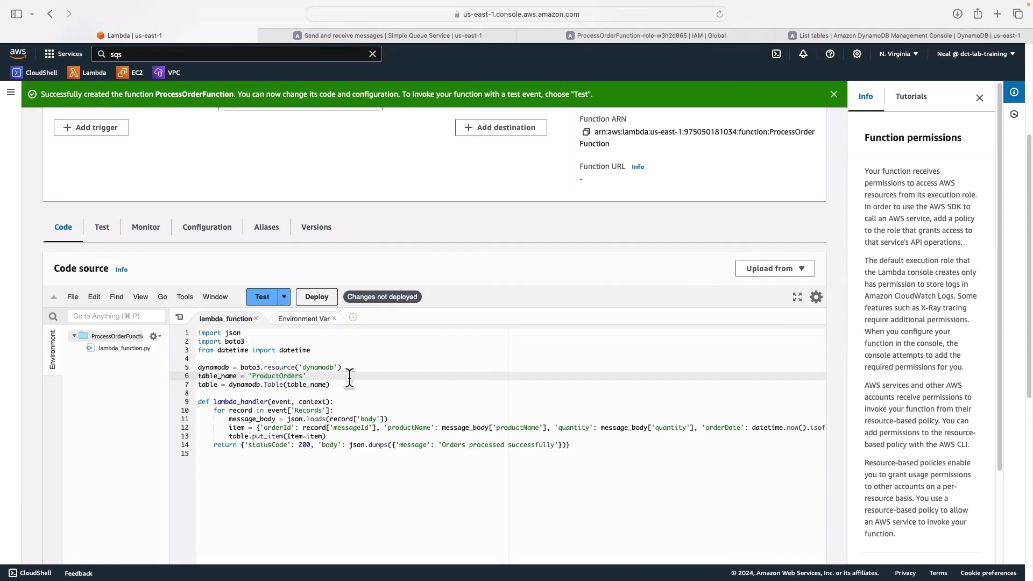
left_click(317, 299)
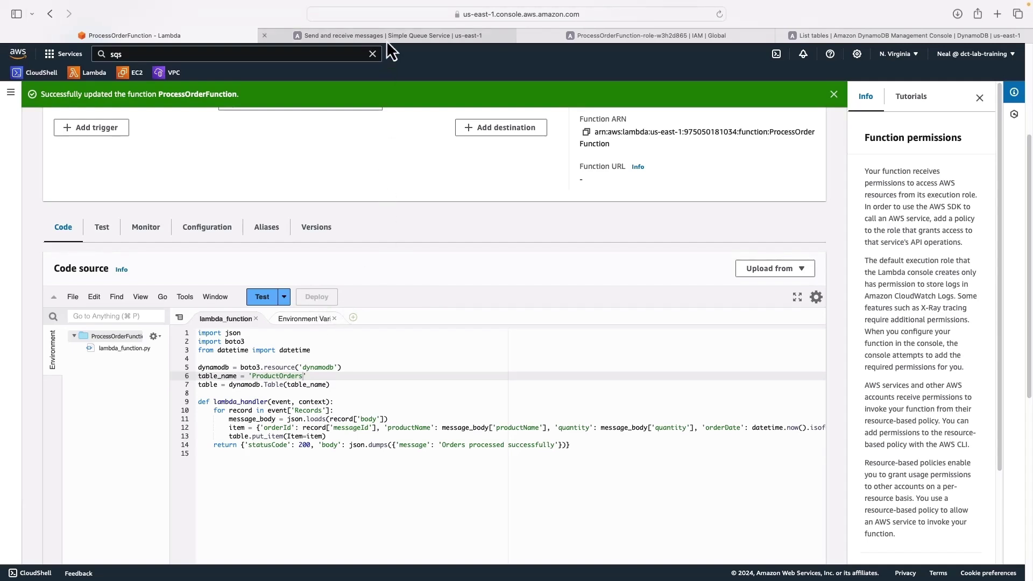
Step: Configure ProcessOrderFunction as a Lambda function trigger for the SQS queue ProductOrdersQueue and refresh the queue's trigger list
mouse_move(386, 40)
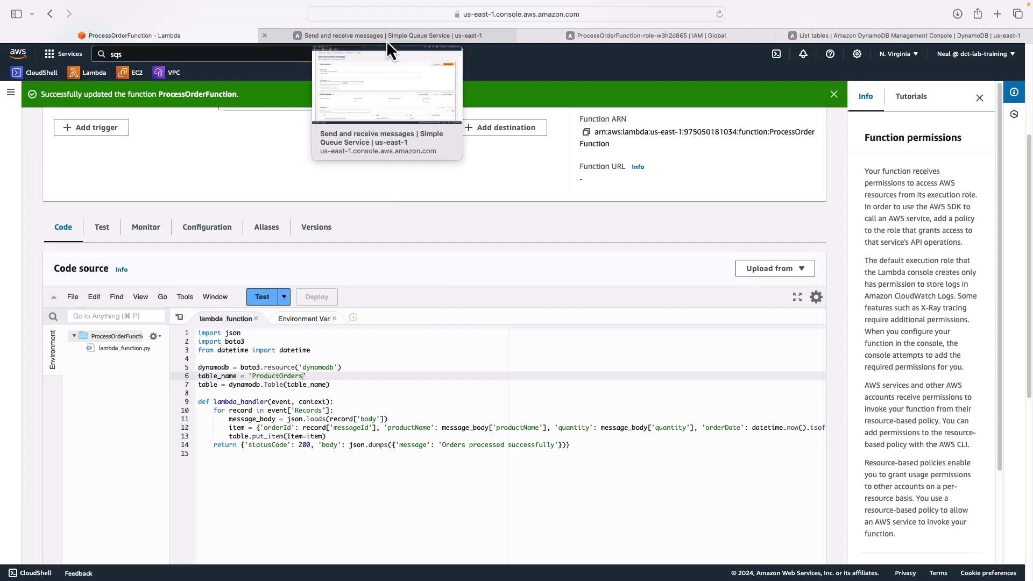
left_click(386, 37)
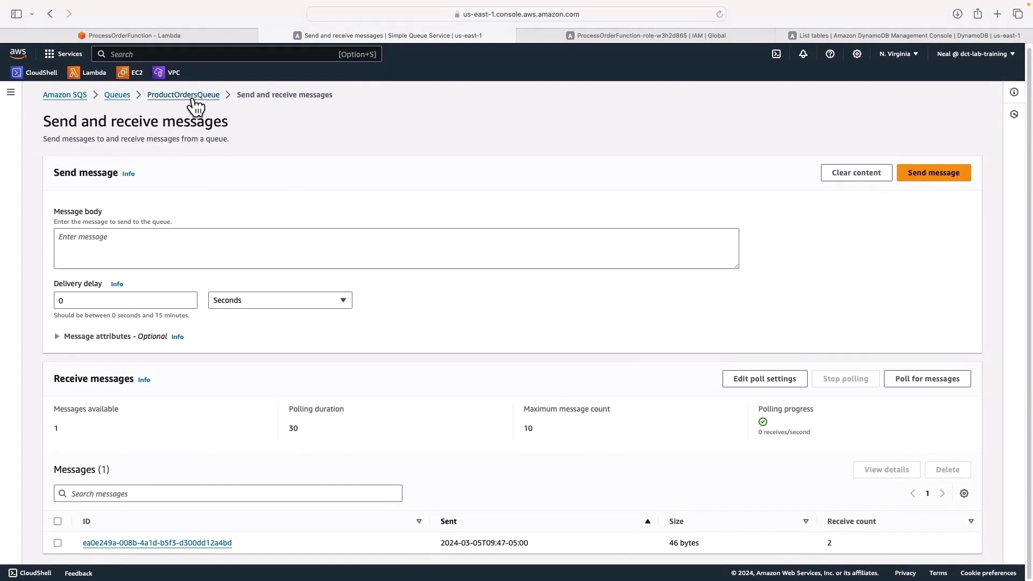
left_click(194, 97)
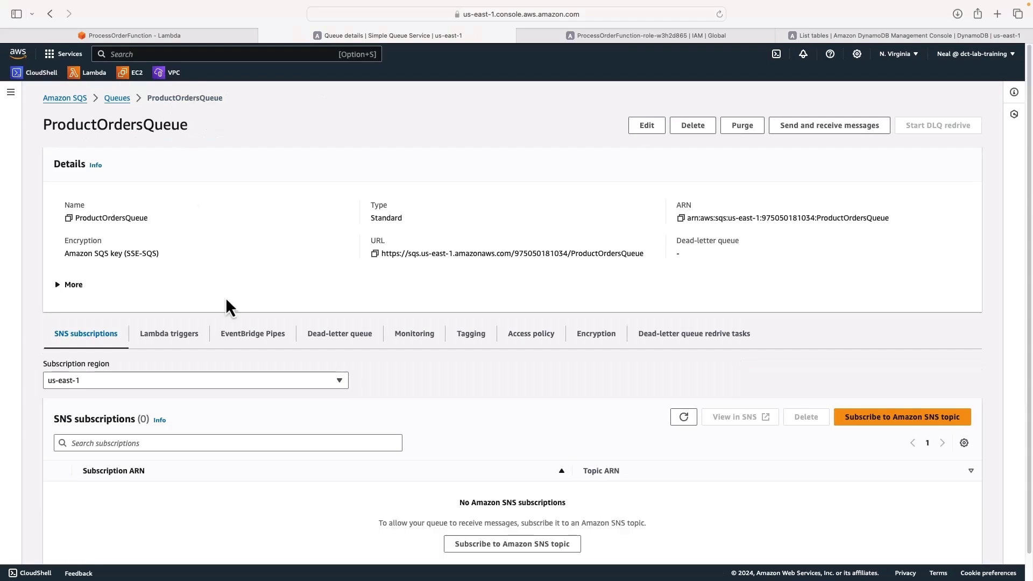
left_click(169, 339)
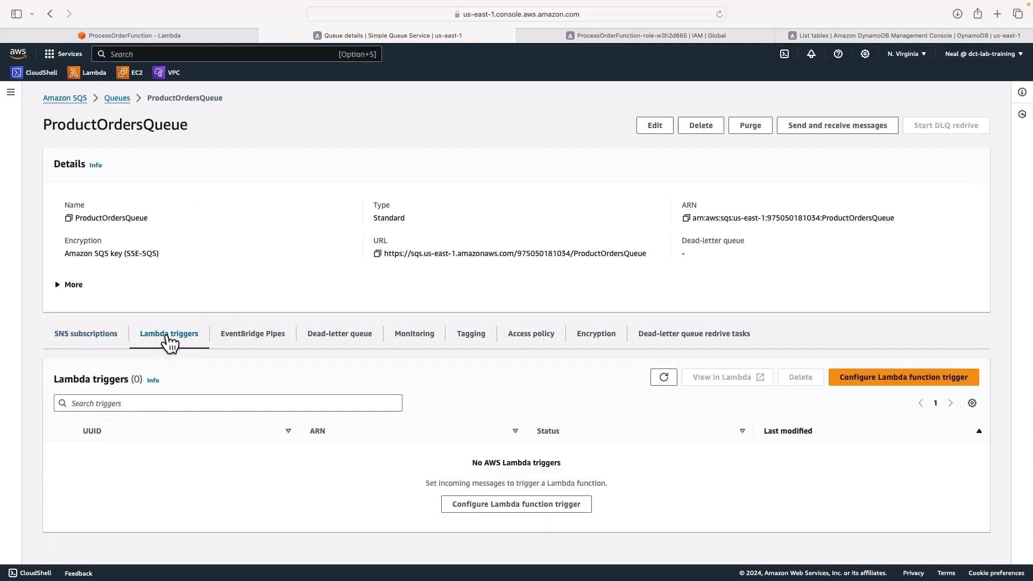
left_click(879, 380)
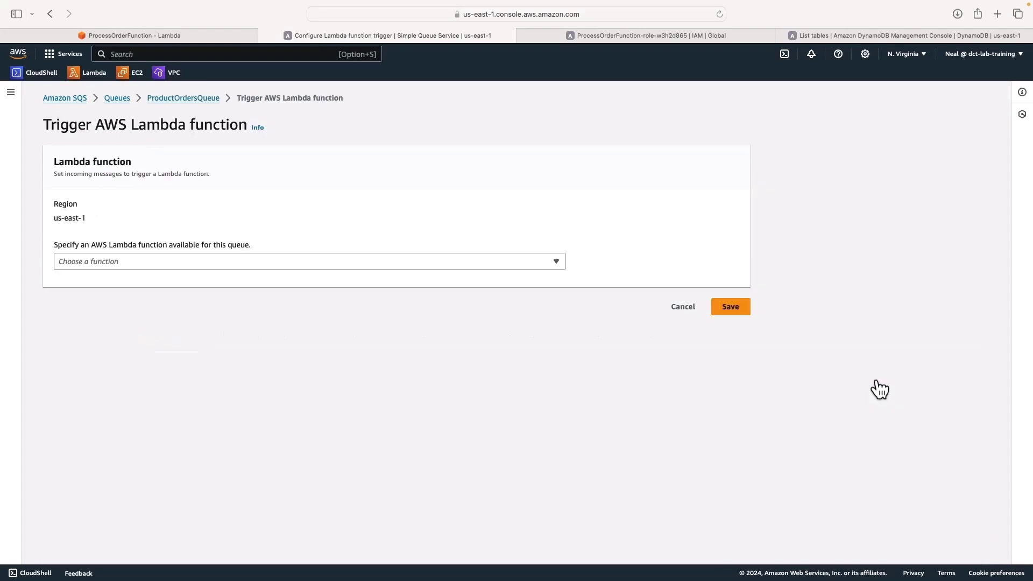
left_click(180, 262)
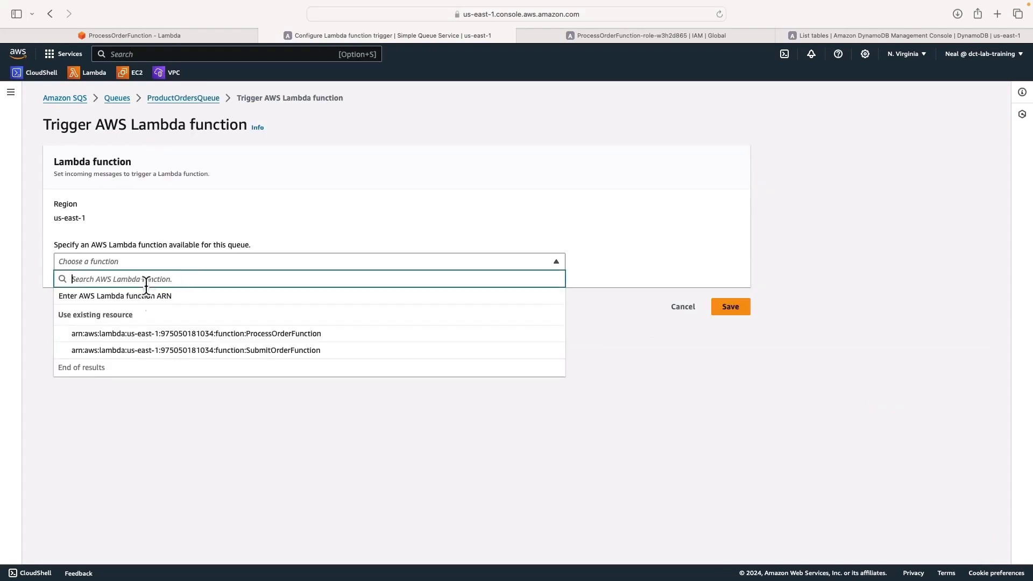
left_click(239, 334)
left_click(732, 311)
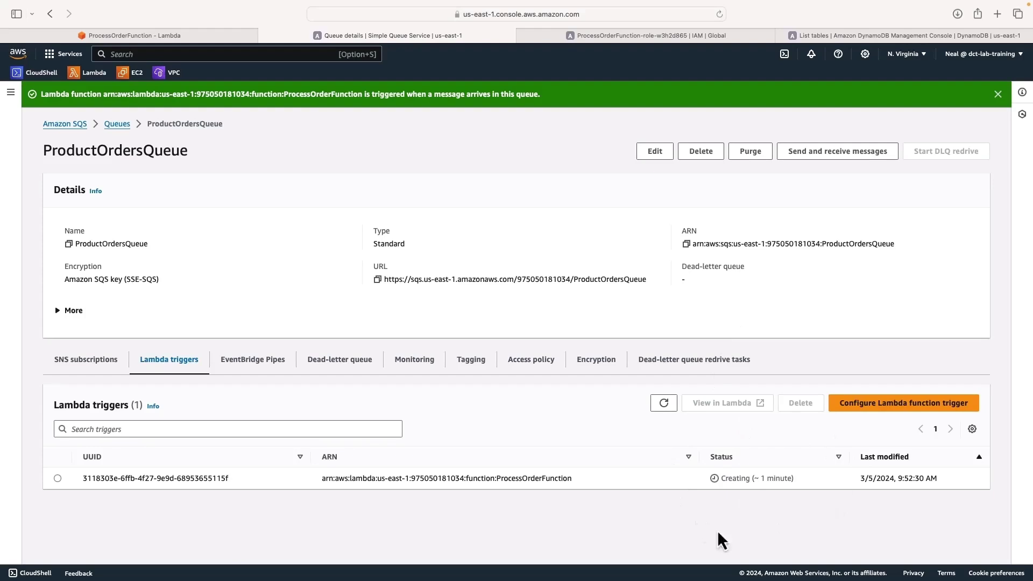
left_click(664, 402)
left_click(665, 408)
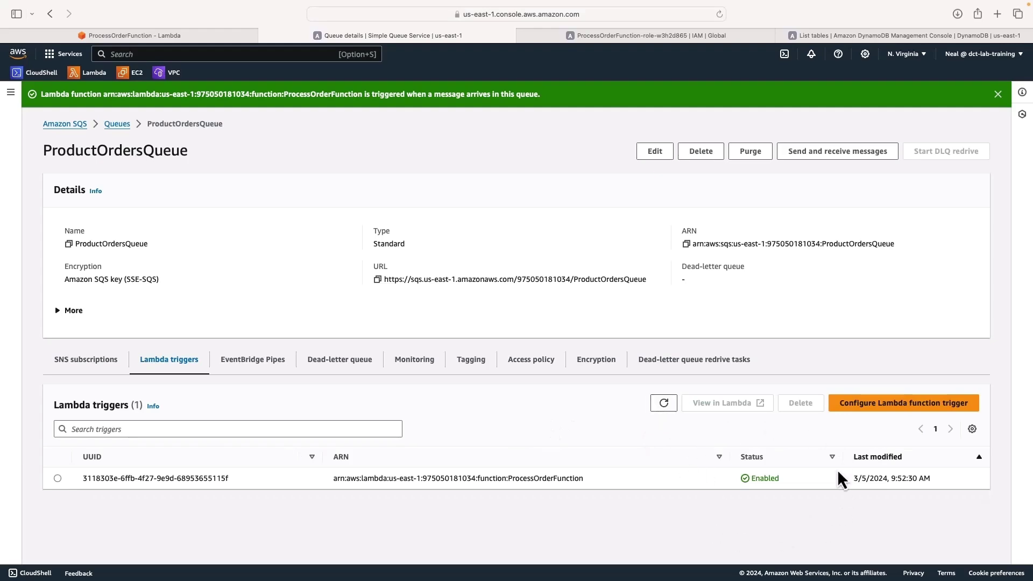
Step: Explore the items in the DynamoDB ProductOrders table, widening the orderId and productName columns to check the processed order
left_click(831, 37)
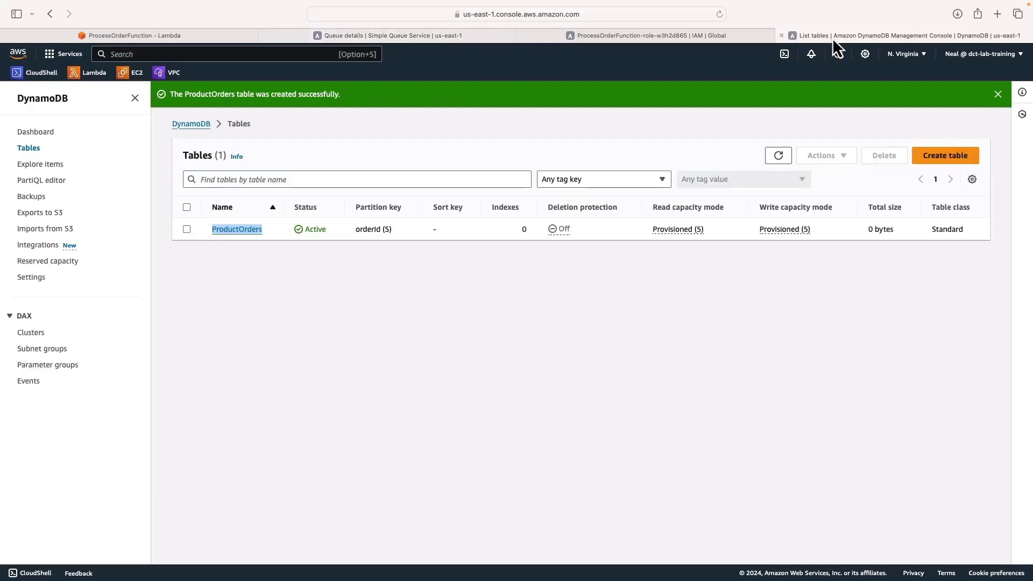
left_click(221, 230)
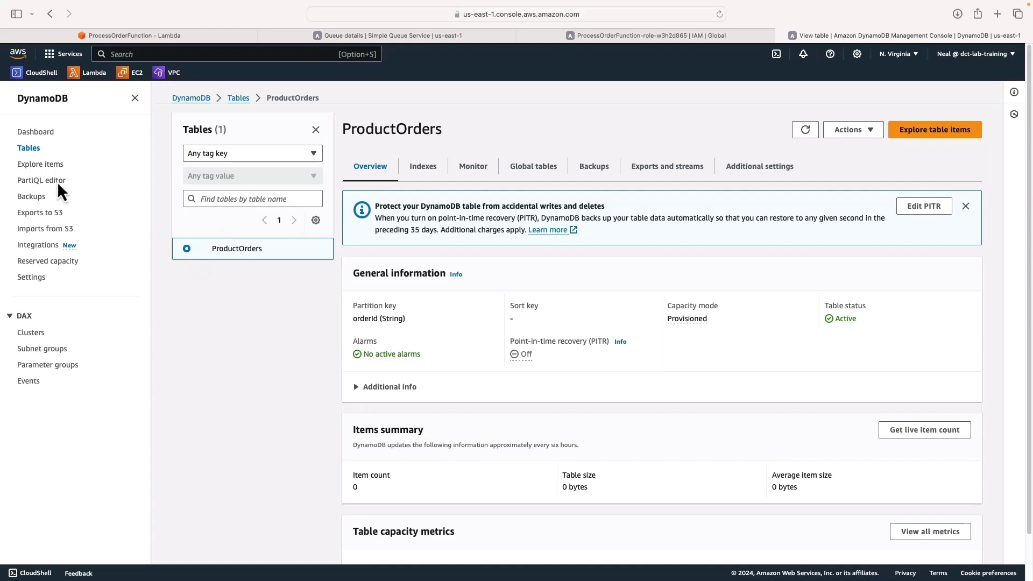
left_click(59, 164)
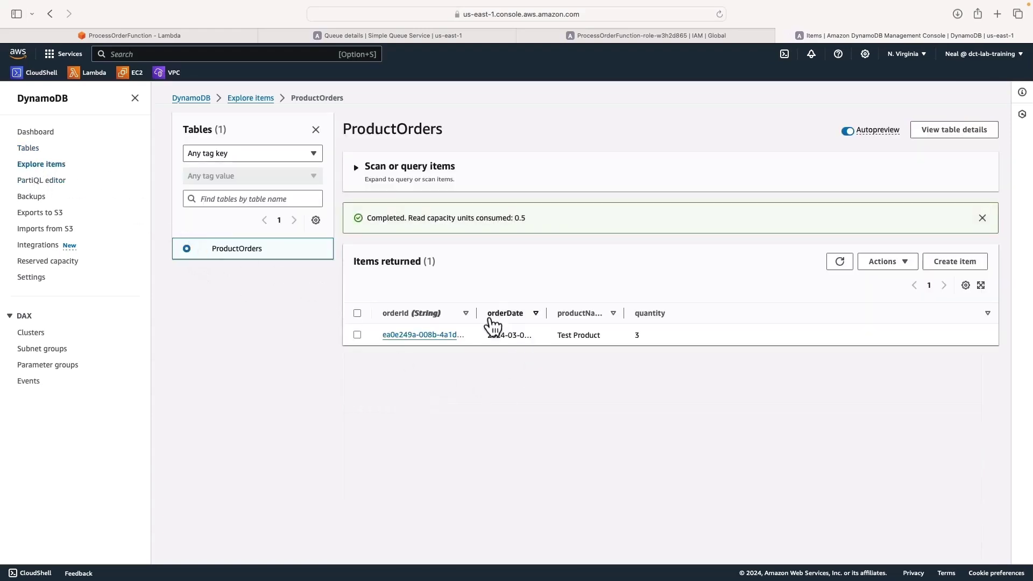
left_click_drag(475, 313, 528, 313)
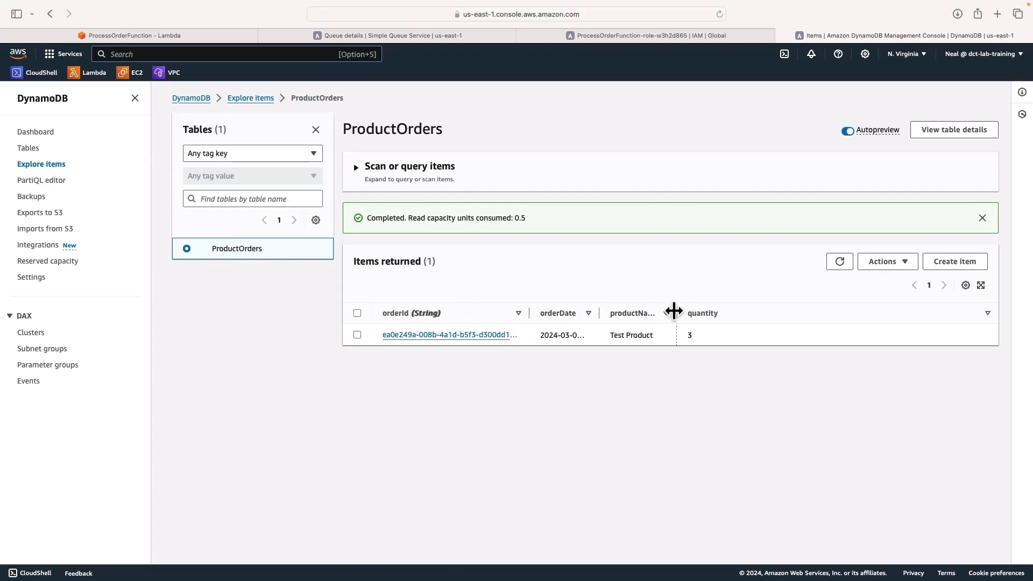
left_click_drag(672, 311, 722, 311)
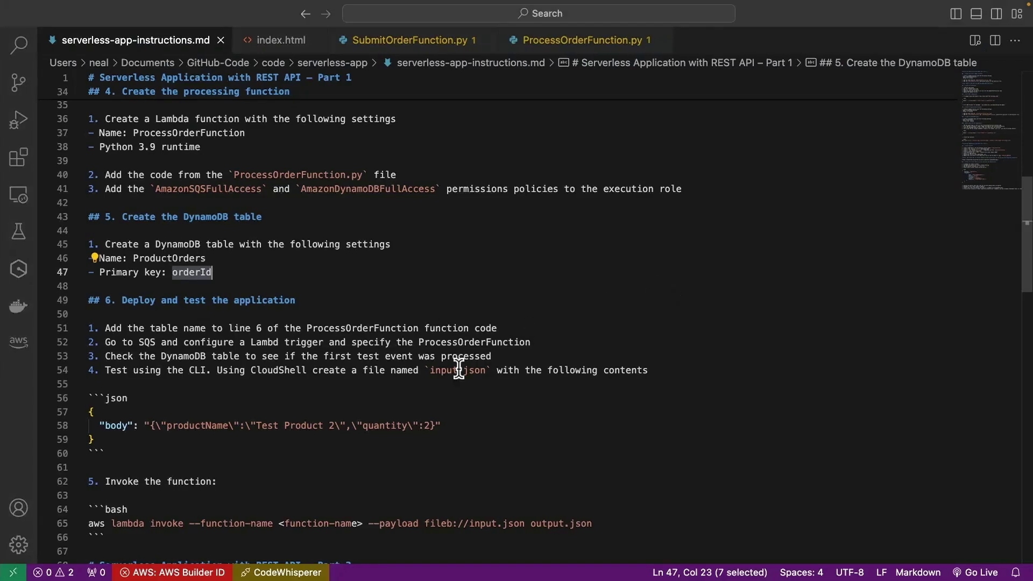
Step: Copy the JSON body for input.json, with Test Product 2 and quantity 2, from section 6 of the VS Code instructions
scroll(453, 371, "down", 2)
scroll(453, 371, "down", 3)
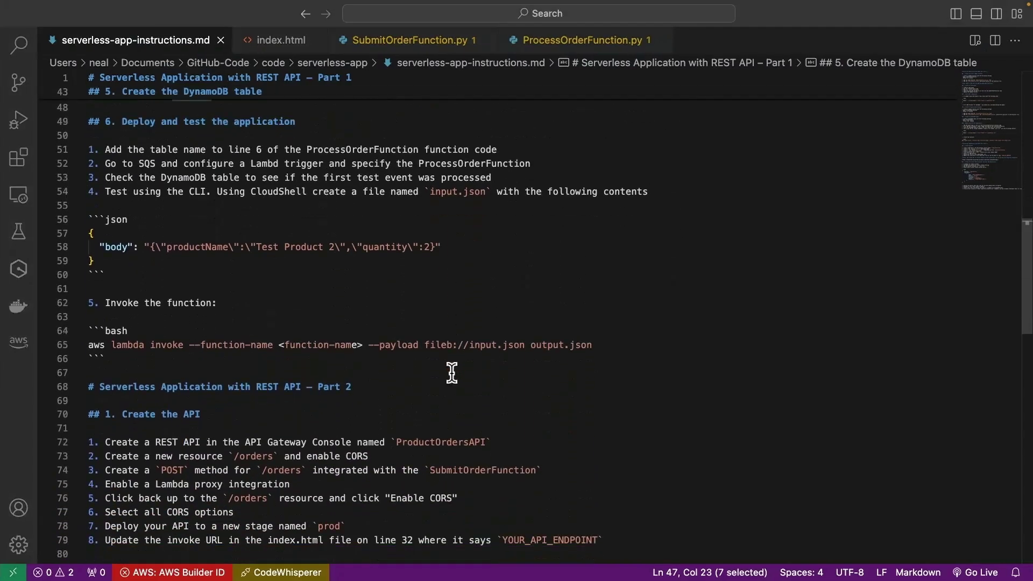
left_click_drag(223, 302, 103, 302)
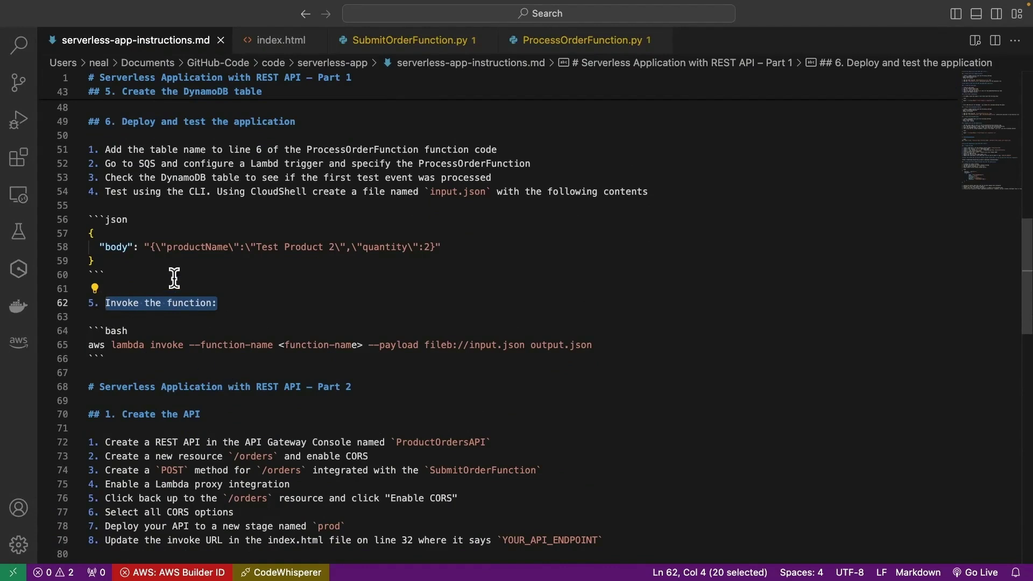
scroll(180, 226, "up", 1)
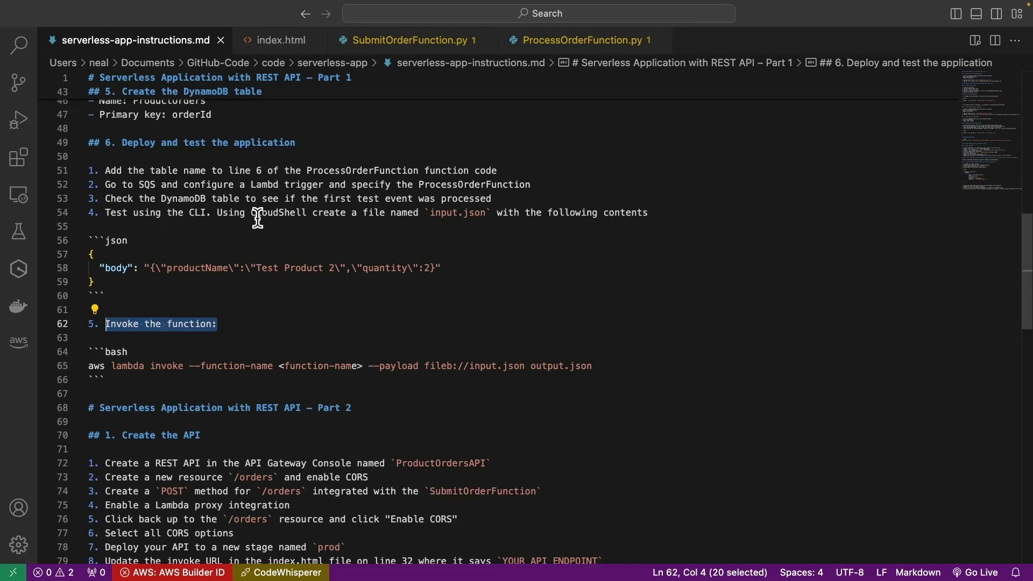
left_click(429, 214)
left_click_drag(430, 213, 484, 213)
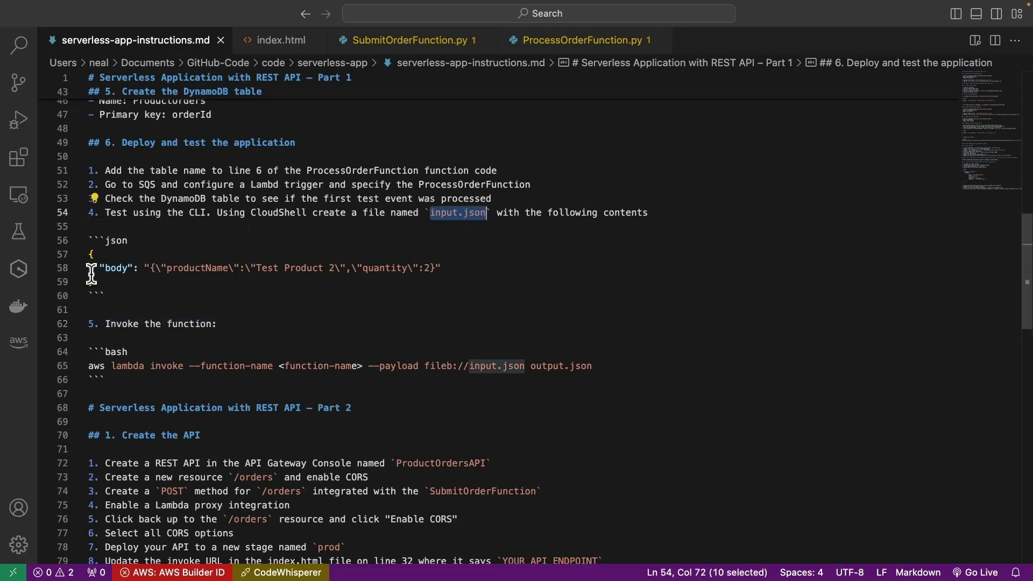
left_click_drag(118, 281, 72, 252)
key("super+c")
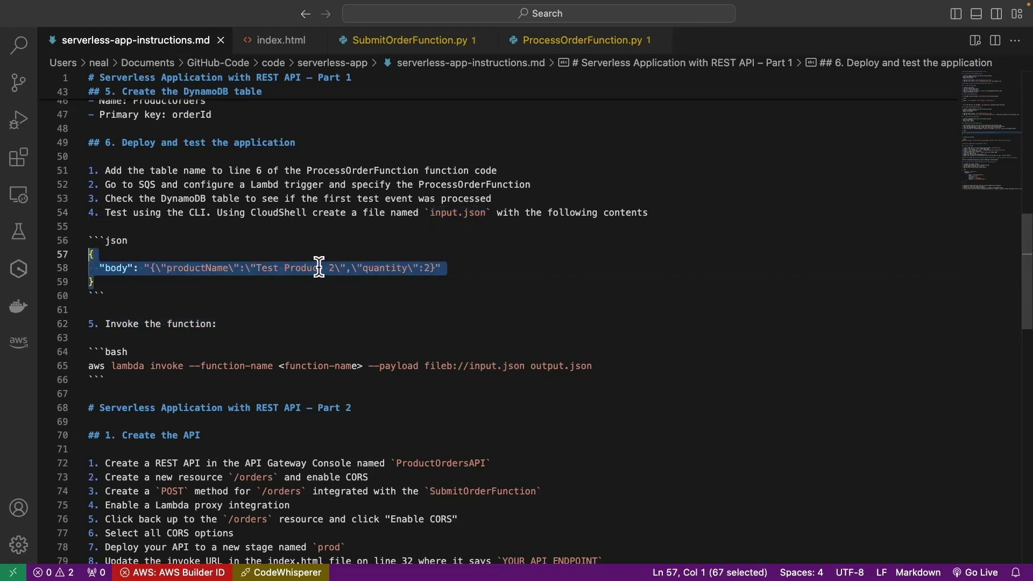
Step: Open AWS CloudShell in a separate browser page and create input.json with nano, containing the copied JSON body, then save it
key("super+Tab")
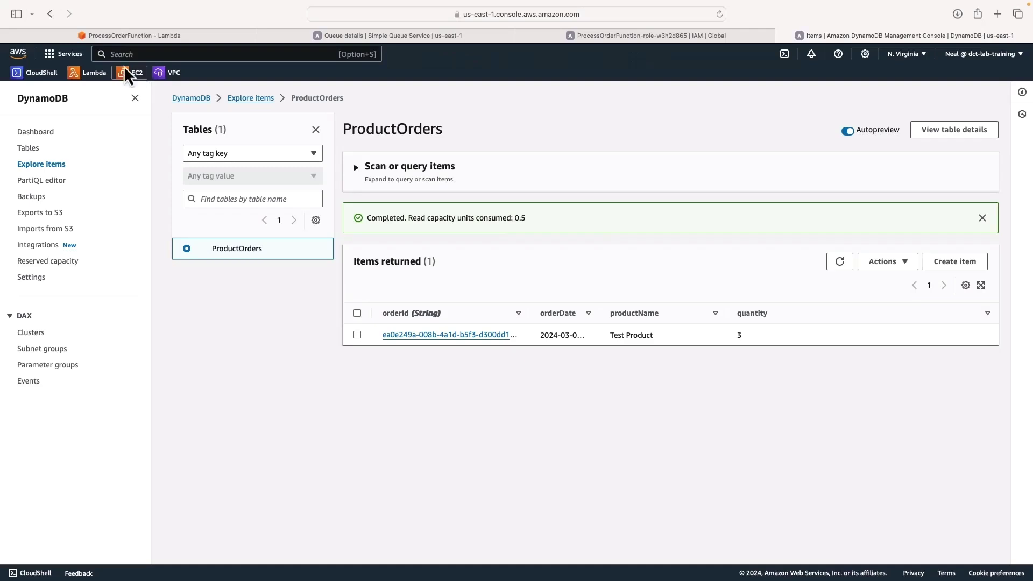
right_click(41, 76)
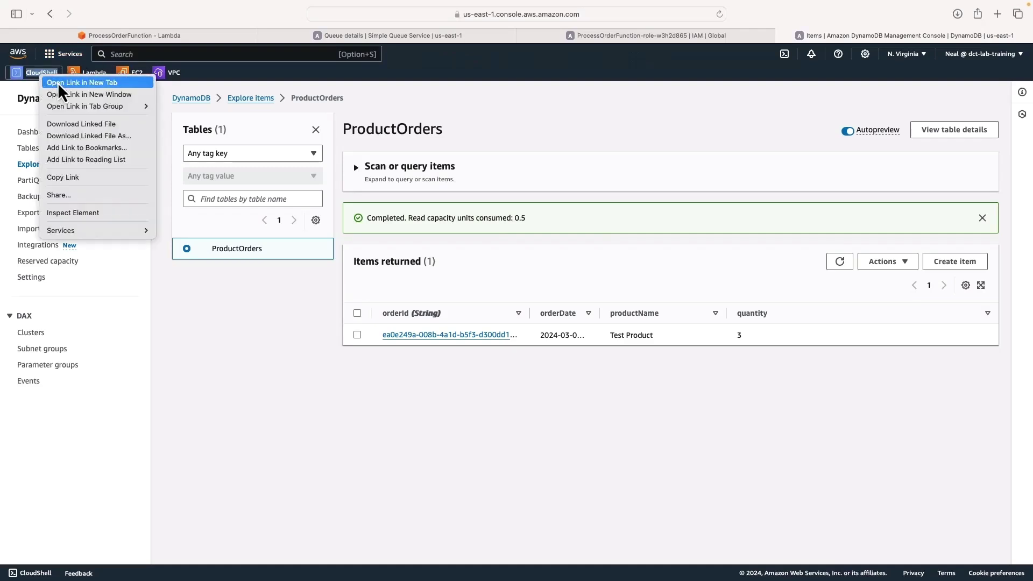
left_click(57, 82)
type("nano input.")
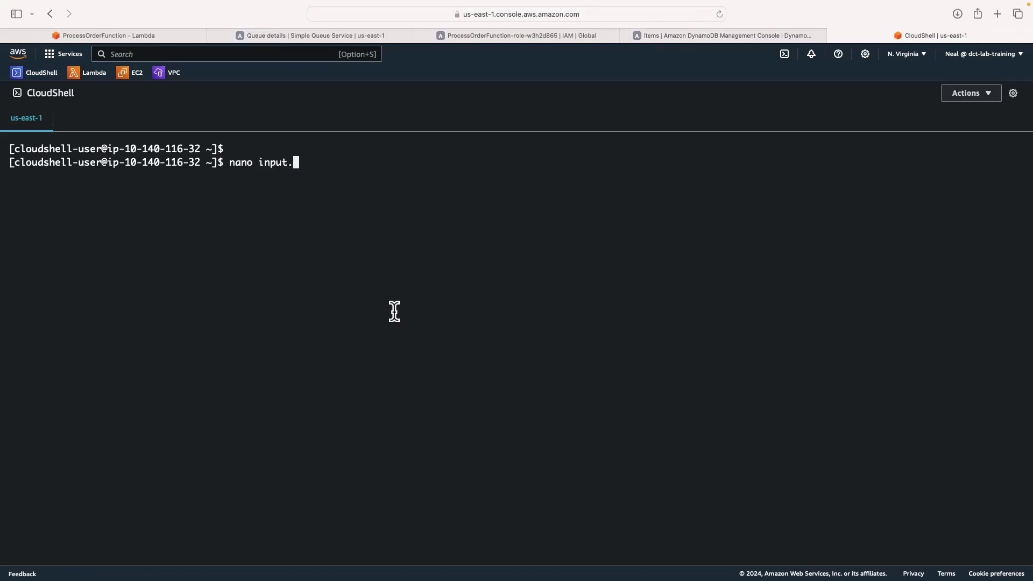
key("super+v")
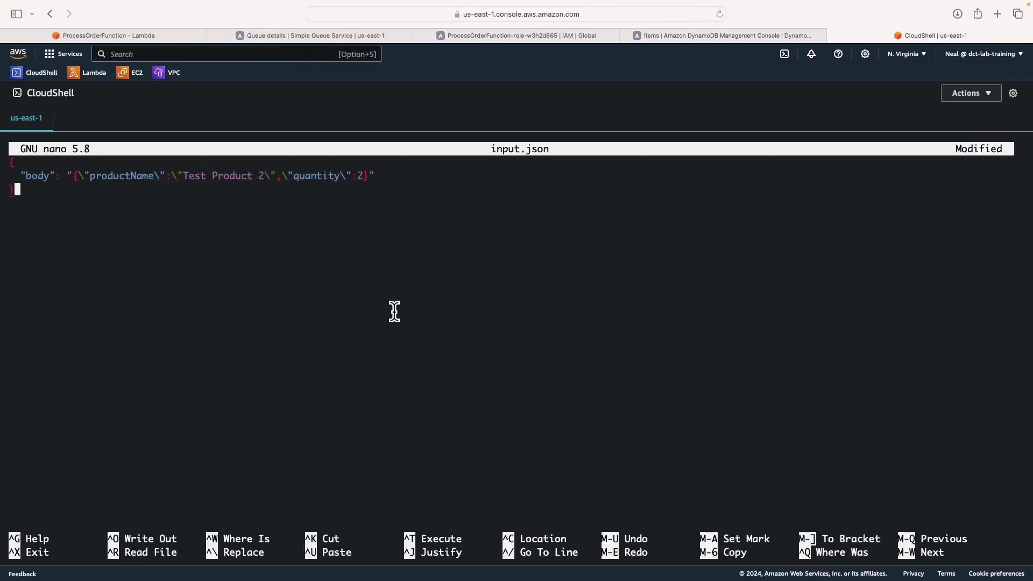
key("ctrl+x")
key("y")
Step: In the VS Code instructions, replace the <function-name> placeholder in the line 65 invoke command with the SubmitOrderFunction name copied from section 1
key("super+Tab")
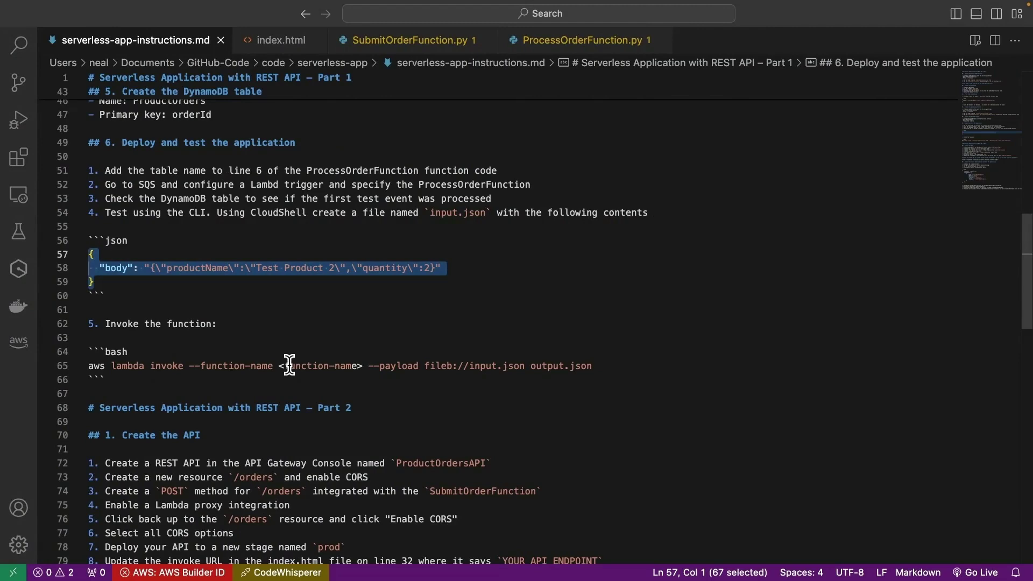
scroll(289, 364, "up", 10)
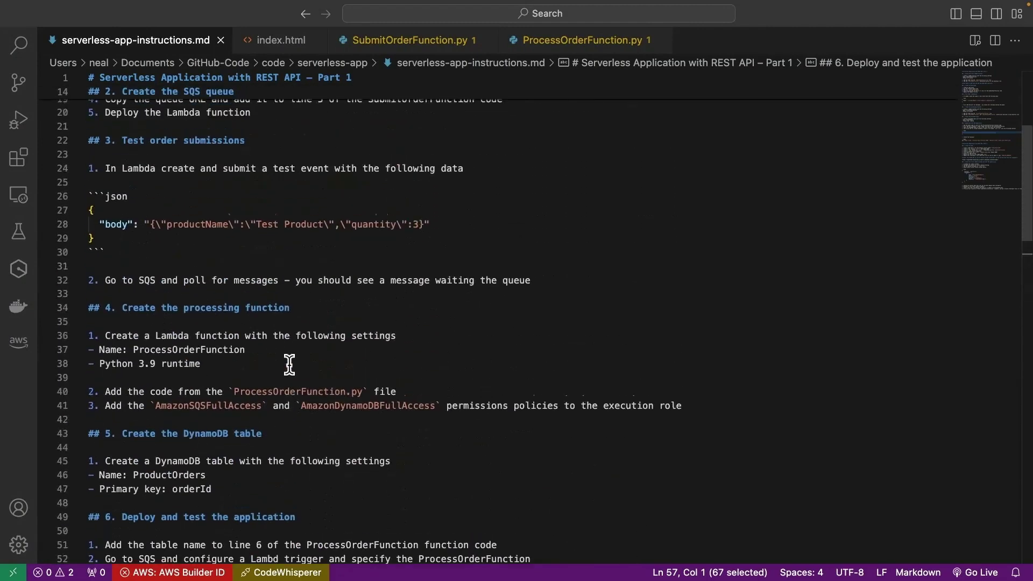
scroll(289, 365, "up", 6)
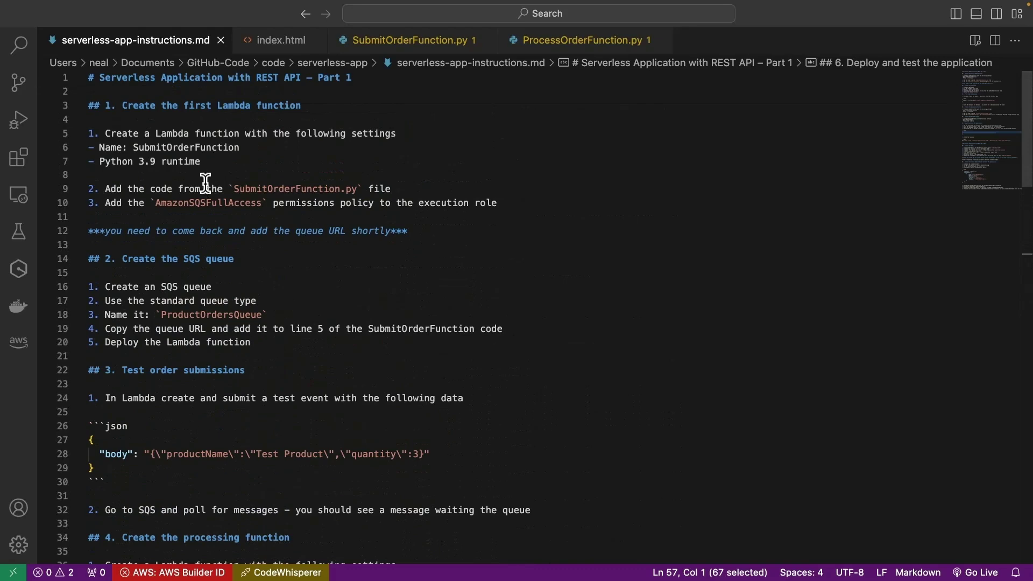
left_click_drag(133, 148, 238, 147)
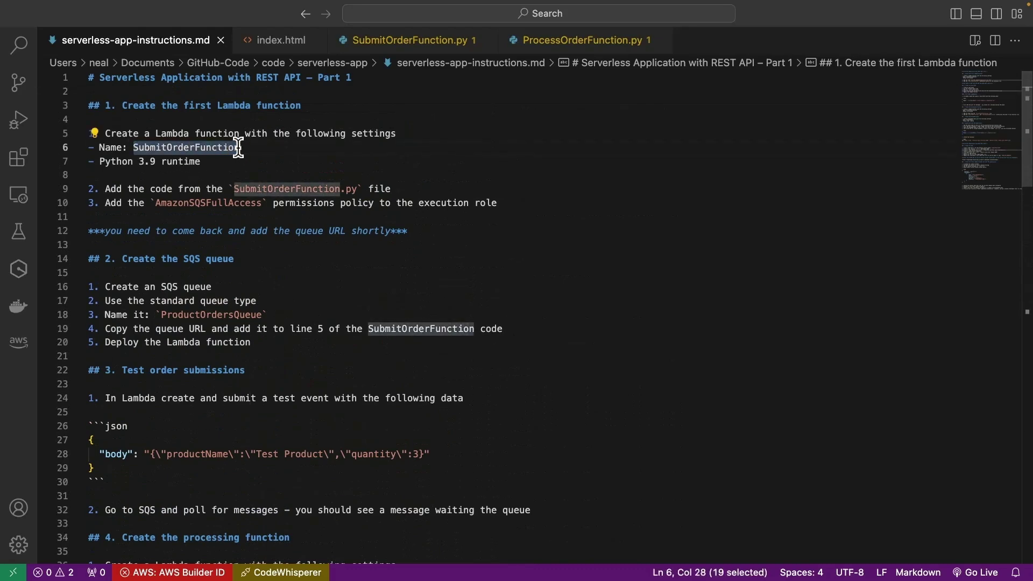
scroll(268, 245, "down", 17)
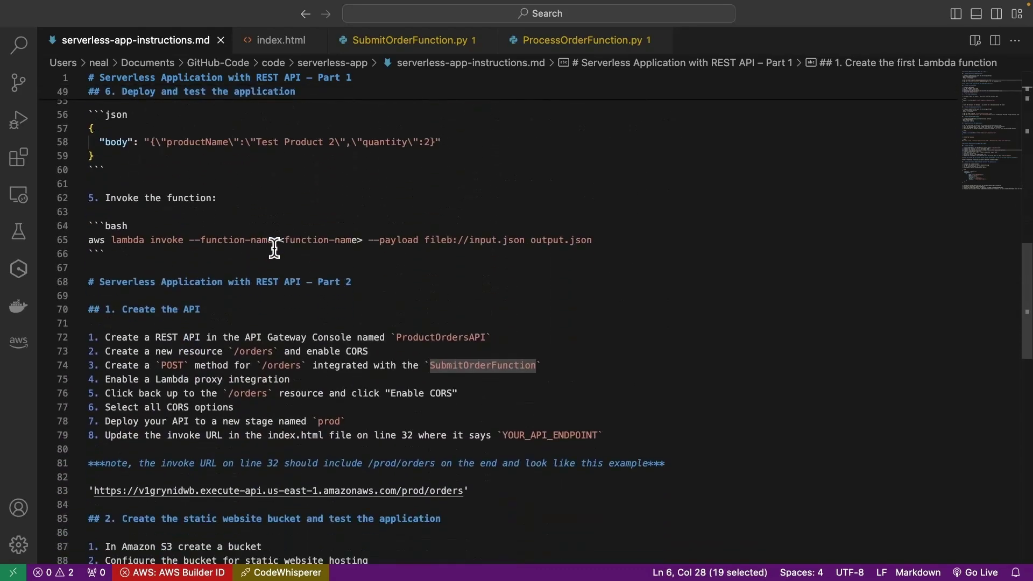
left_click_drag(277, 240, 363, 240)
key("super+v")
left_click(630, 242)
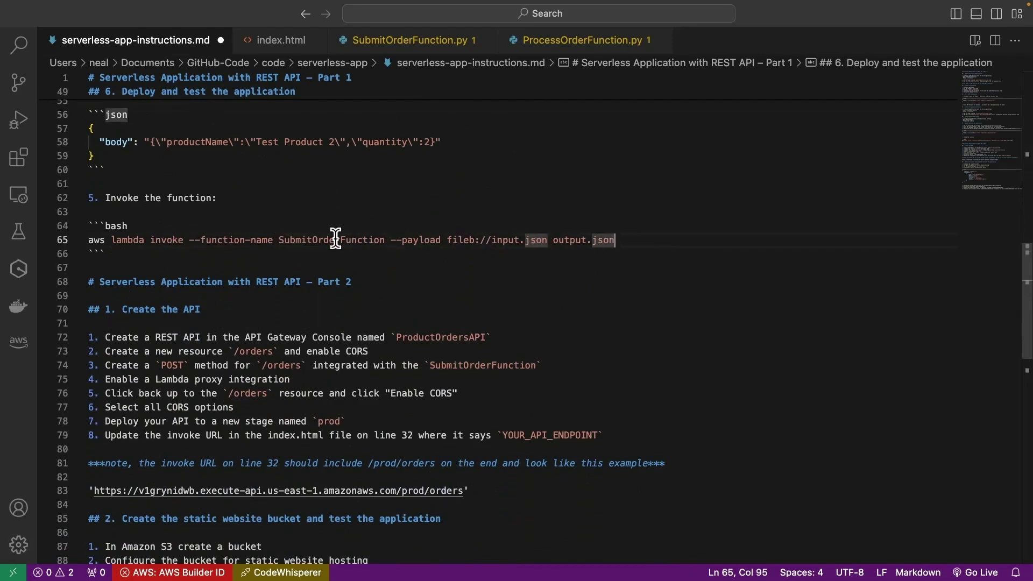
Step: Copy the completed line 65 command and run aws lambda invoke for SubmitOrderFunction with payload fileb://input.json and output.json in CloudShell
left_click(469, 240)
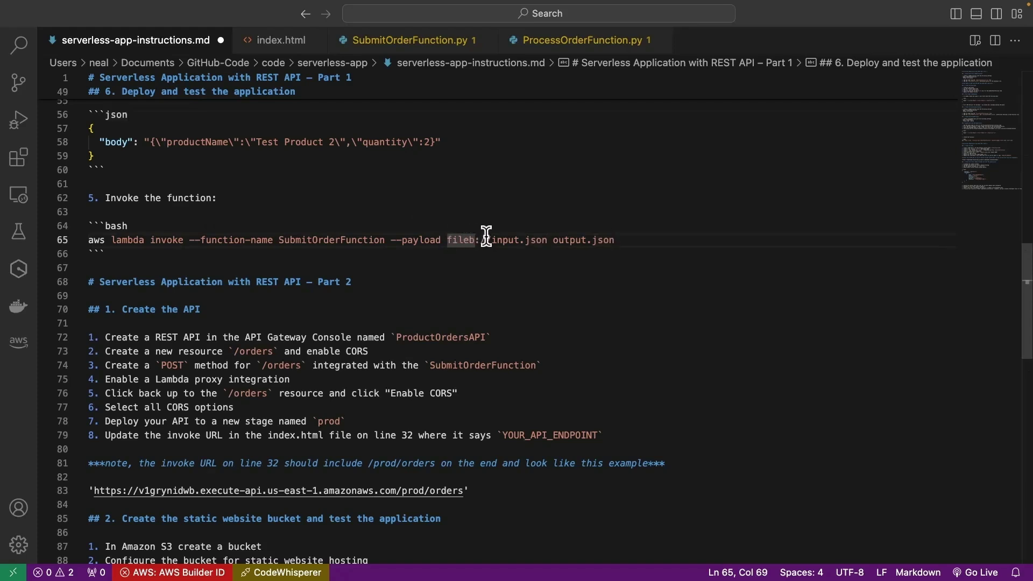
left_click_drag(547, 240, 491, 240)
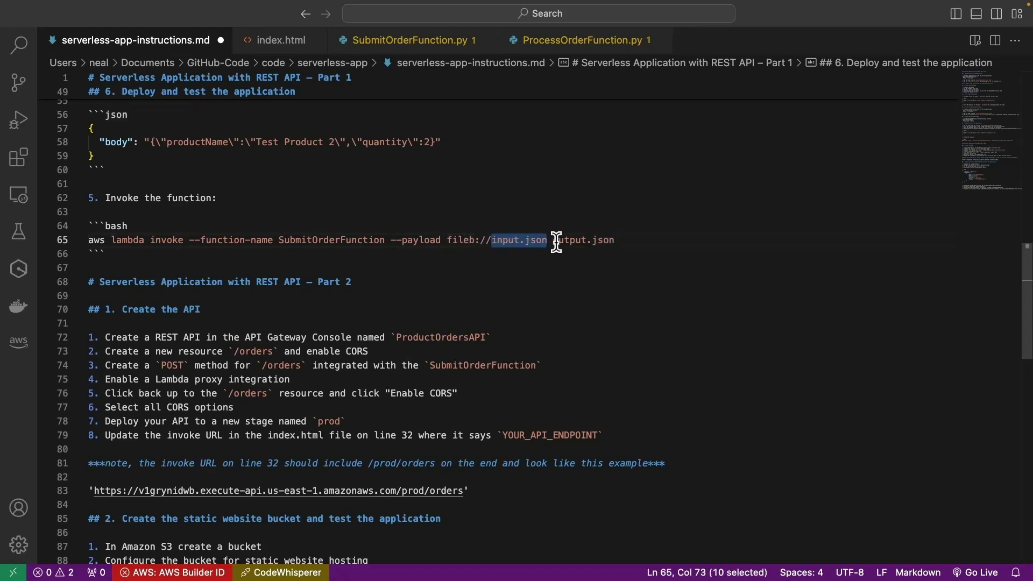
left_click_drag(554, 240, 81, 235)
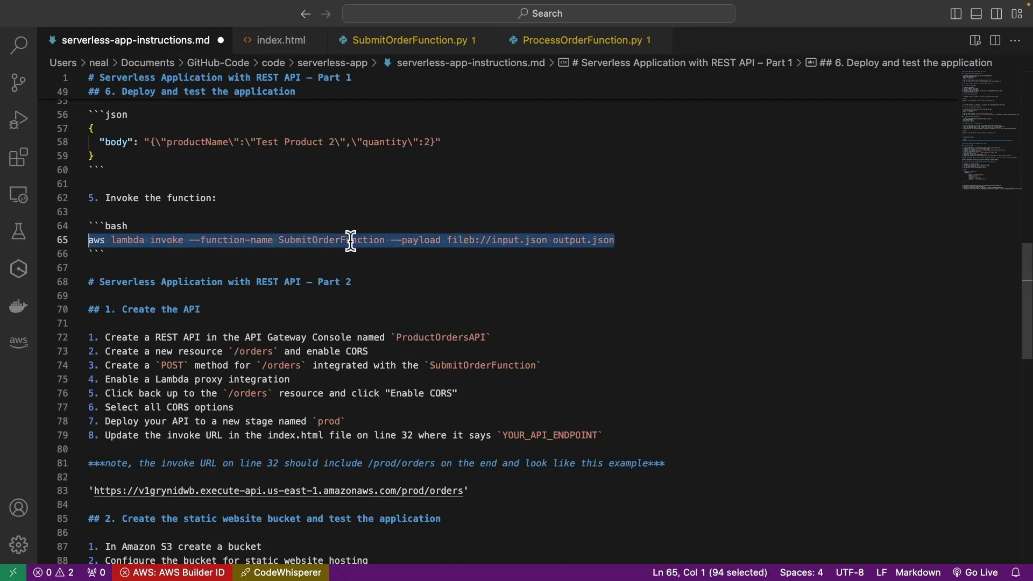
key("super+Tab")
key("super+v")
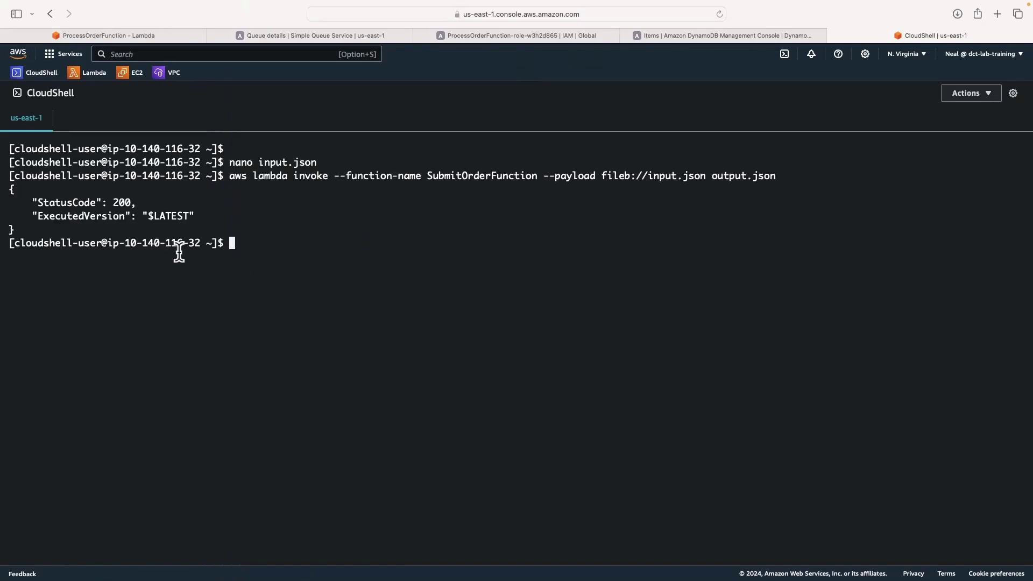
Step: Refresh the items of the DynamoDB ProductOrders table and widen the orderDate column to check the newly submitted order
left_click_drag(114, 203, 133, 203)
left_click(673, 35)
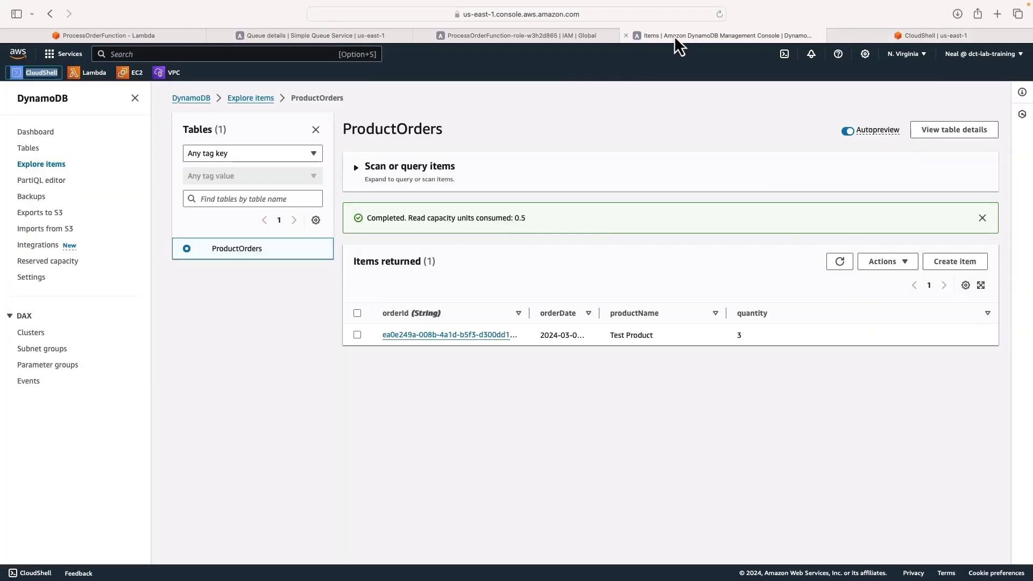
left_click(844, 268)
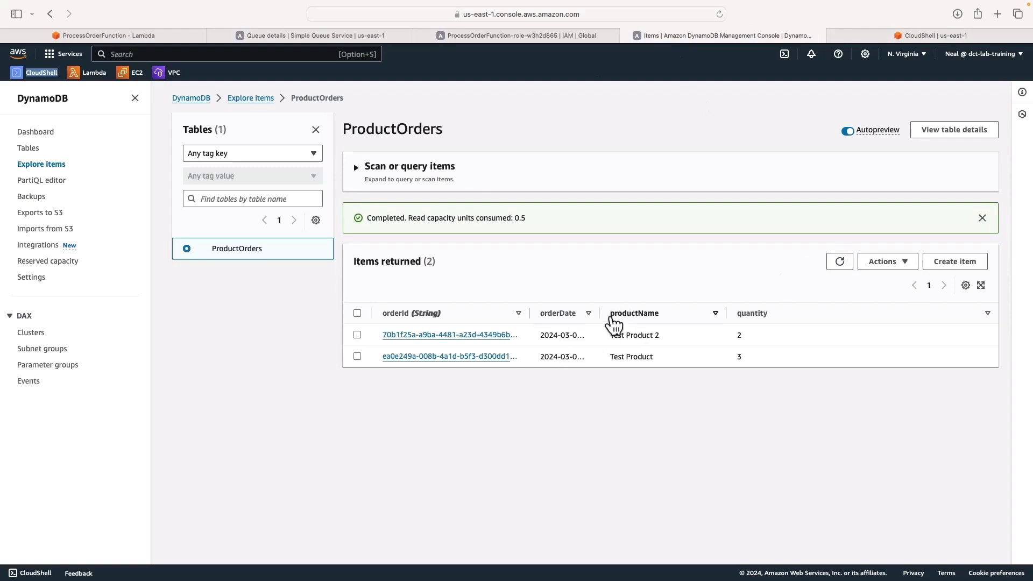
left_click_drag(597, 313, 640, 313)
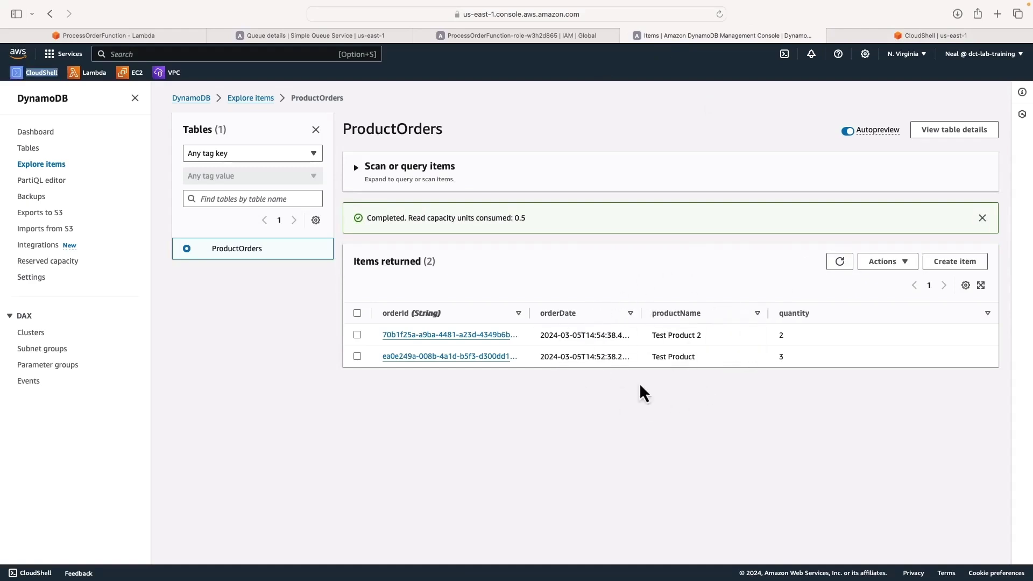
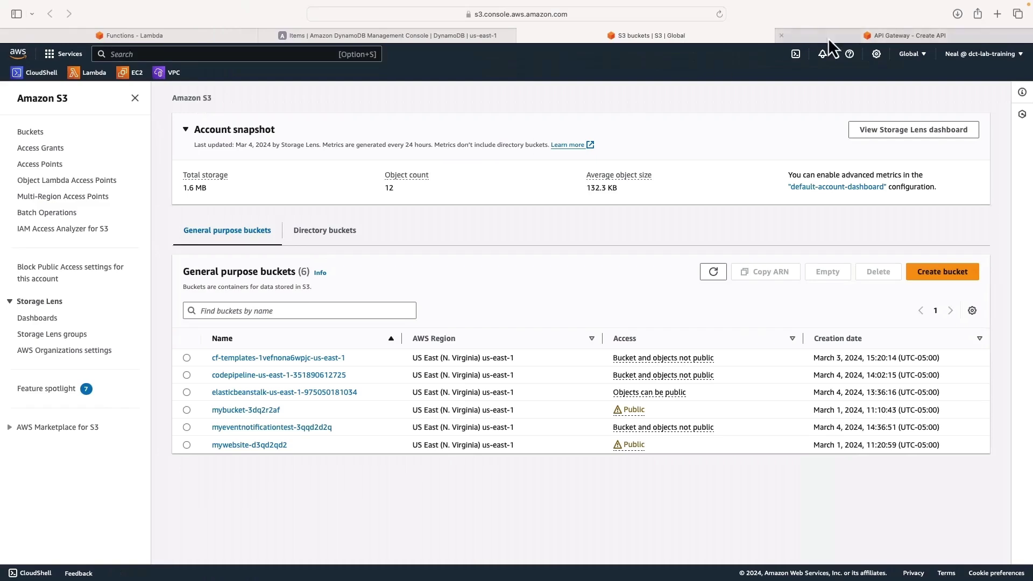
Step: Create a new REST API named ProductOrdersAPI in API Gateway with the Regional endpoint type
left_click(831, 39)
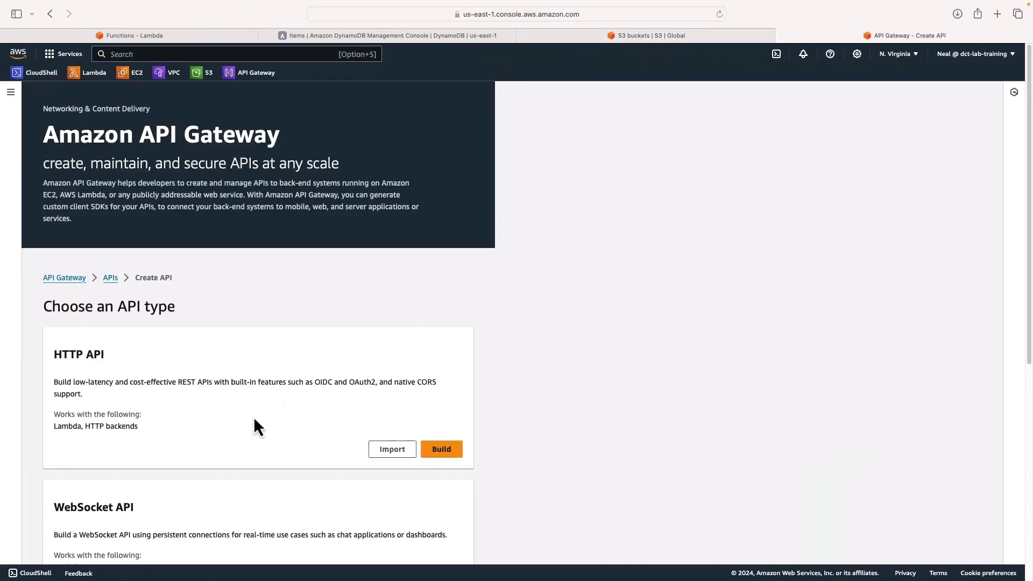
scroll(141, 300, "down", 5)
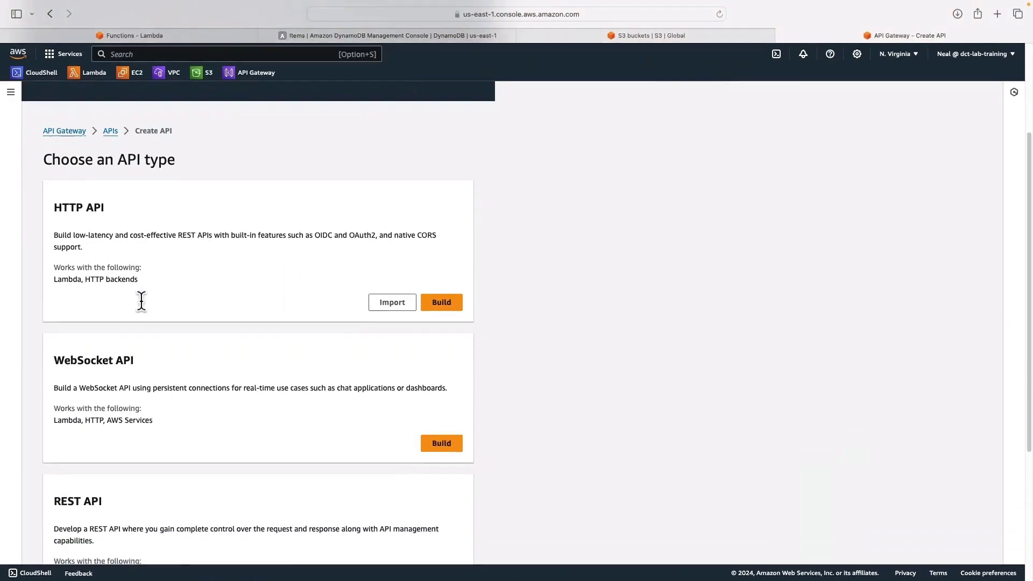
scroll(140, 301, "down", 2)
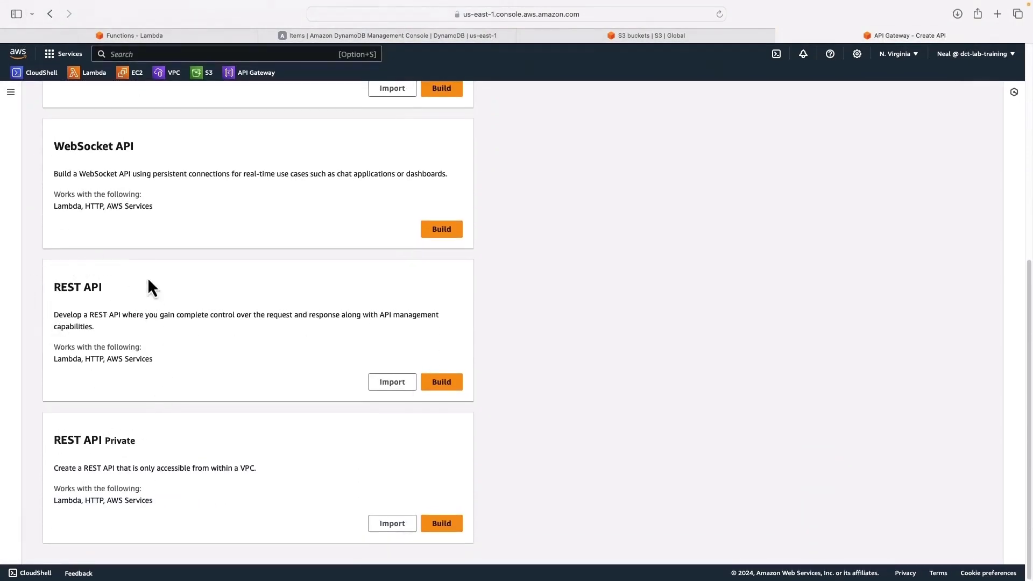
left_click(441, 383)
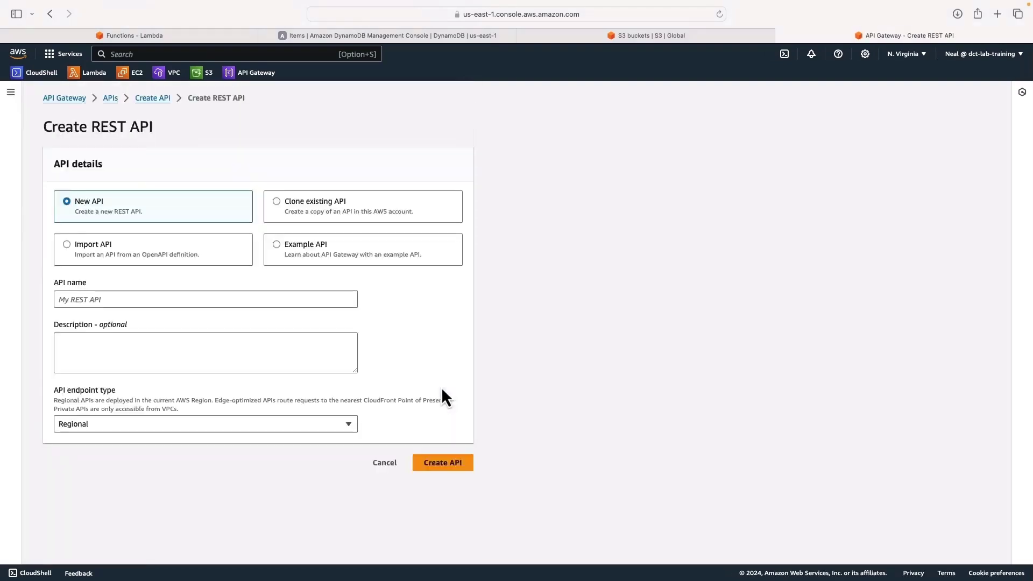
left_click(81, 299)
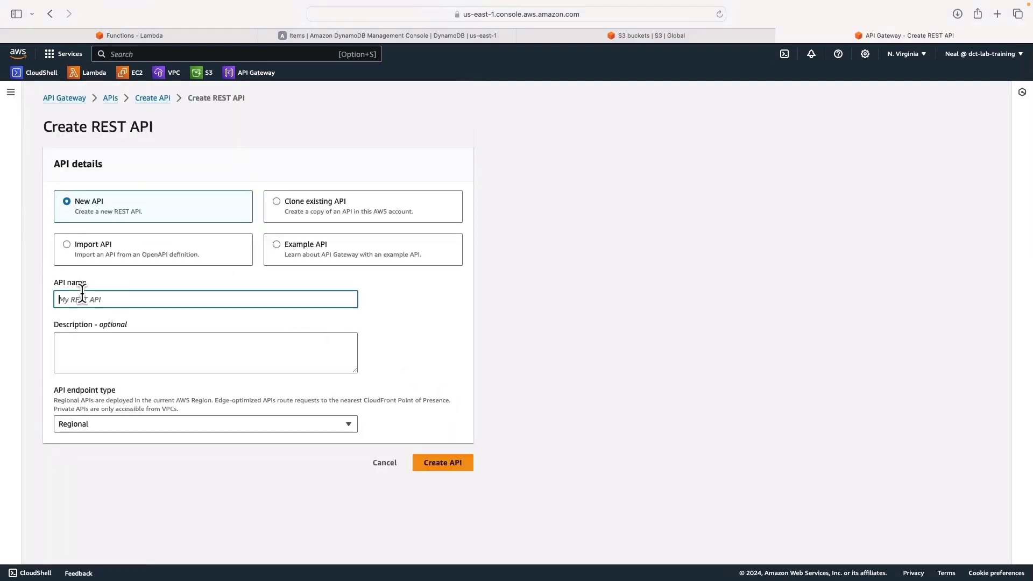
type("ProductOrdersAPI")
left_click(139, 425)
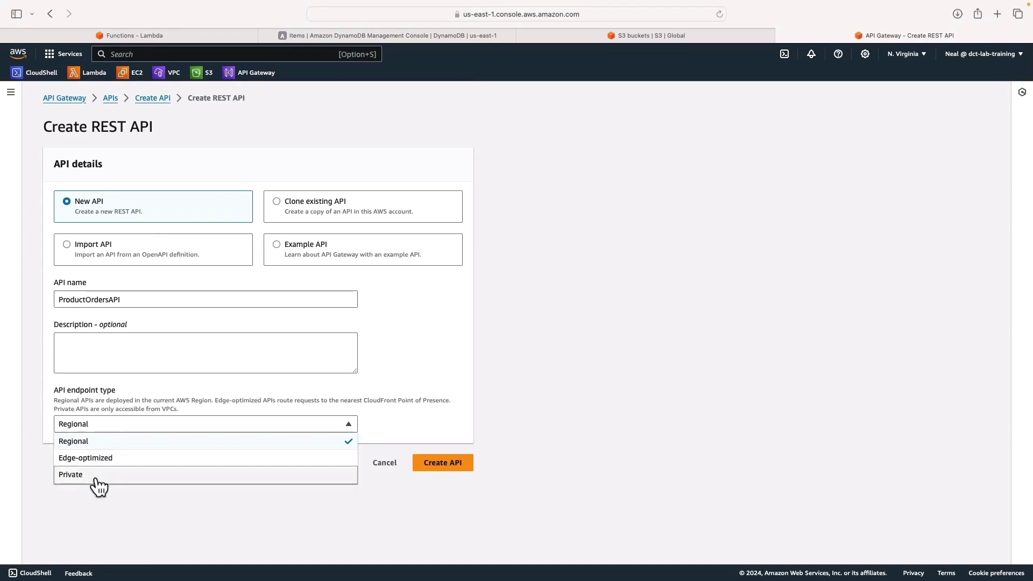
left_click(50, 423)
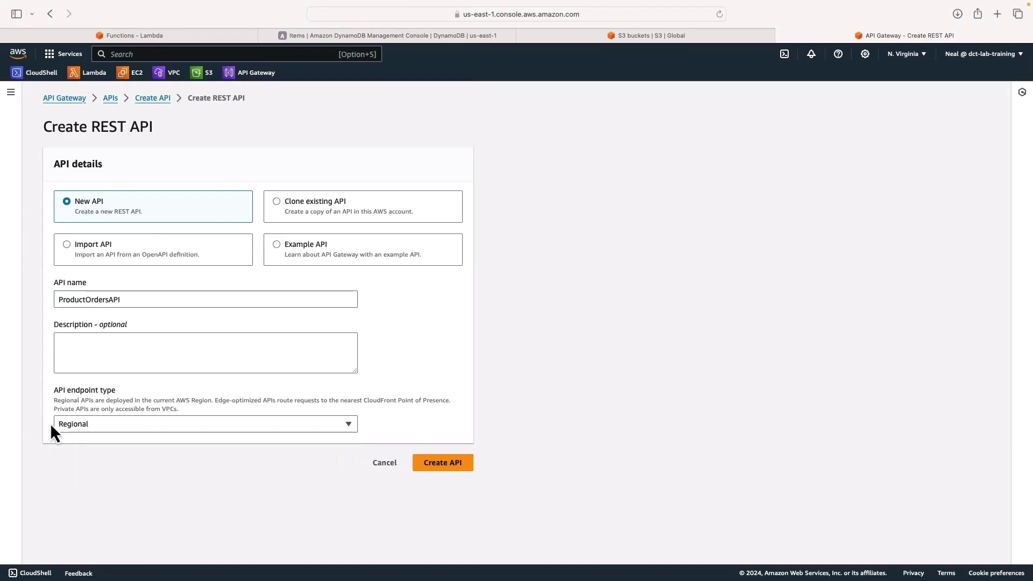
left_click(443, 464)
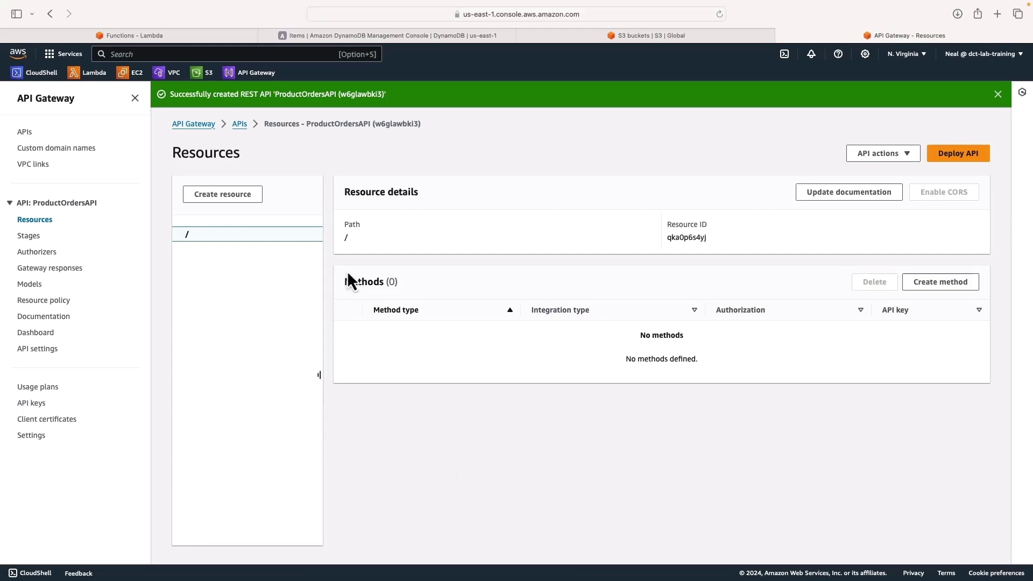
Step: Create a resource named orders under the root path / of ProductOrdersAPI with CORS enabled
left_click(222, 197)
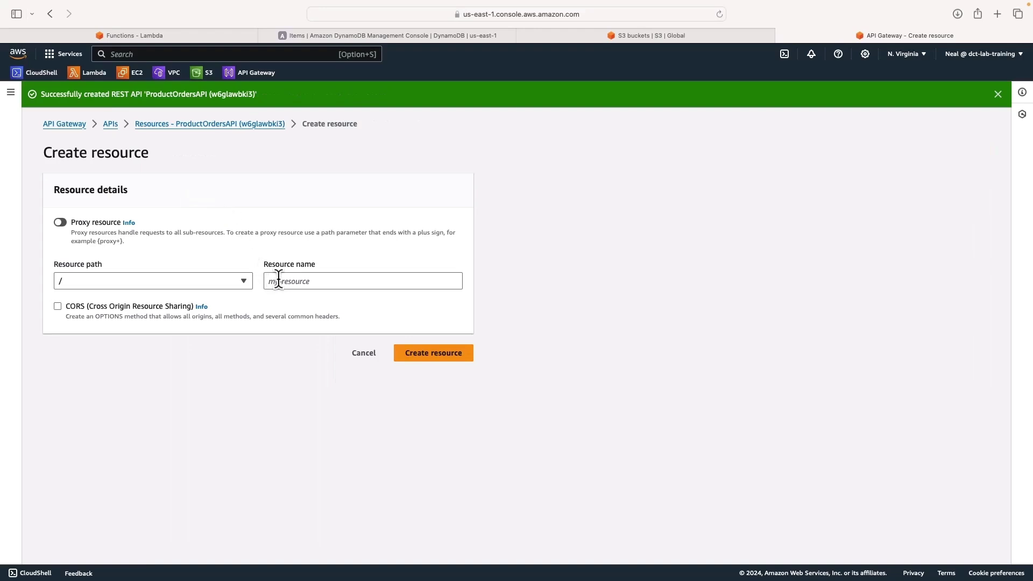
left_click(278, 279)
type("orders")
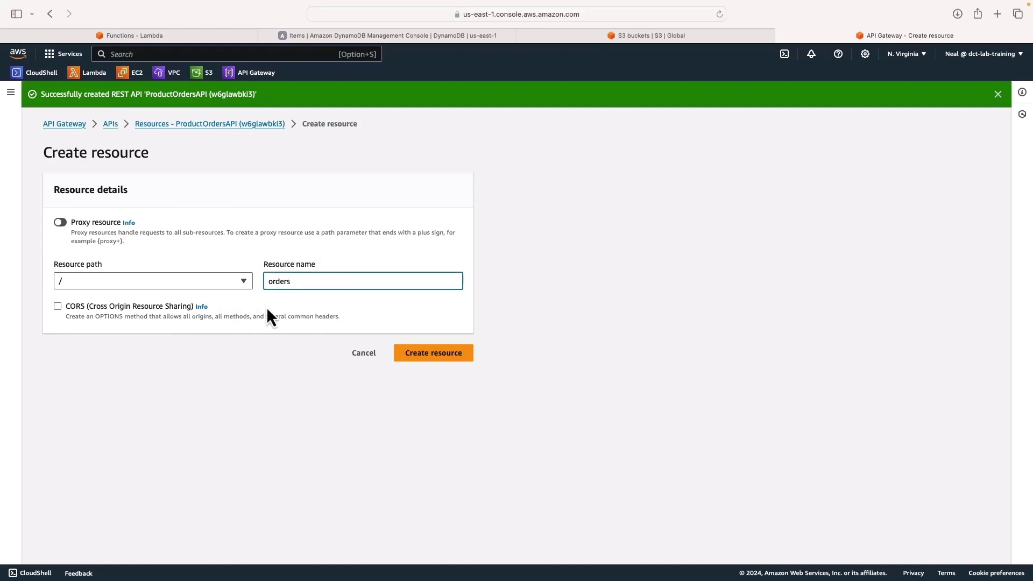
left_click(58, 307)
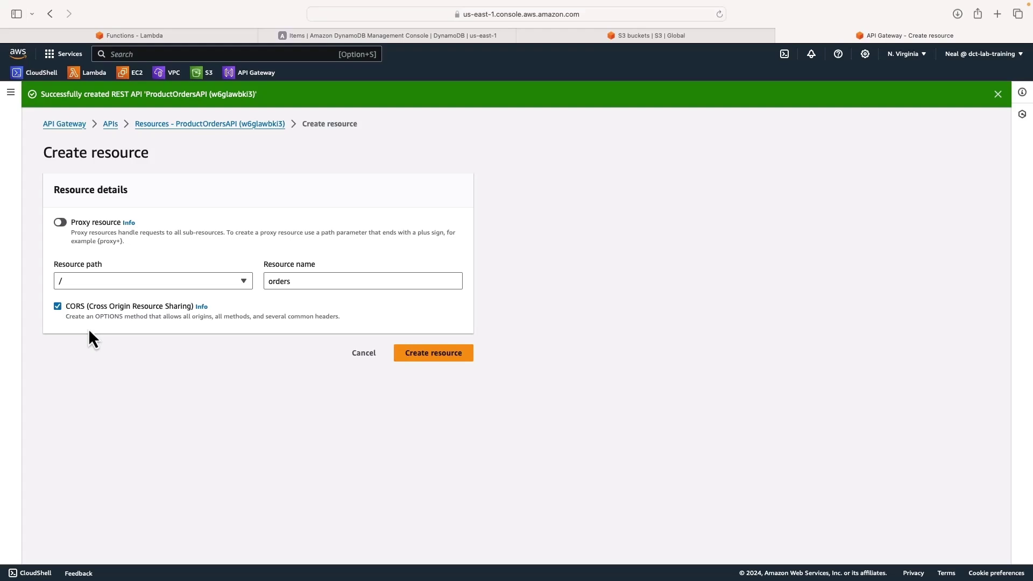
left_click(431, 353)
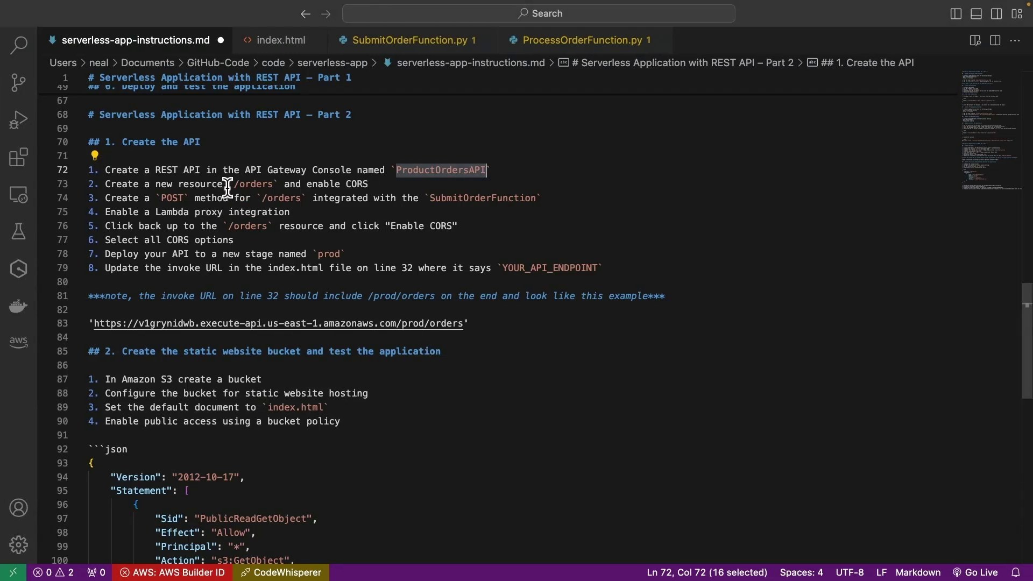
Step: Review the API instructions on lines 73 to 79 in VS Code, covering the /orders resource, POST method, CORS, prod stage and invoke URL
left_click_drag(233, 184, 272, 184)
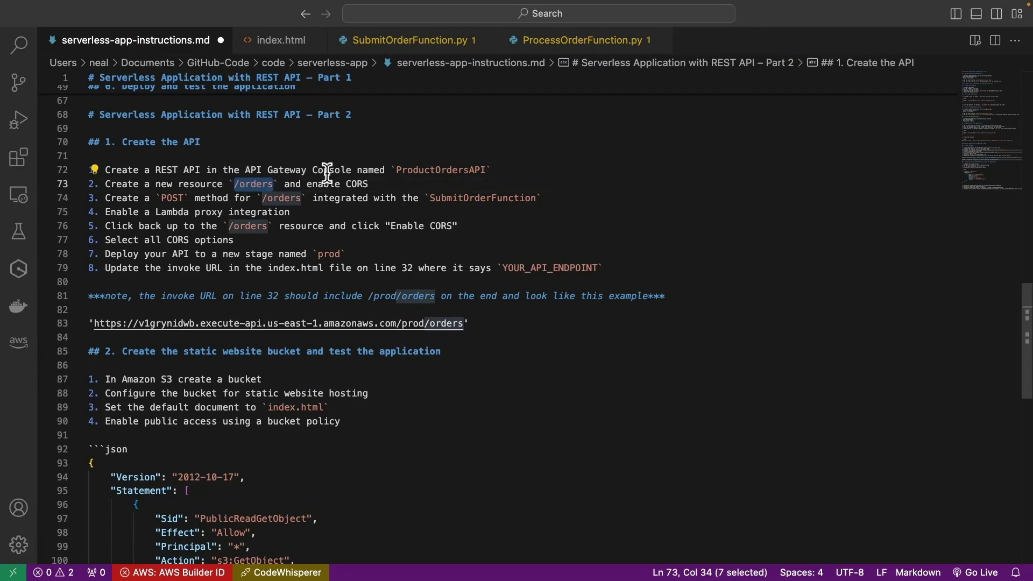
left_click_drag(160, 199, 185, 199)
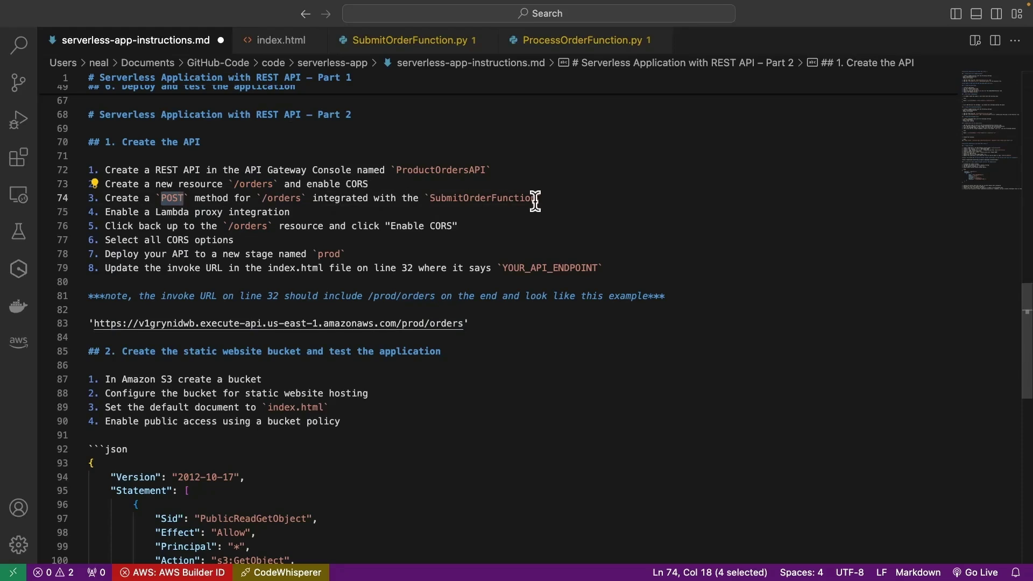
left_click_drag(391, 226, 444, 227)
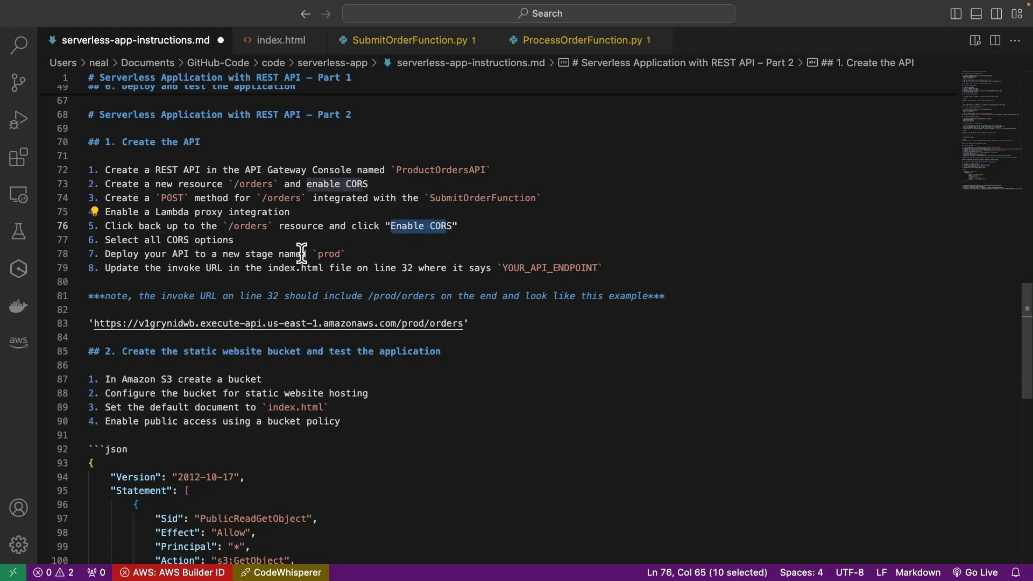
left_click_drag(317, 254, 340, 253)
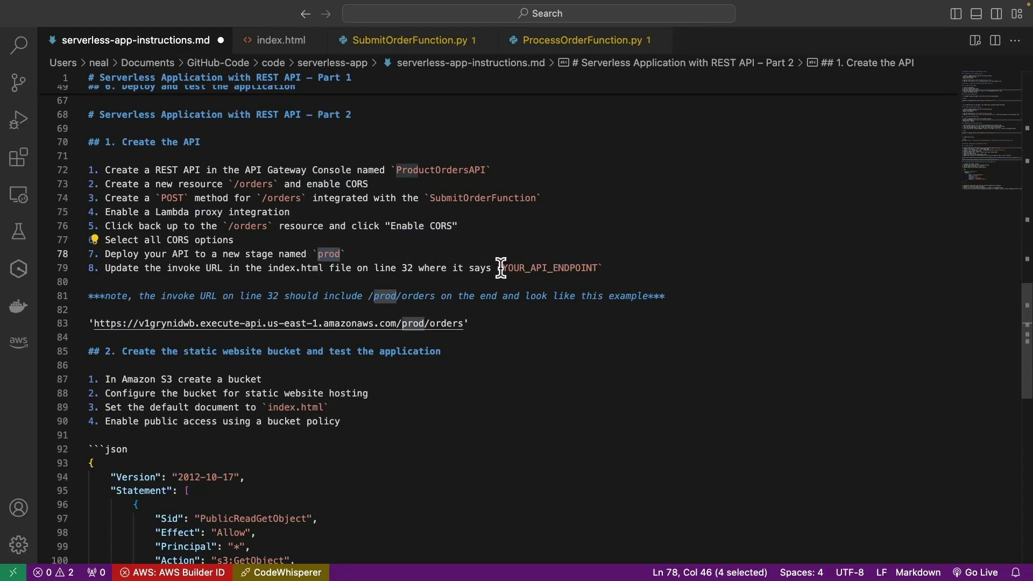
left_click_drag(500, 267, 591, 268)
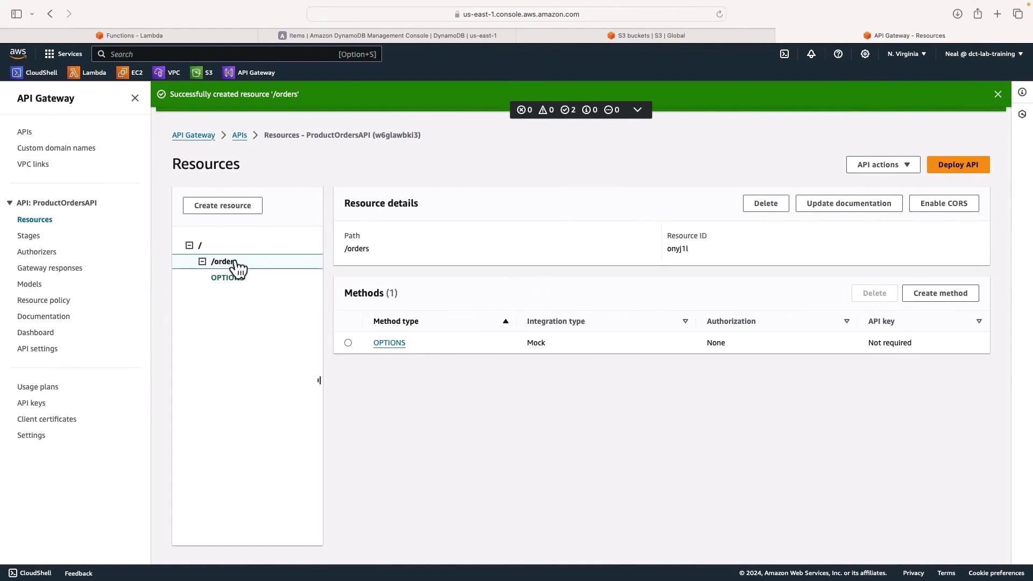
Step: Create a POST method on the /orders resource with Lambda proxy integration to SubmitOrderFunction in us-east-1
left_click(947, 297)
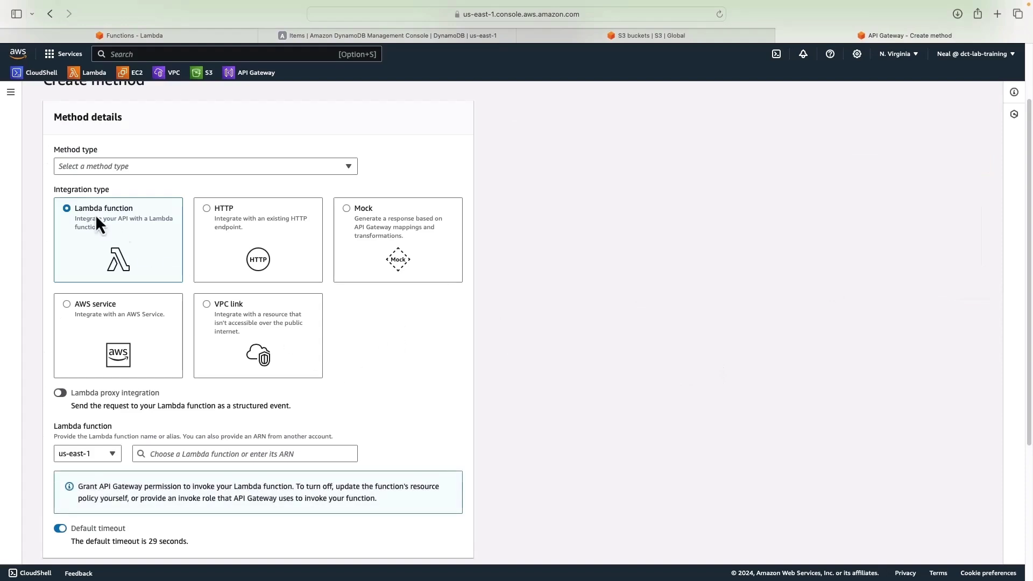
left_click(86, 166)
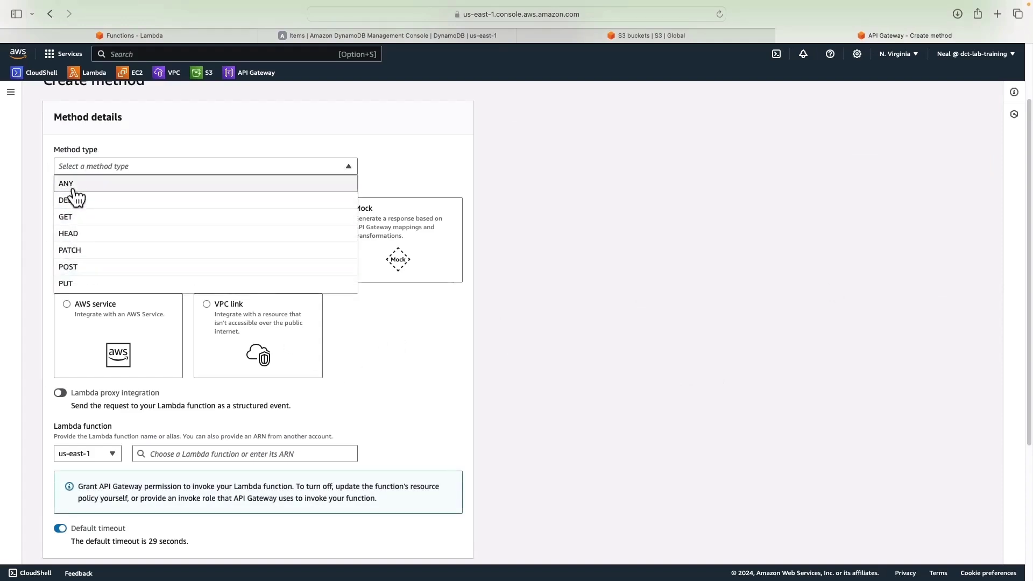
left_click(73, 272)
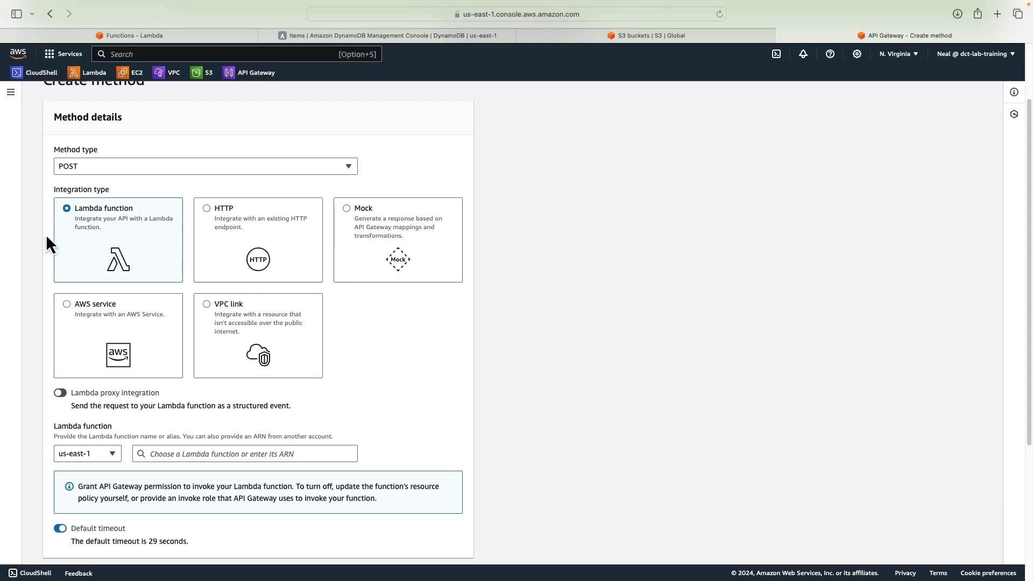
scroll(60, 210, "down", 5)
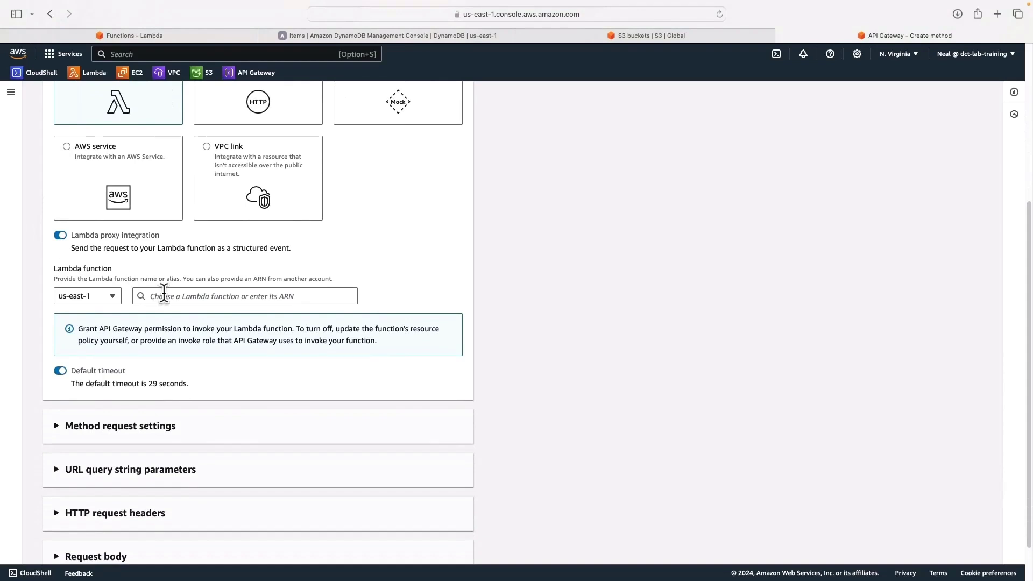
left_click(175, 295)
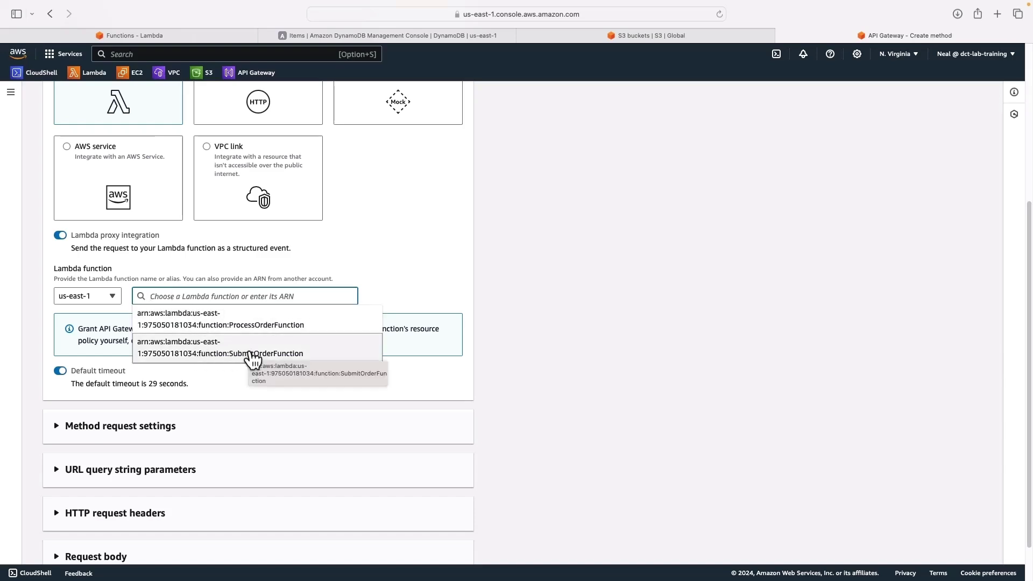
left_click(238, 352)
scroll(237, 351, "down", 2)
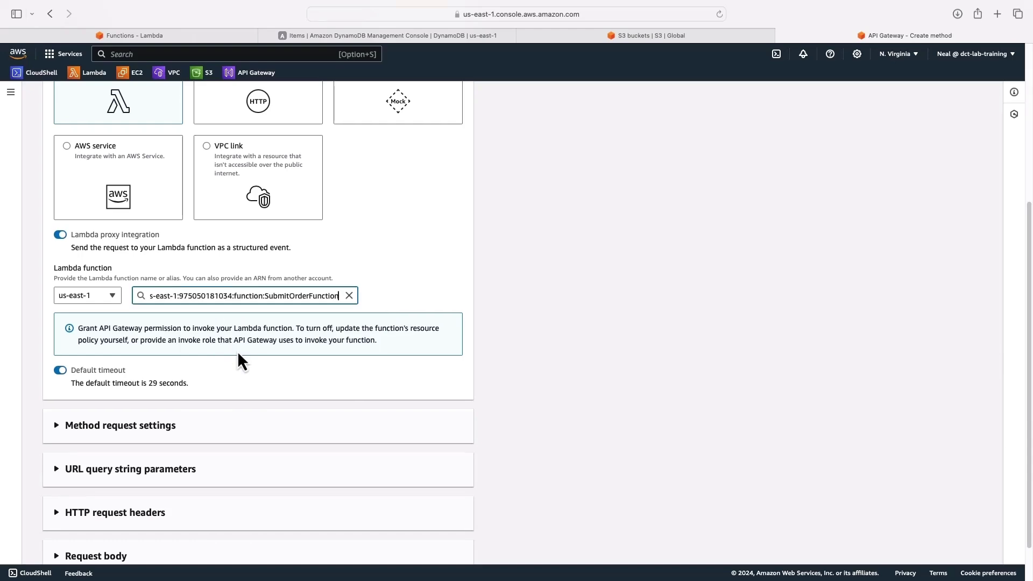
left_click(437, 544)
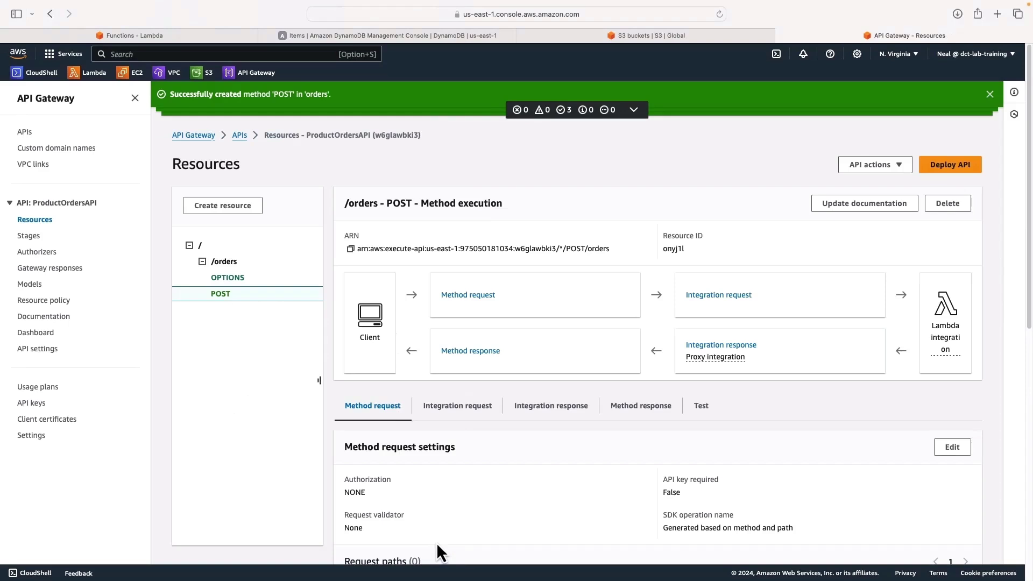
Step: Enable CORS on the /orders resource for Default 4XX and Default 5XX responses and the OPTIONS and POST methods
scroll(437, 542, "down", 1)
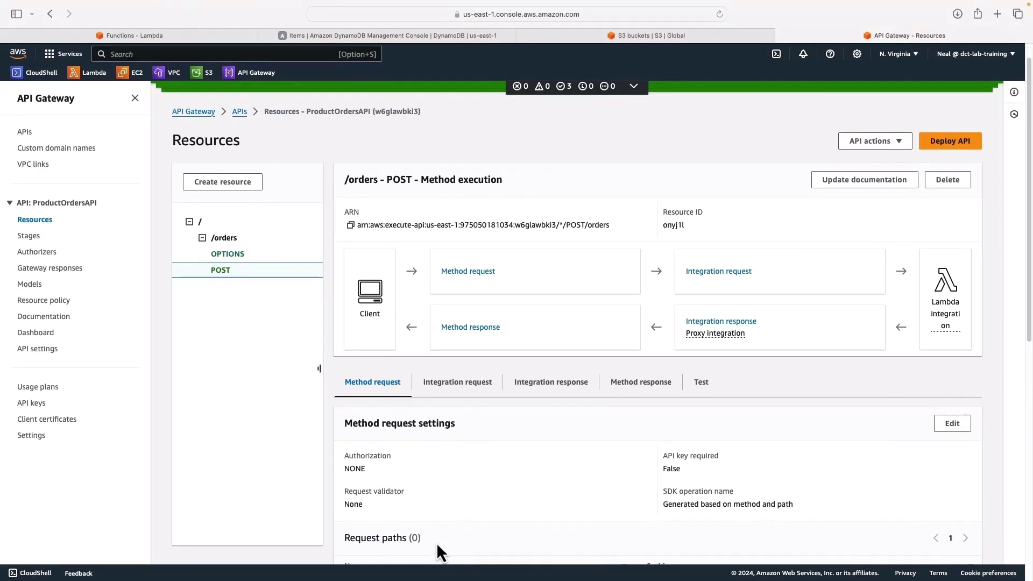
left_click(224, 240)
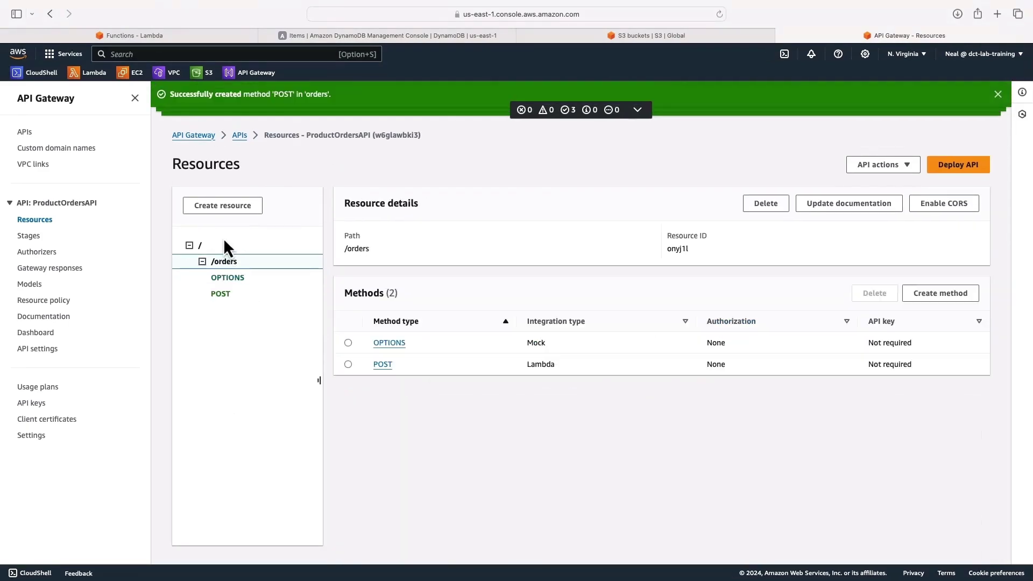
left_click(935, 206)
left_click(57, 266)
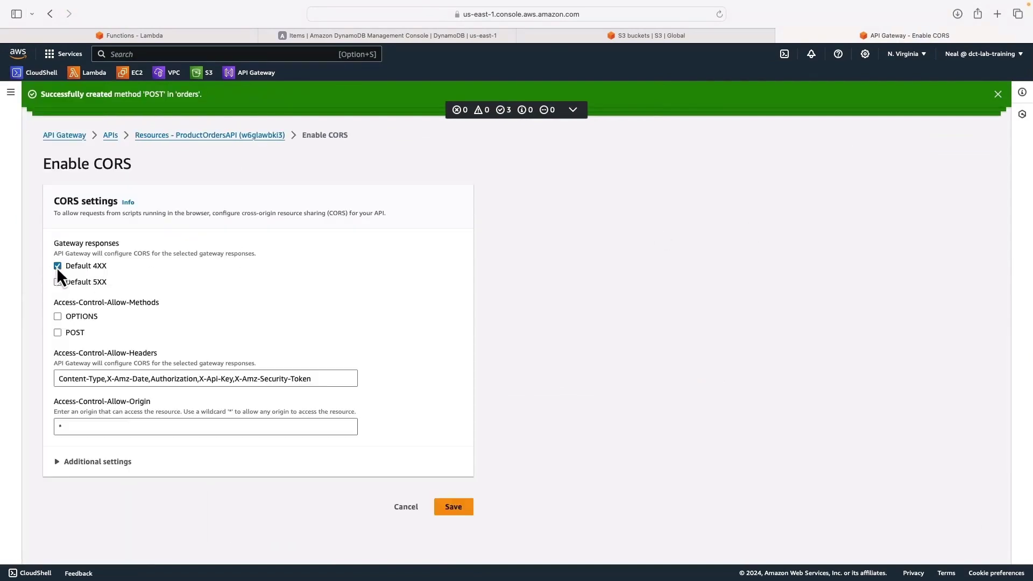
left_click(57, 282)
left_click(58, 316)
left_click(58, 333)
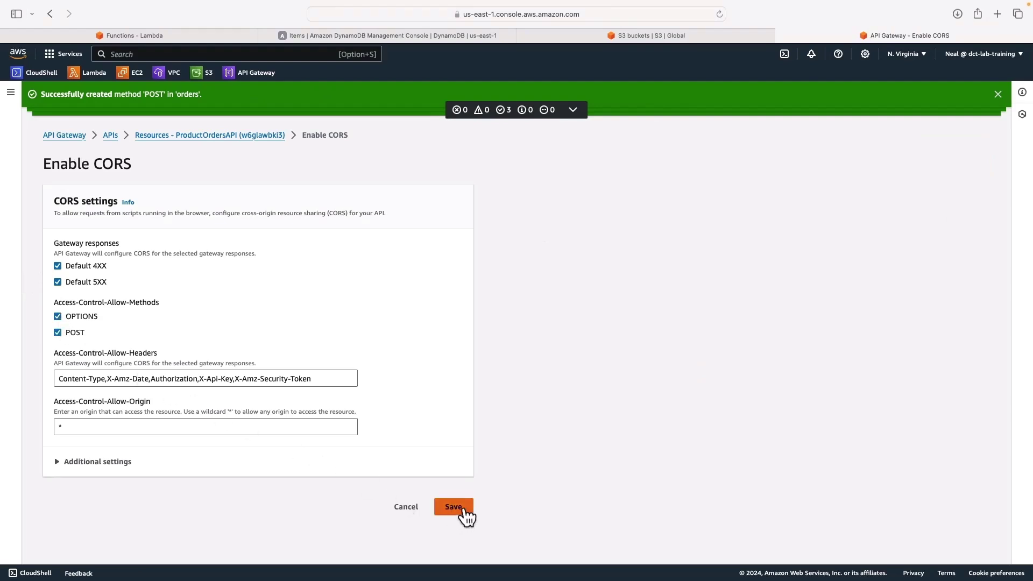
left_click(463, 510)
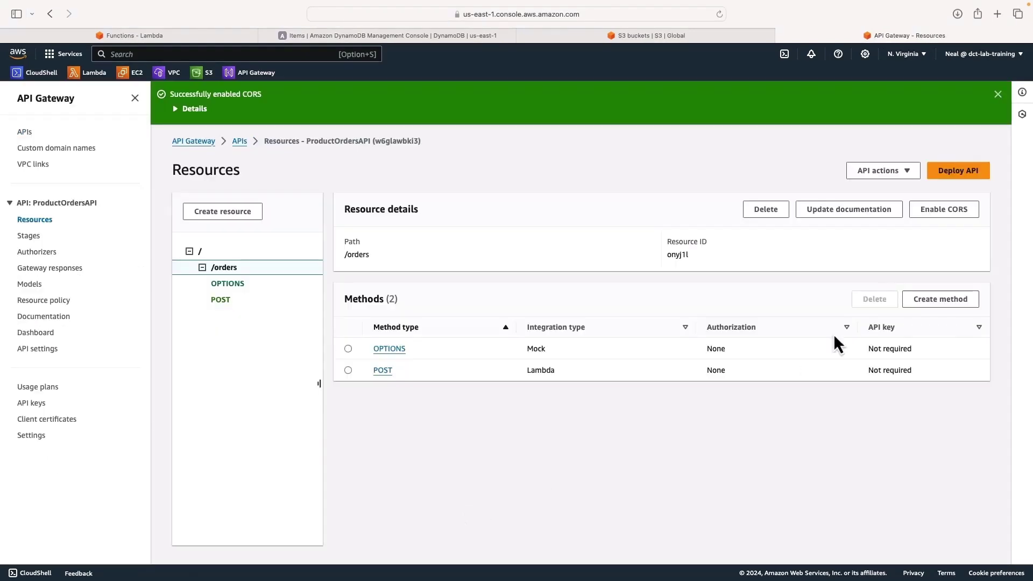
Step: Deploy ProductOrdersAPI to a new stage named prod
left_click(951, 177)
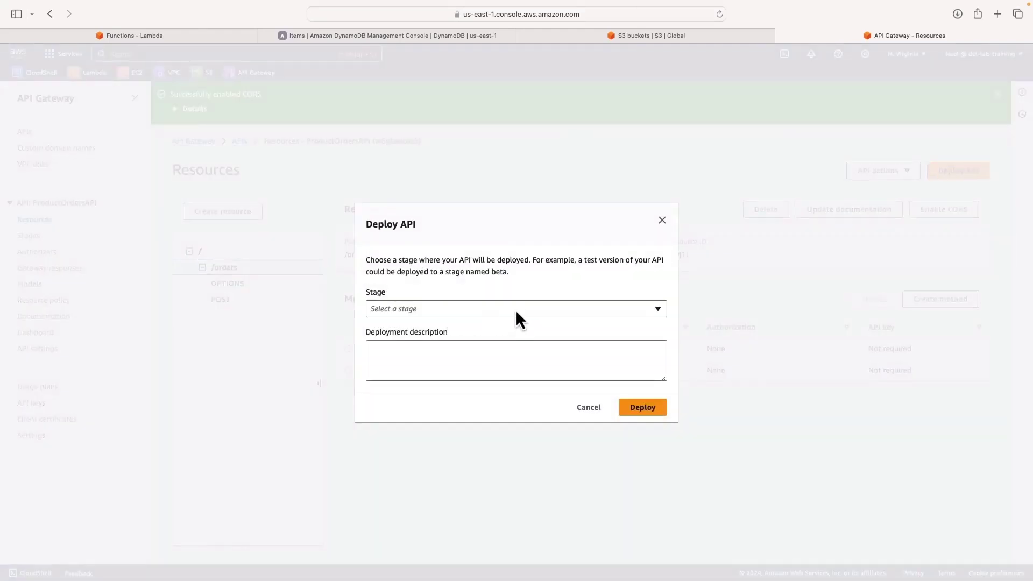
left_click(511, 311)
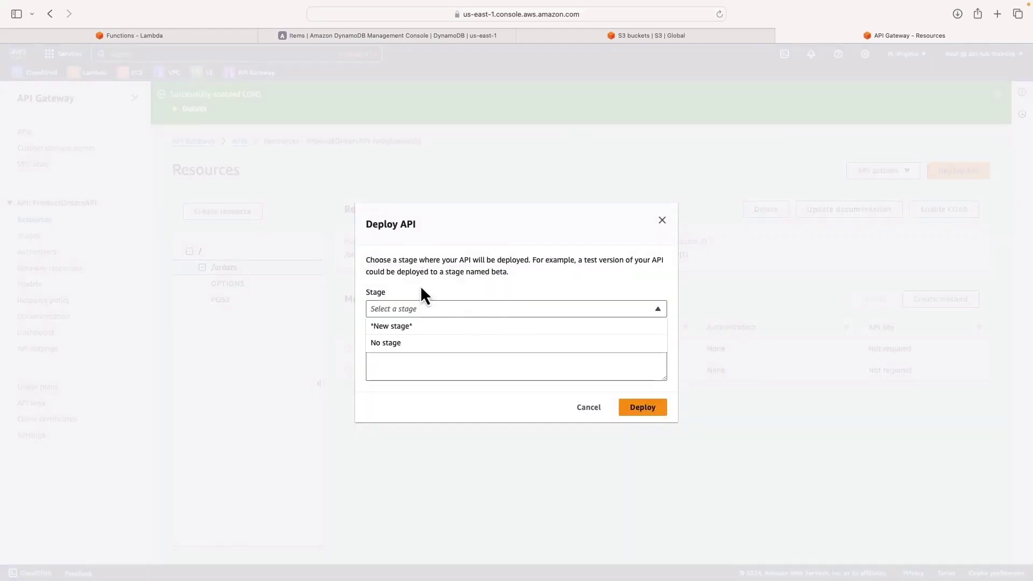
left_click(385, 326)
left_click(383, 302)
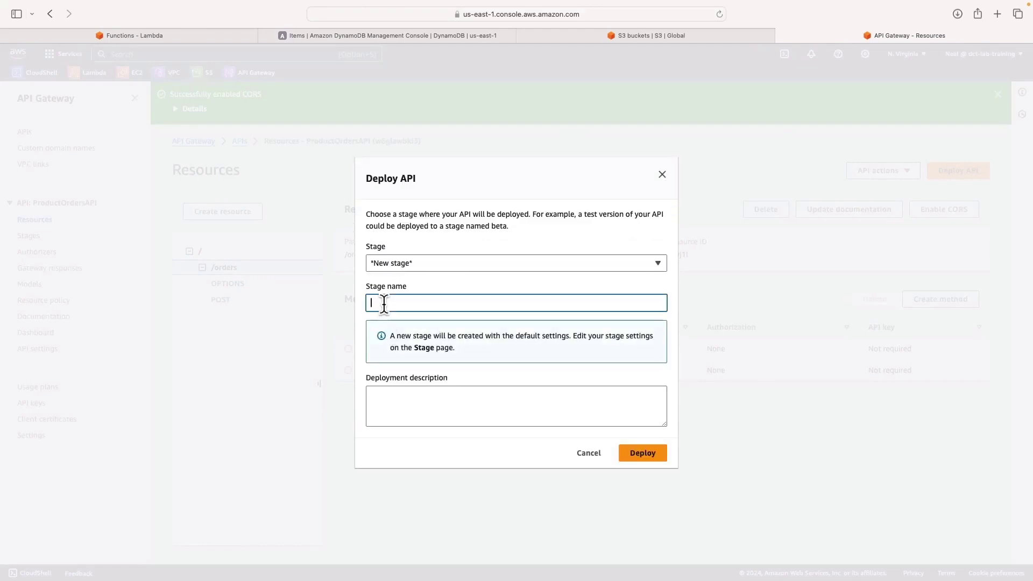
type("prod")
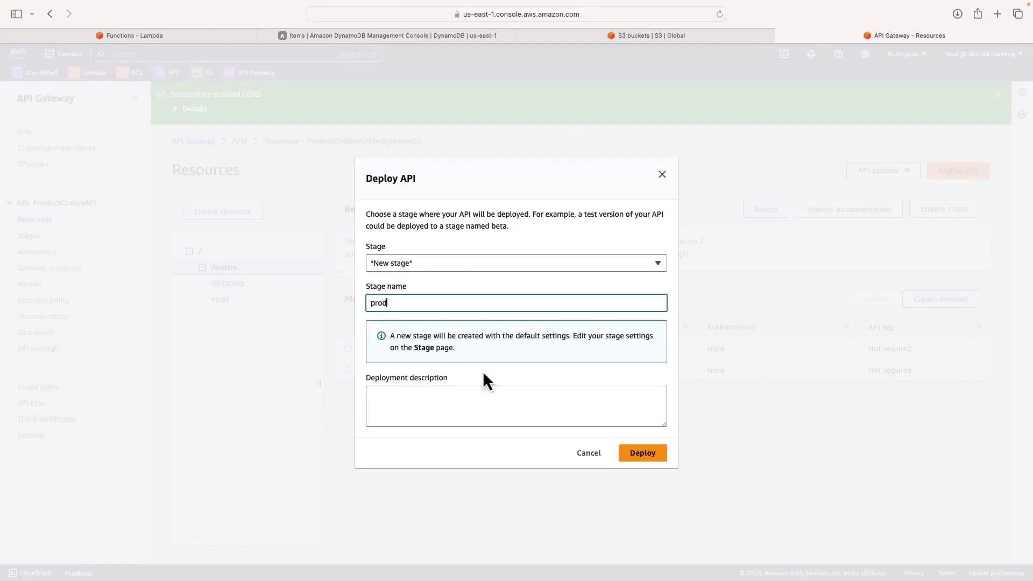
left_click(648, 460)
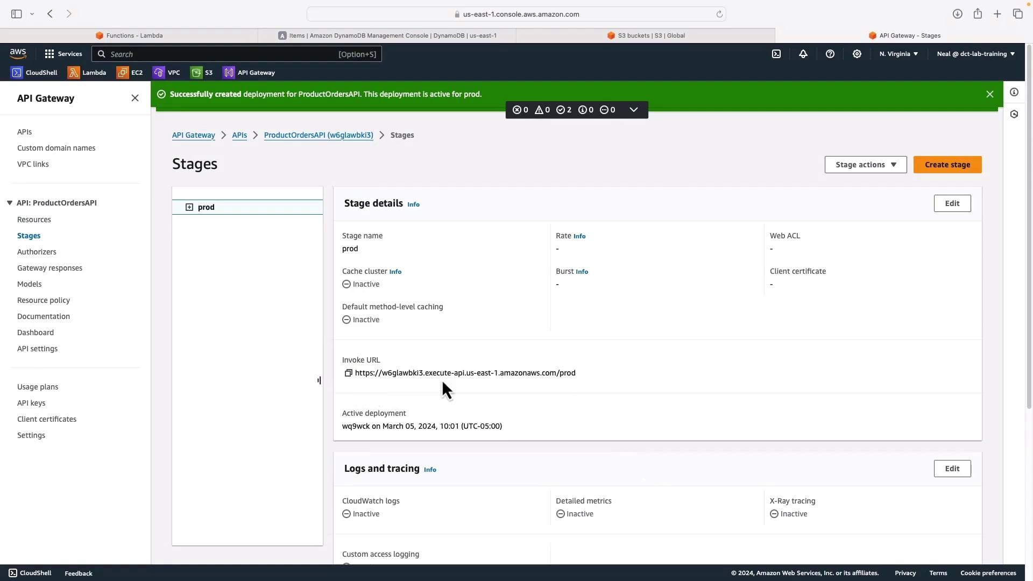
Step: Copy the invoke URL of the prod stage
left_click_drag(383, 372, 422, 373)
left_click_drag(559, 373, 578, 373)
left_click(348, 374)
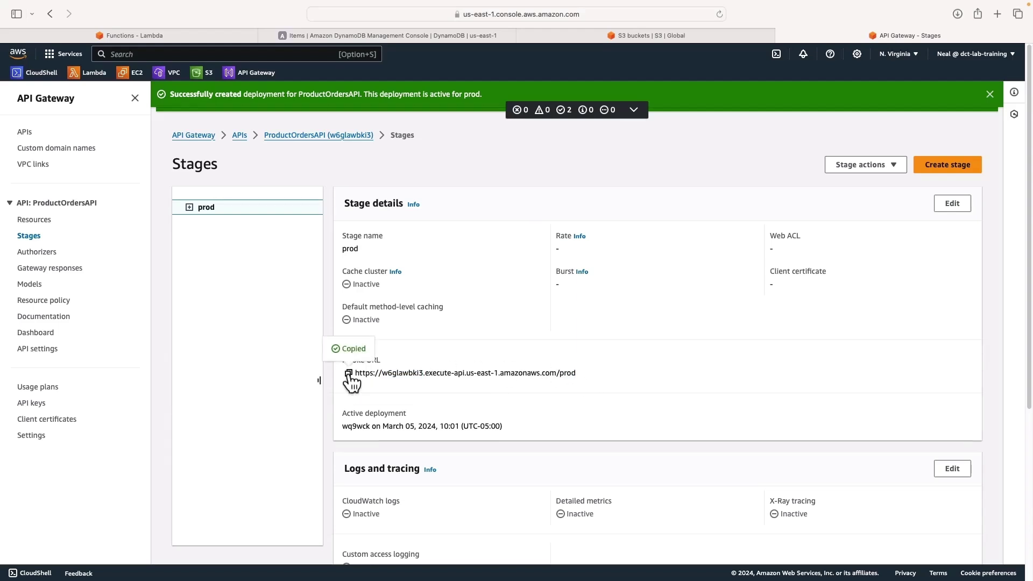
key("super+Tab")
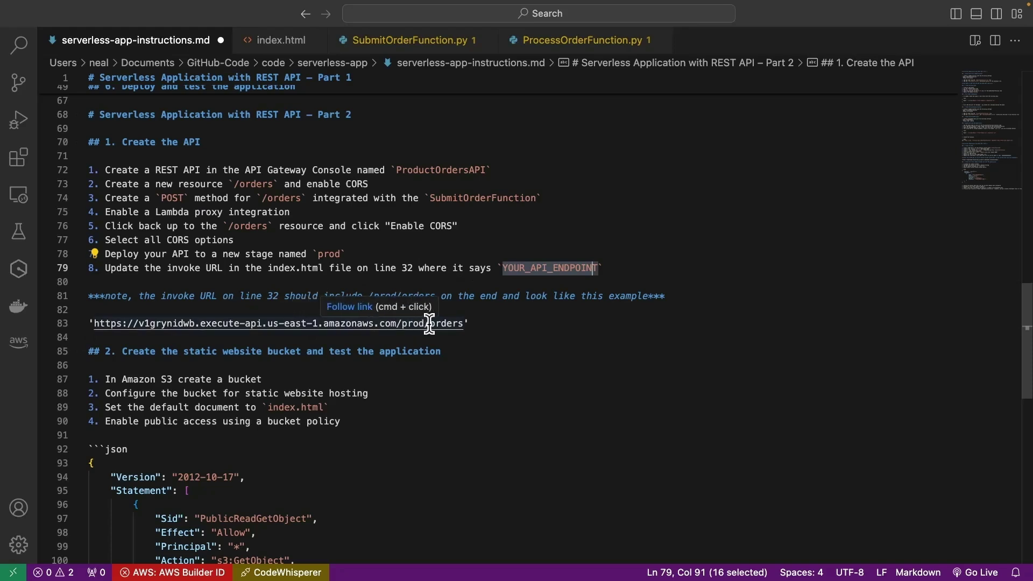
left_click(271, 42)
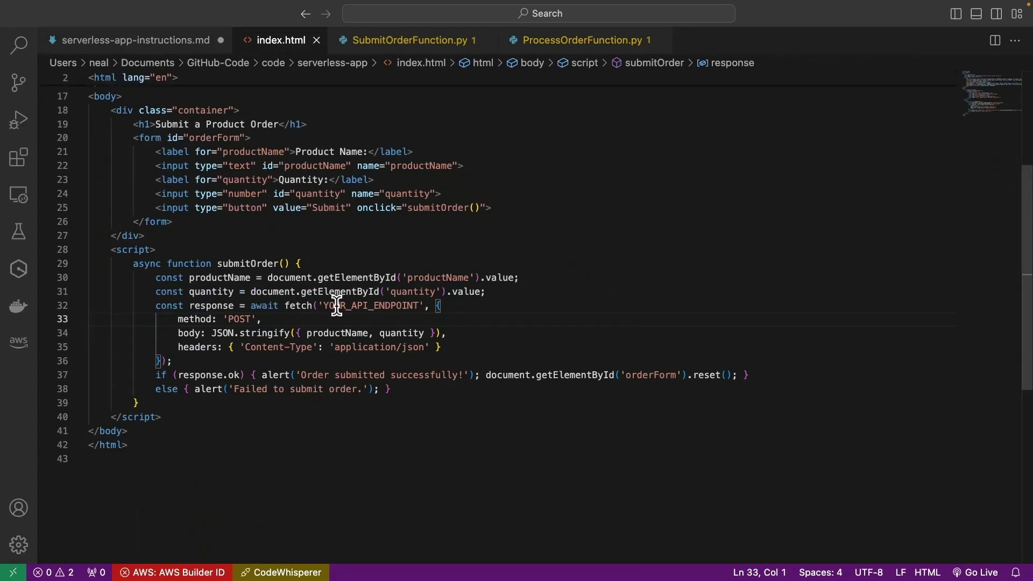
left_click_drag(324, 305, 421, 311)
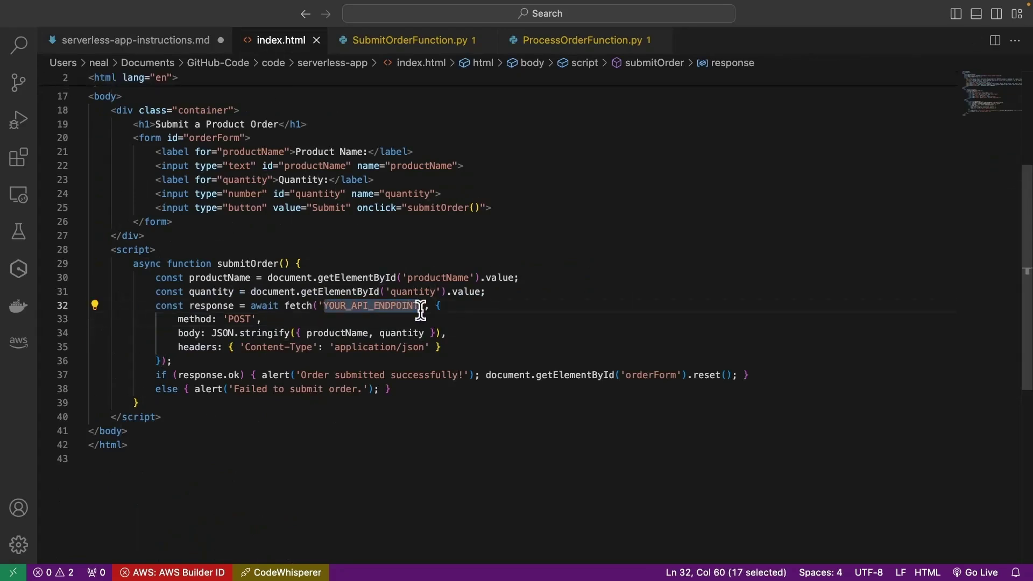
key("super+v")
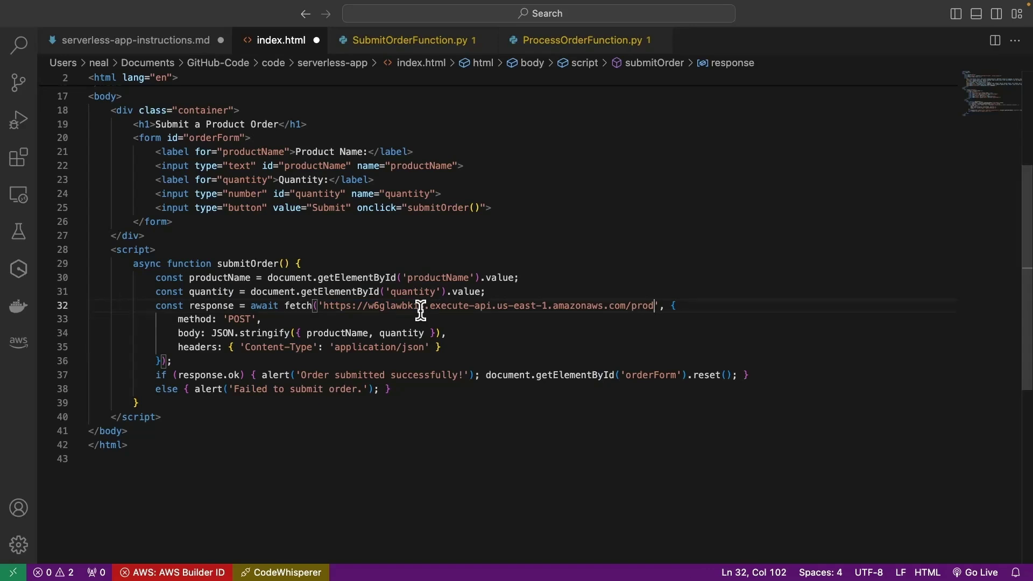
type("/orde")
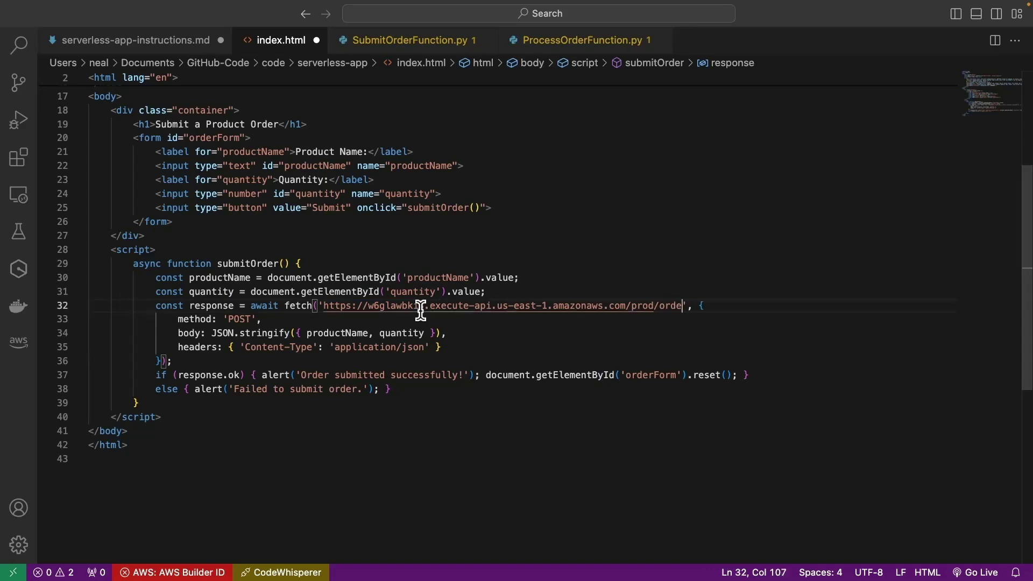
type("rs")
left_click(565, 502)
key("super+s")
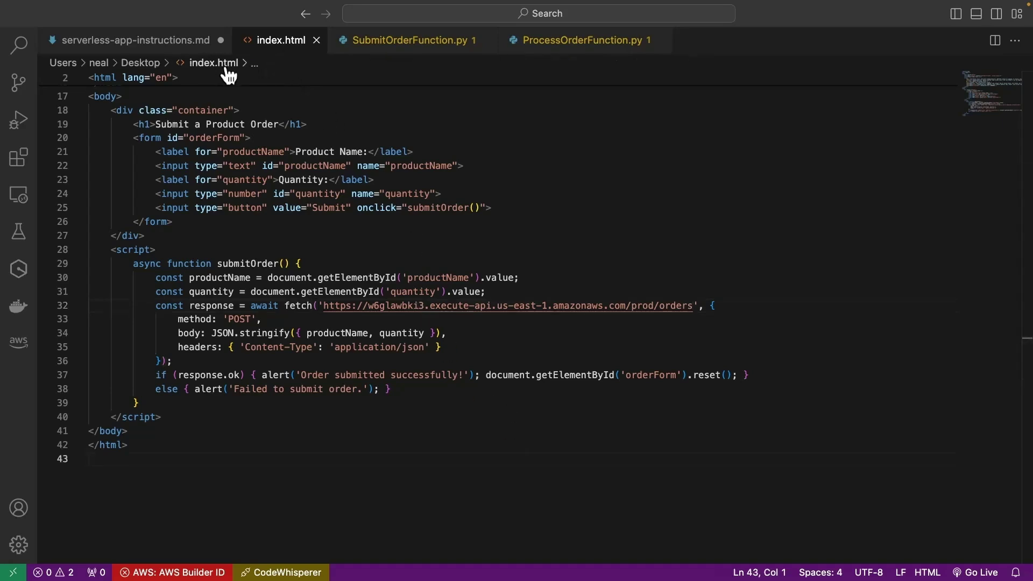
Step: Switch to the S3 console and begin a new general purpose bucket named myapistaticwebsite-21d2qd
key("ctrl+Left")
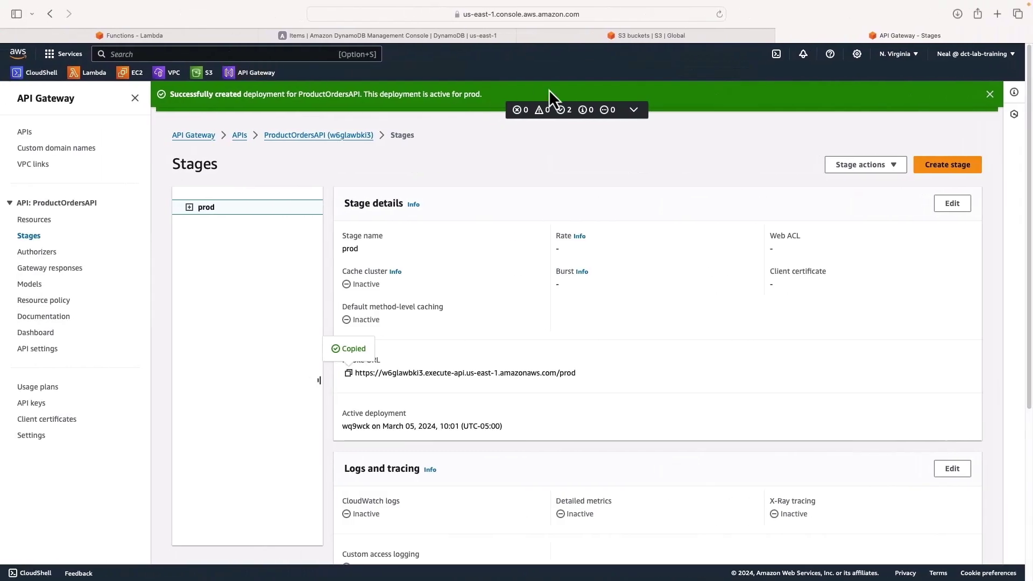
left_click(581, 35)
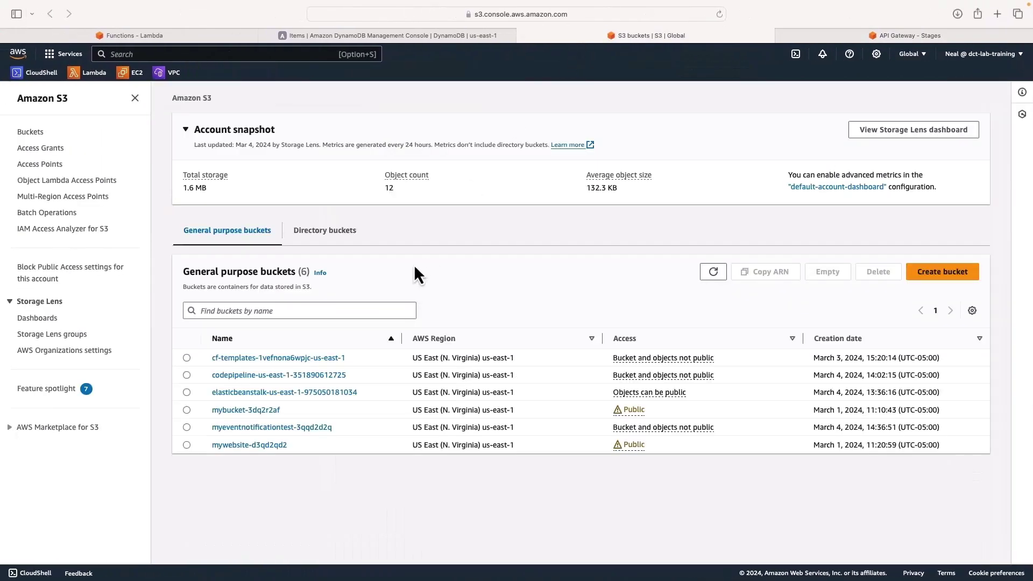
left_click(941, 273)
left_click(124, 341)
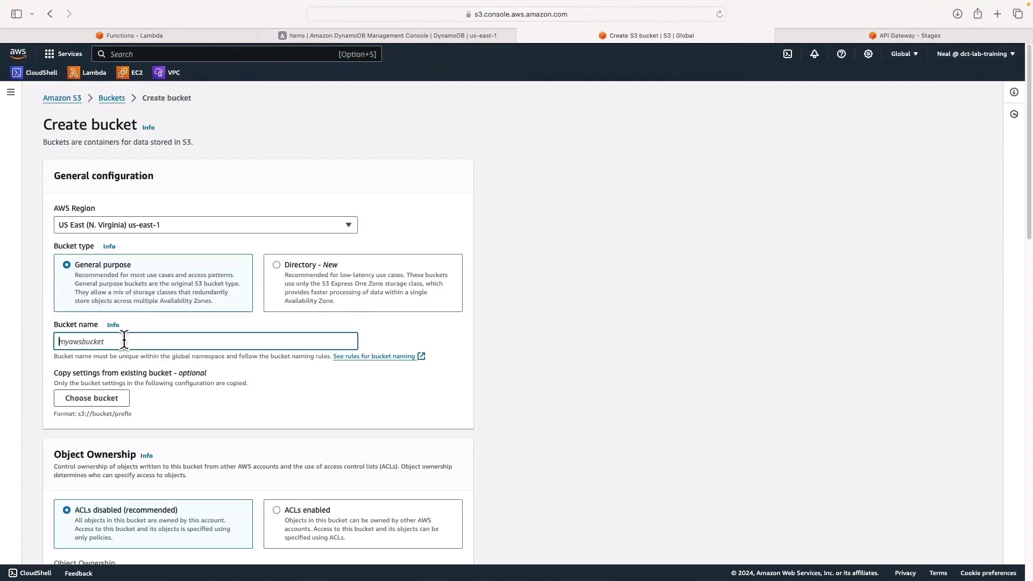
type("myapistaticwebs")
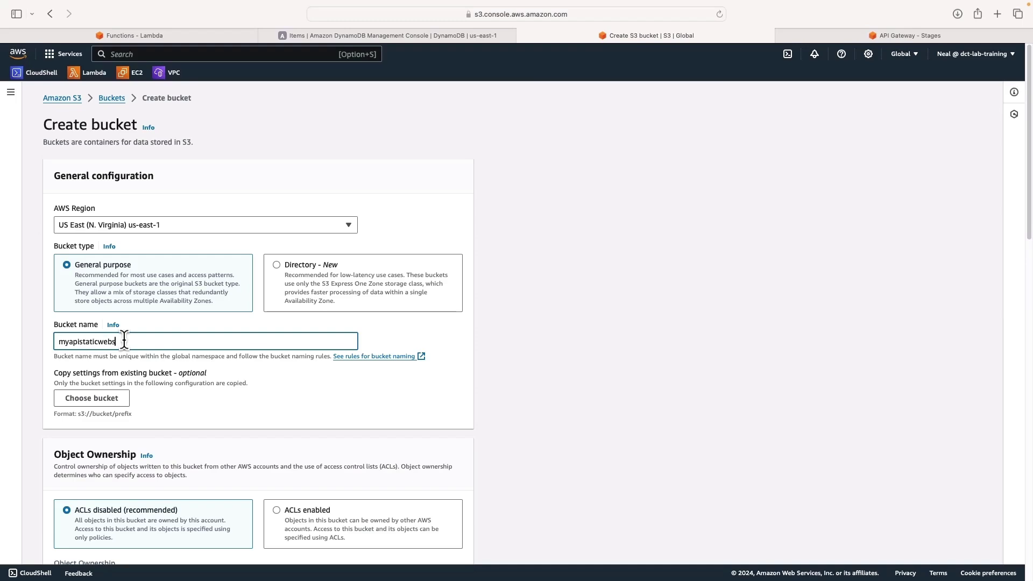
type("ite-21d2qd")
Step: Turn off Block all public access, acknowledge the public access warning, and create the bucket with the remaining defaults
scroll(142, 371, "down", 2)
scroll(143, 371, "down", 10)
left_click(57, 339)
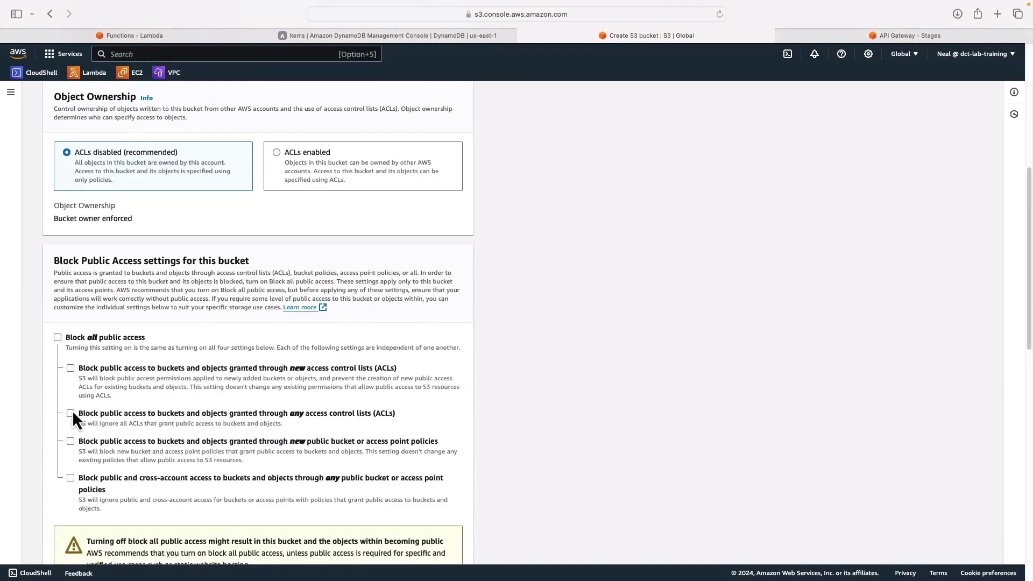
scroll(72, 410, "down", 5)
left_click(88, 463)
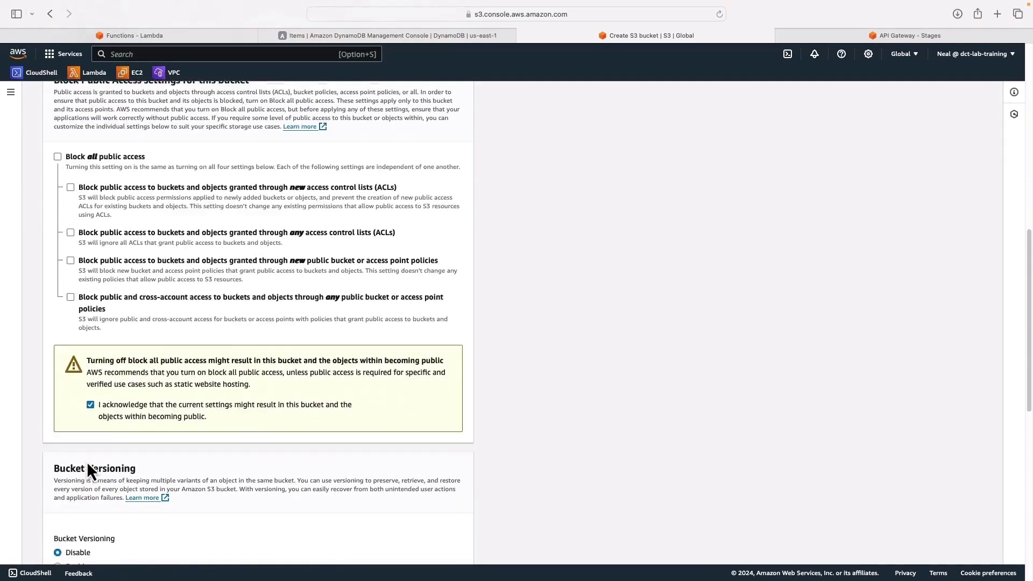
scroll(88, 463, "down", 20)
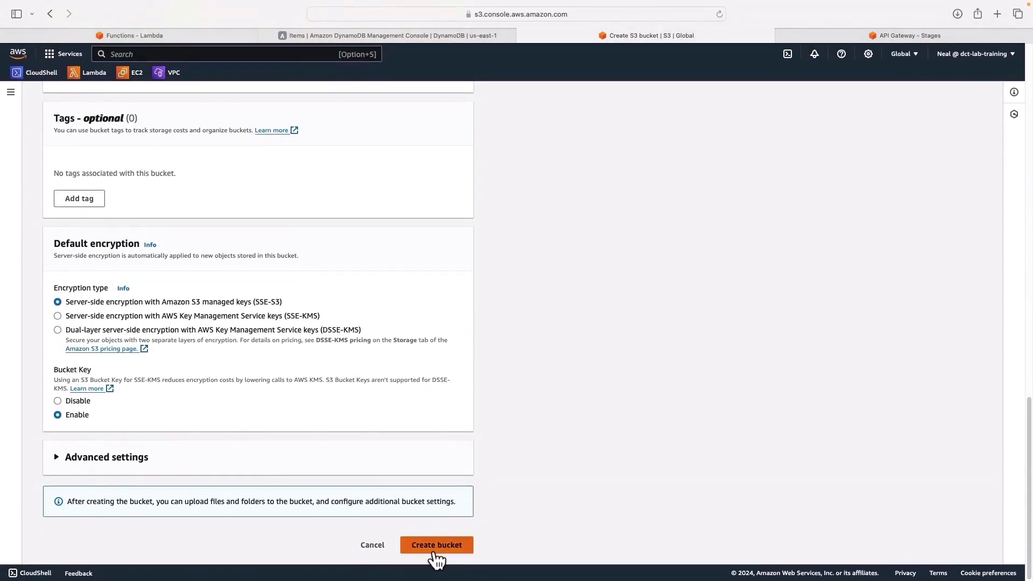
left_click(437, 543)
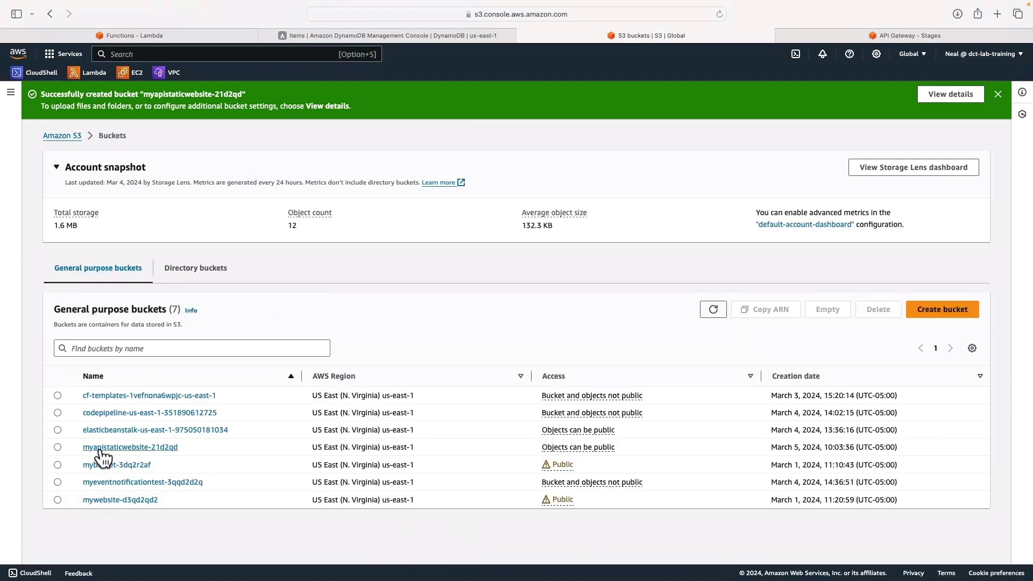
Step: Enable static website hosting on the myapistaticwebsite-21d2qd bucket with index.html as the index document, and save the changes
left_click(129, 448)
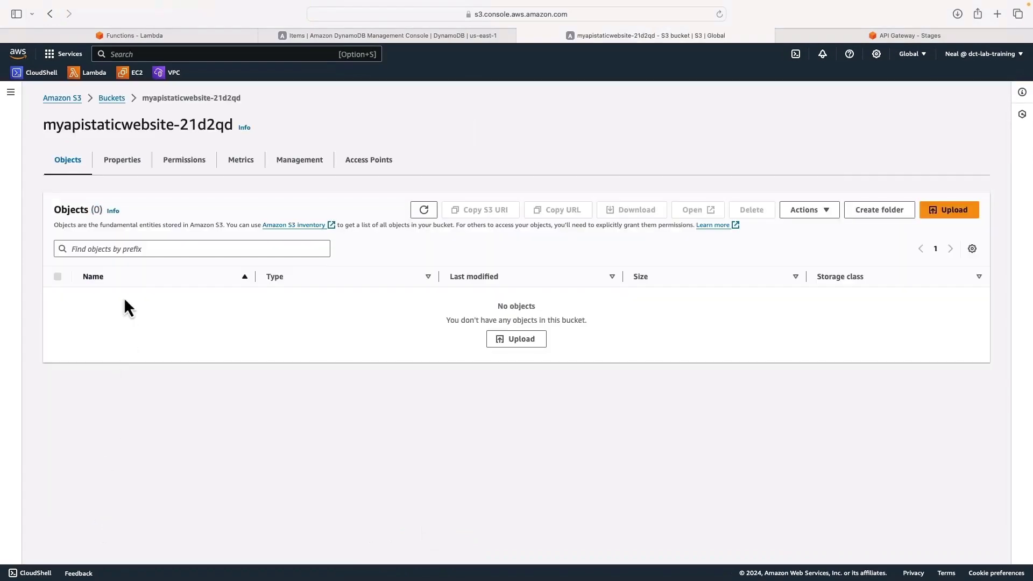
left_click(122, 161)
scroll(151, 417, "down", 20)
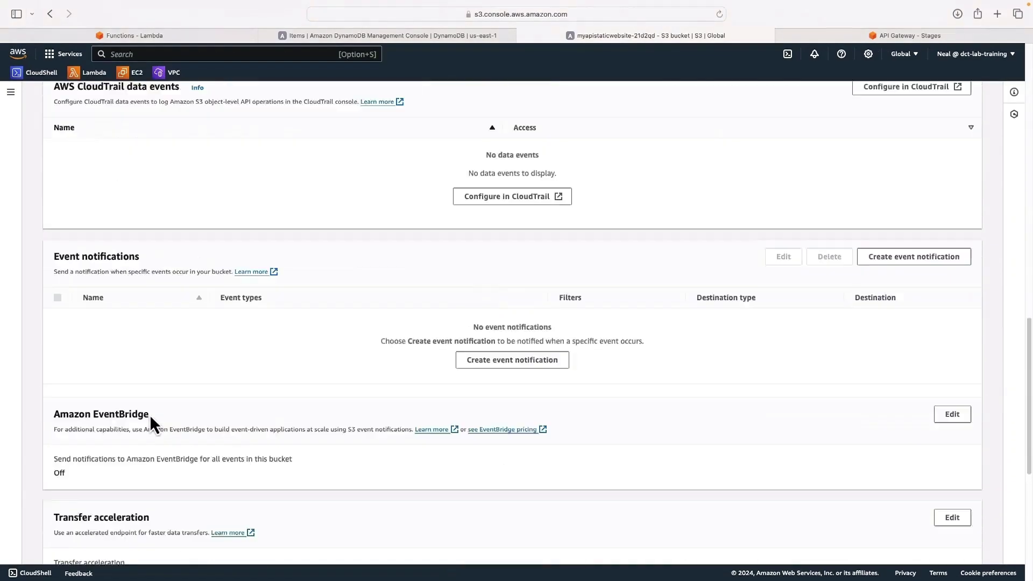
left_click(950, 473)
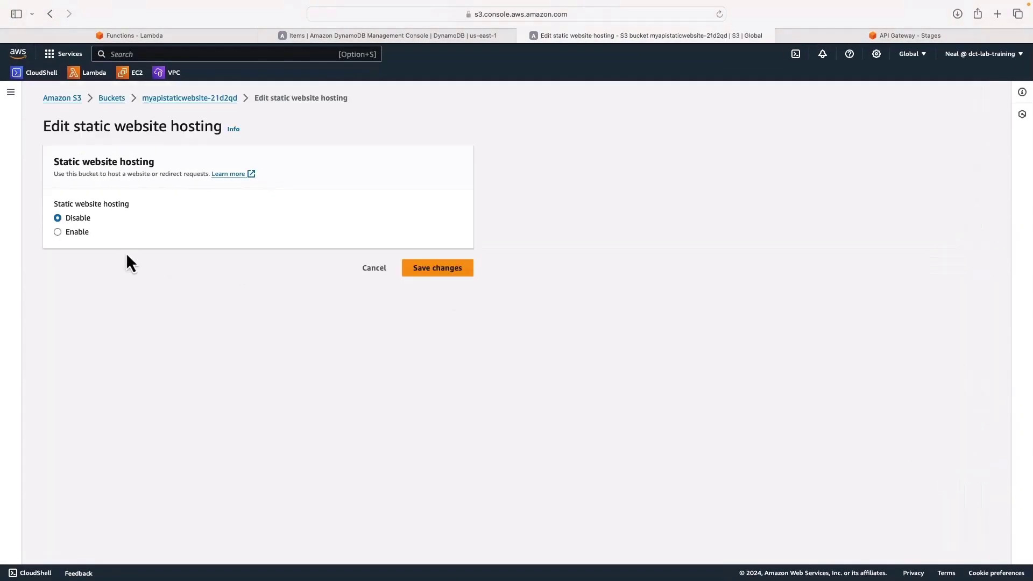
left_click(58, 232)
left_click(82, 414)
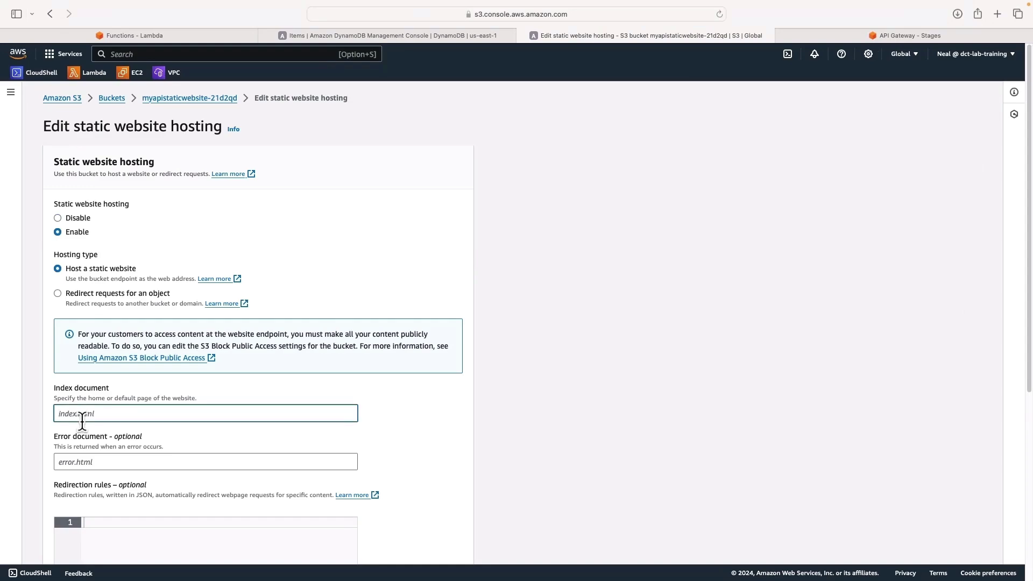
type("index.html")
scroll(80, 422, "down", 5)
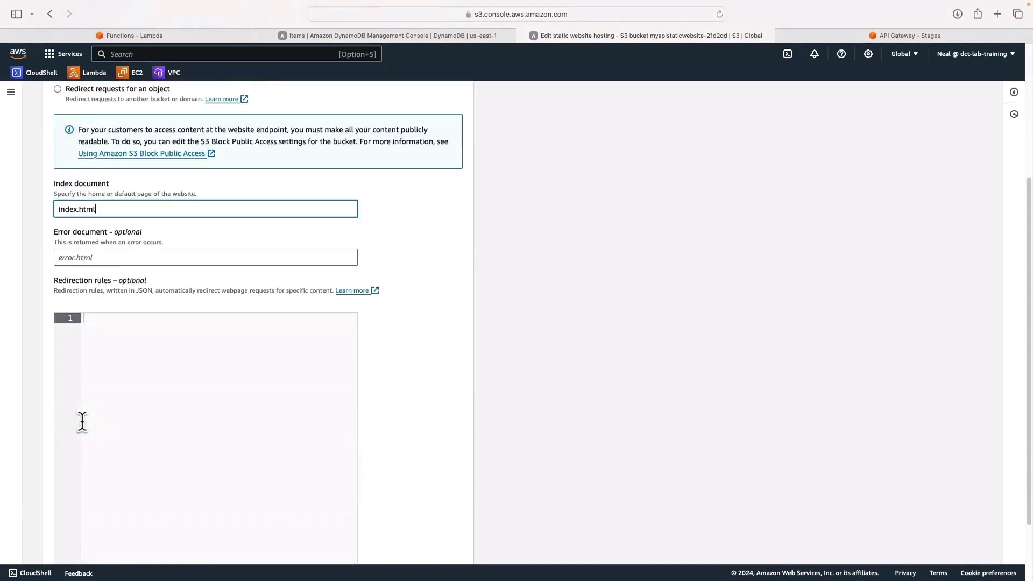
left_click(427, 544)
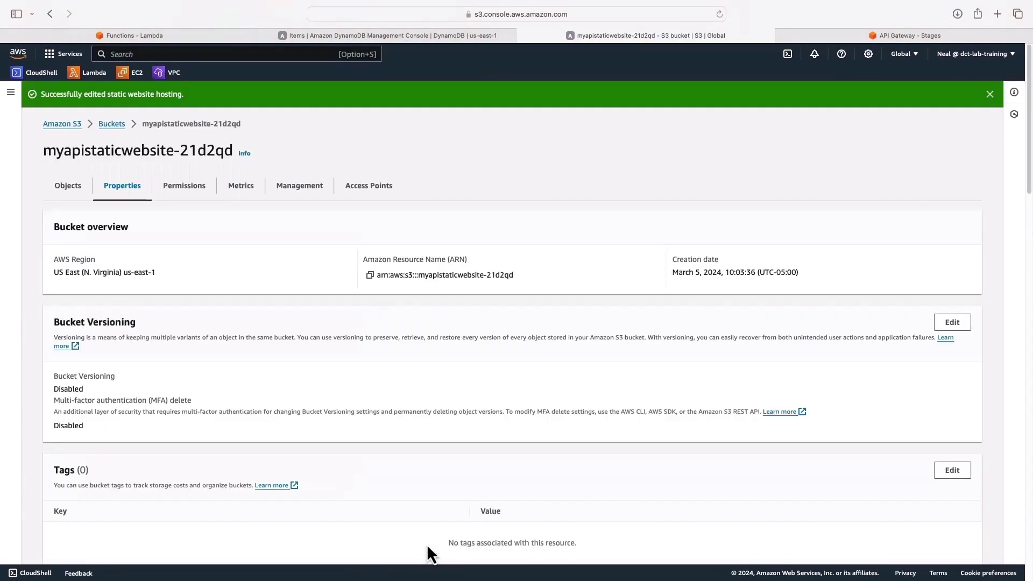
Step: Switch to VS Code and copy the PublicReadGetObject bucket policy JSON from serverless-app-instructions.md
key("super+Tab")
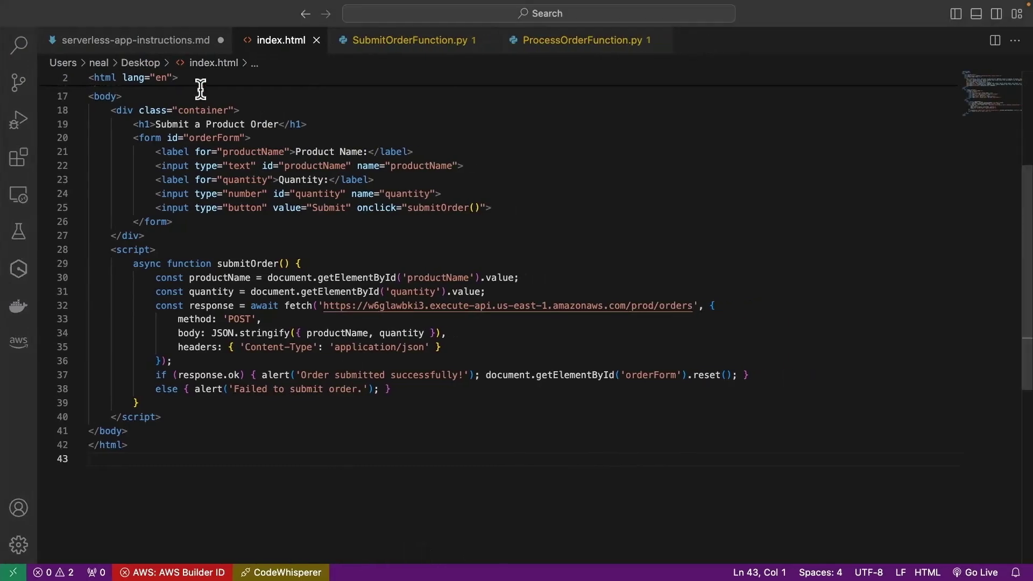
left_click(156, 41)
scroll(231, 322, "down", 5)
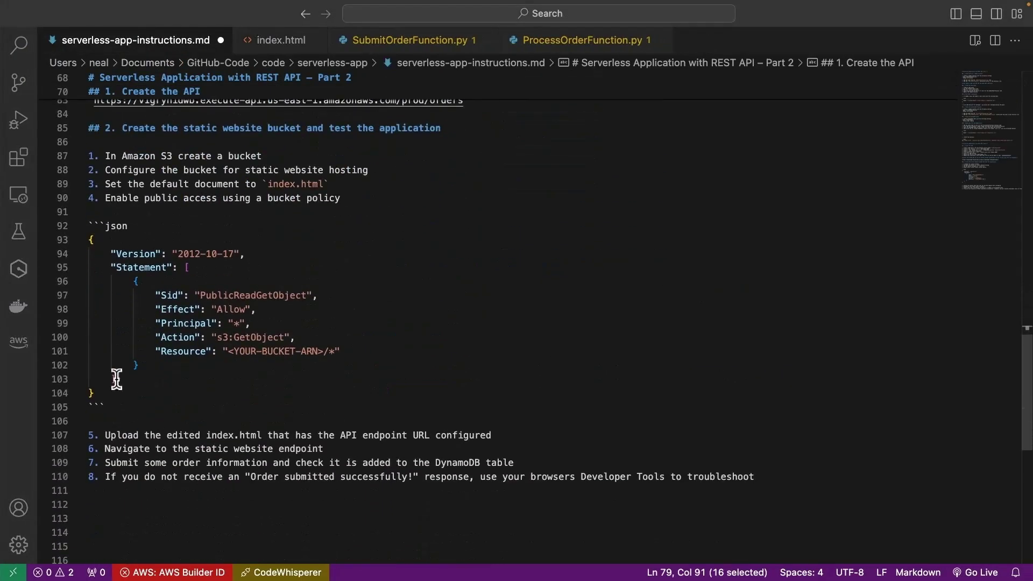
left_click_drag(114, 393, 60, 239)
key("super+c")
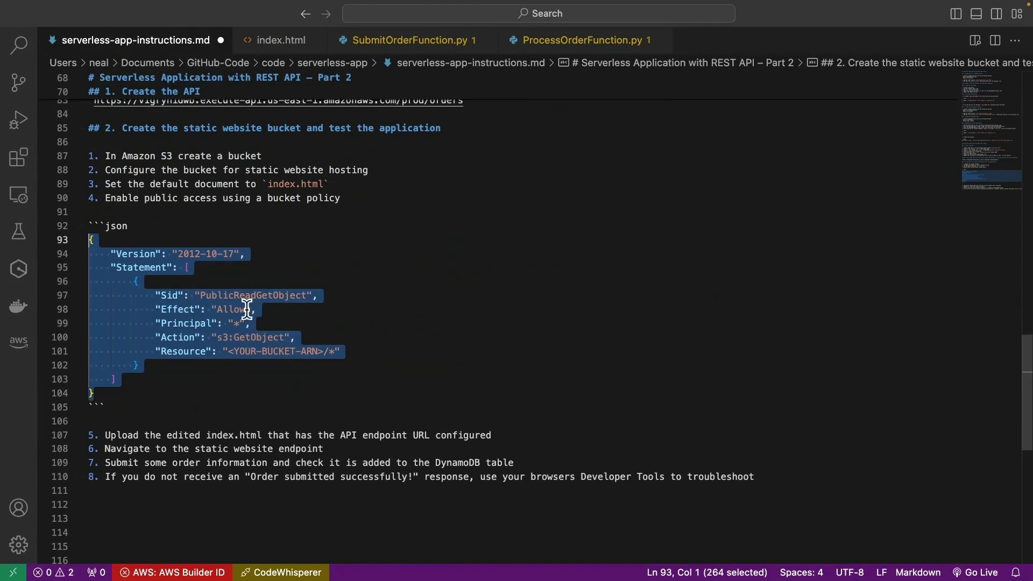
Step: Back in the S3 console, open the bucket policy of myapistaticwebsite-21d2qd for editing and paste the copied JSON
key("super+Tab")
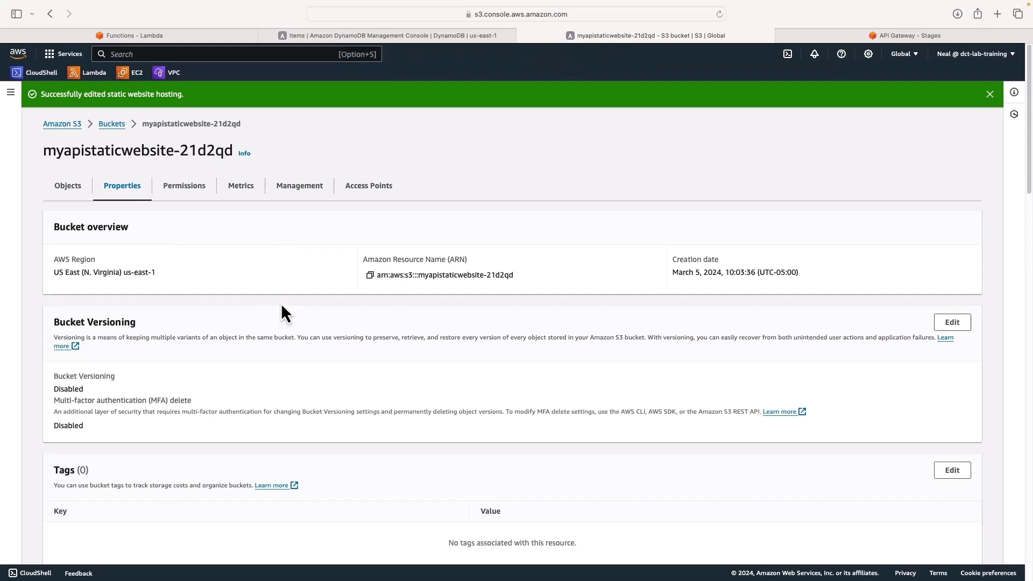
left_click(176, 196)
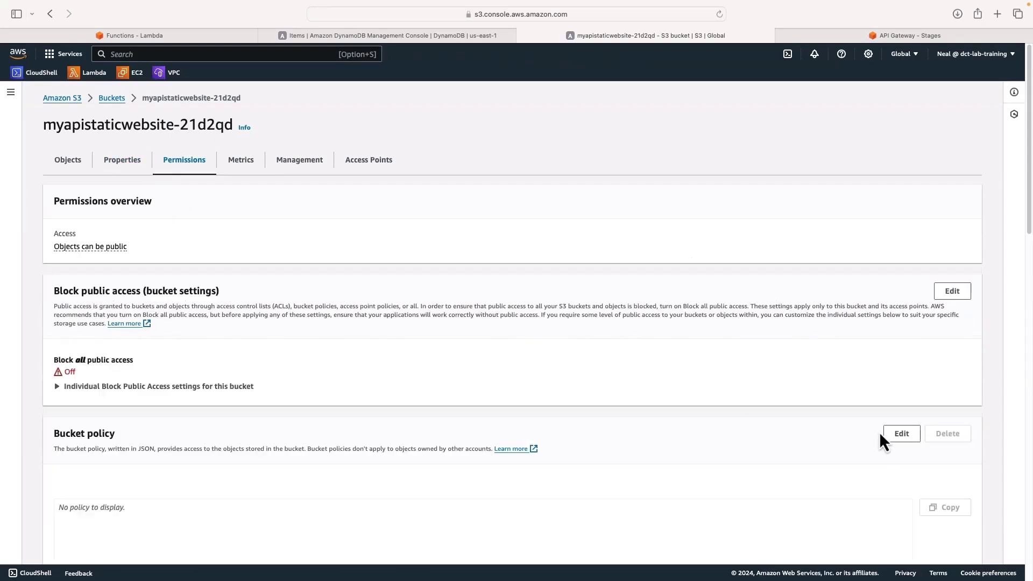
scroll(895, 444, "down", 3)
left_click(900, 291)
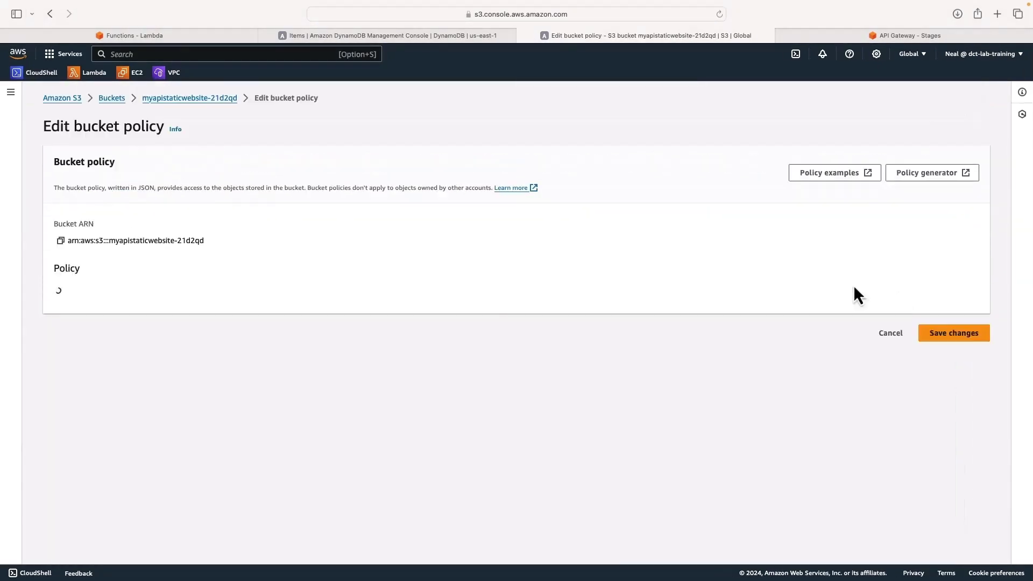
key("super+v")
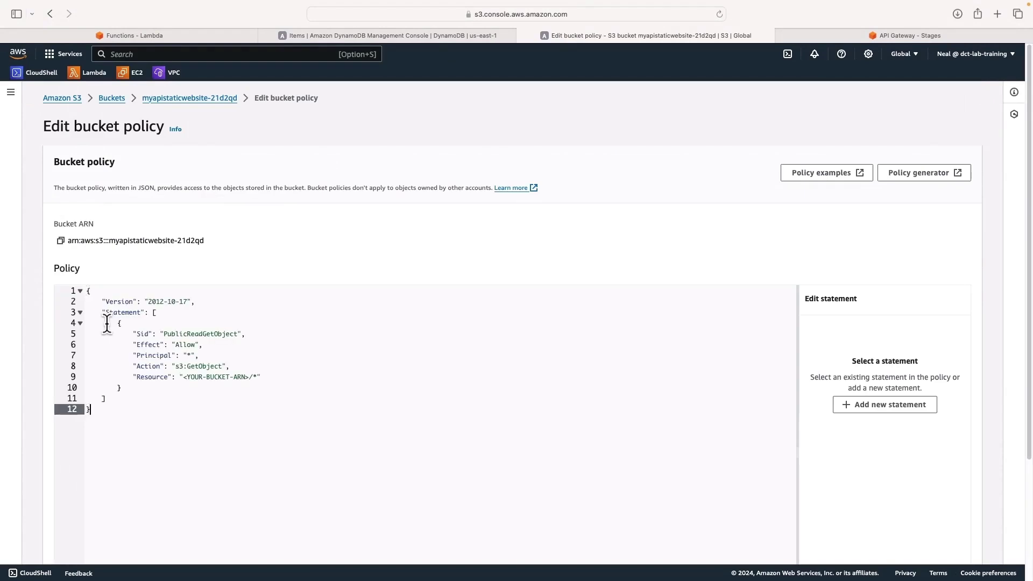
Step: Replace the <YOUR-BUCKET-ARN> placeholder with the bucket's ARN, keeping the /* suffix, and save the bucket policy
left_click(61, 241)
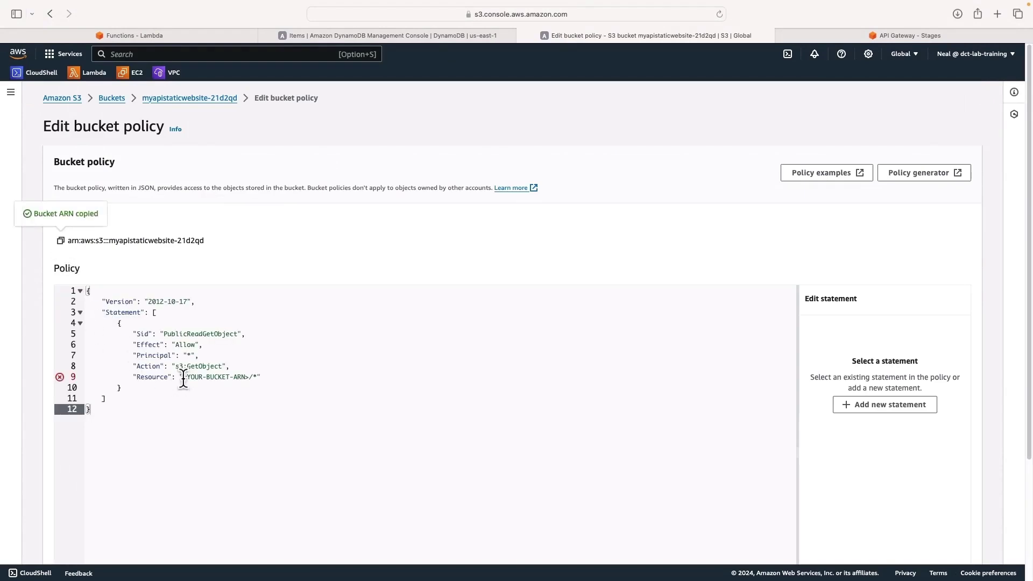
left_click_drag(183, 376, 248, 377)
key("super+v")
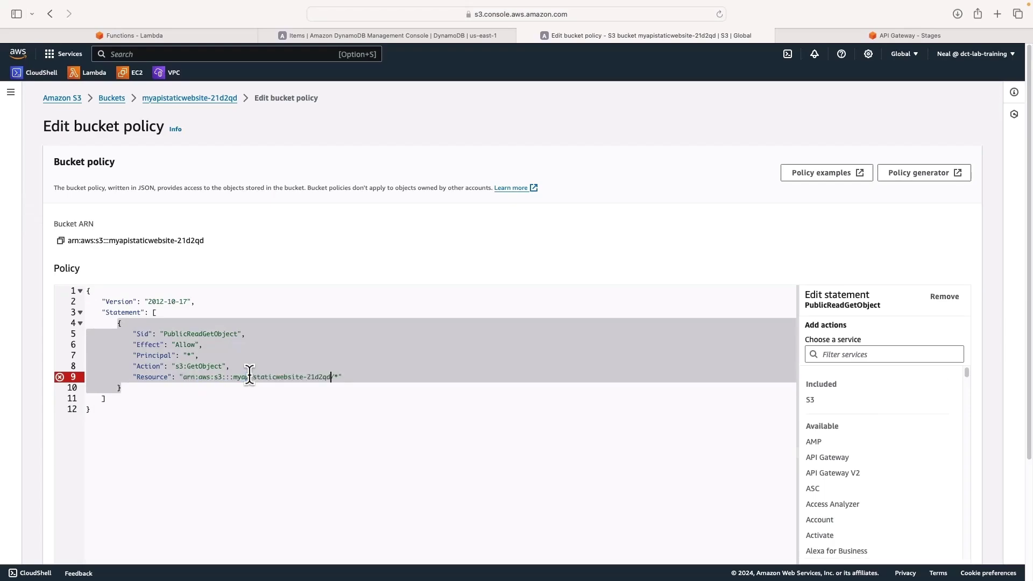
type("/")
scroll(343, 392, "down", 3)
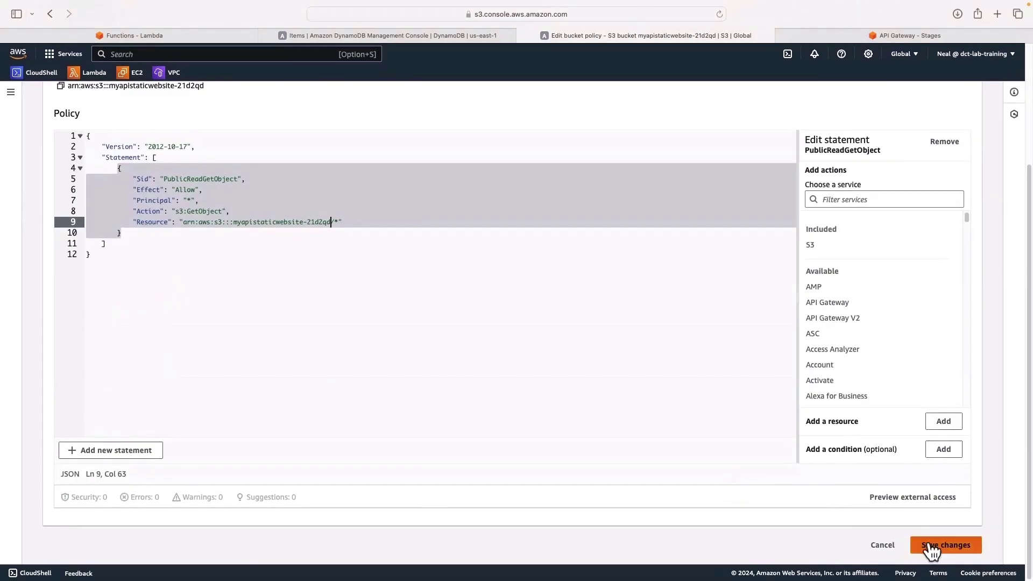
left_click(929, 544)
Step: Upload the edited index.html to the bucket and close the upload status page
left_click(69, 185)
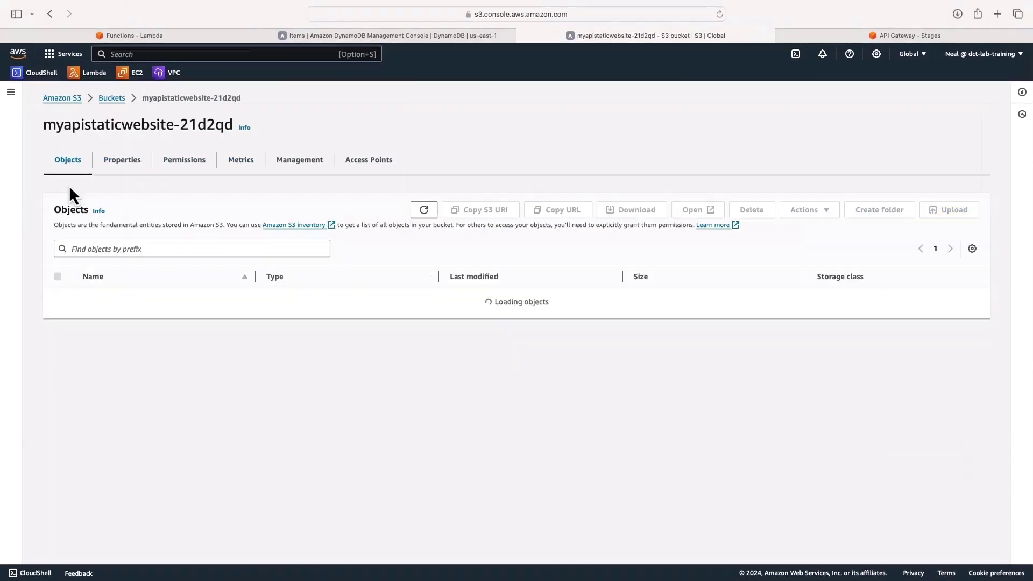
left_click(939, 214)
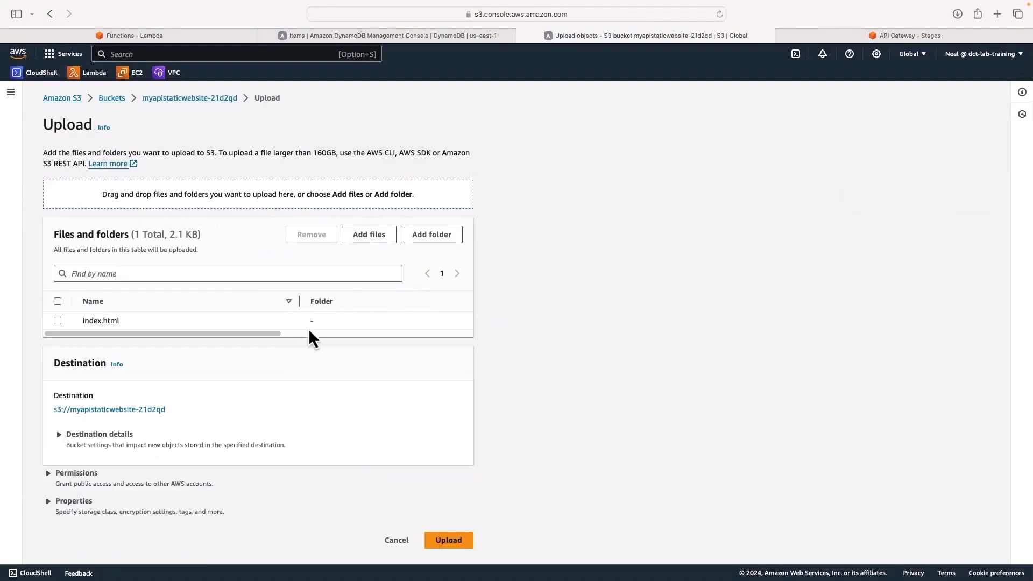
left_click(448, 539)
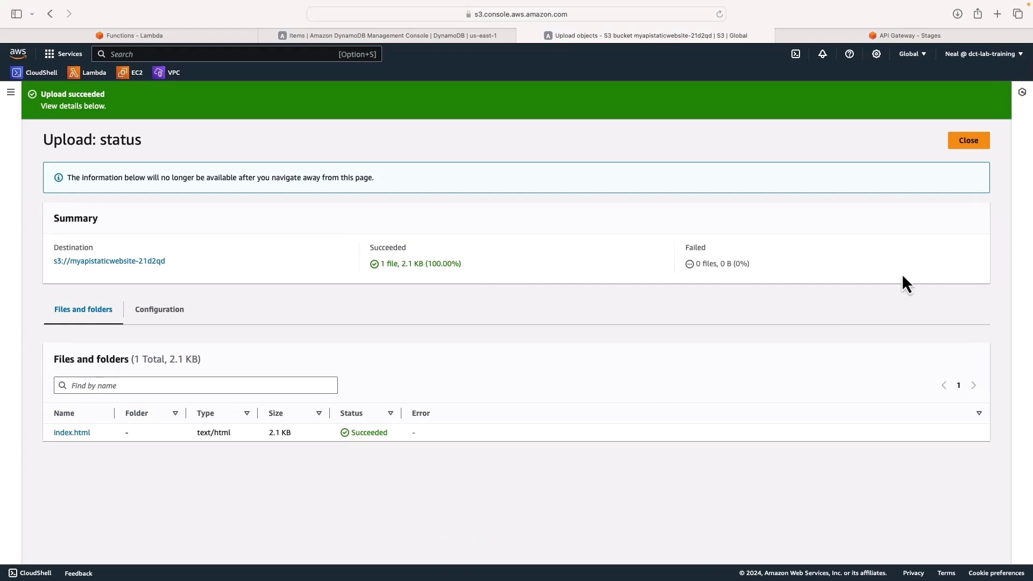
left_click(968, 141)
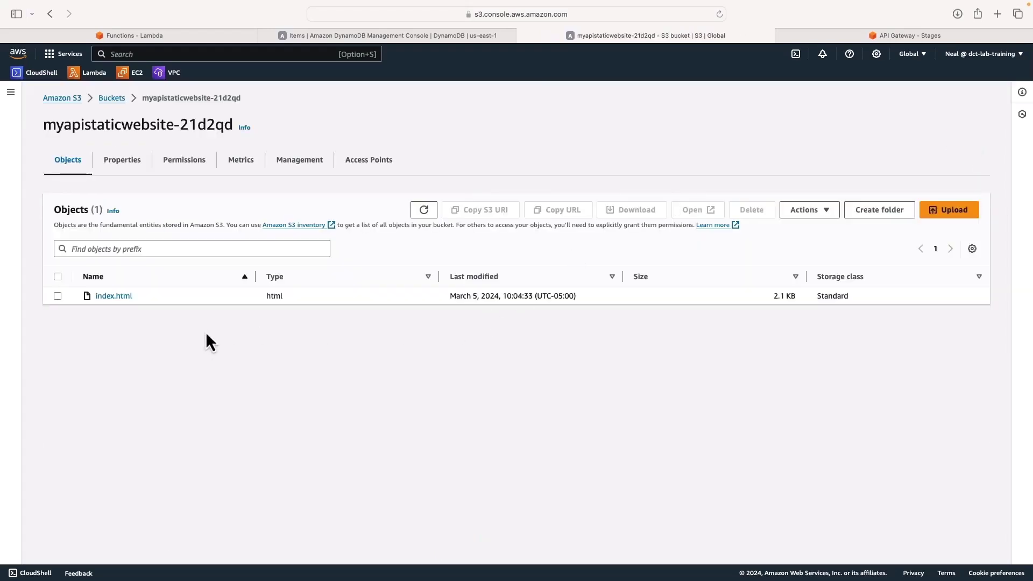
Step: Open the bucket's static website endpoint from its hosting properties
left_click(128, 163)
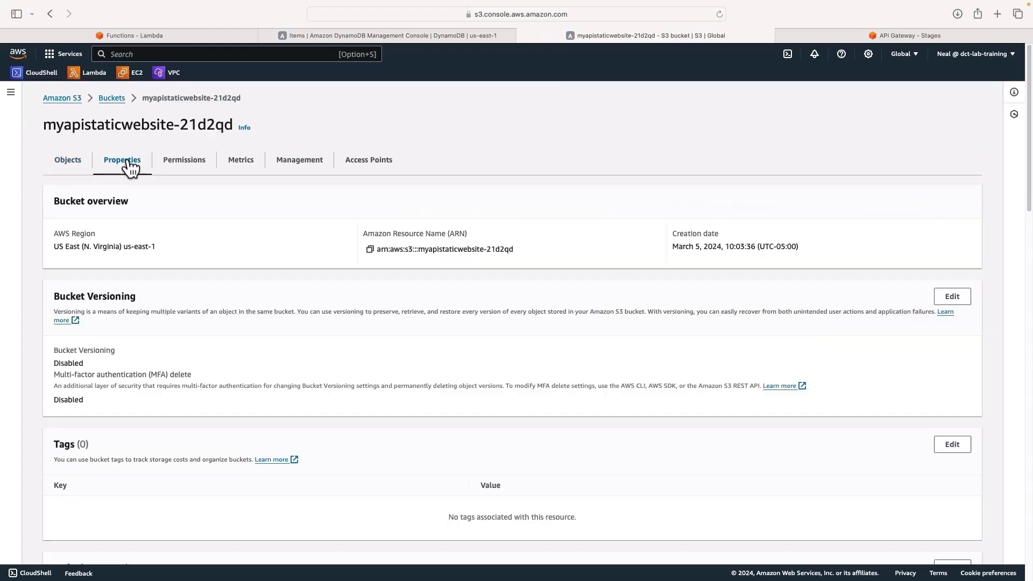
scroll(156, 336, "down", 20)
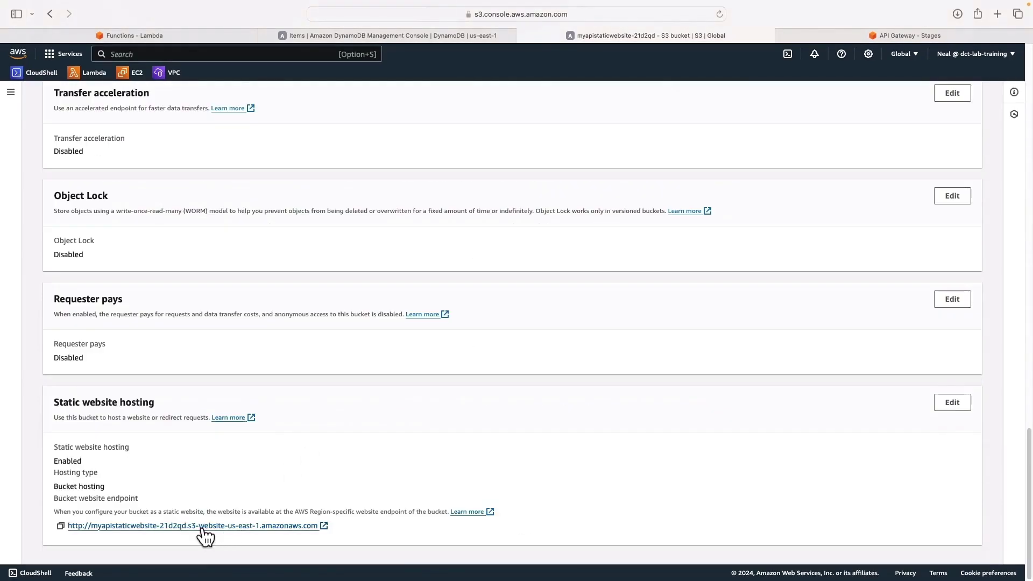
left_click(202, 526)
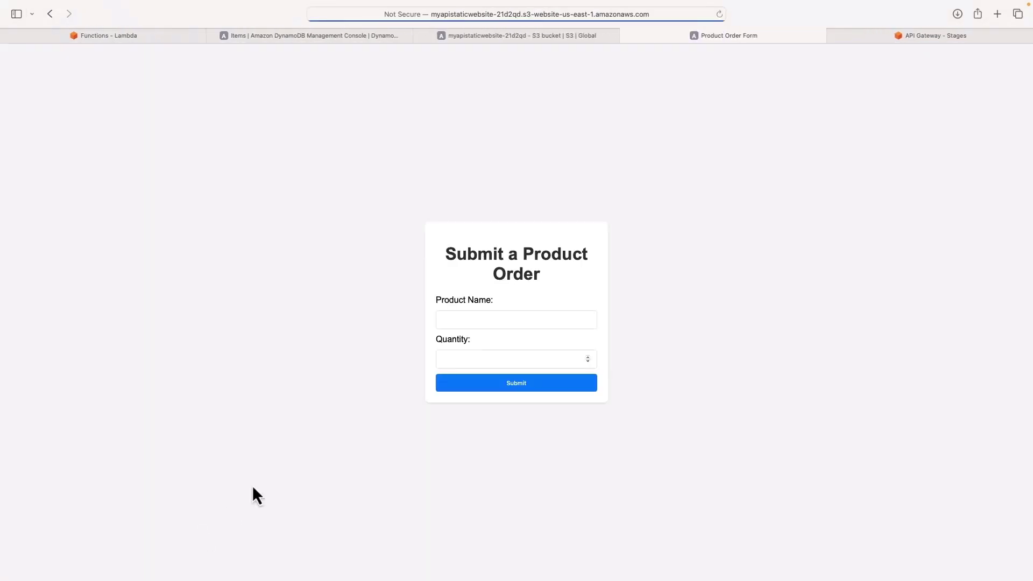
Step: Submit a product order for iPhone with quantity 1, and refresh the items of the ProductOrders table in DynamoDB
left_click(481, 318)
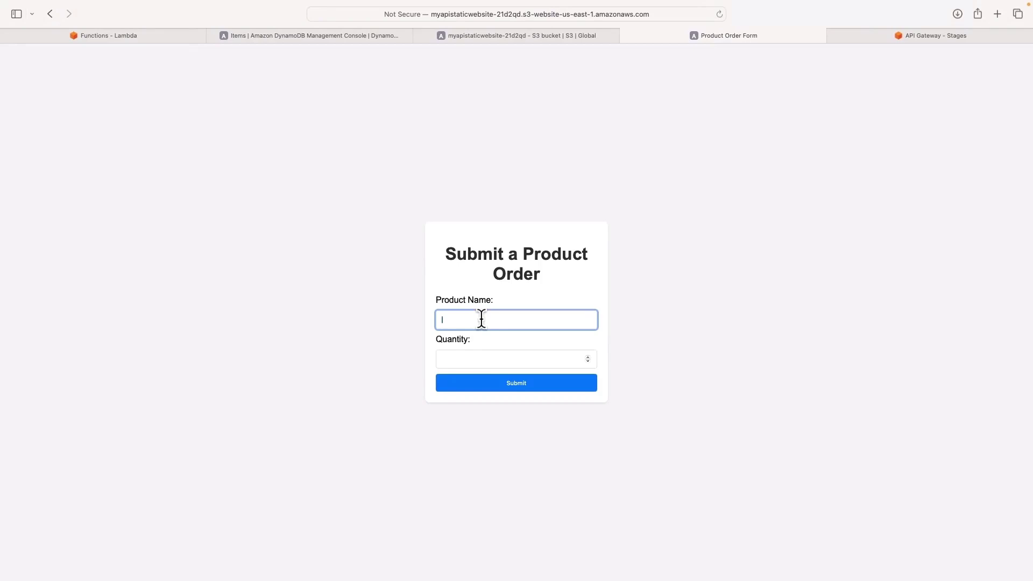
type("iPhone")
key("Tab")
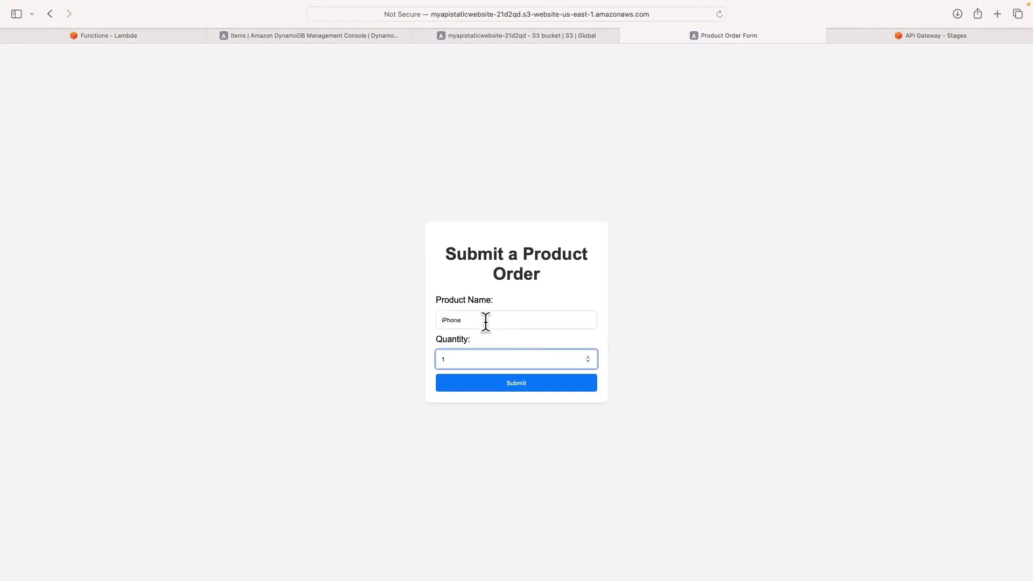
left_click(539, 391)
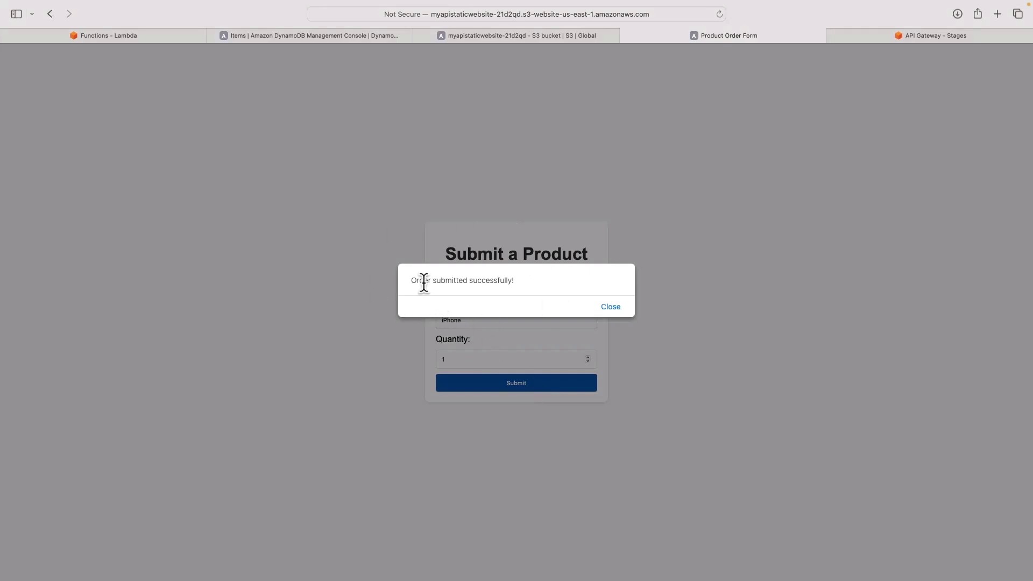
left_click(311, 38)
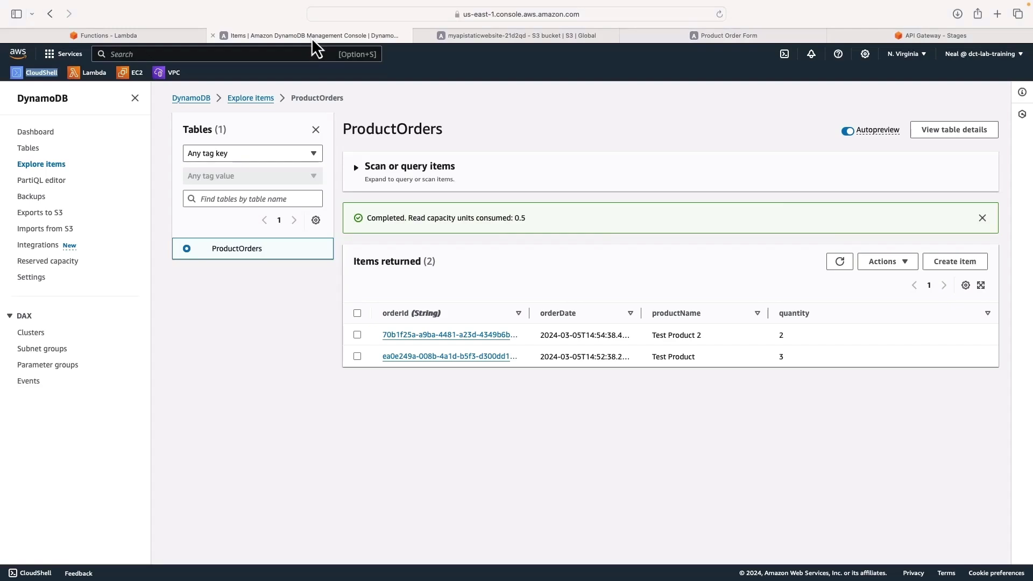
left_click(842, 262)
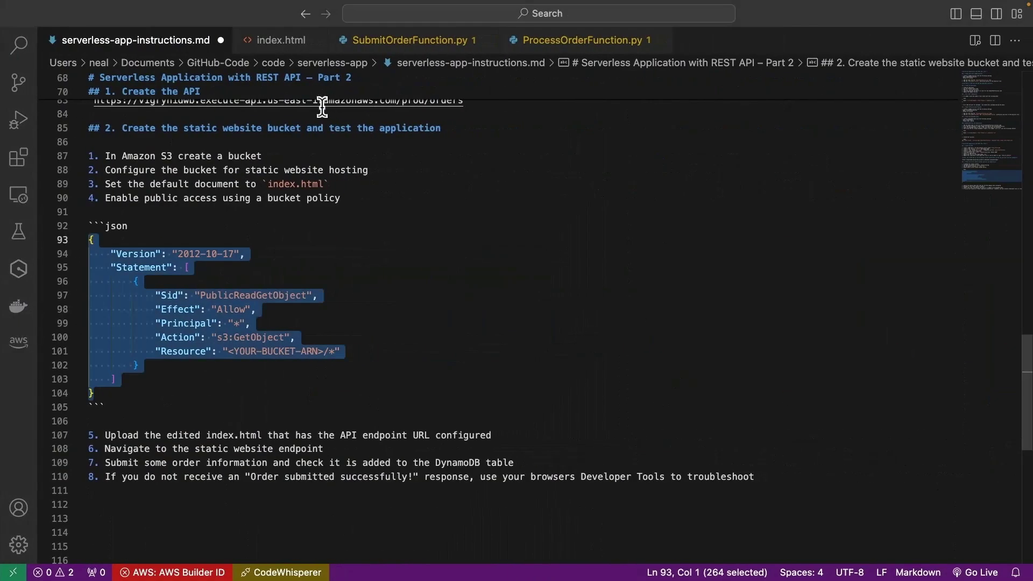
Step: In VS Code, review the API endpoint URL and its /prod/orders path in the fetch call of index.html
left_click(287, 40)
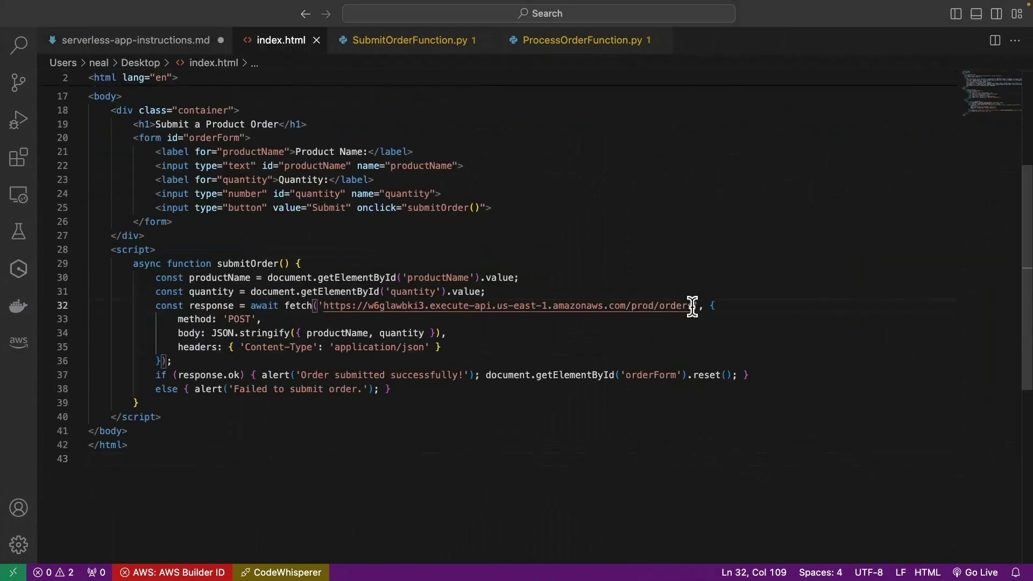
left_click_drag(693, 305, 625, 305)
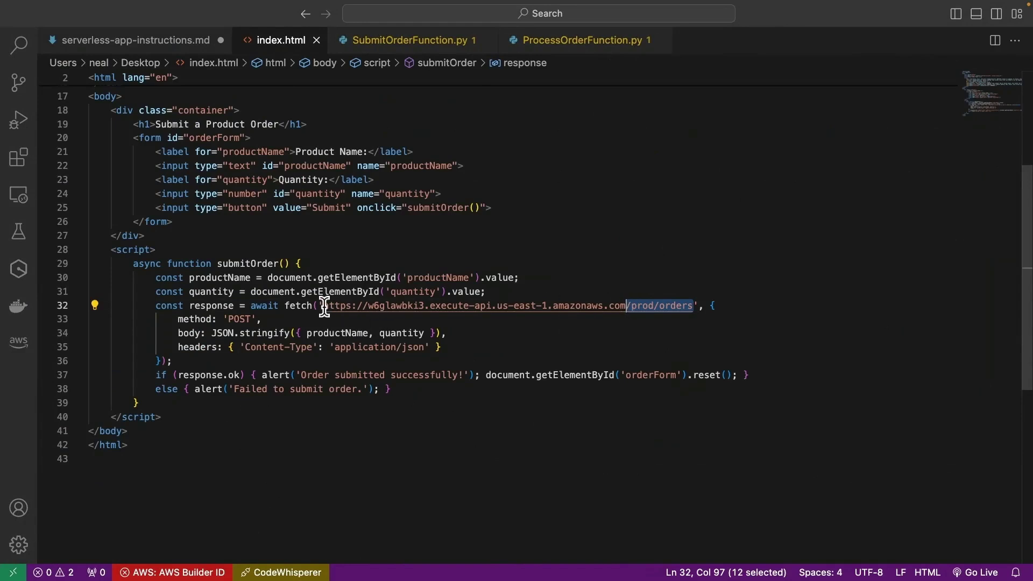
left_click_drag(323, 305, 693, 309)
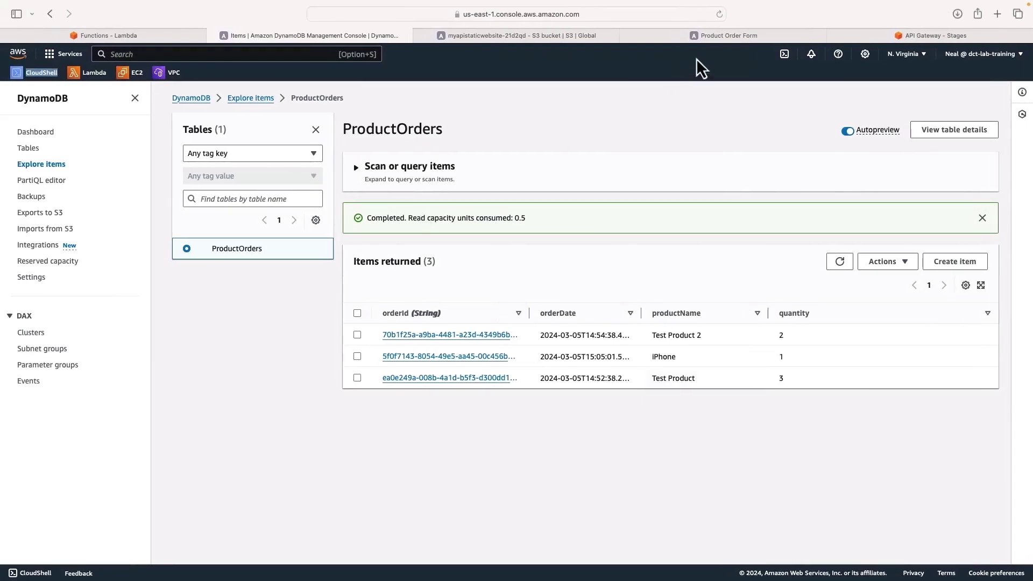
Step: Switch to API Gateway and view the CORS settings for the /orders resource of ProductOrdersAPI
left_click(886, 37)
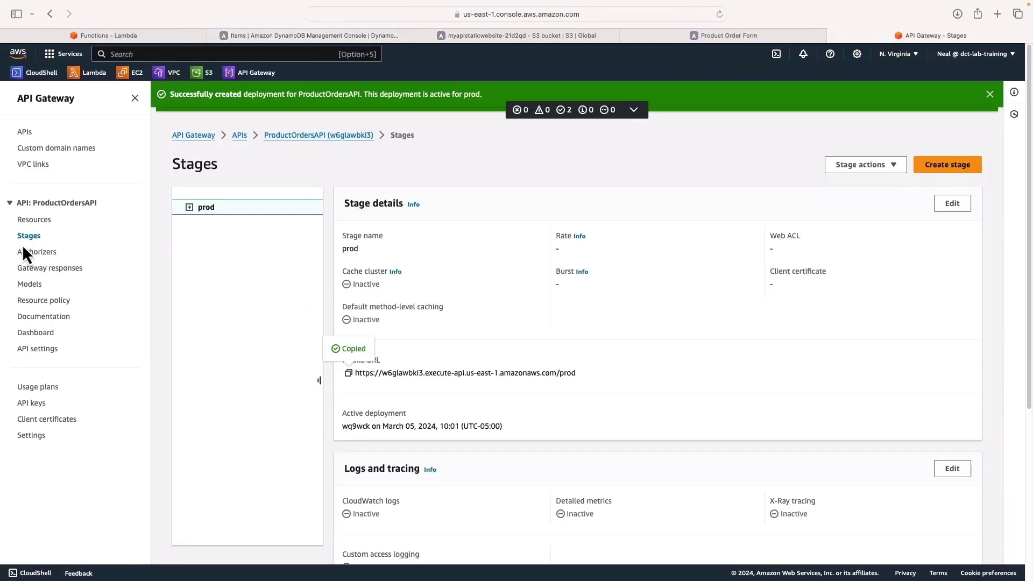
left_click(30, 222)
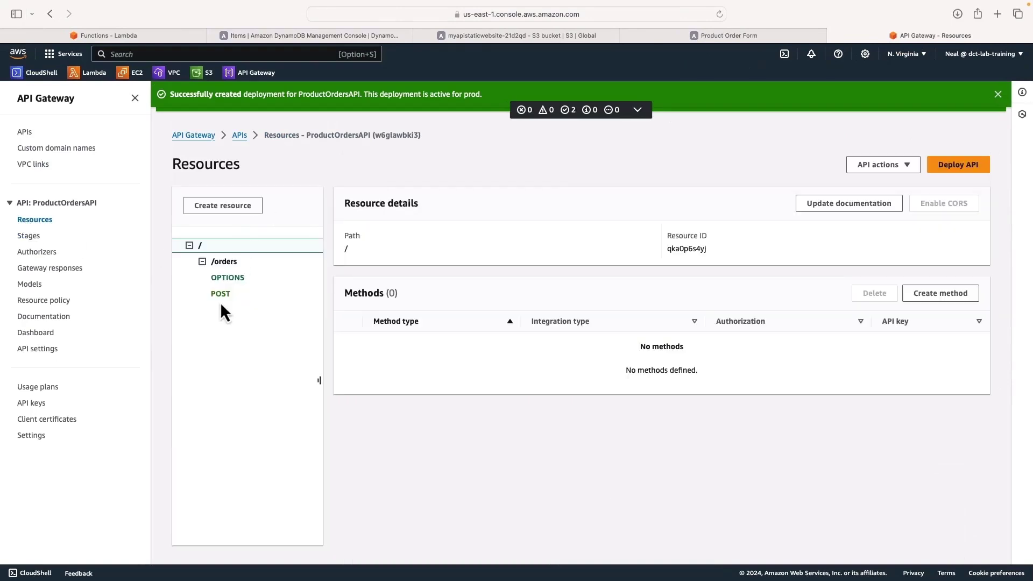
left_click(220, 263)
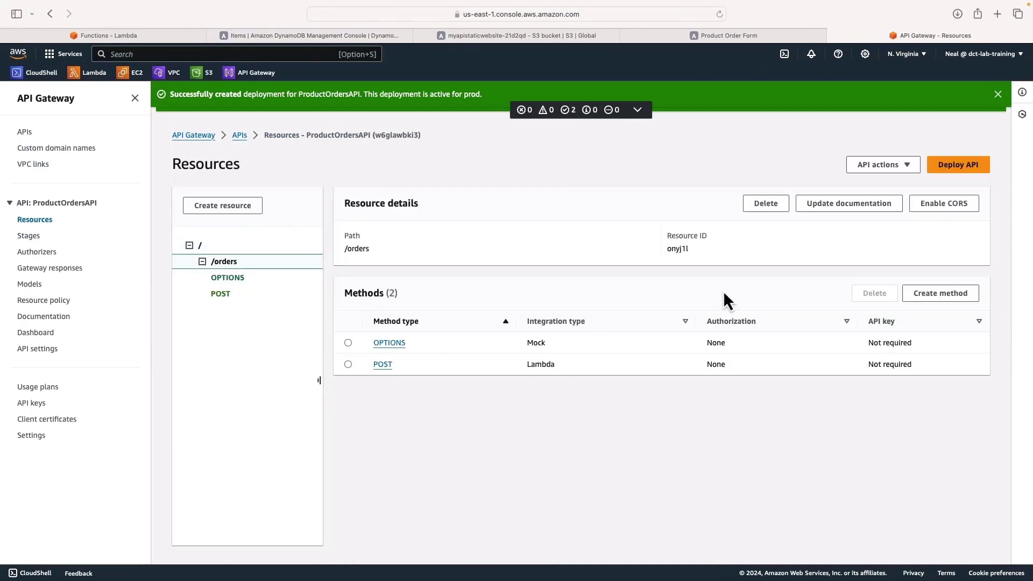
left_click(944, 203)
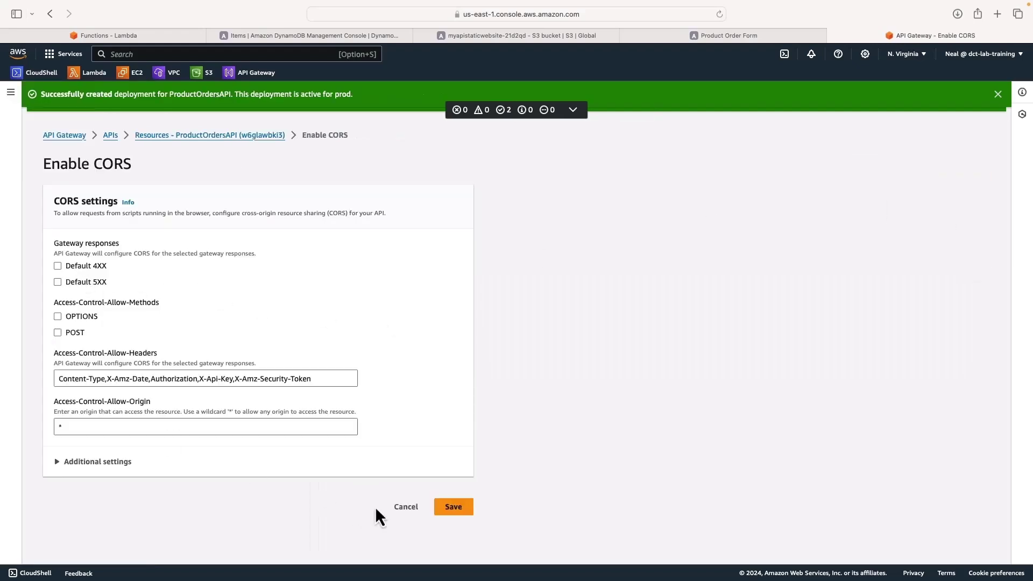
left_click(413, 506)
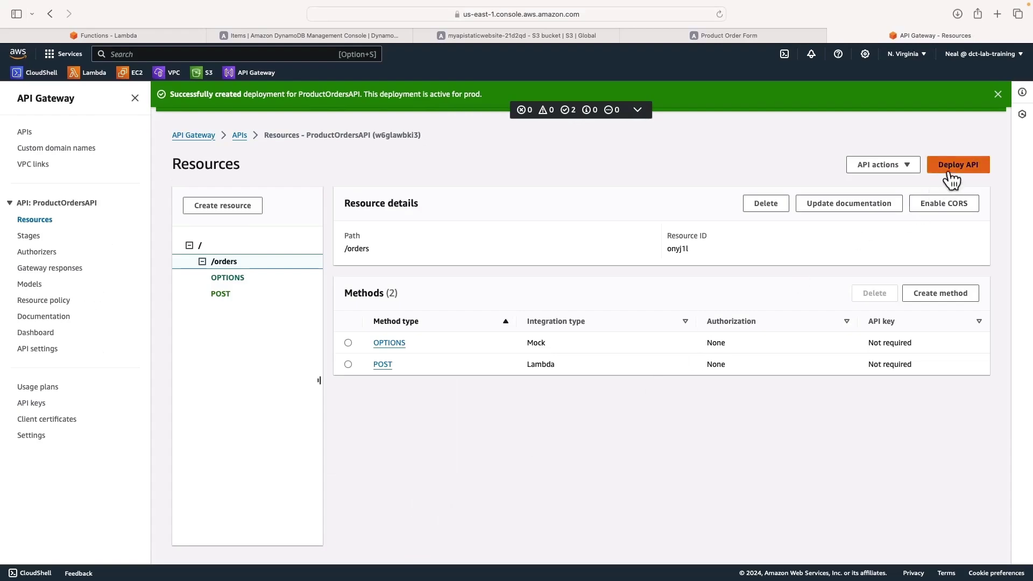
left_click(957, 173)
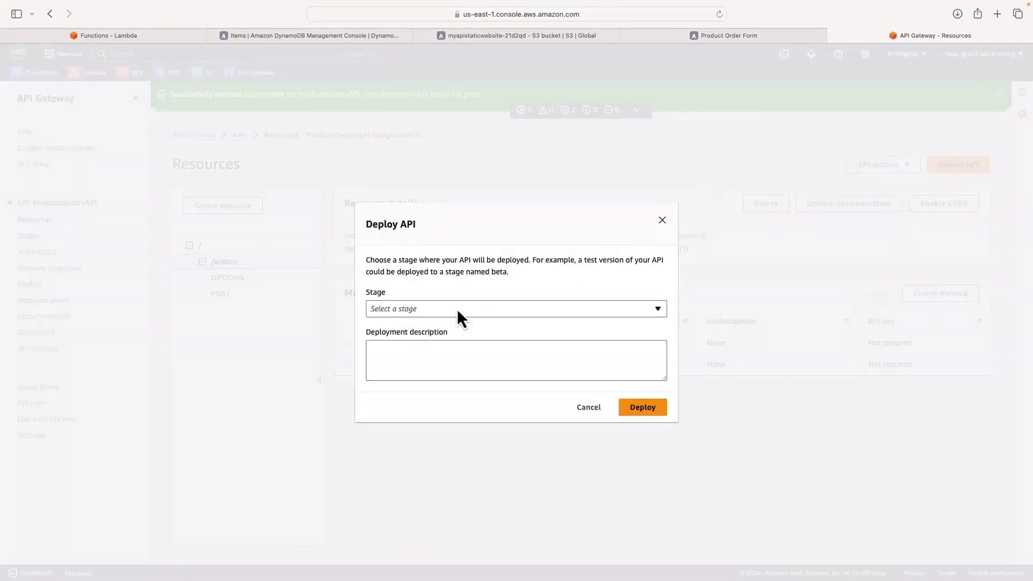
left_click(436, 308)
left_click(393, 348)
left_click(590, 409)
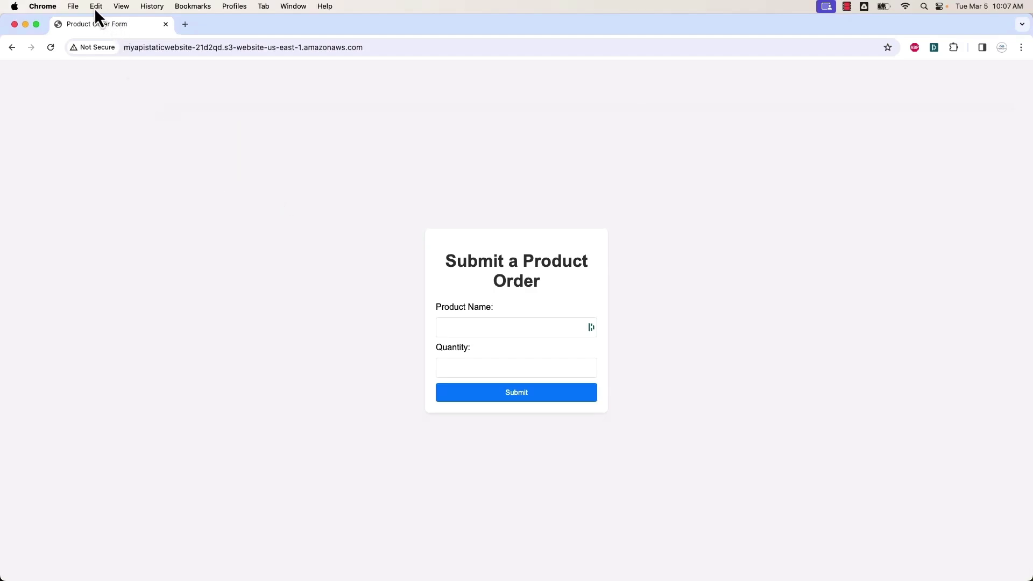
Step: In Chrome, open Developer Tools with network recording for the Product Order Form page
left_click(119, 6)
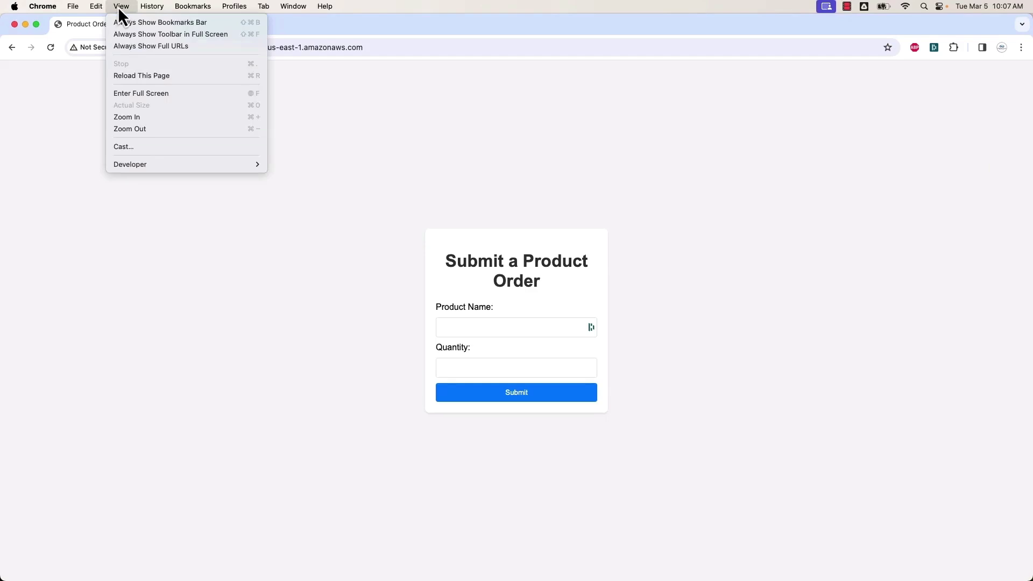
mouse_move(173, 161)
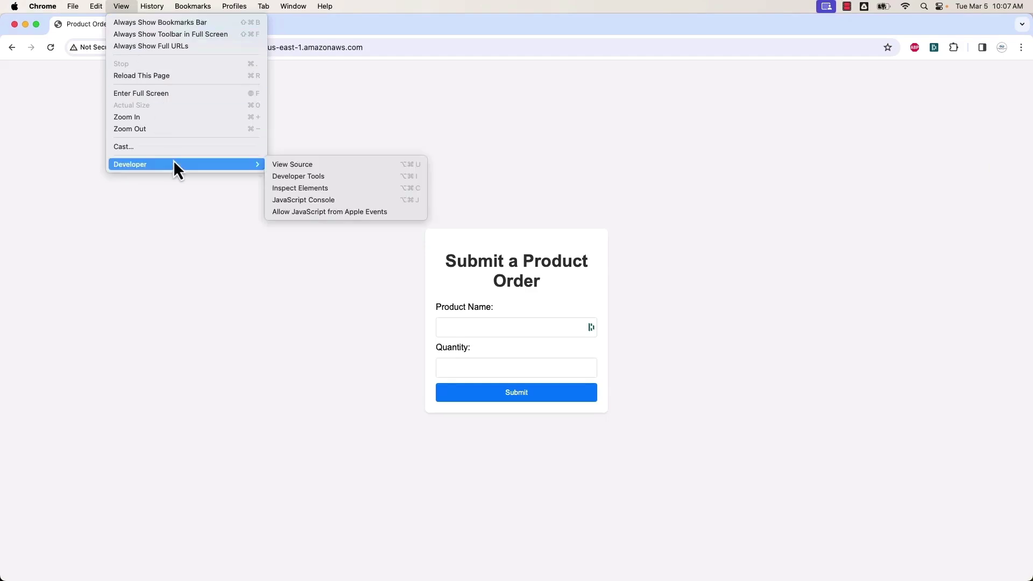
left_click(299, 176)
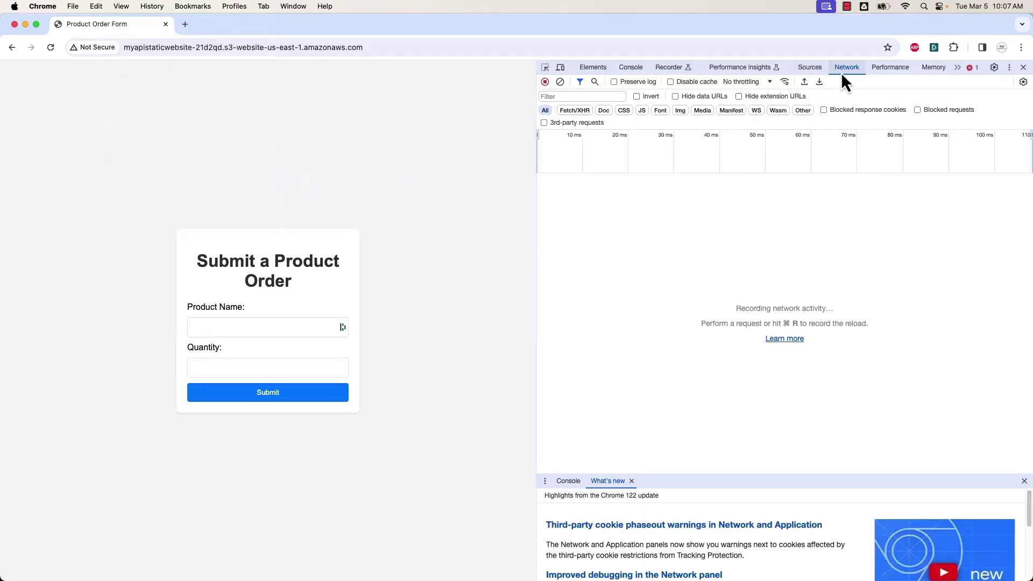
Step: Submit a product order for cheese with quantity 2 while recording the page's network requests
left_click(258, 329)
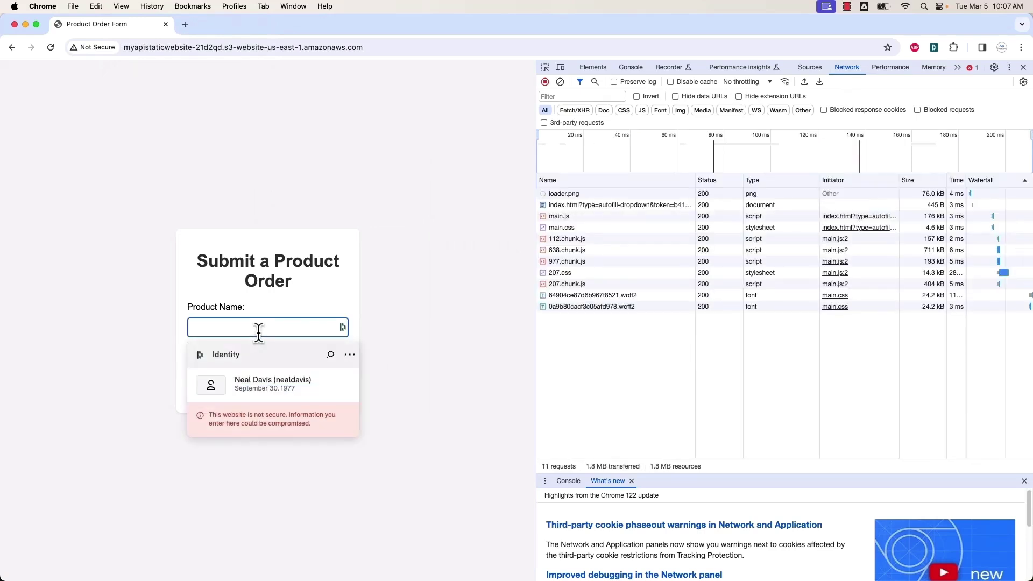
left_click(449, 455)
left_click(216, 329)
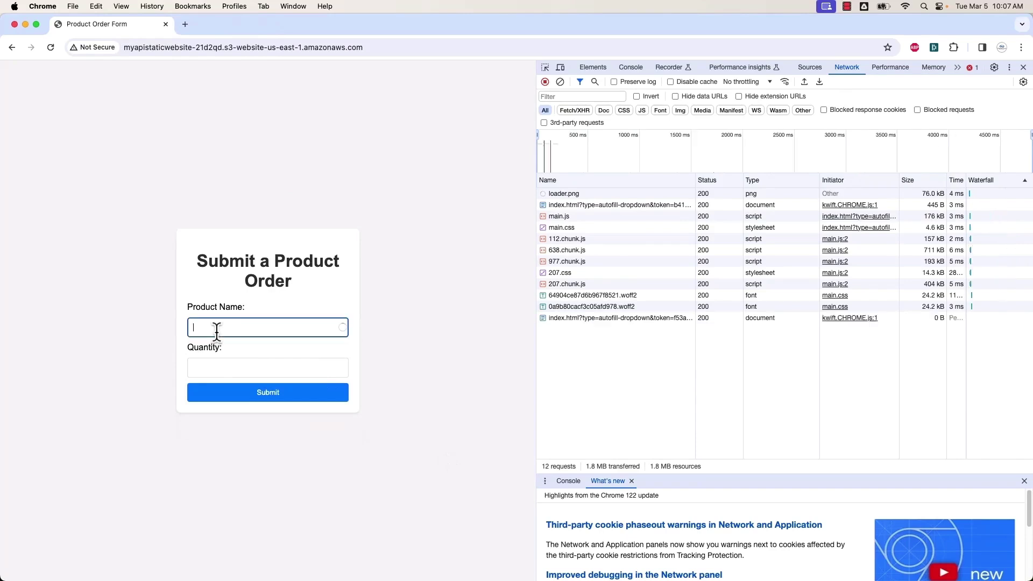
type("chee")
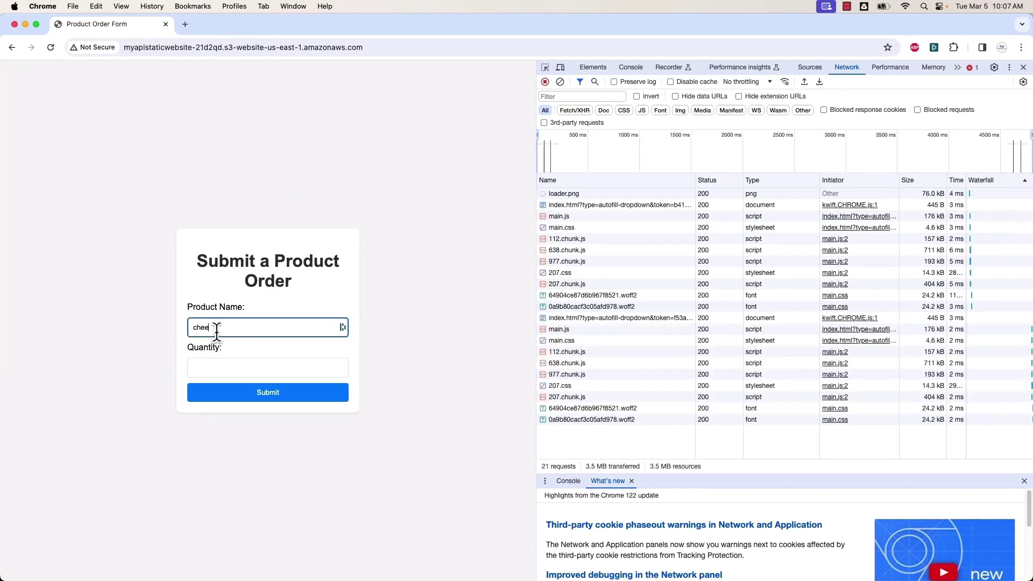
type("se")
key("Tab")
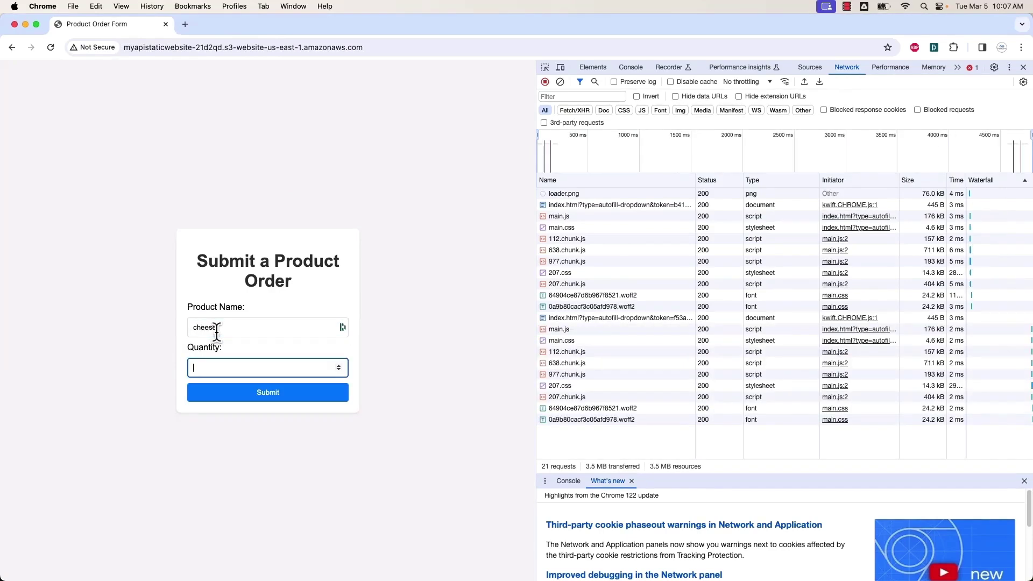
type("2")
left_click(251, 398)
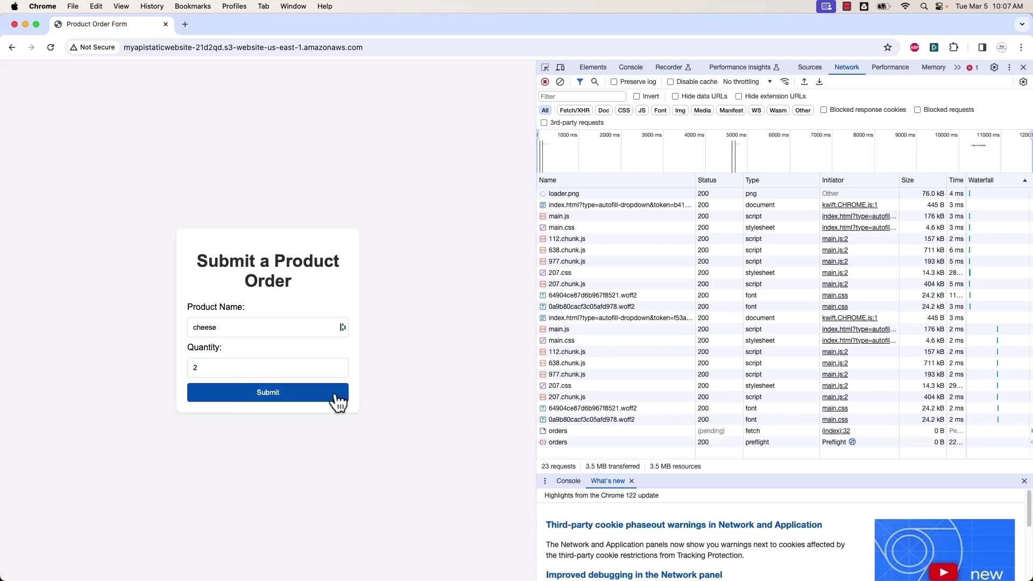
left_click(607, 117)
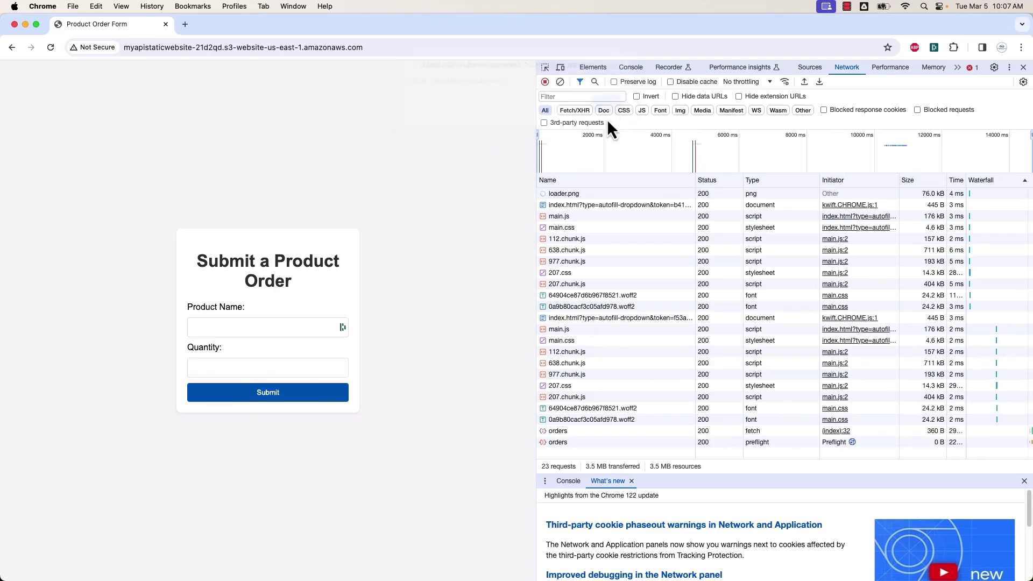
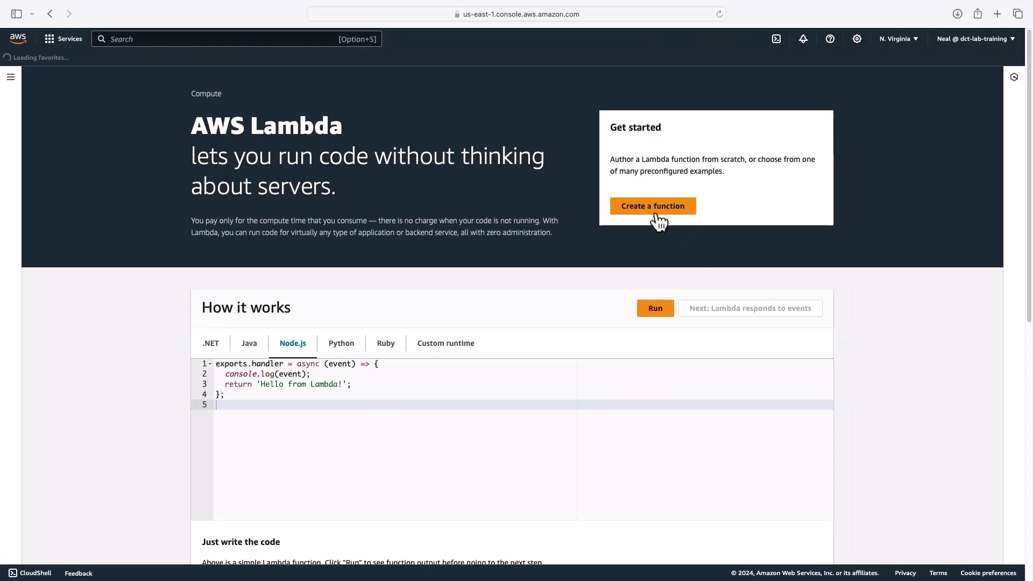
Step: Create a Lambda function from scratch named stopec2 with a Python runtime
left_click(653, 210)
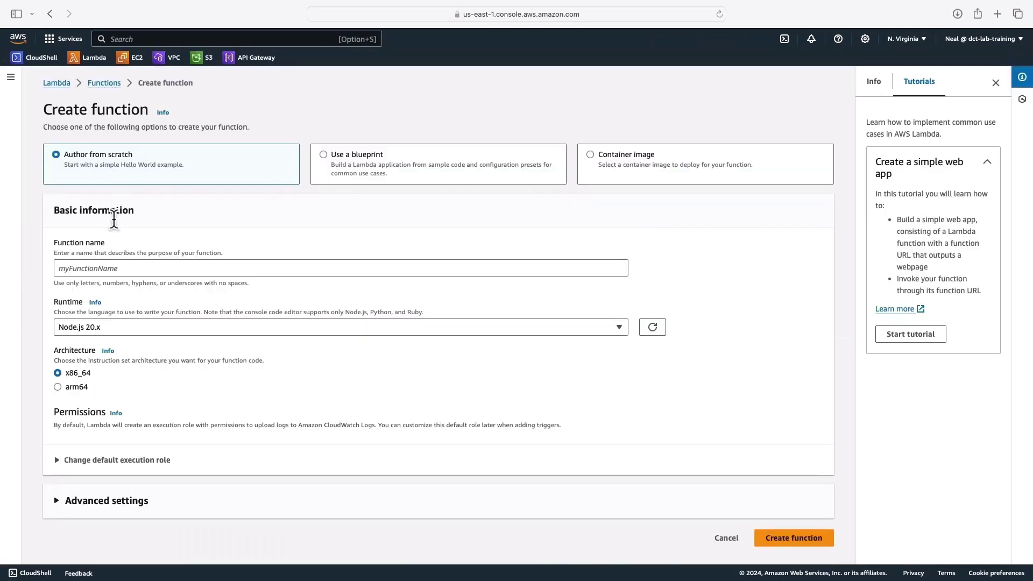
left_click(110, 269)
type("stopec2")
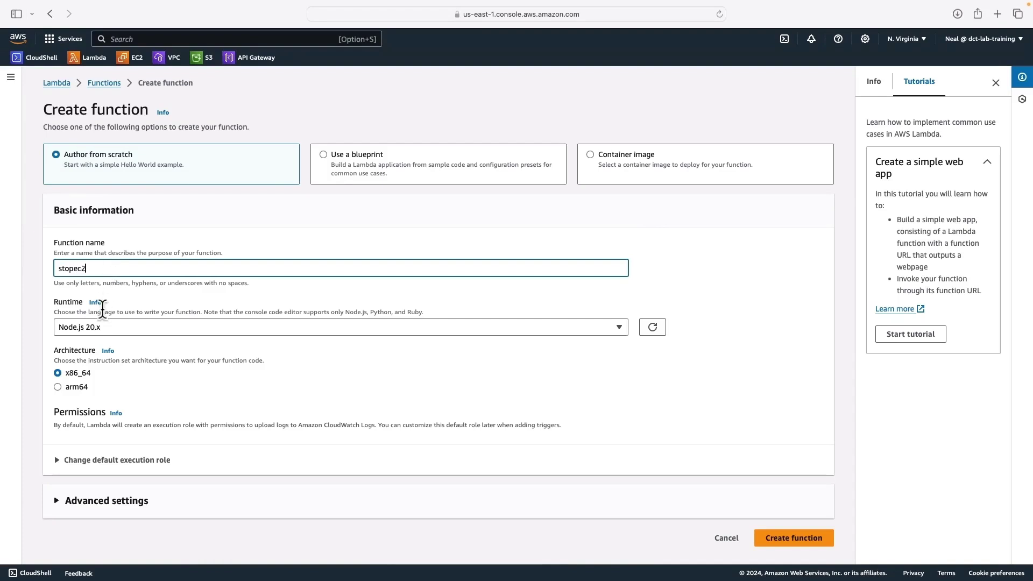
left_click(97, 328)
scroll(105, 300, "down", 2)
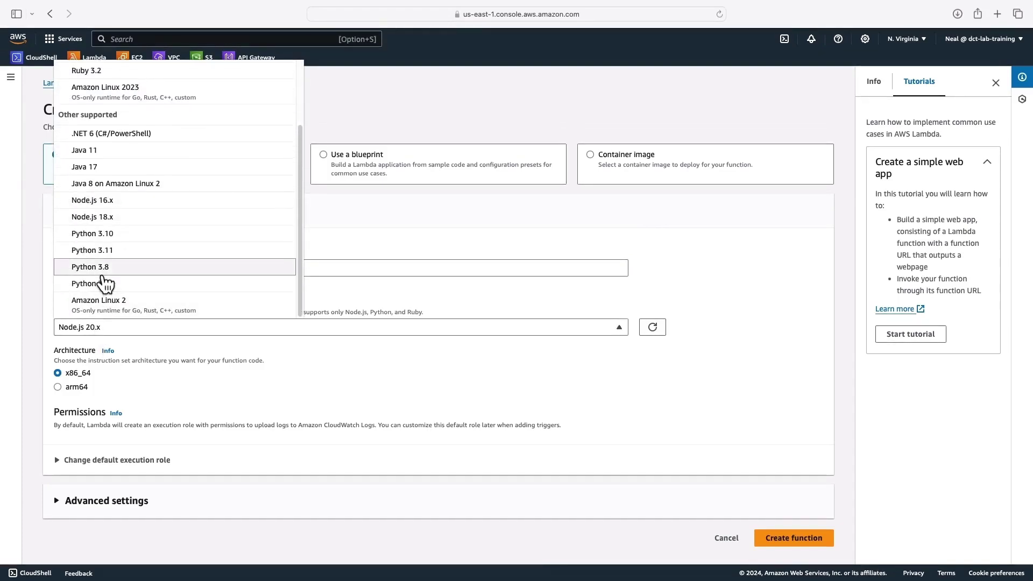
left_click(73, 292)
left_click(801, 543)
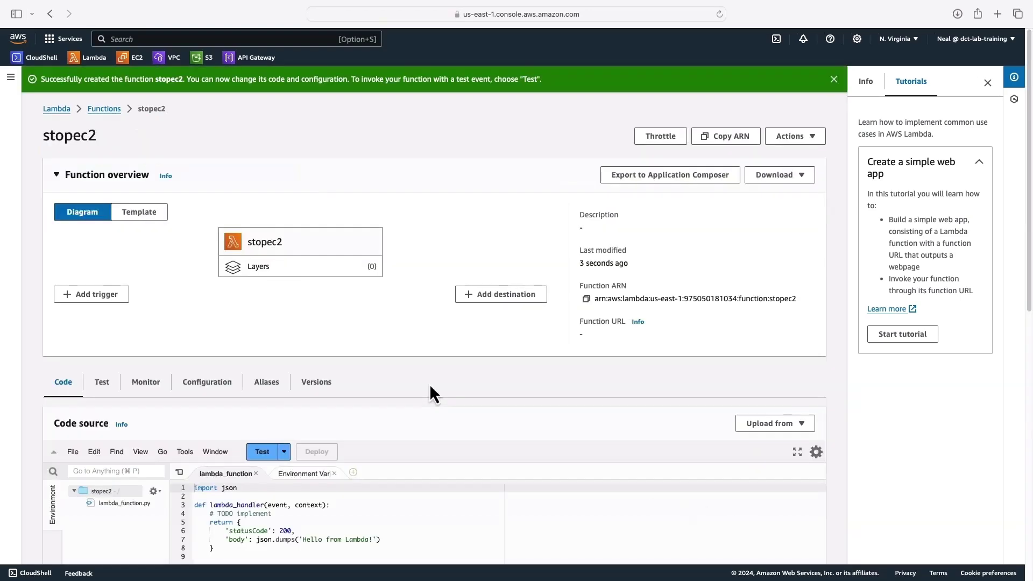
Step: Replace the code in lambda_function.py with a boto3 handler that stops EC2 instances other than t2.micro, and deploy it
scroll(429, 385, "down", 4)
left_click(345, 416)
key("super+a")
key("BackSpace")
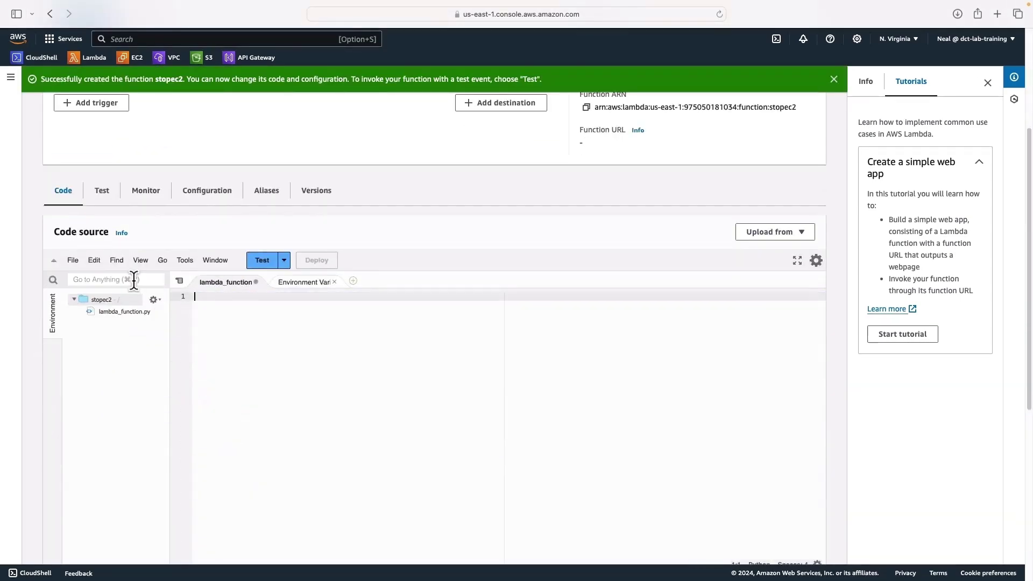
type("import boto3 import json  def lambda_handler(event, context):     ec2 = boto3.client('ec2')     sns = boto3.client('sns')      # Extract the instance ID from the event     instance_id = event['detail']['instance-id']     instance_type = ec2.describe_instances(InstanceIds=[instance_id])['Reservations'][0]['Instances'][0]['InstanceType']      if instance_type != 't2.micro':         # Stop the instance         ec2.stop_instances(InstanceIds=[instance_id])         print(f\"Instance {instance_id} stopped because it is not a t2.micro.\")      else:         print(f\"Instance {instance_id} is a t2.micro. No action taken.\")      return {         'statusCode': 200,         'body': json.dumps('Lambda function execution completed.')     }")
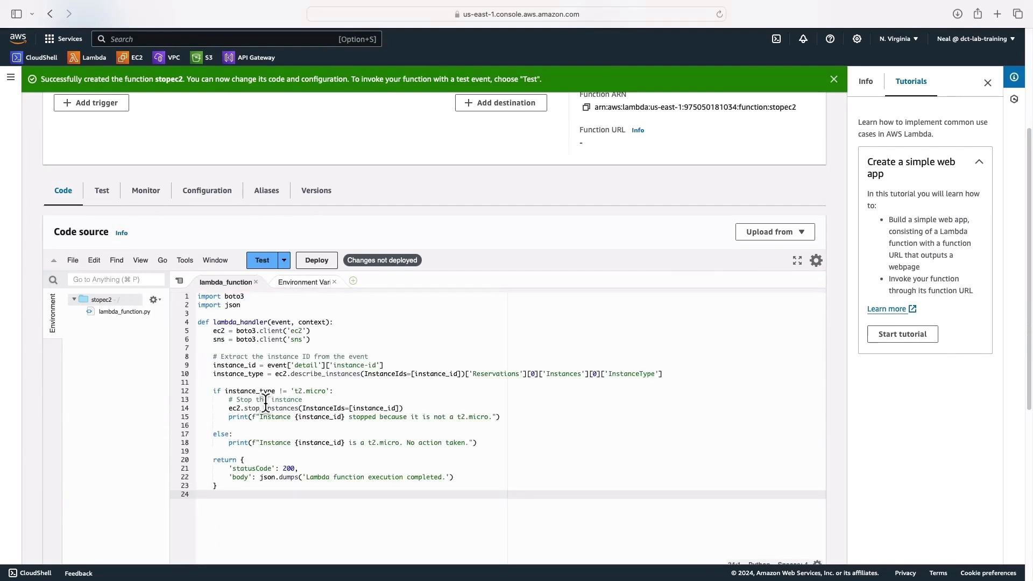
left_click(313, 261)
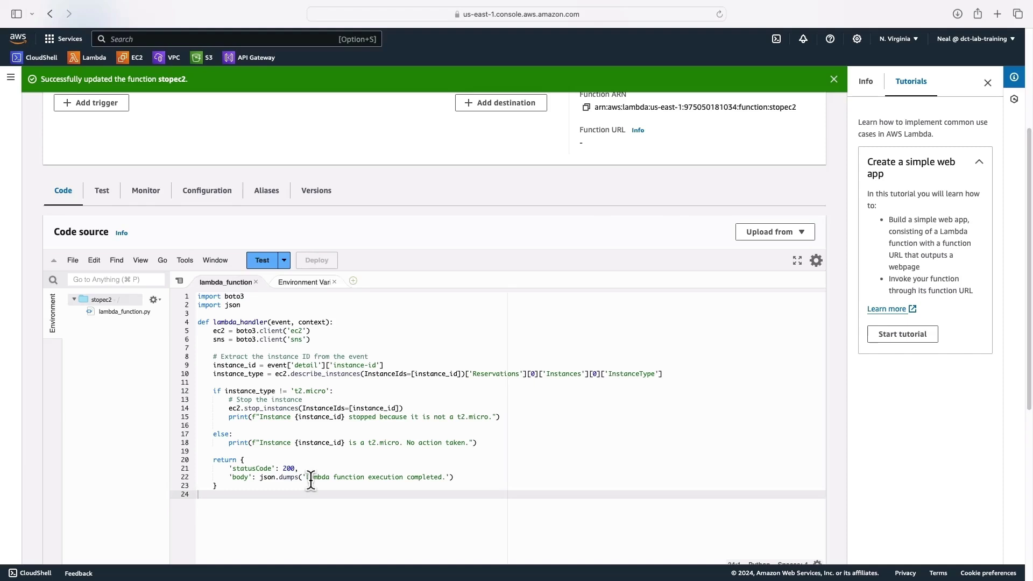
Step: Attach the AmazonEC2FullAccess policy to the stopec2 function's execution role in IAM
left_click(207, 193)
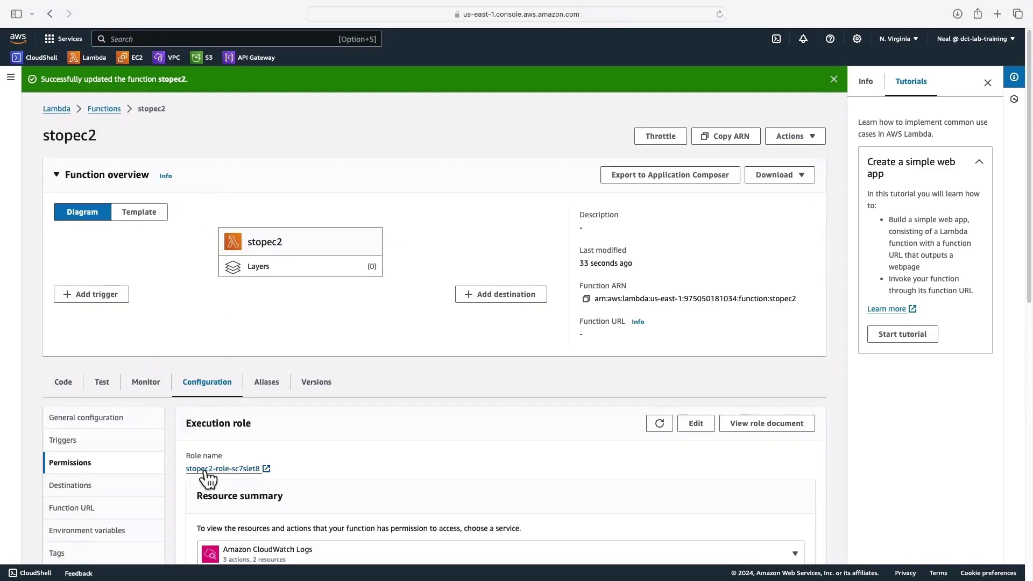
left_click(242, 469)
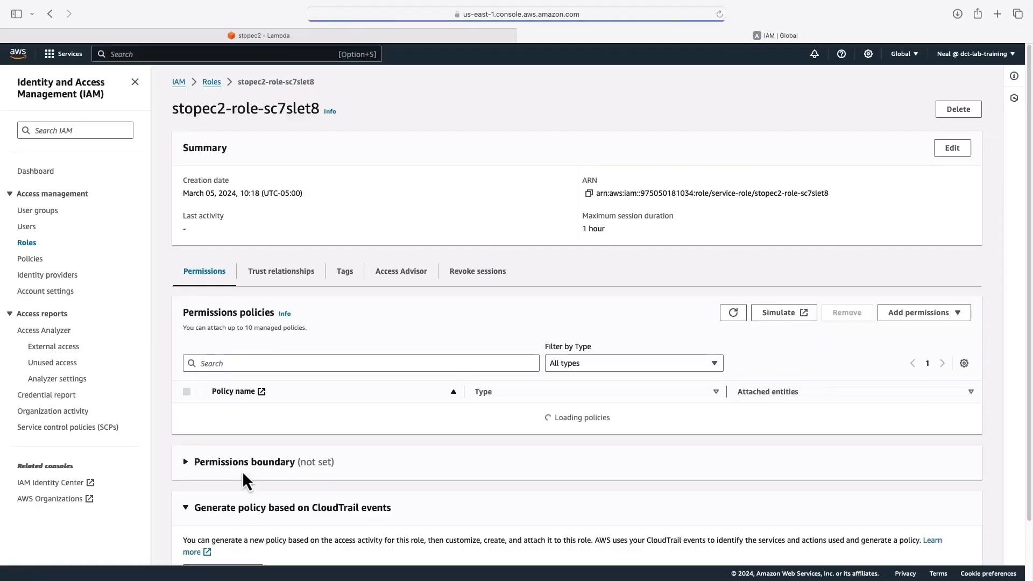
left_click(913, 340)
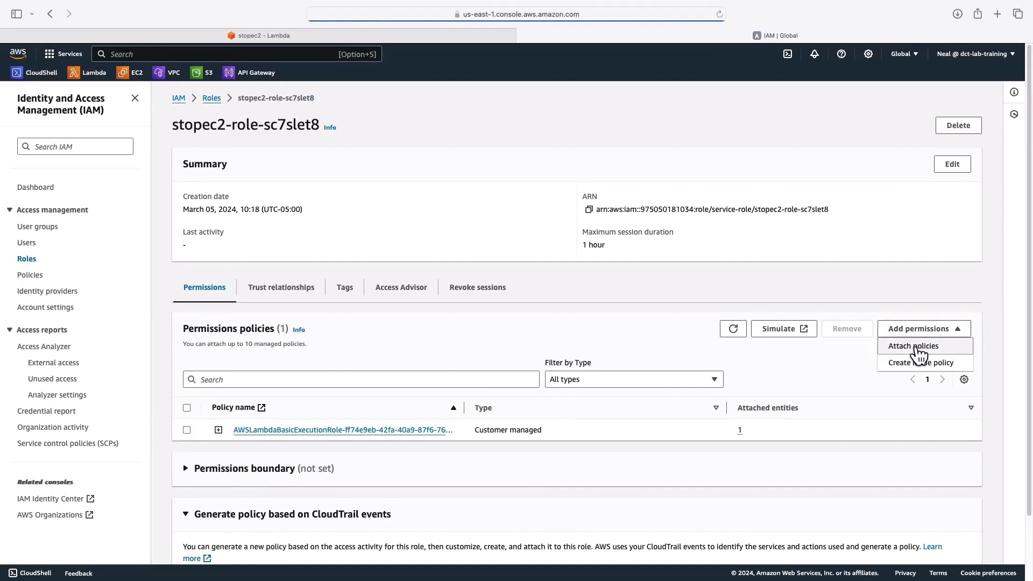
left_click(917, 349)
left_click(169, 243)
type("ec2")
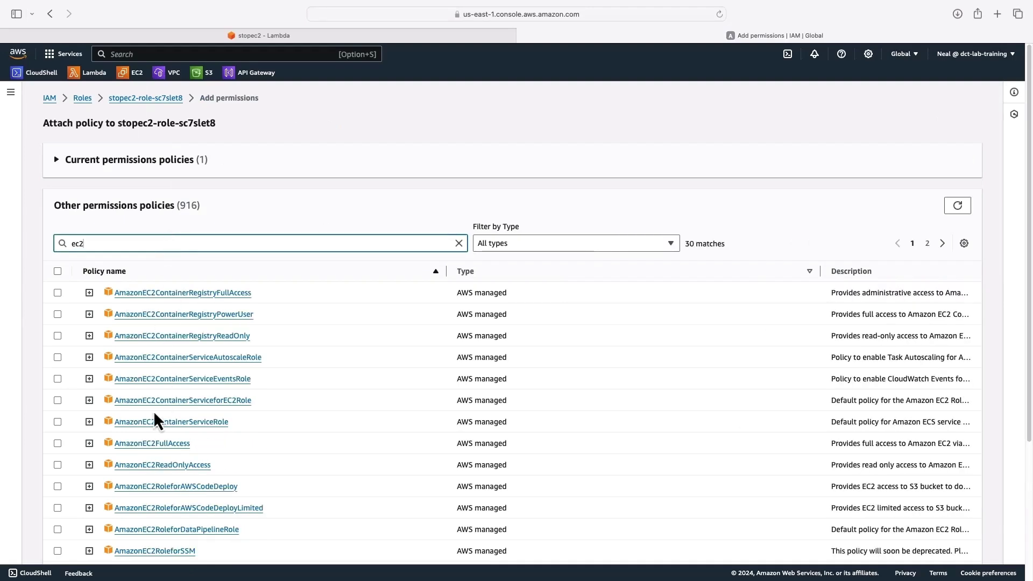
left_click(57, 443)
scroll(53, 450, "down", 3)
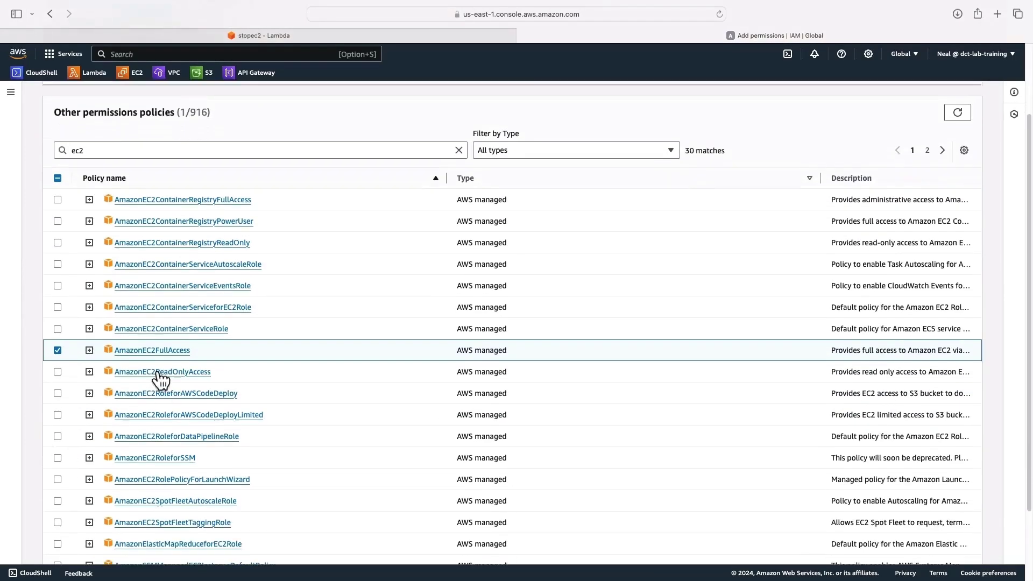
scroll(153, 376, "down", 3)
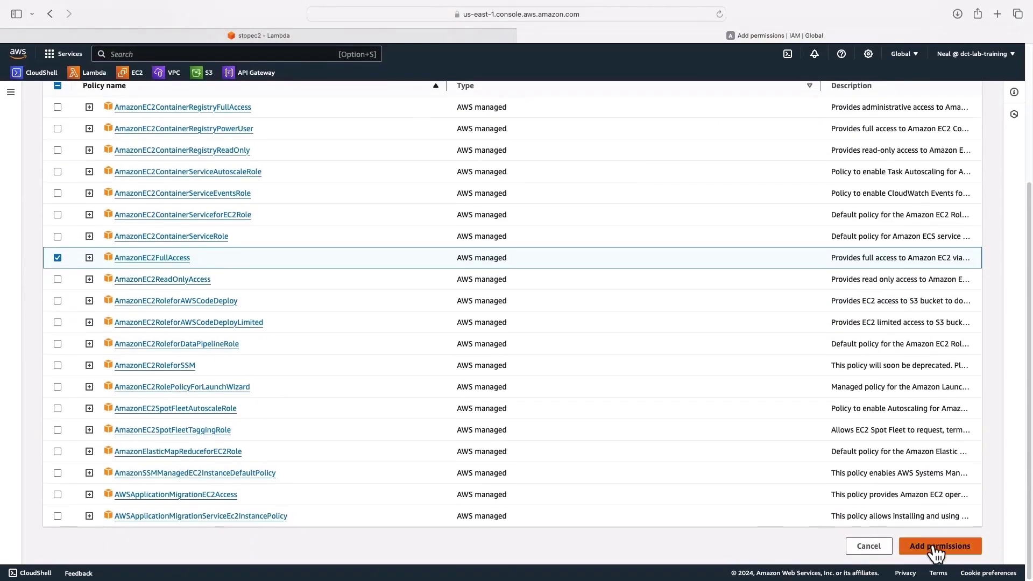
left_click(934, 546)
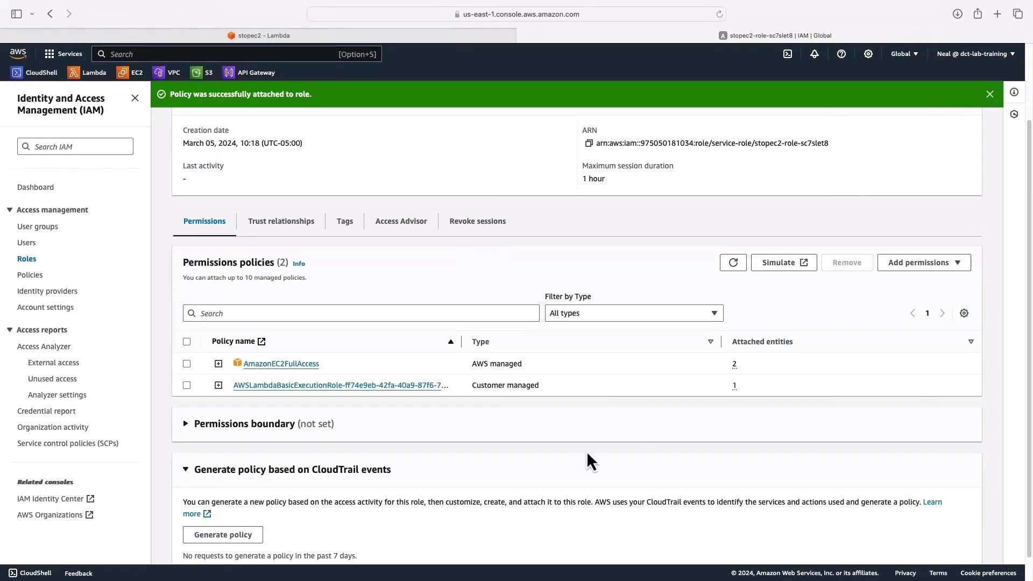
Step: Search the AWS services for EventBridge and open Amazon EventBridge in a new tab
left_click(206, 53)
type("event")
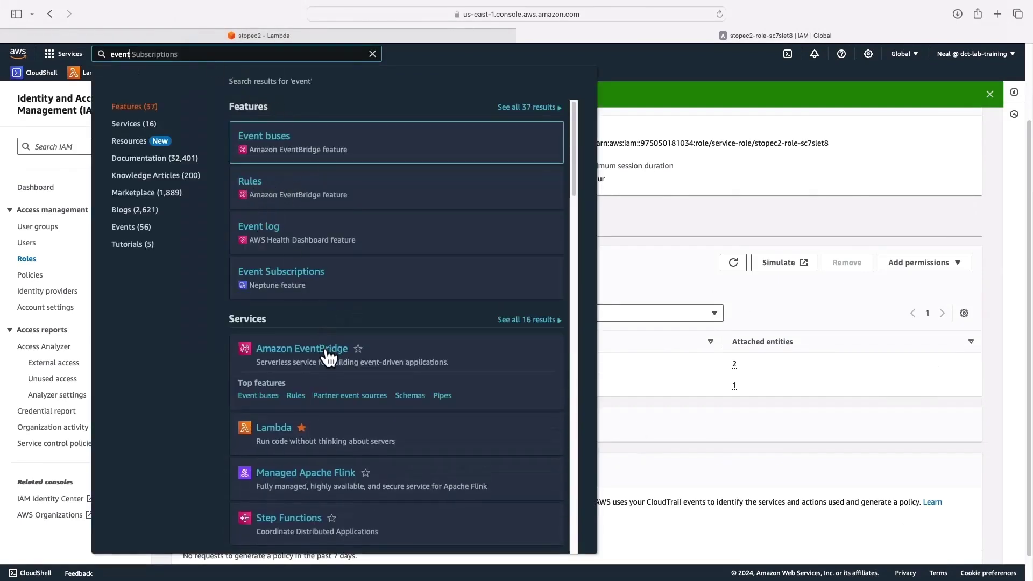
left_click(327, 349, "super")
left_click(768, 37)
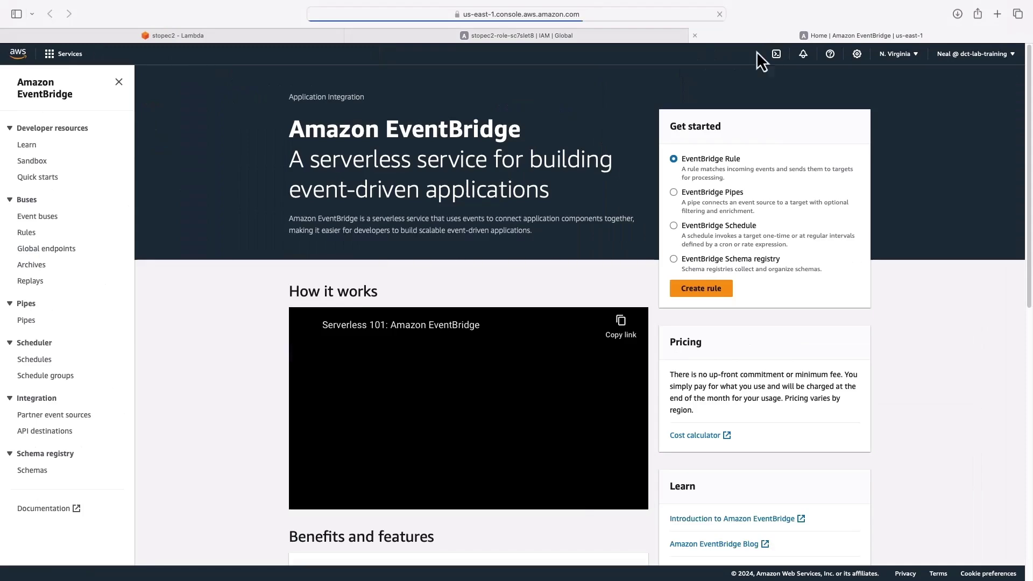
Step: Start an EventBridge rule named stopec2 on the default event bus, using an event pattern
left_click(695, 308)
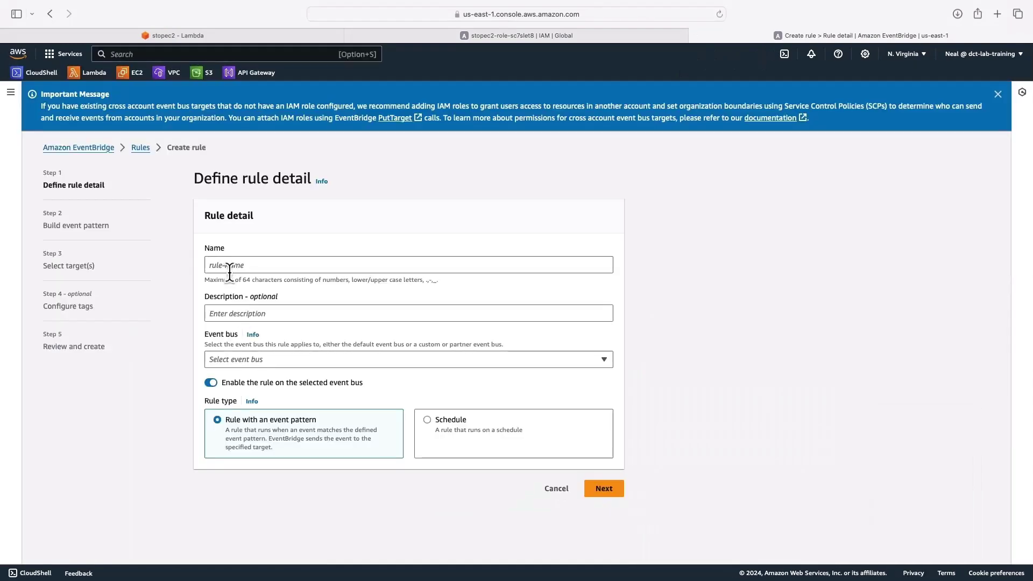
left_click(229, 269)
type("stopec2")
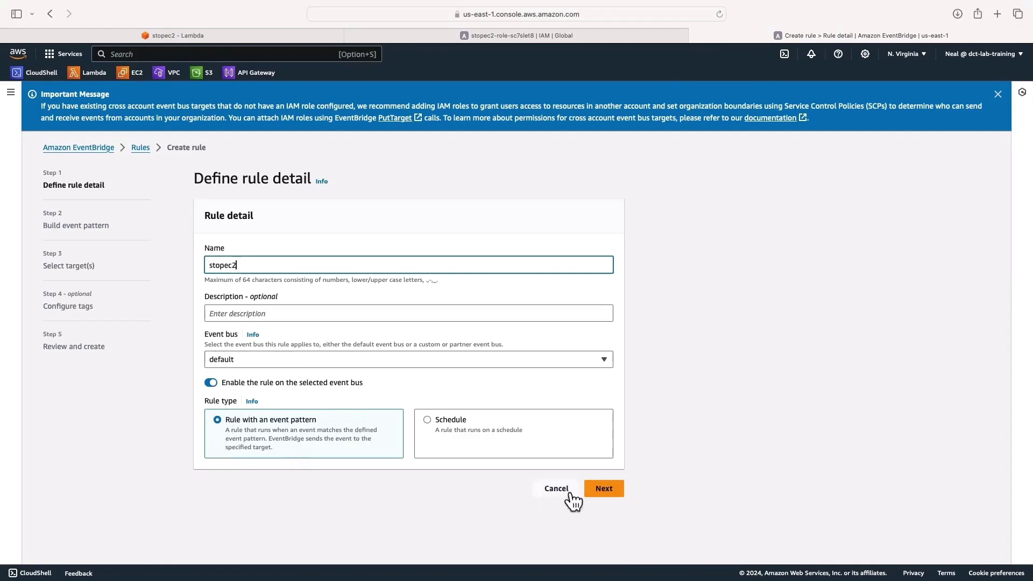
left_click(604, 489)
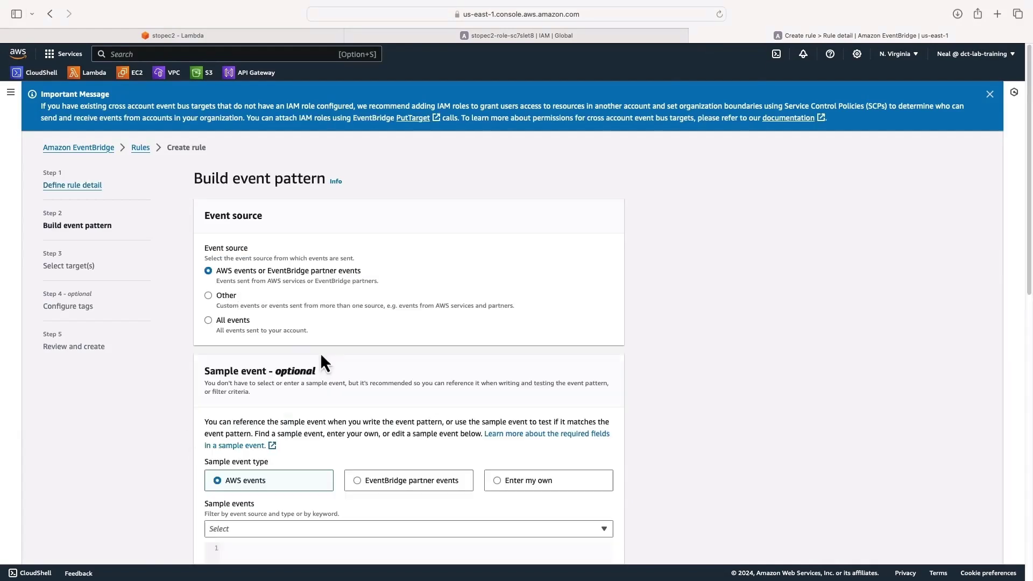
Step: Choose EC2 as the AWS service that provides events for the rule's event pattern
left_click(989, 95)
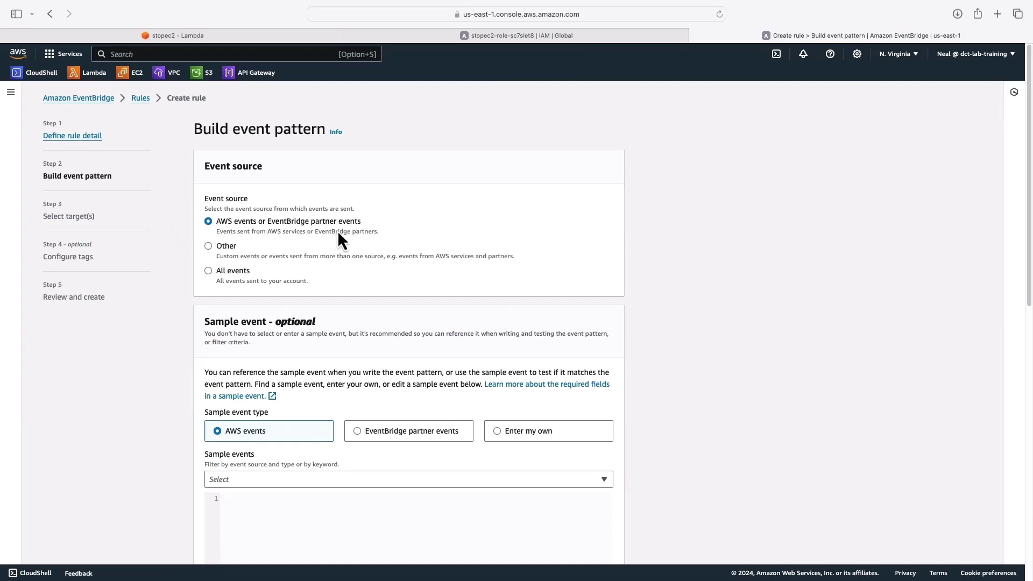
scroll(337, 230, "down", 3)
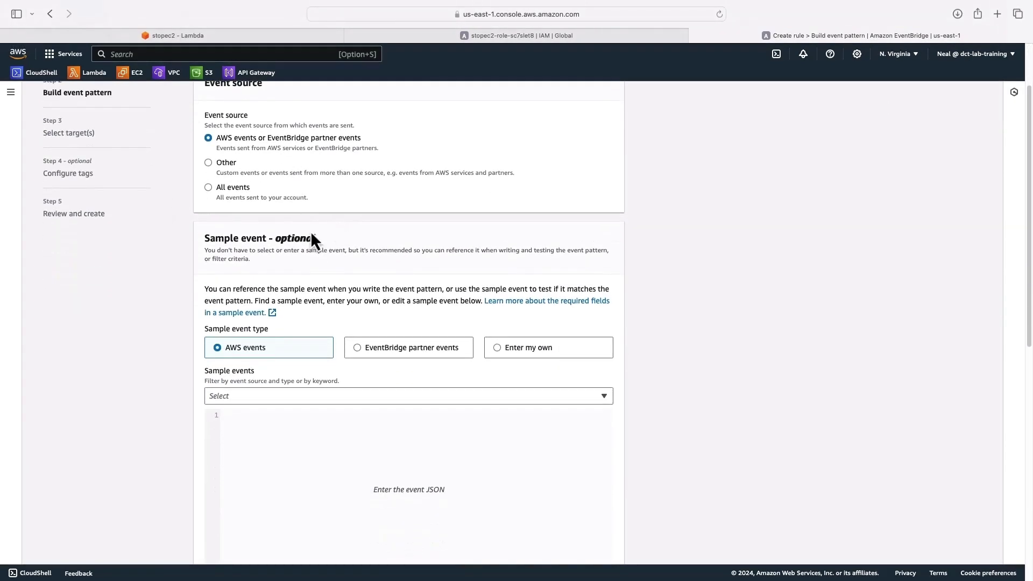
scroll(206, 301, "down", 10)
scroll(205, 302, "down", 4)
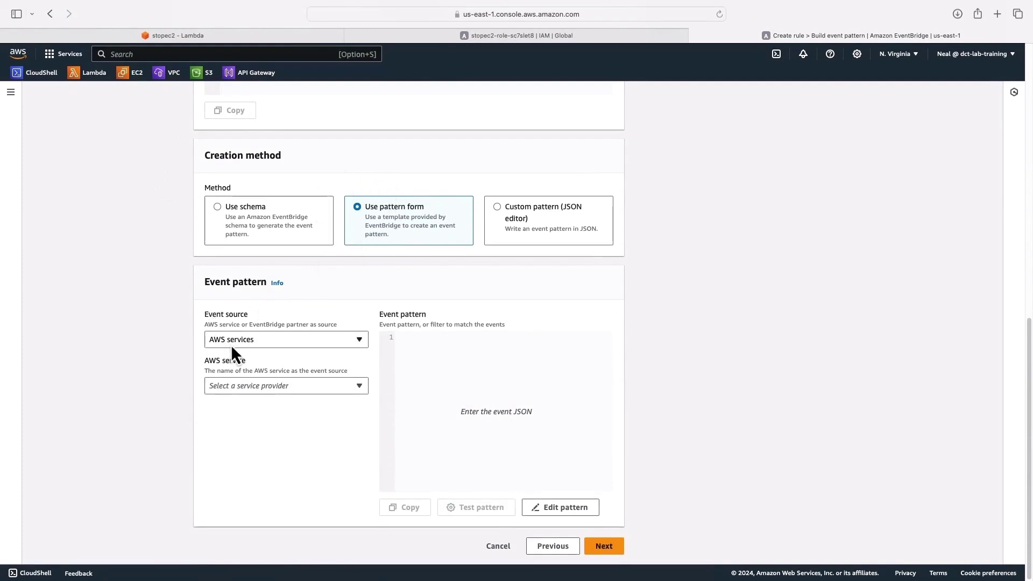
left_click(268, 345)
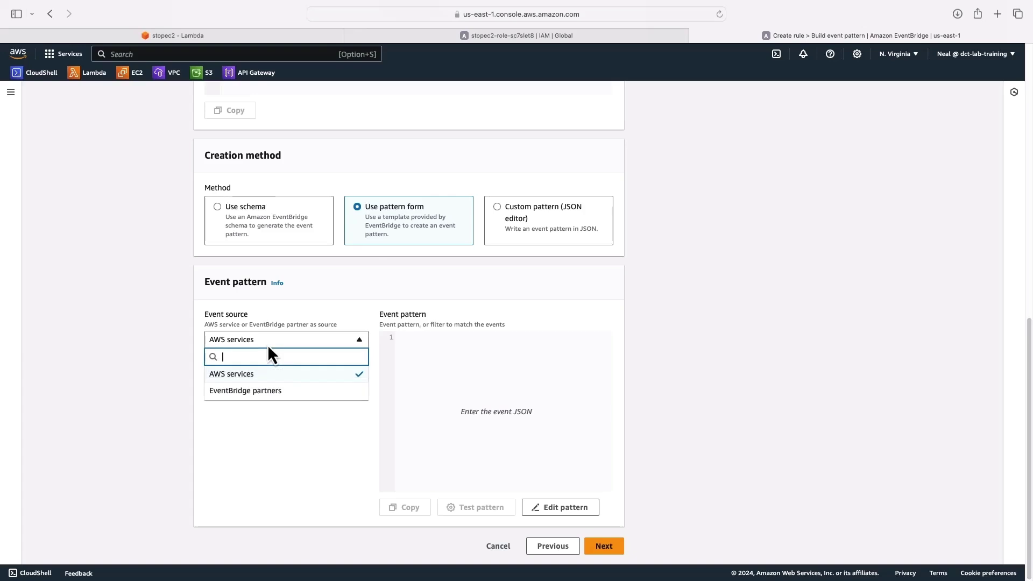
left_click(268, 347)
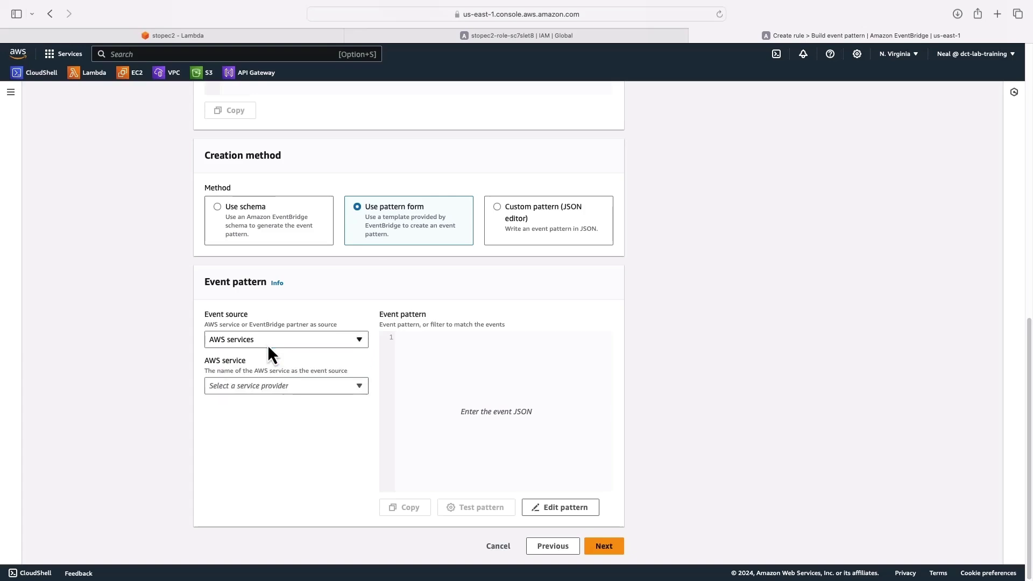
left_click(258, 386)
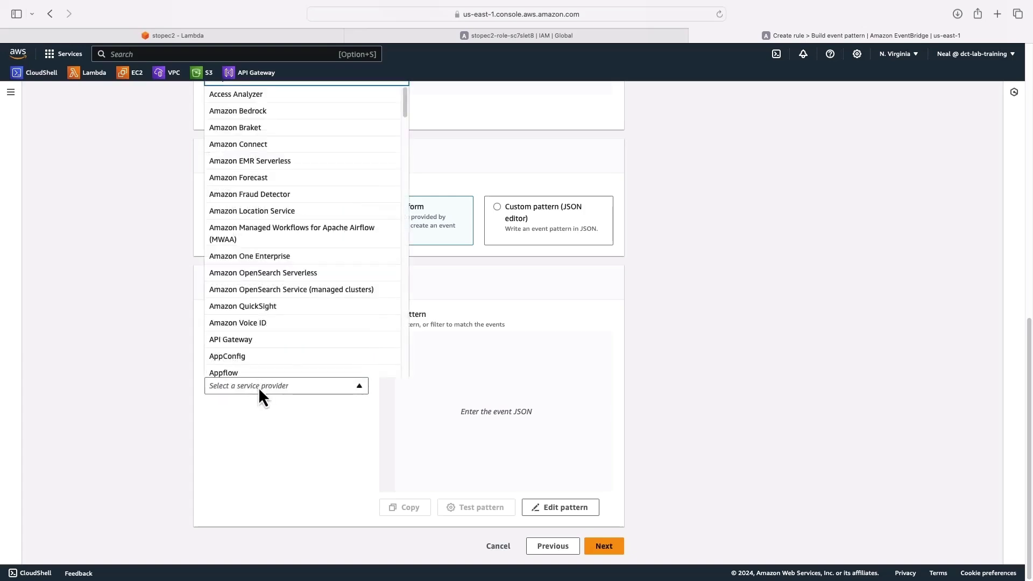
type("ec")
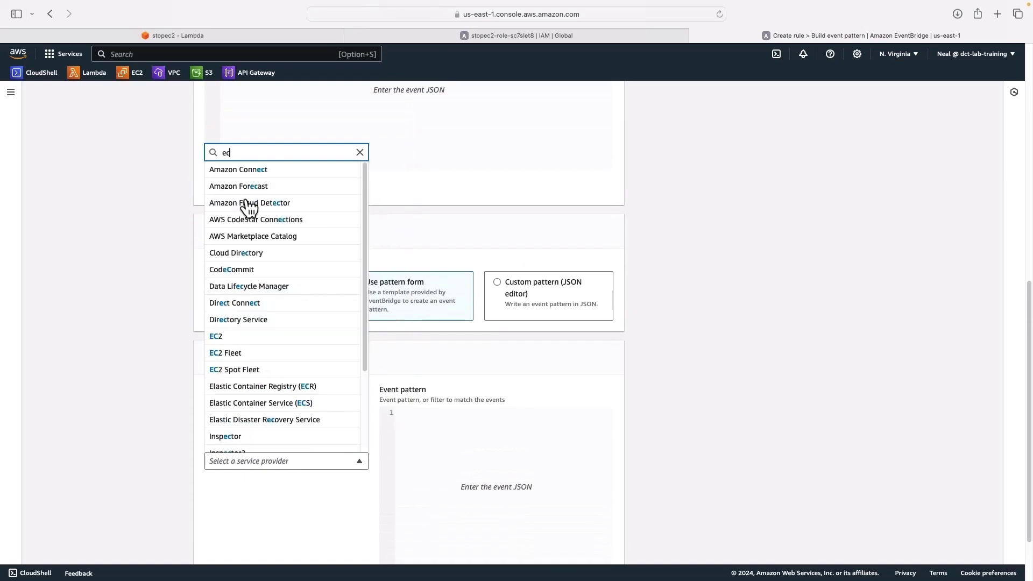
type("2")
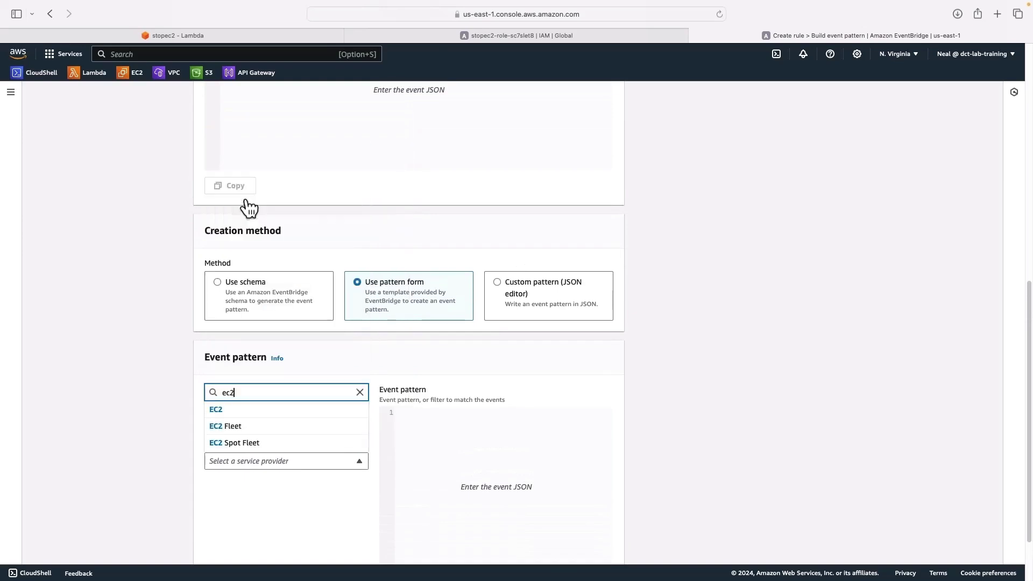
left_click(216, 415)
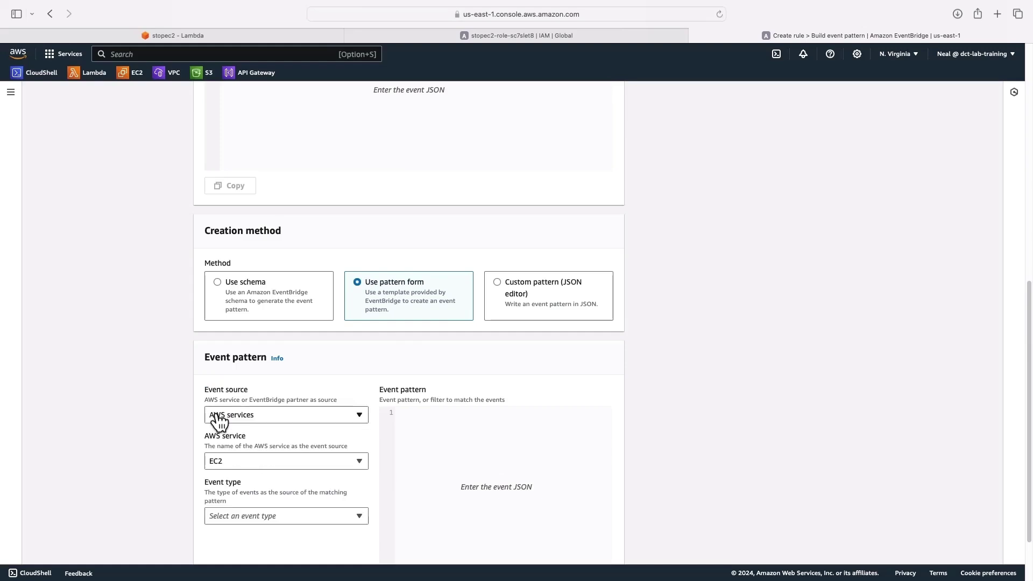
Step: Set the event pattern's event type to EC2 Instance State-change Notification
scroll(220, 425, "down", 3)
left_click(235, 442)
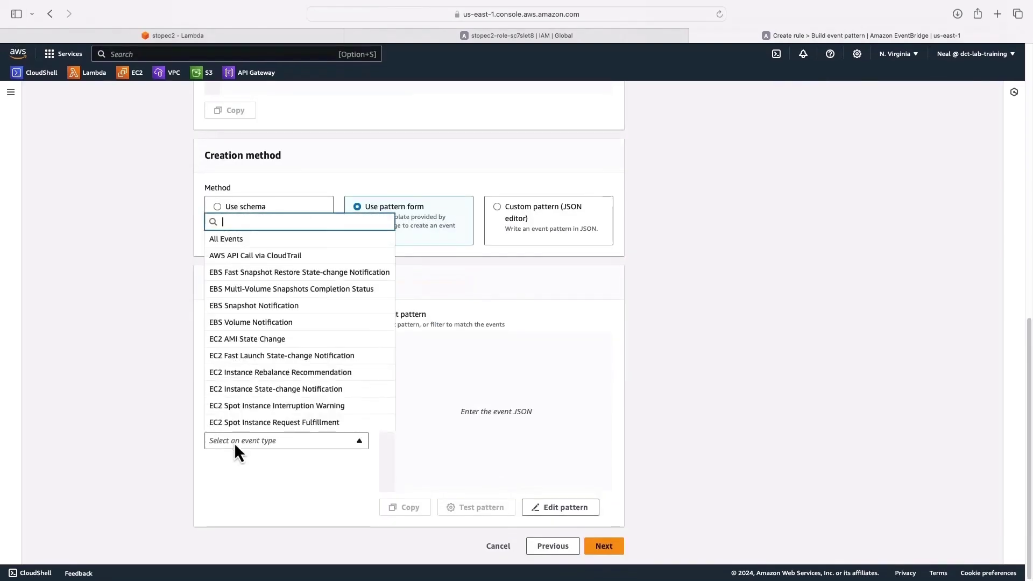
type("ec2 instan")
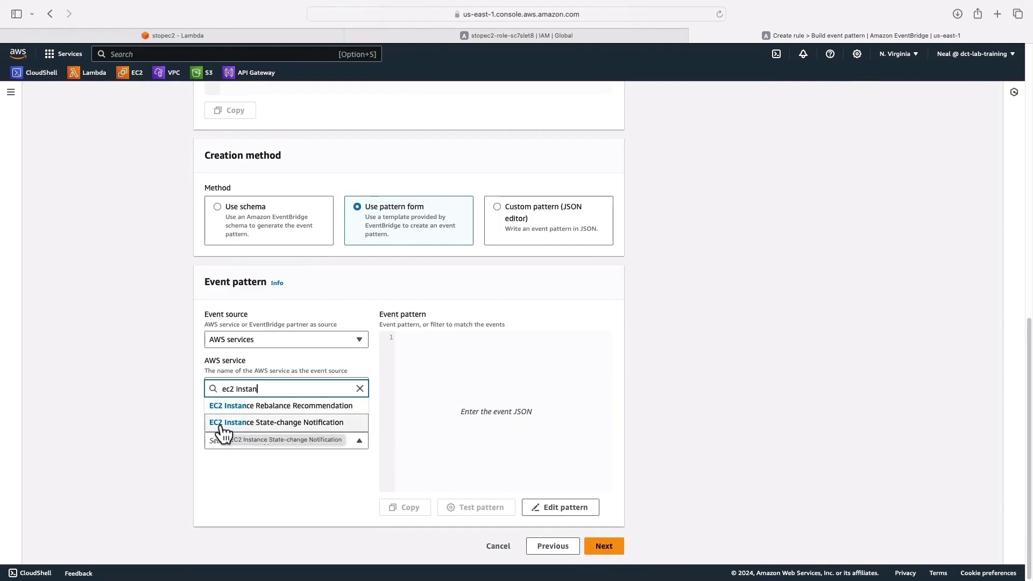
left_click(279, 425)
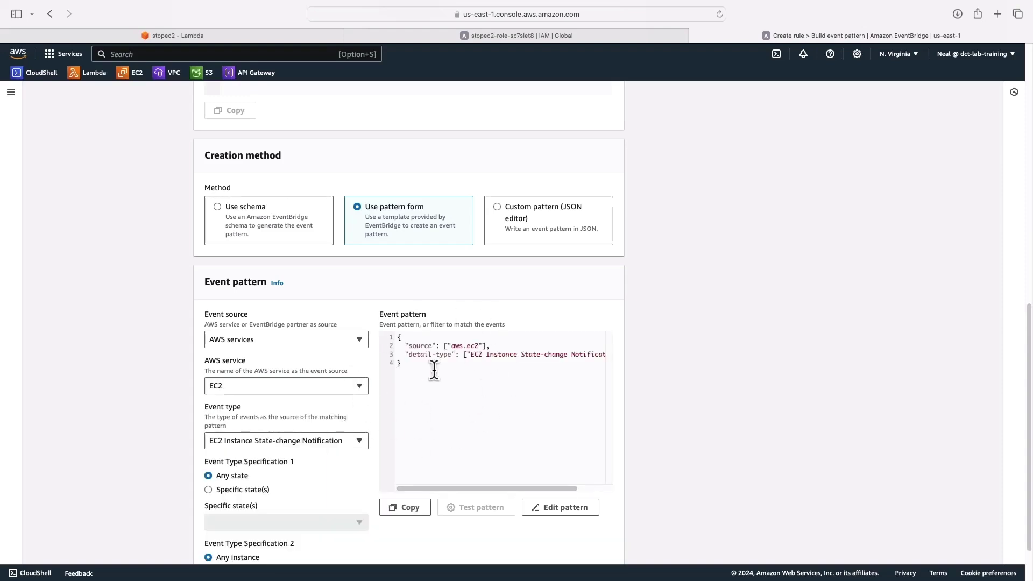
key("super+a")
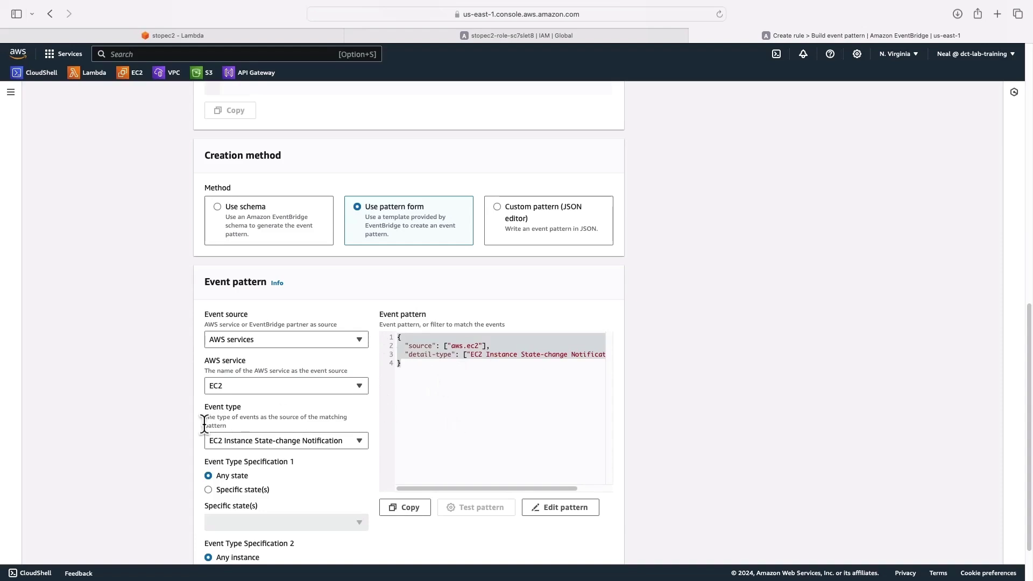
Step: Limit the event pattern to the specific state running for any instance, and proceed to target selection
scroll(205, 422, "down", 2)
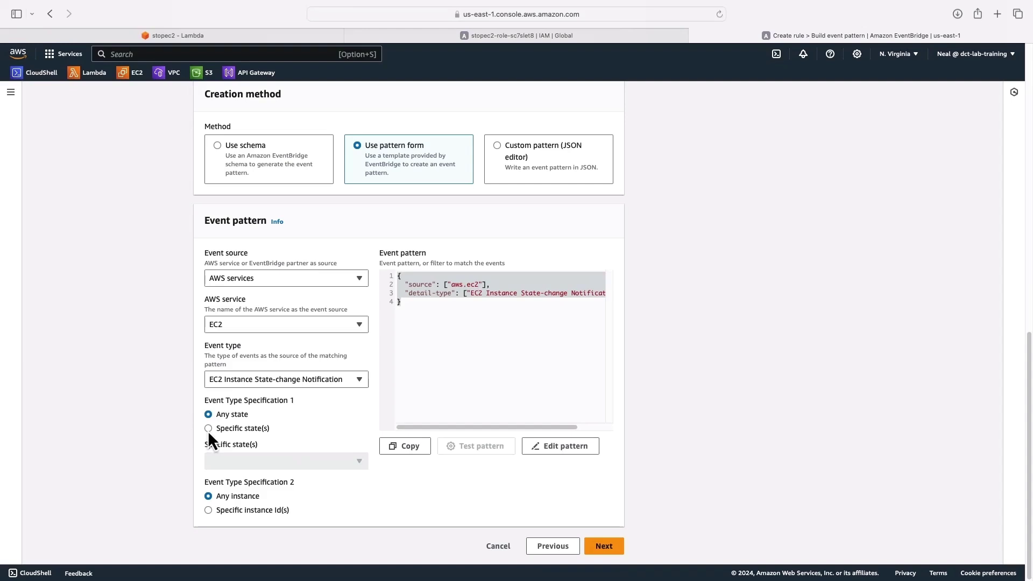
left_click(208, 428)
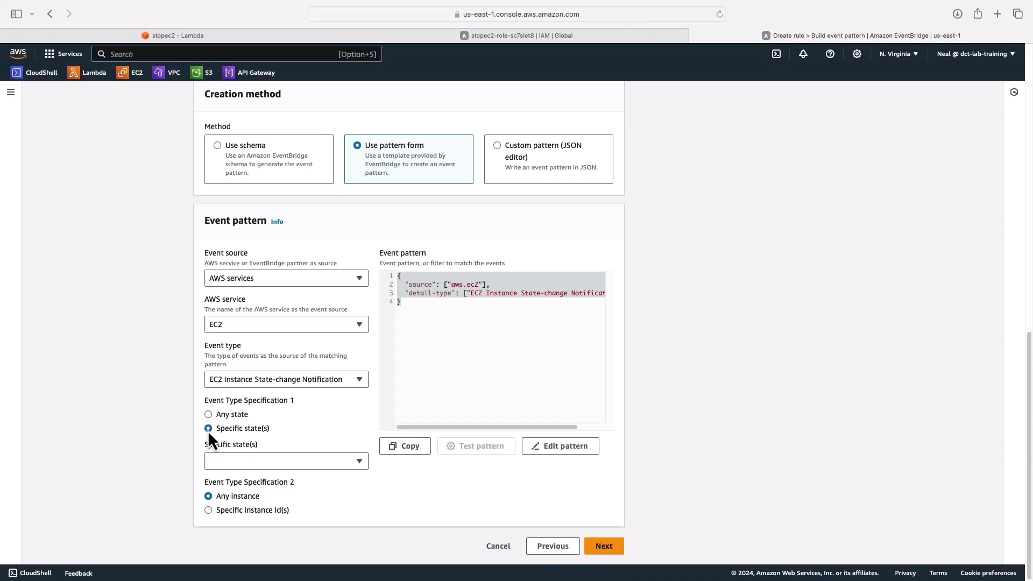
left_click(237, 464)
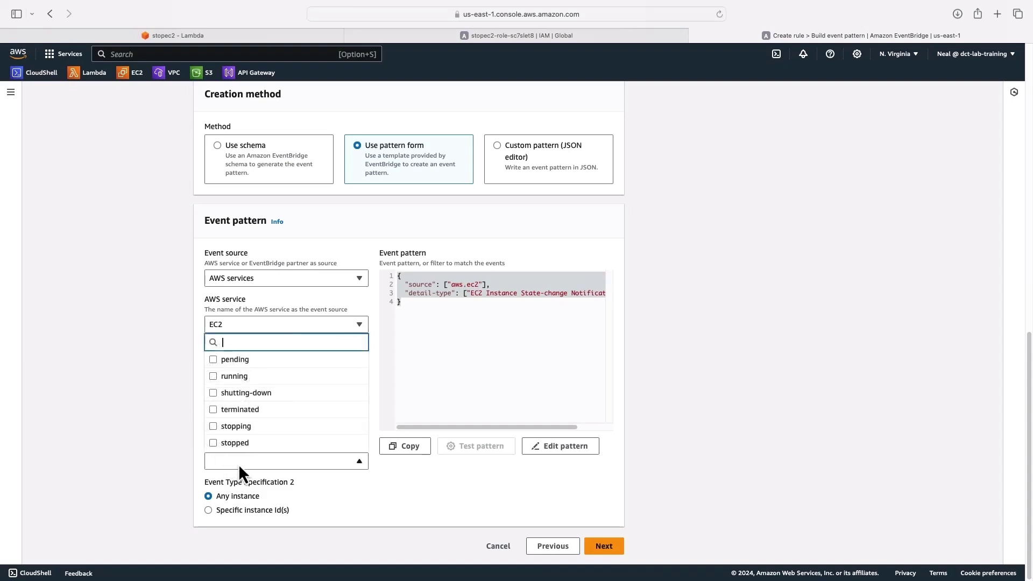
left_click(214, 378)
left_click(157, 430)
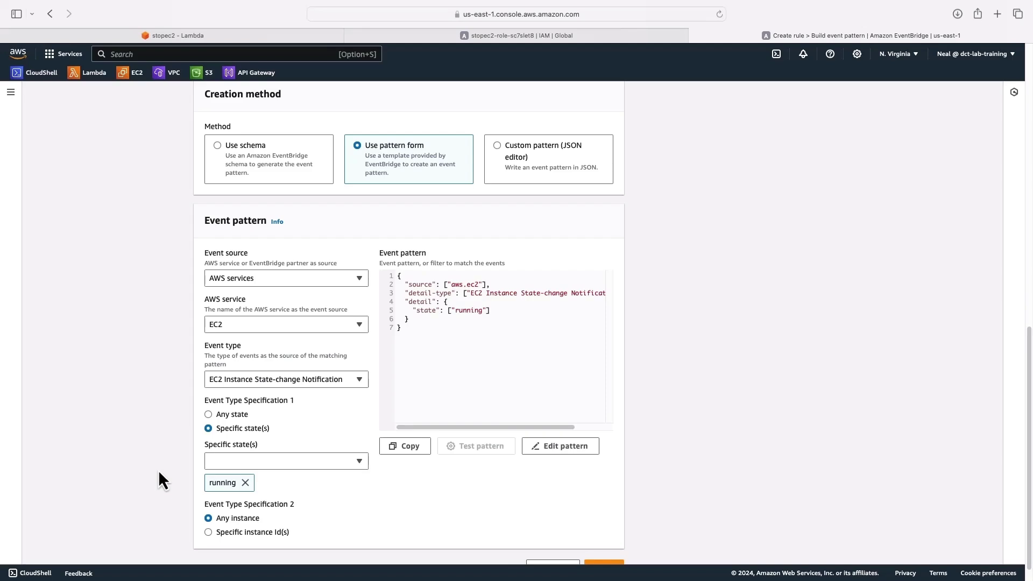
scroll(158, 469, "down", 1)
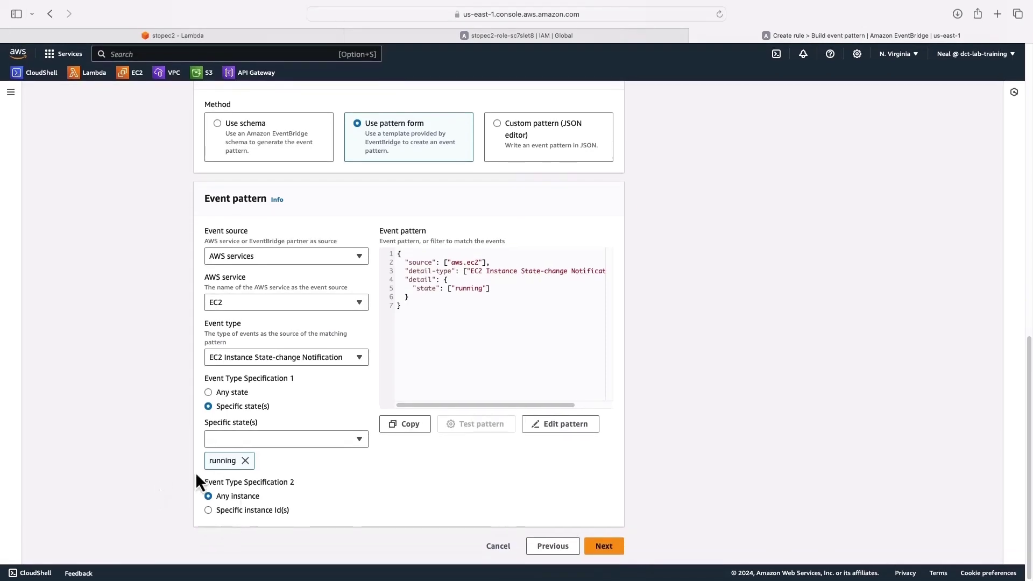
left_click(208, 510)
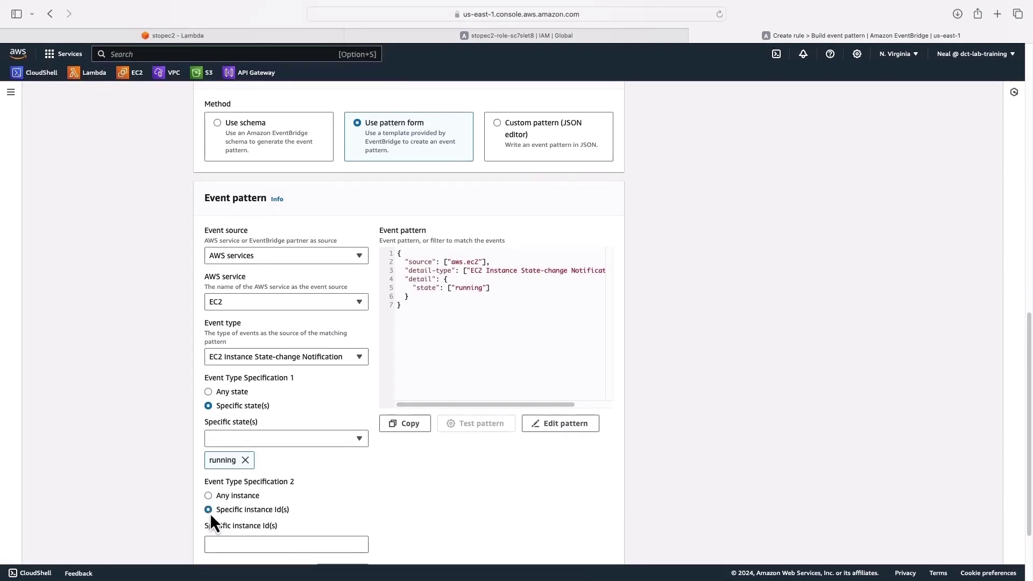
left_click(209, 496)
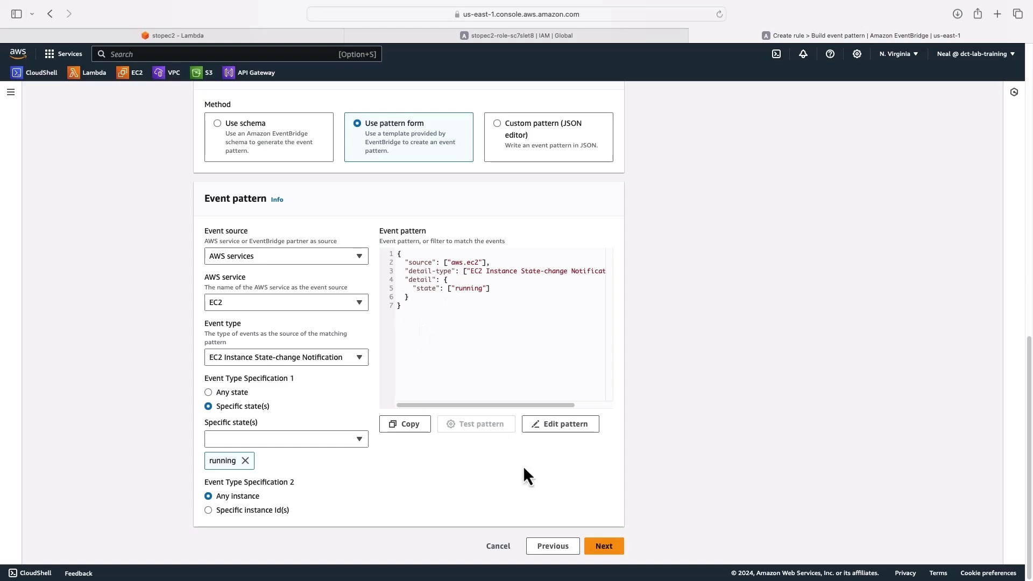
left_click(609, 547)
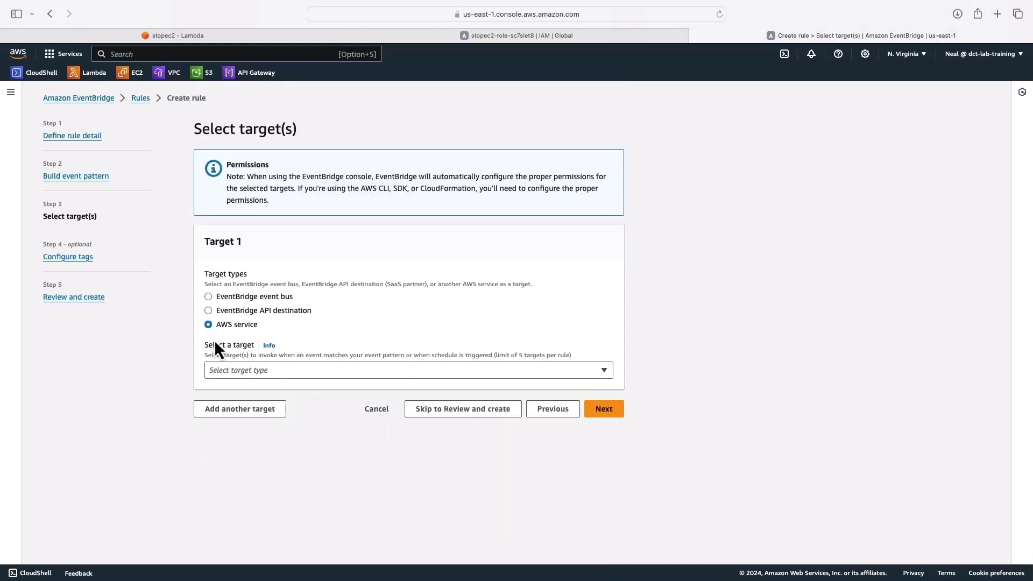
Step: Set the rule's target to a Lambda function and choose the stopec2 function
left_click(259, 372)
type("lambda")
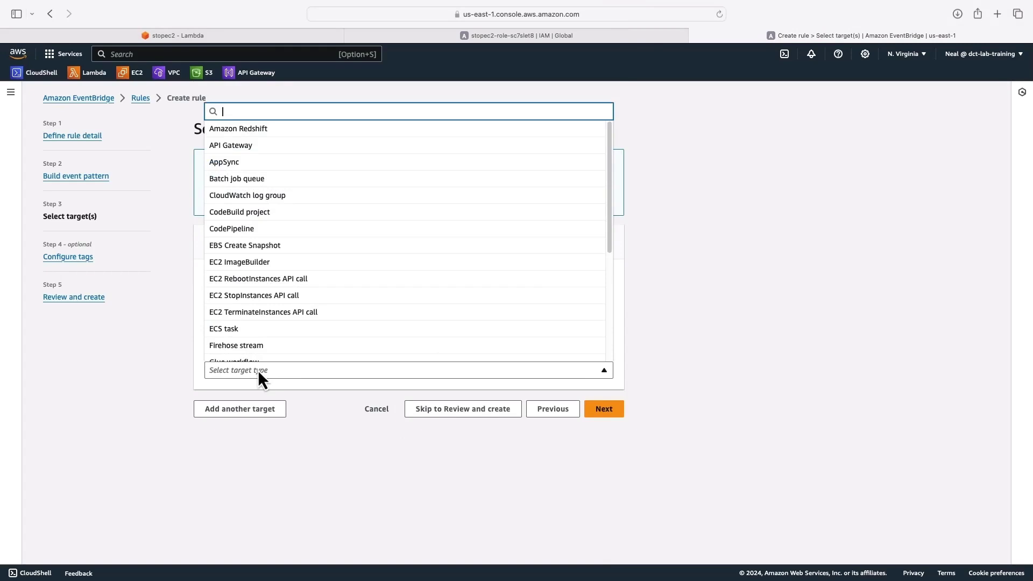
key("Return")
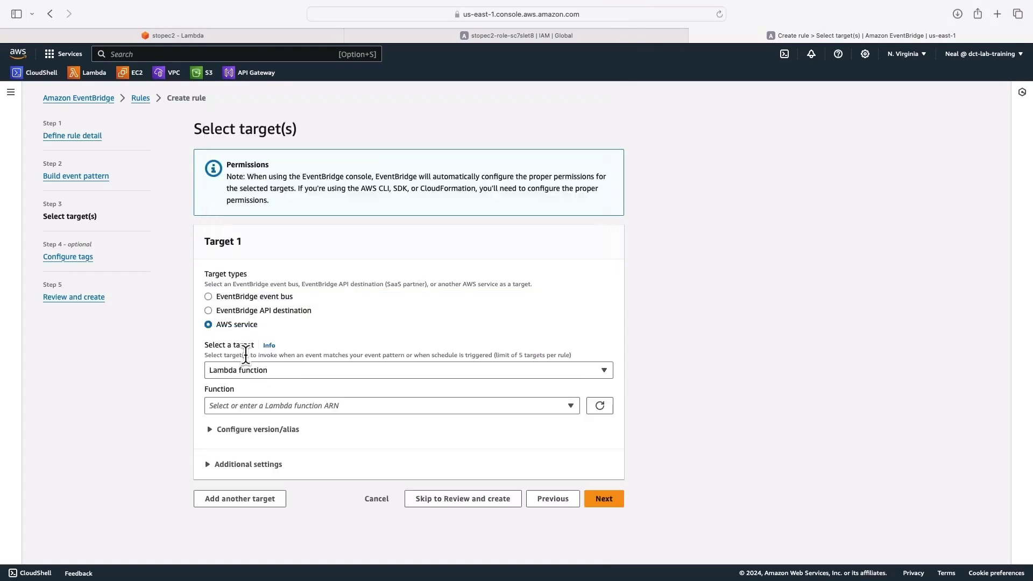
left_click(238, 406)
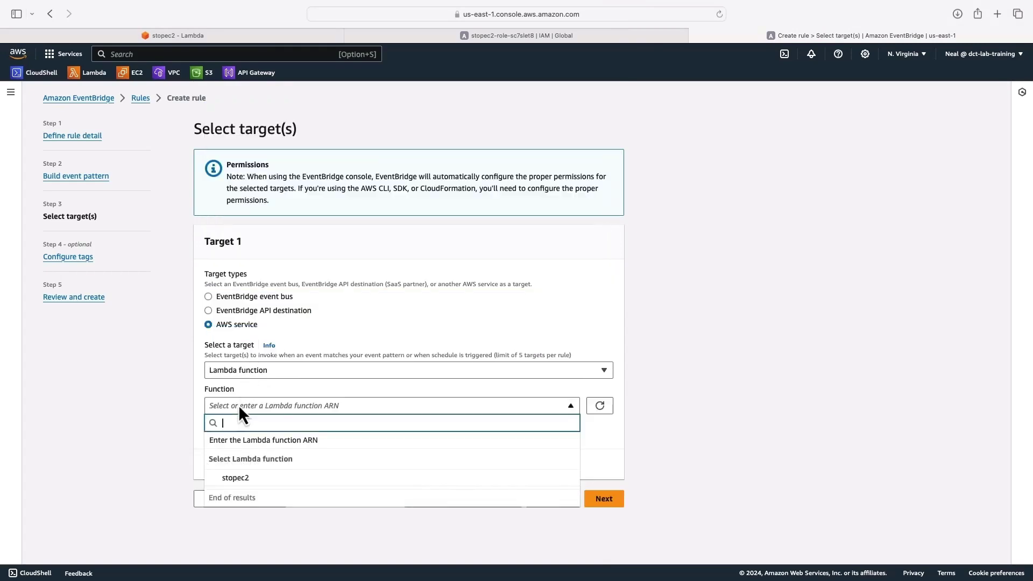
left_click(242, 478)
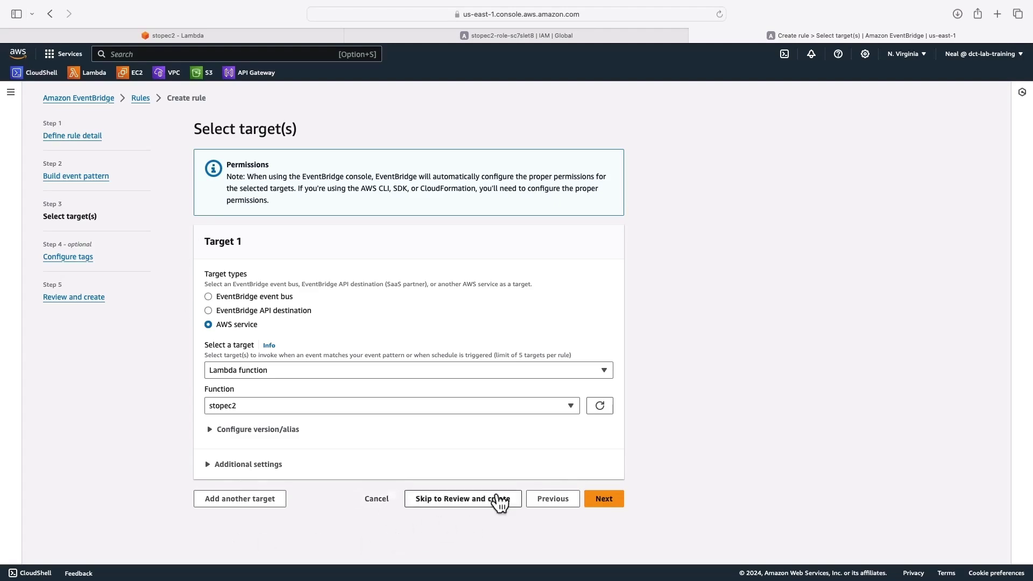
Step: Continue without tags, review the stopec2 rule and create it
left_click(604, 499)
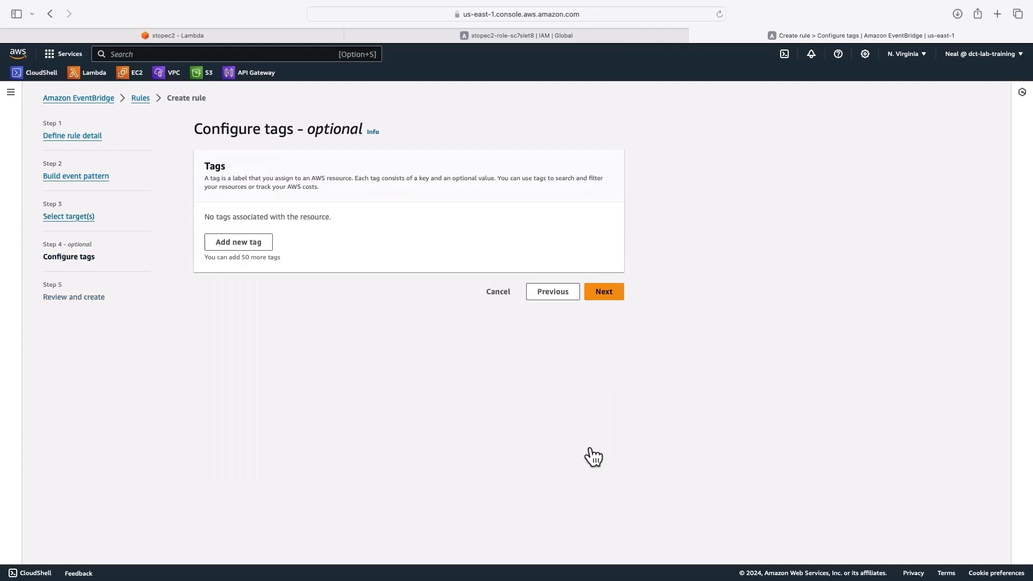
left_click(603, 292)
scroll(538, 404, "down", 6)
left_click(598, 543)
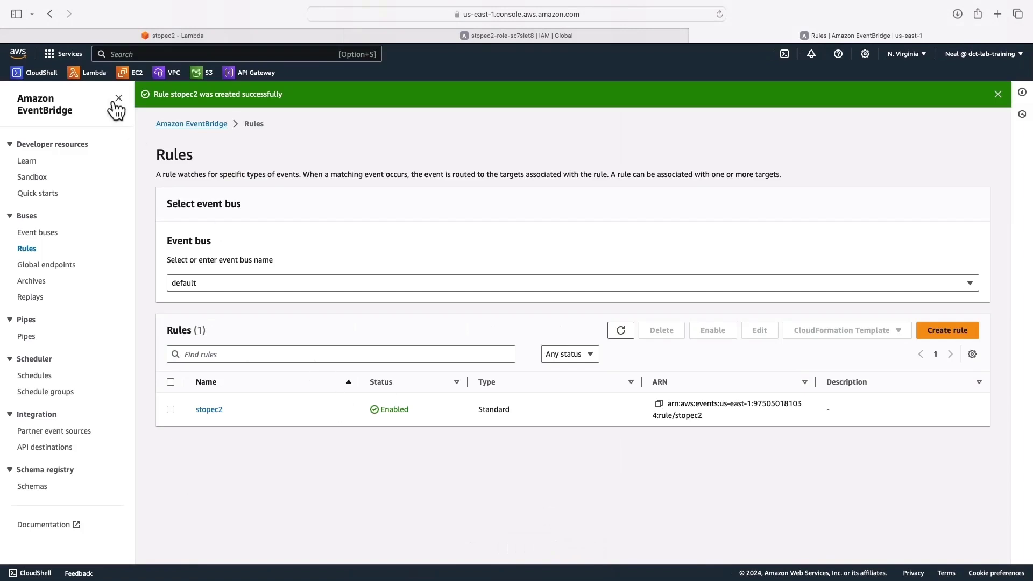
Step: Open the EC2 console in a new tab and start launching an instance
right_click(131, 74)
left_click(152, 80)
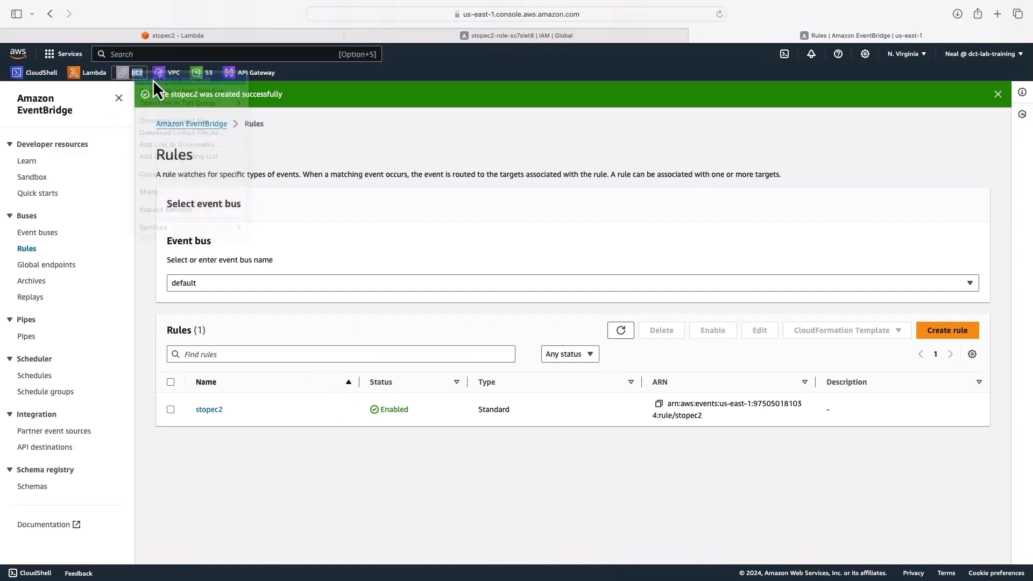
left_click(822, 39)
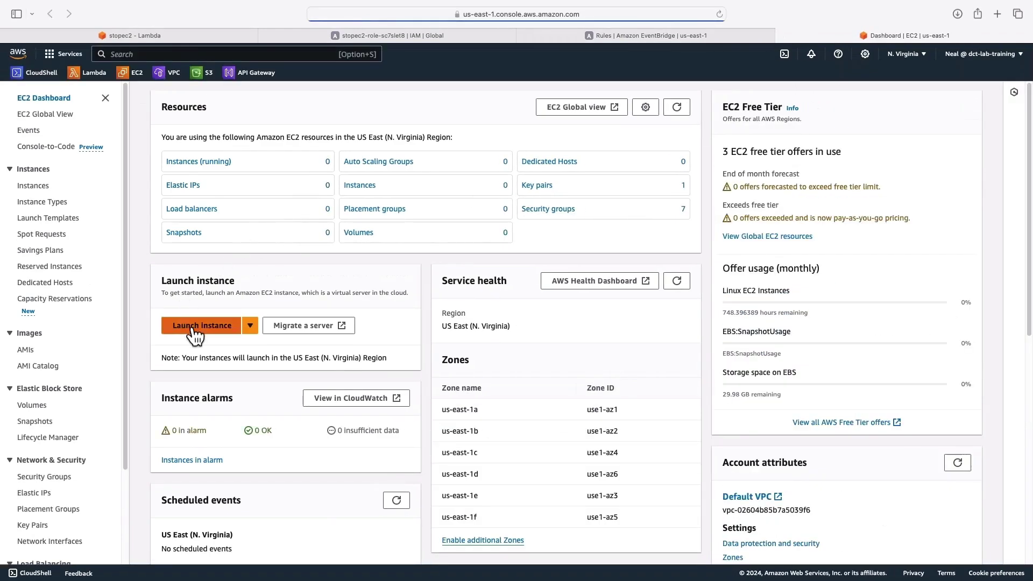
left_click(195, 329)
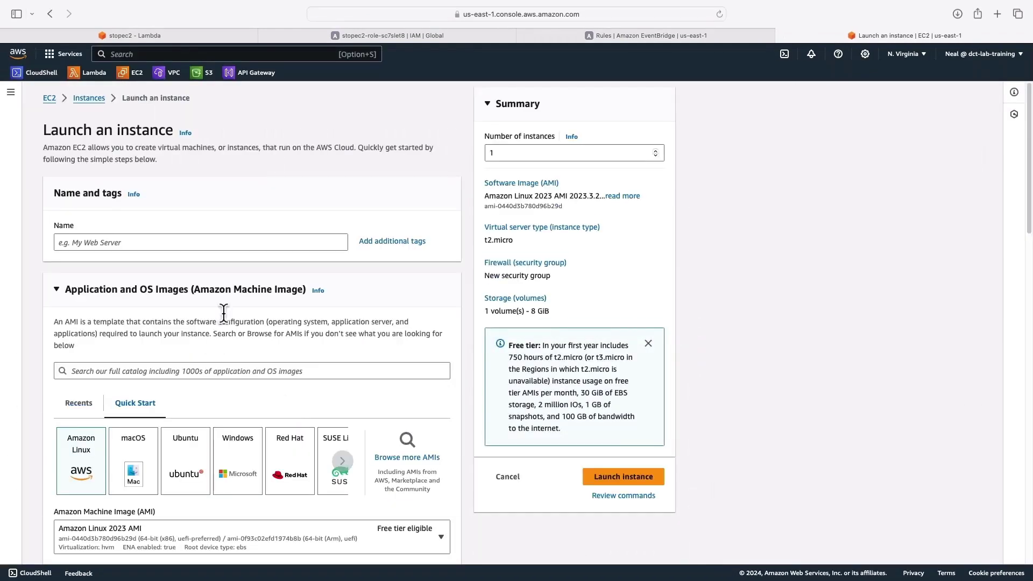
Step: Name the new instance t2.micro and choose to proceed without a key pair
left_click(128, 238)
type("t2")
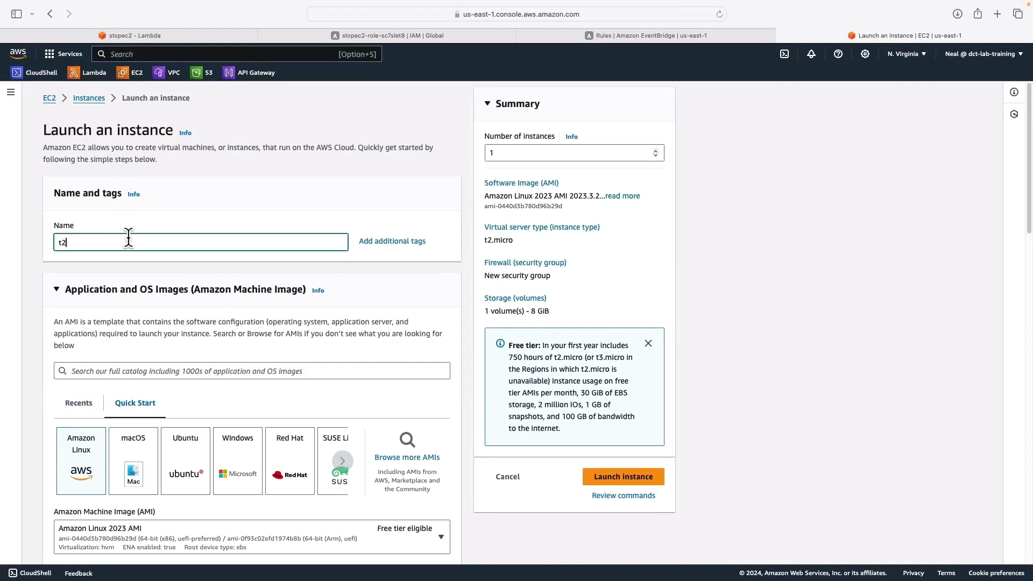
type(".micro")
scroll(162, 301, "down", 10)
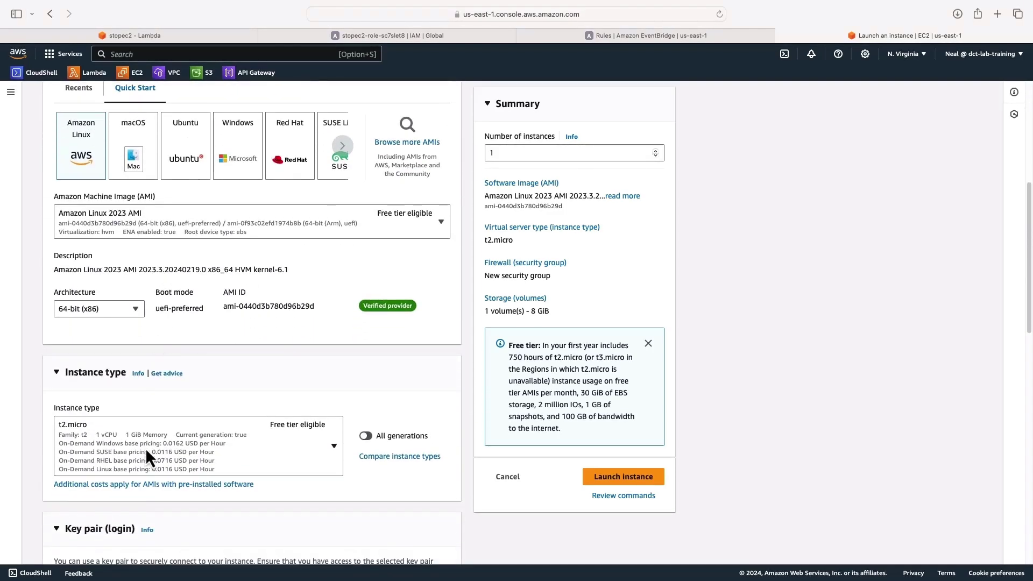
scroll(147, 452, "down", 4)
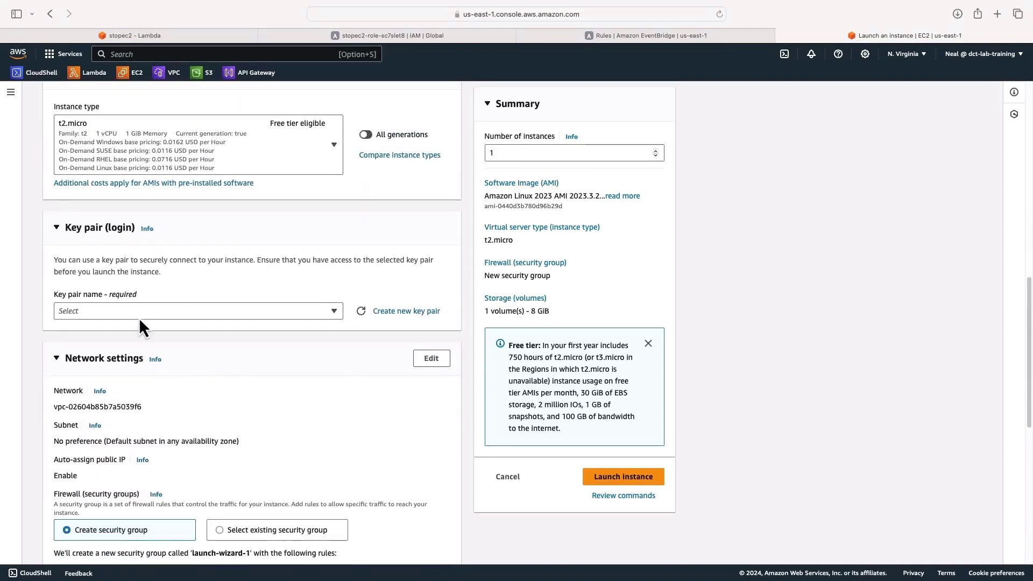
left_click(135, 312)
left_click(134, 347)
Step: Assign the existing WebAccess security group to the t2.micro instance and launch it
left_click(232, 531)
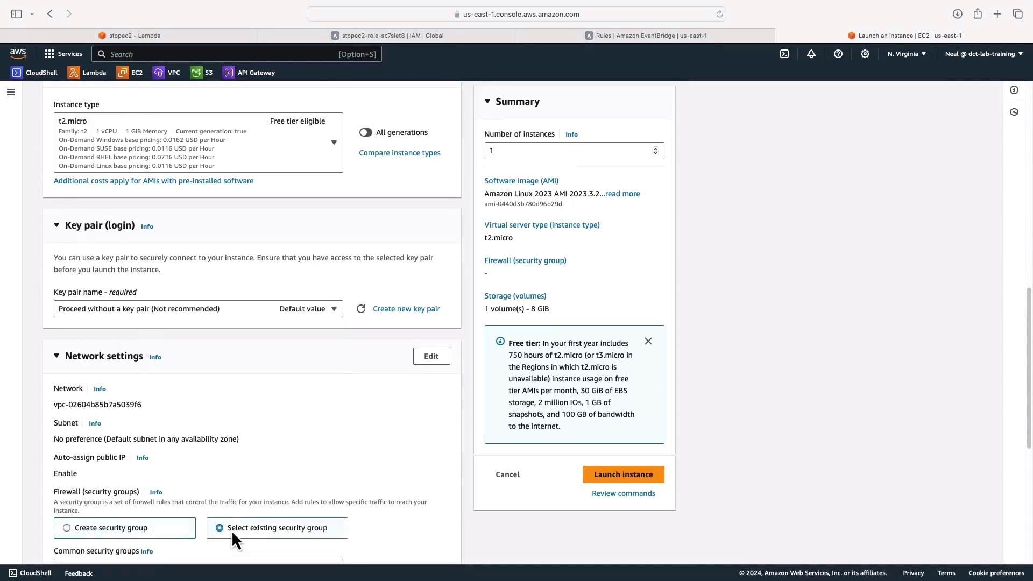
scroll(231, 530, "down", 5)
left_click(143, 360)
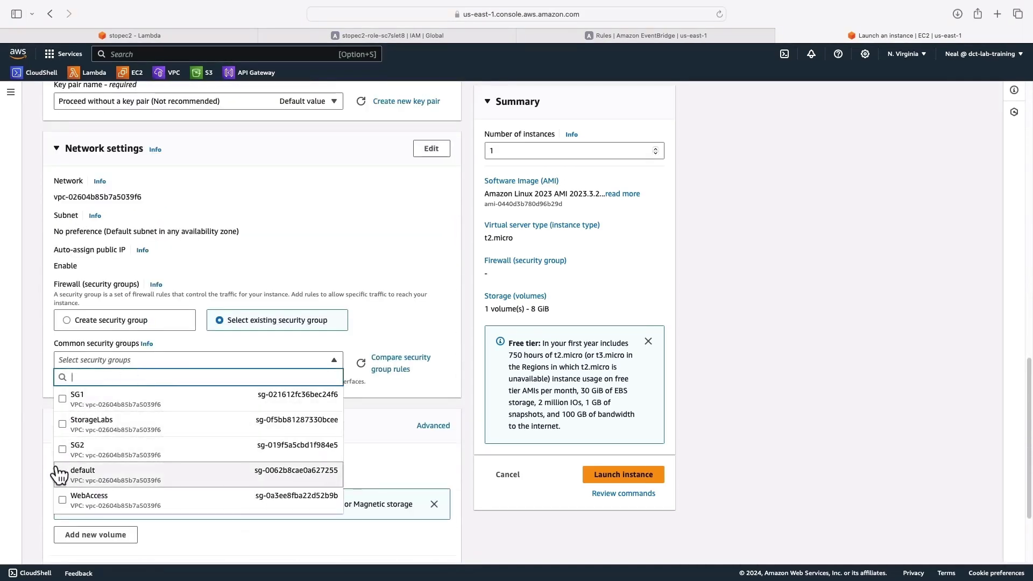
left_click(66, 503)
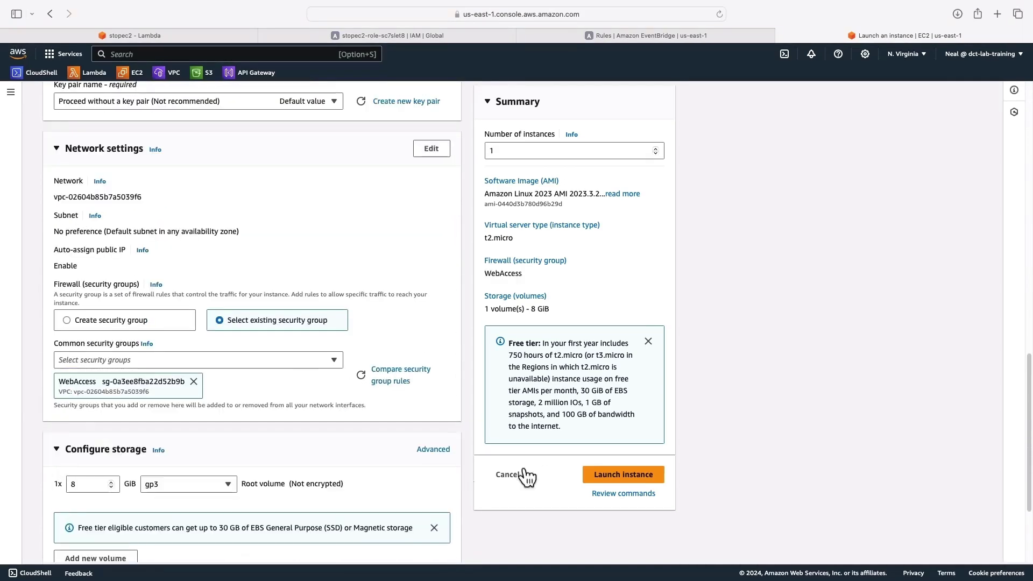
left_click(639, 480)
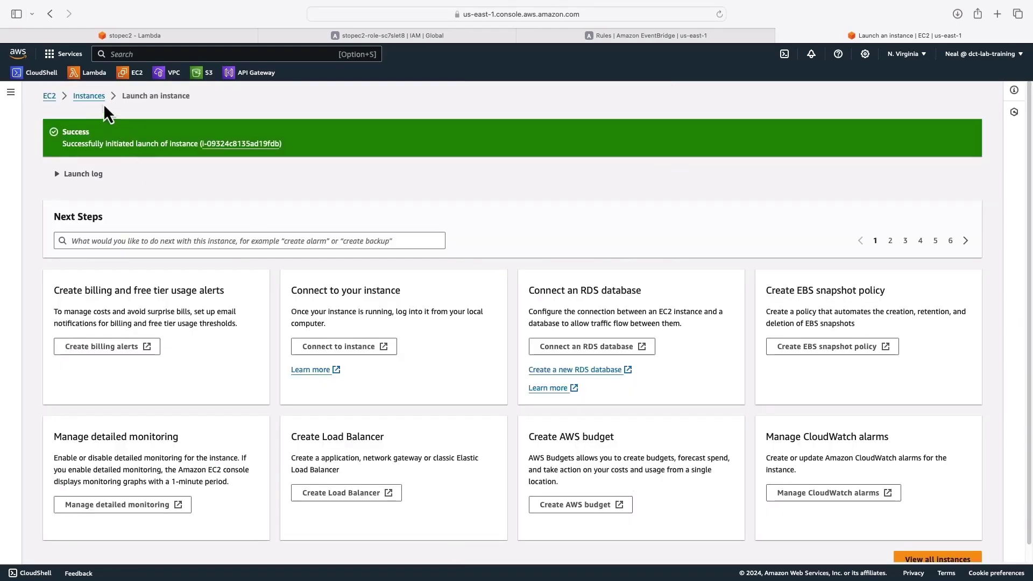
Step: Start launching another instance from the instances list, named Non t2, with instance type t2.medium
left_click(95, 95)
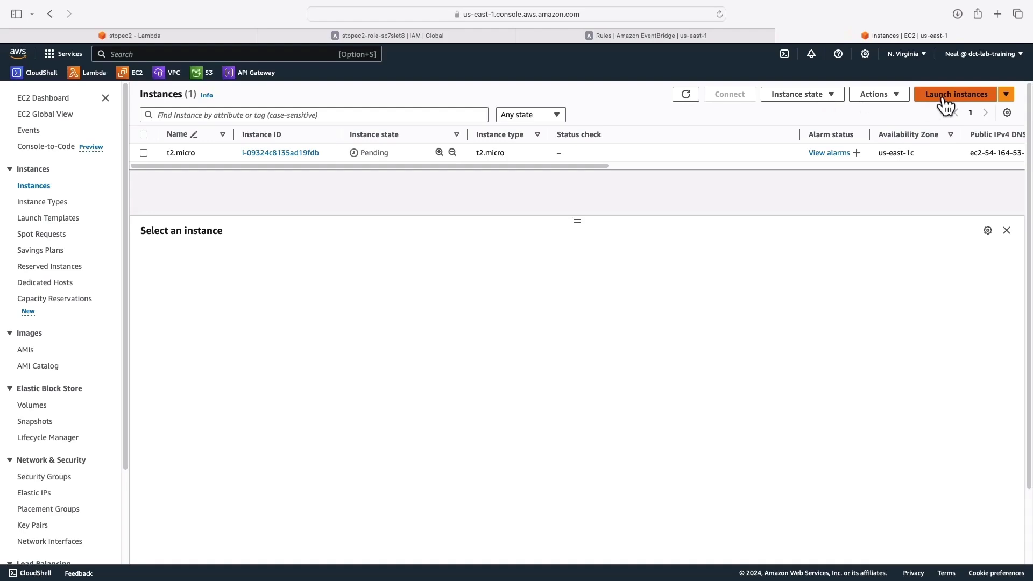
type("Non t2")
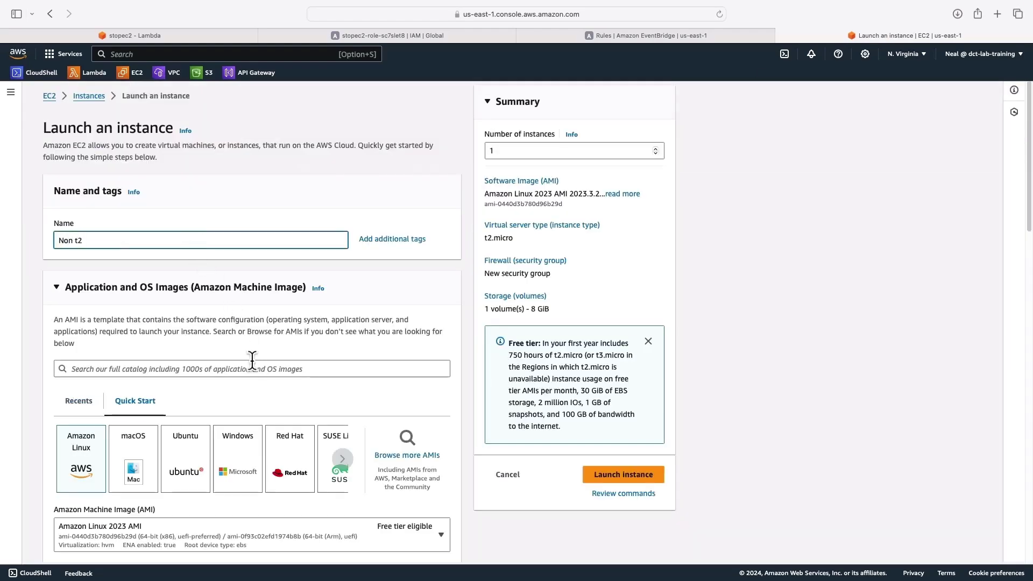
scroll(252, 361, "down", 3)
scroll(253, 361, "down", 8)
left_click(147, 253)
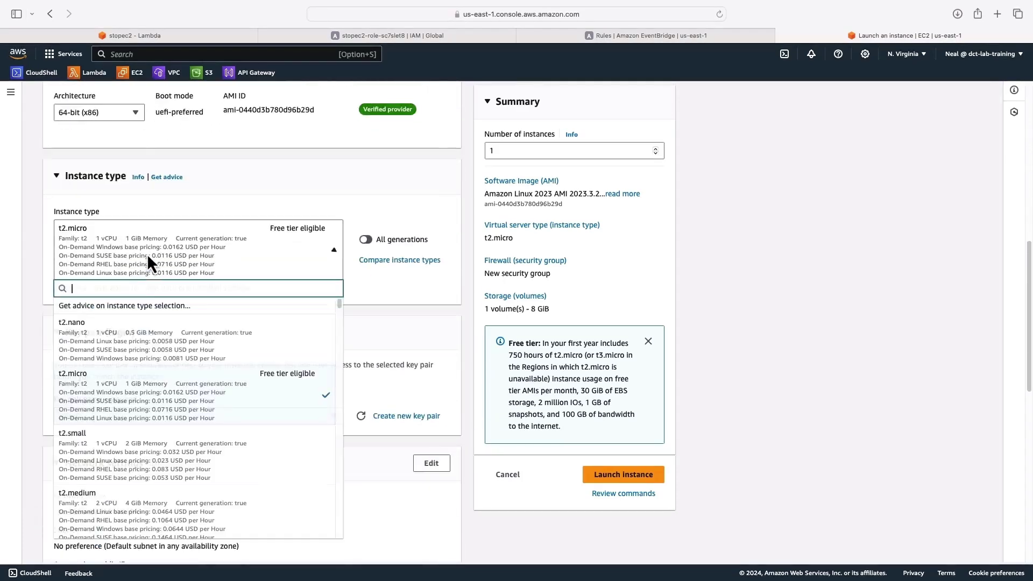
left_click(140, 501)
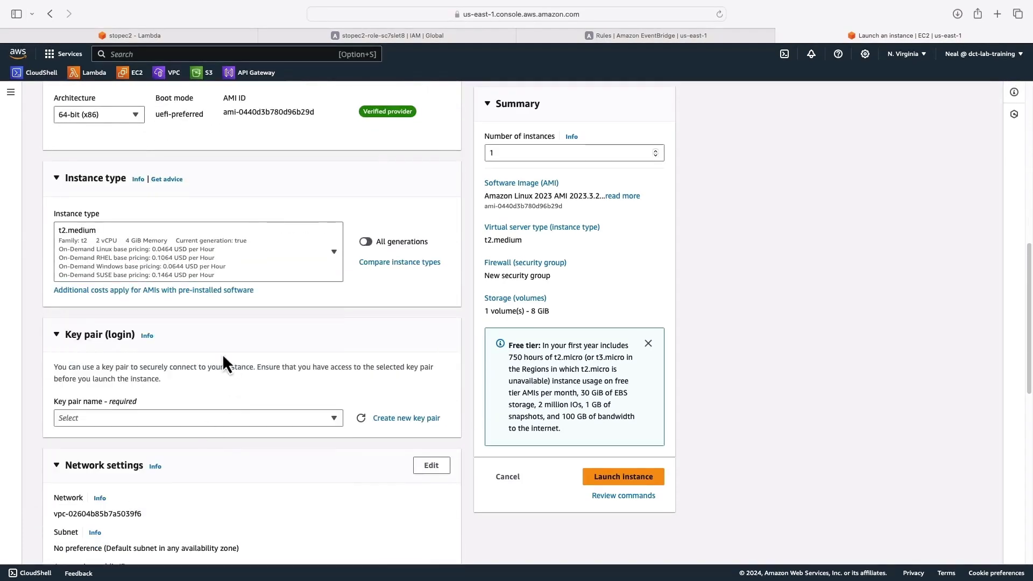
Step: Launch the Non t2 instance without a key pair, using the existing WebAccess security group
left_click(156, 417)
left_click(144, 454)
scroll(192, 397, "down", 5)
left_click(221, 367)
left_click(139, 407)
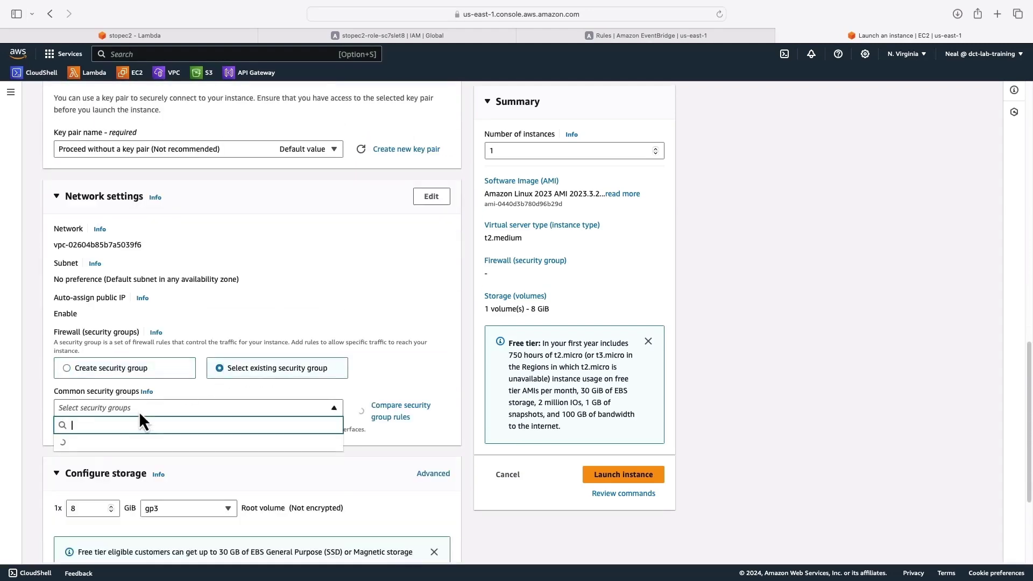
scroll(81, 530, "down", 2)
left_click(81, 529)
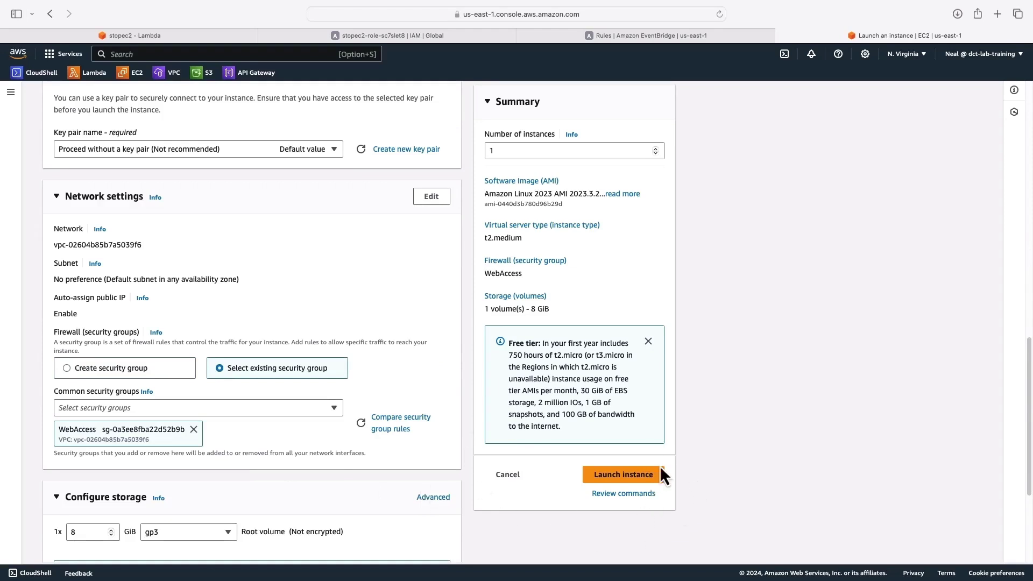
left_click(633, 481)
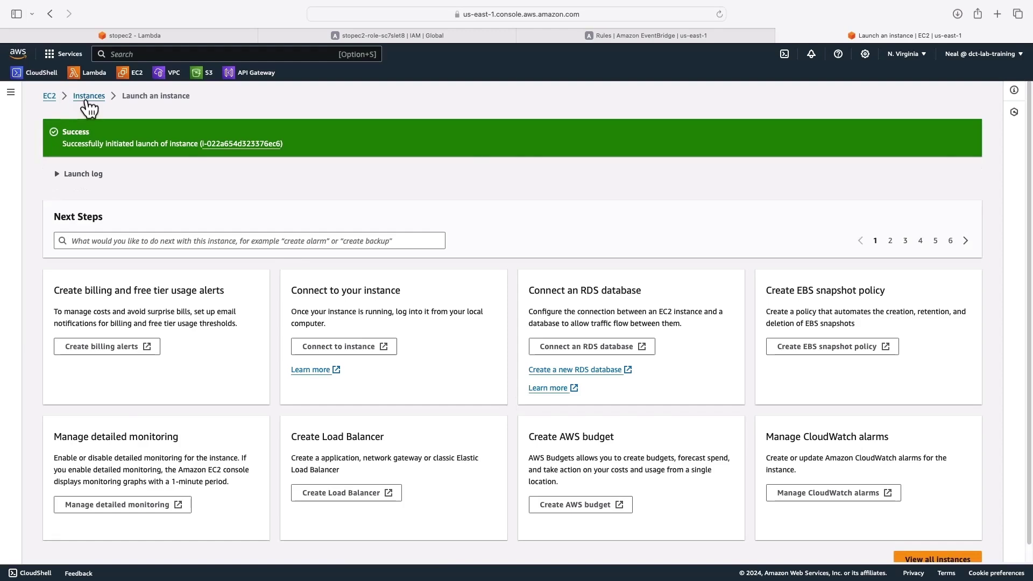
Step: Return to the instances list and refresh it to check the state of both instances
left_click(88, 97)
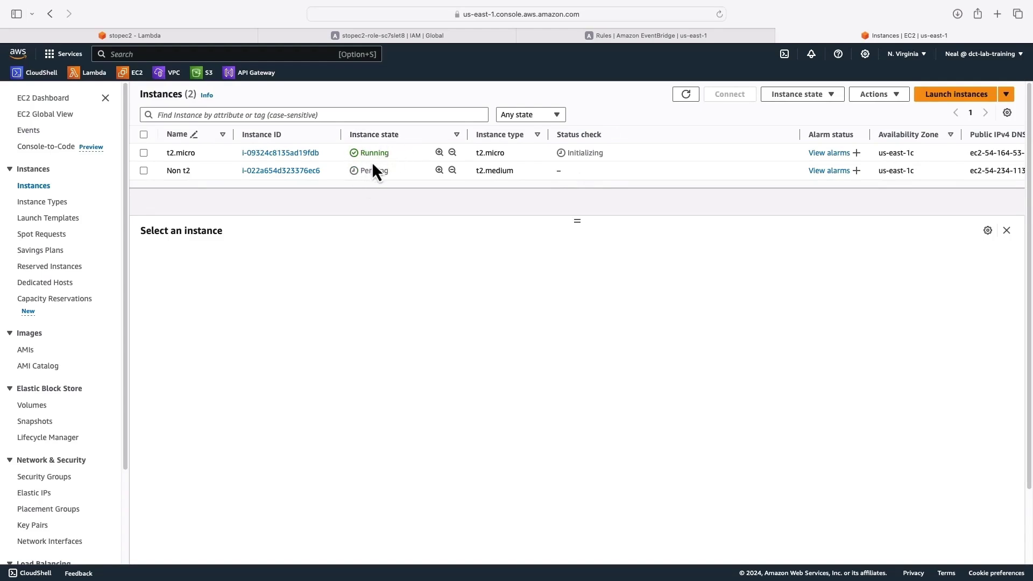
left_click(691, 96)
left_click(684, 97)
left_click(689, 97)
Step: View the CloudWatch logs of the stopec2 Lambda function and open its log stream
left_click(172, 35)
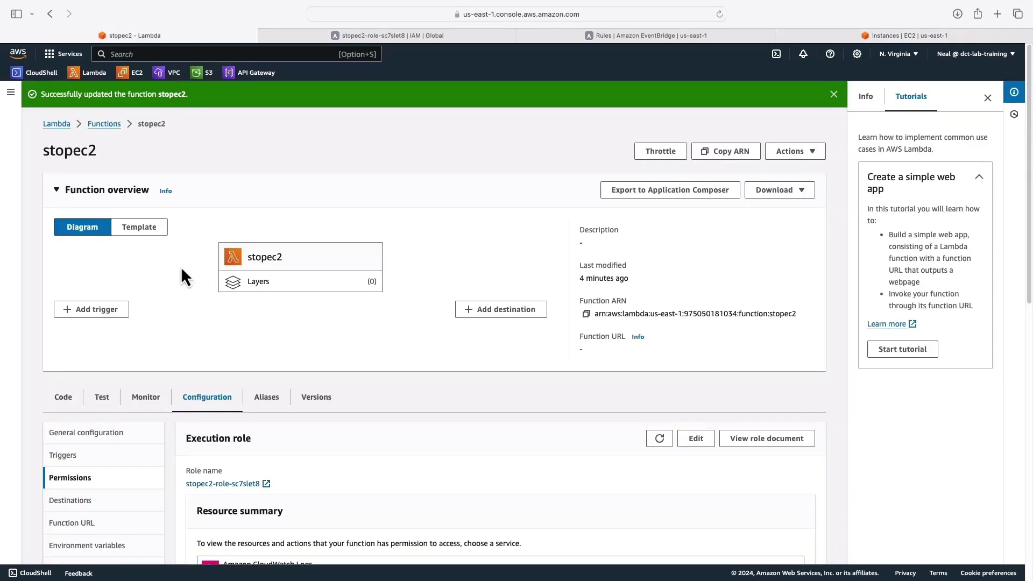
left_click(141, 398)
scroll(409, 422, "down", 1)
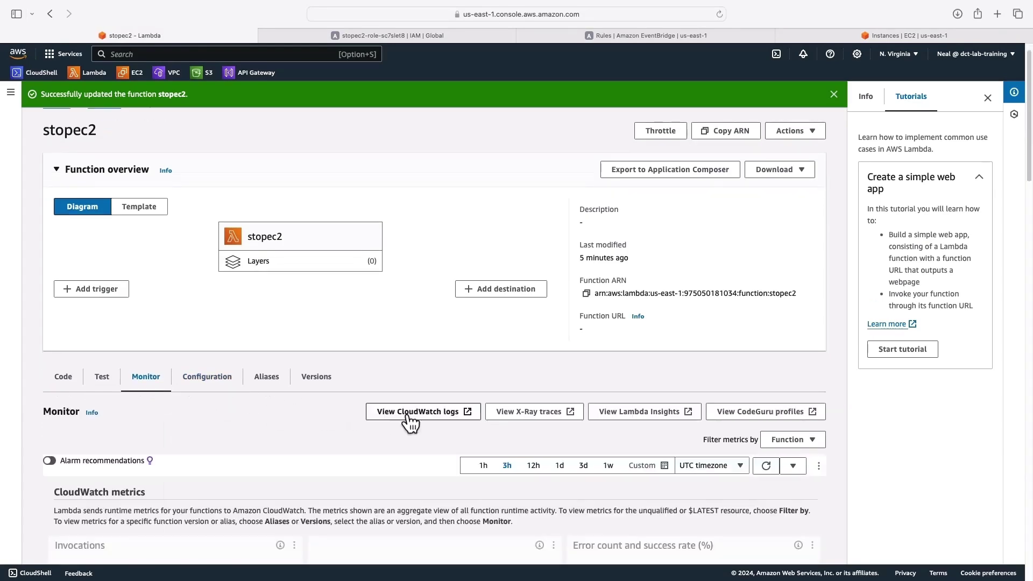
left_click(407, 415)
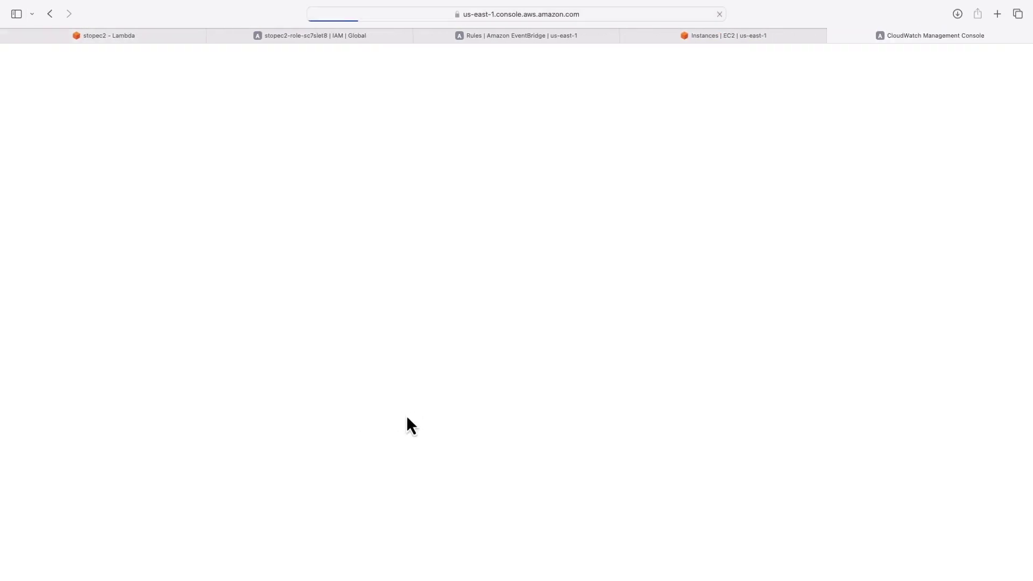
scroll(407, 428, "down", 1)
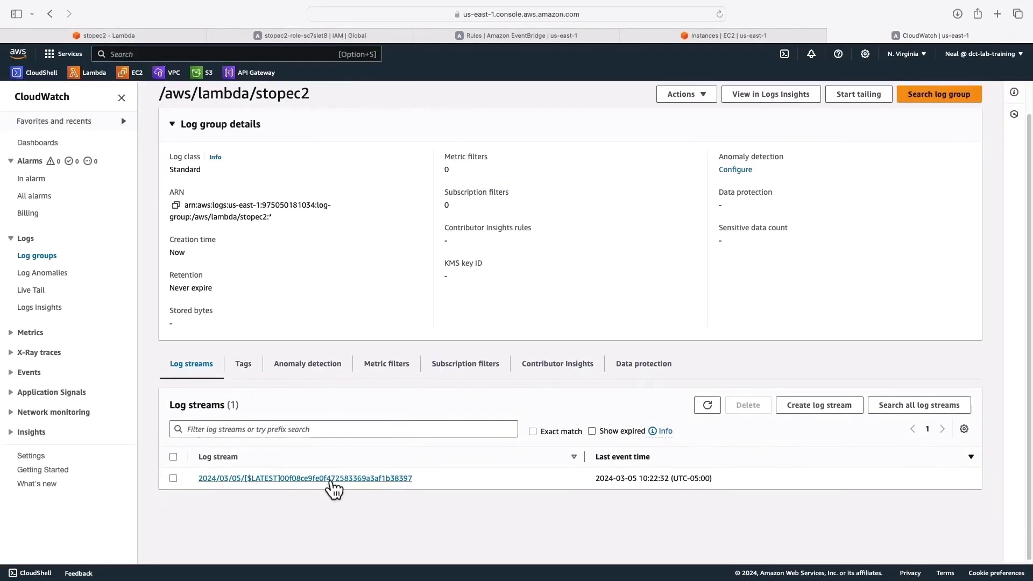
left_click(334, 478)
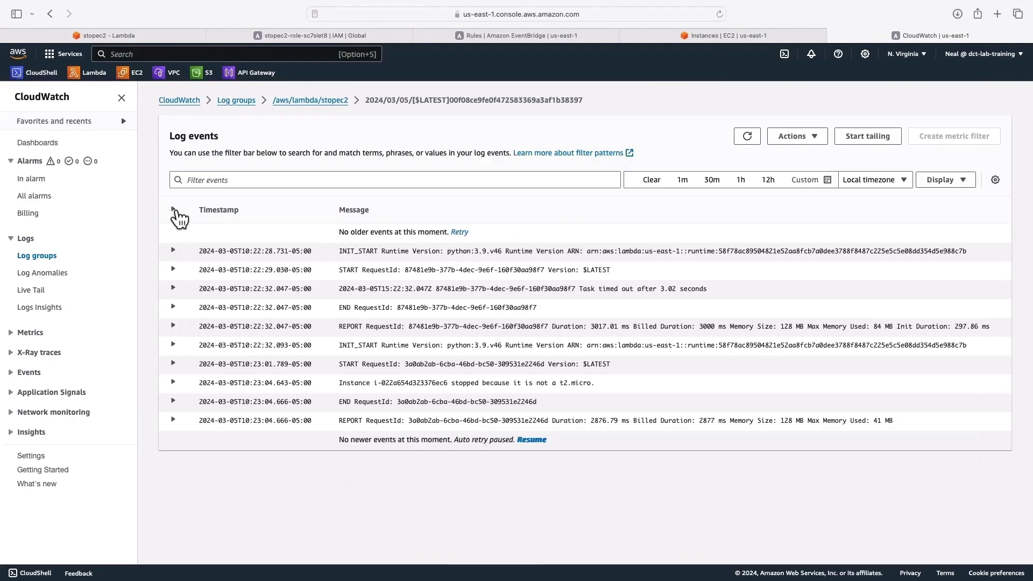
Step: Expand all log events and examine the message logged for the Non t2 instance
left_click(172, 209)
scroll(260, 323, "down", 1)
scroll(260, 322, "down", 4)
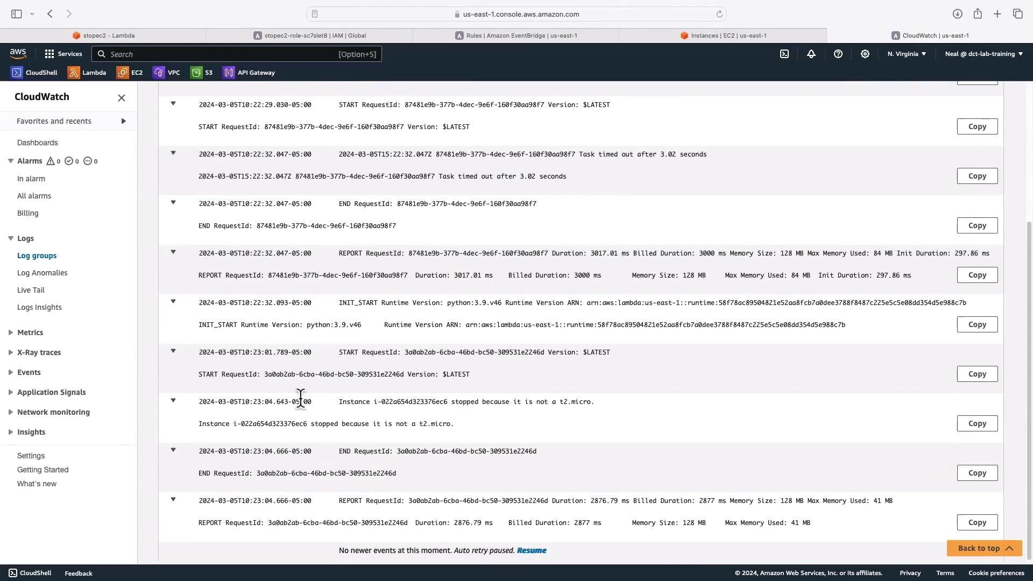
mouse_move(313, 423)
left_mouse_down()
mouse_move(453, 427)
mouse_move(311, 425)
left_mouse_up()
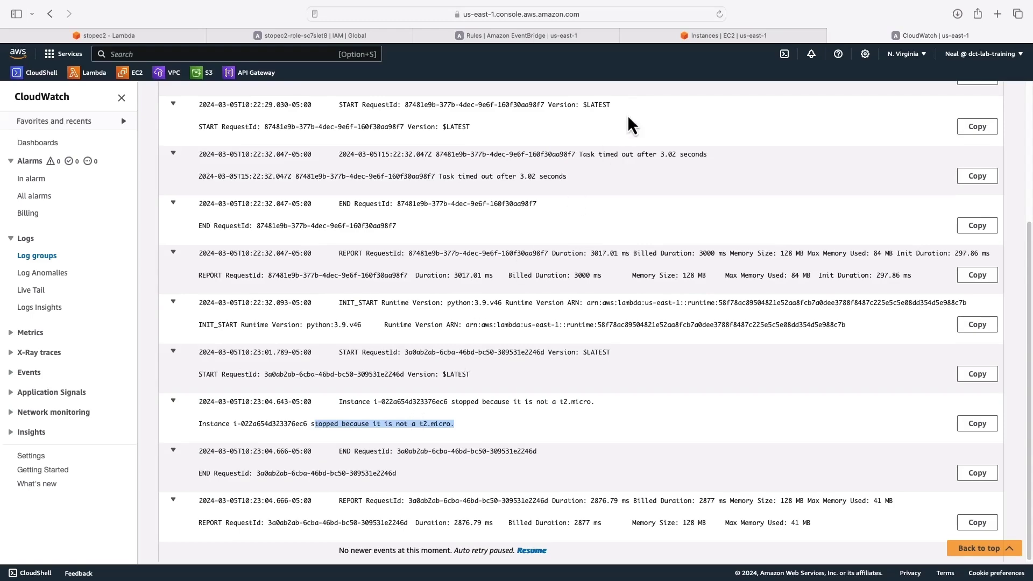
Step: Go back to the EC2 instances list and terminate both the t2.micro and Non t2 instances
left_click(659, 35)
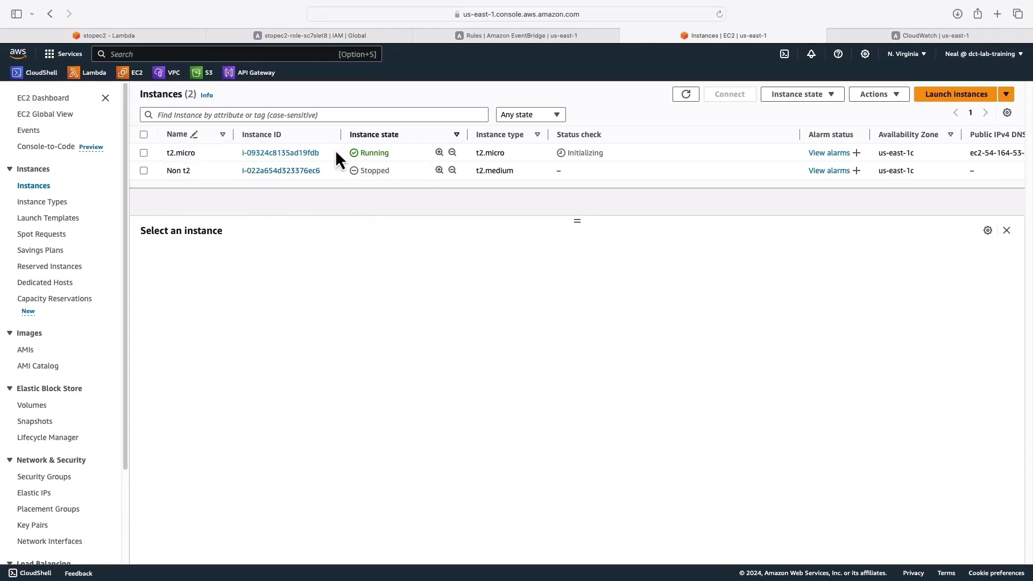
left_click(143, 134)
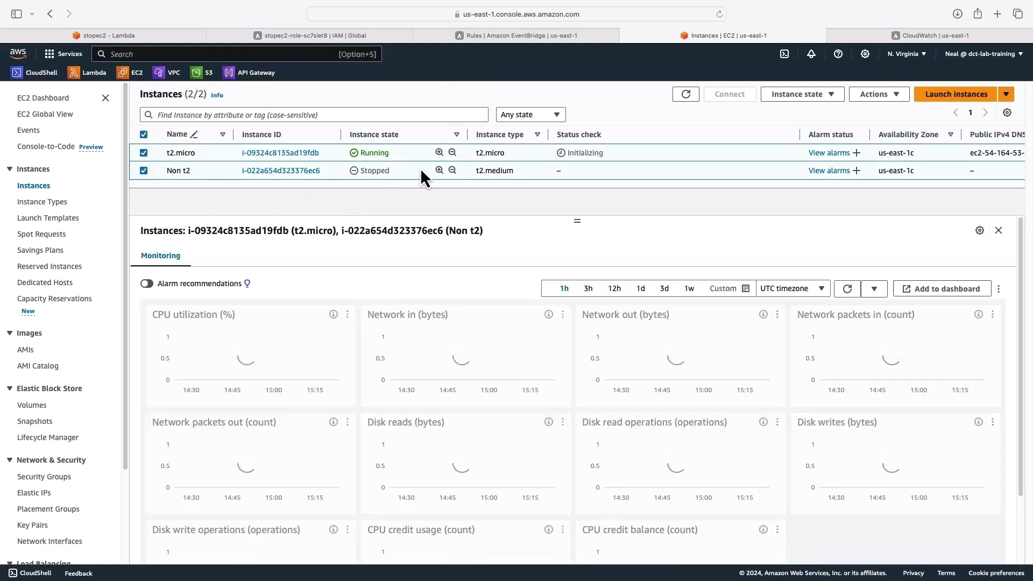
left_click(793, 98)
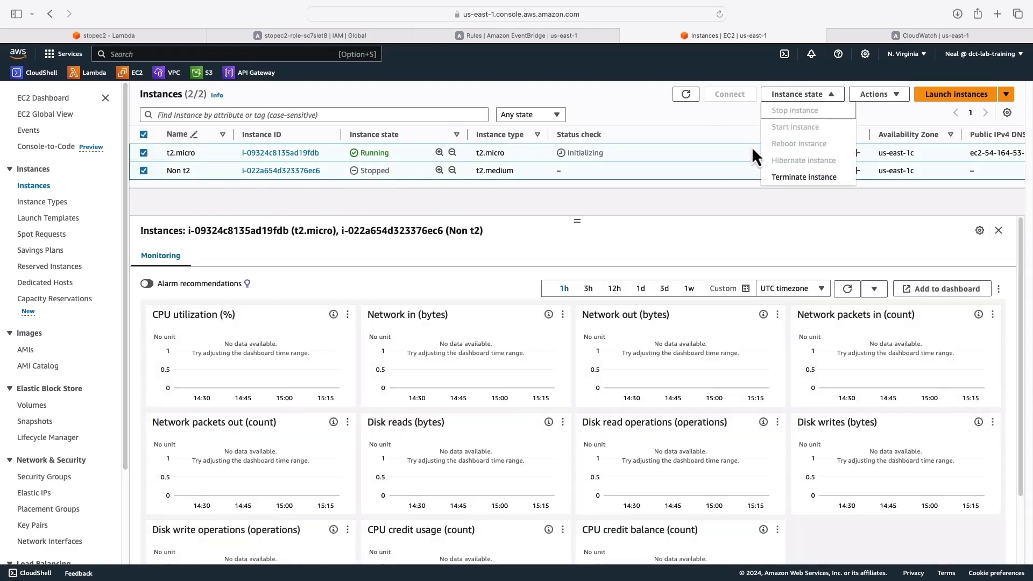
left_click(782, 179)
left_click(755, 414)
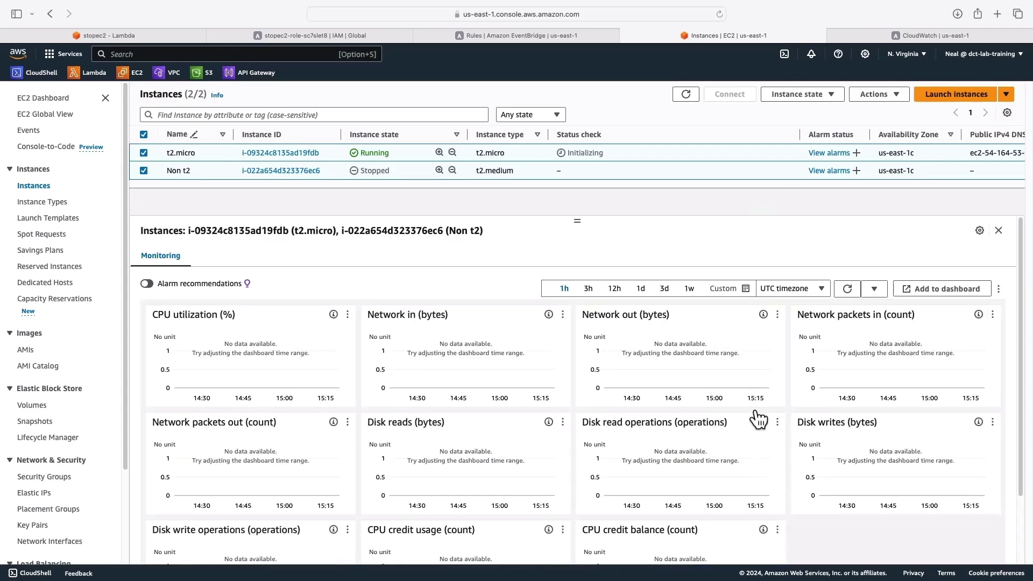